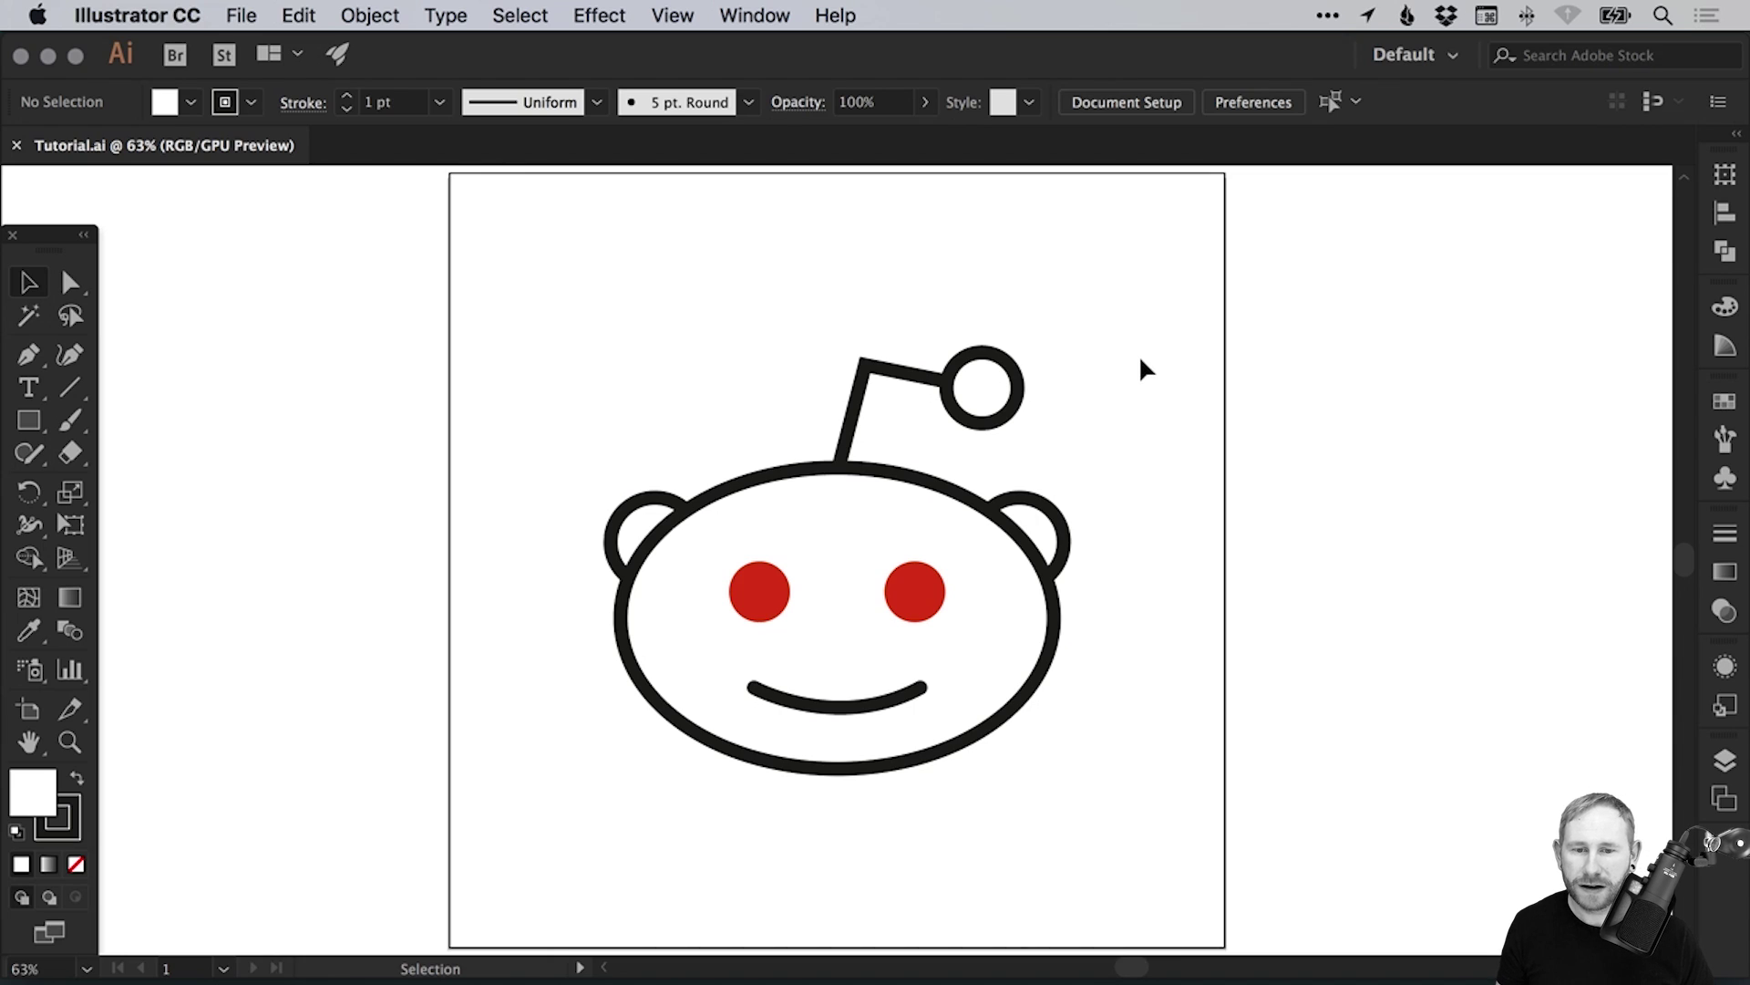
Ungroup the alien logo twice so its parts become separate objects.
left_click(830, 517)
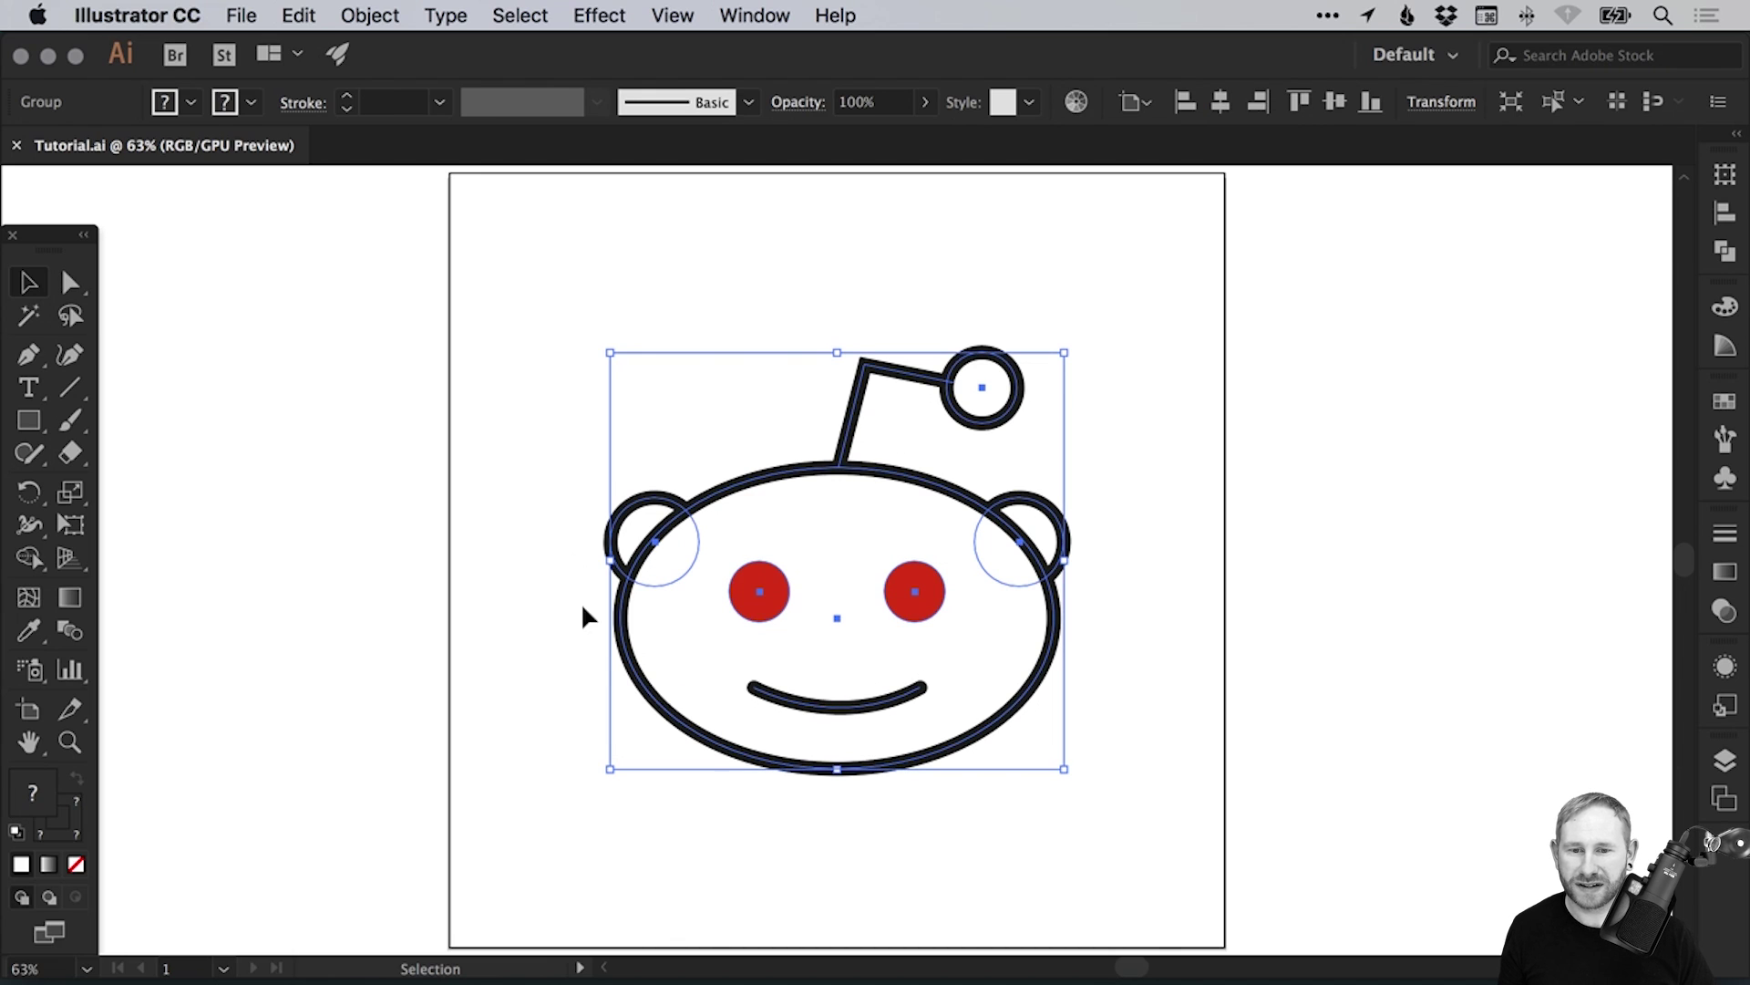
left_click(371, 15)
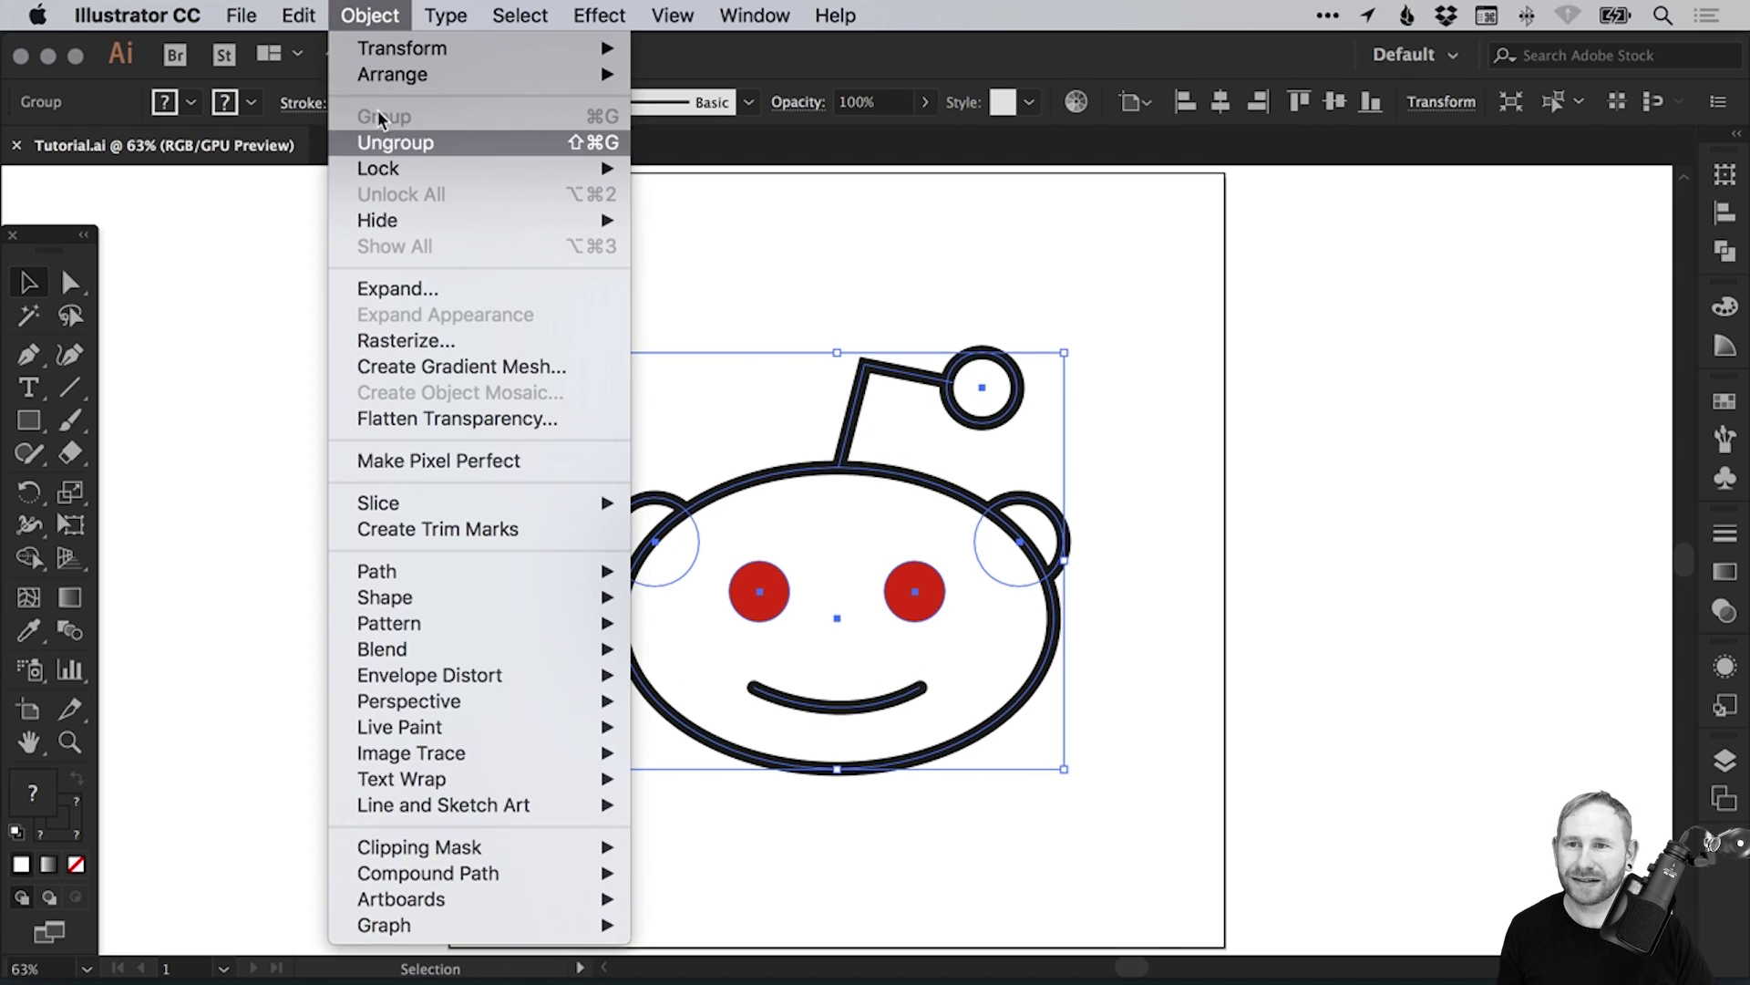
left_click(388, 142)
left_click(374, 15)
left_click(374, 142)
left_click(377, 18)
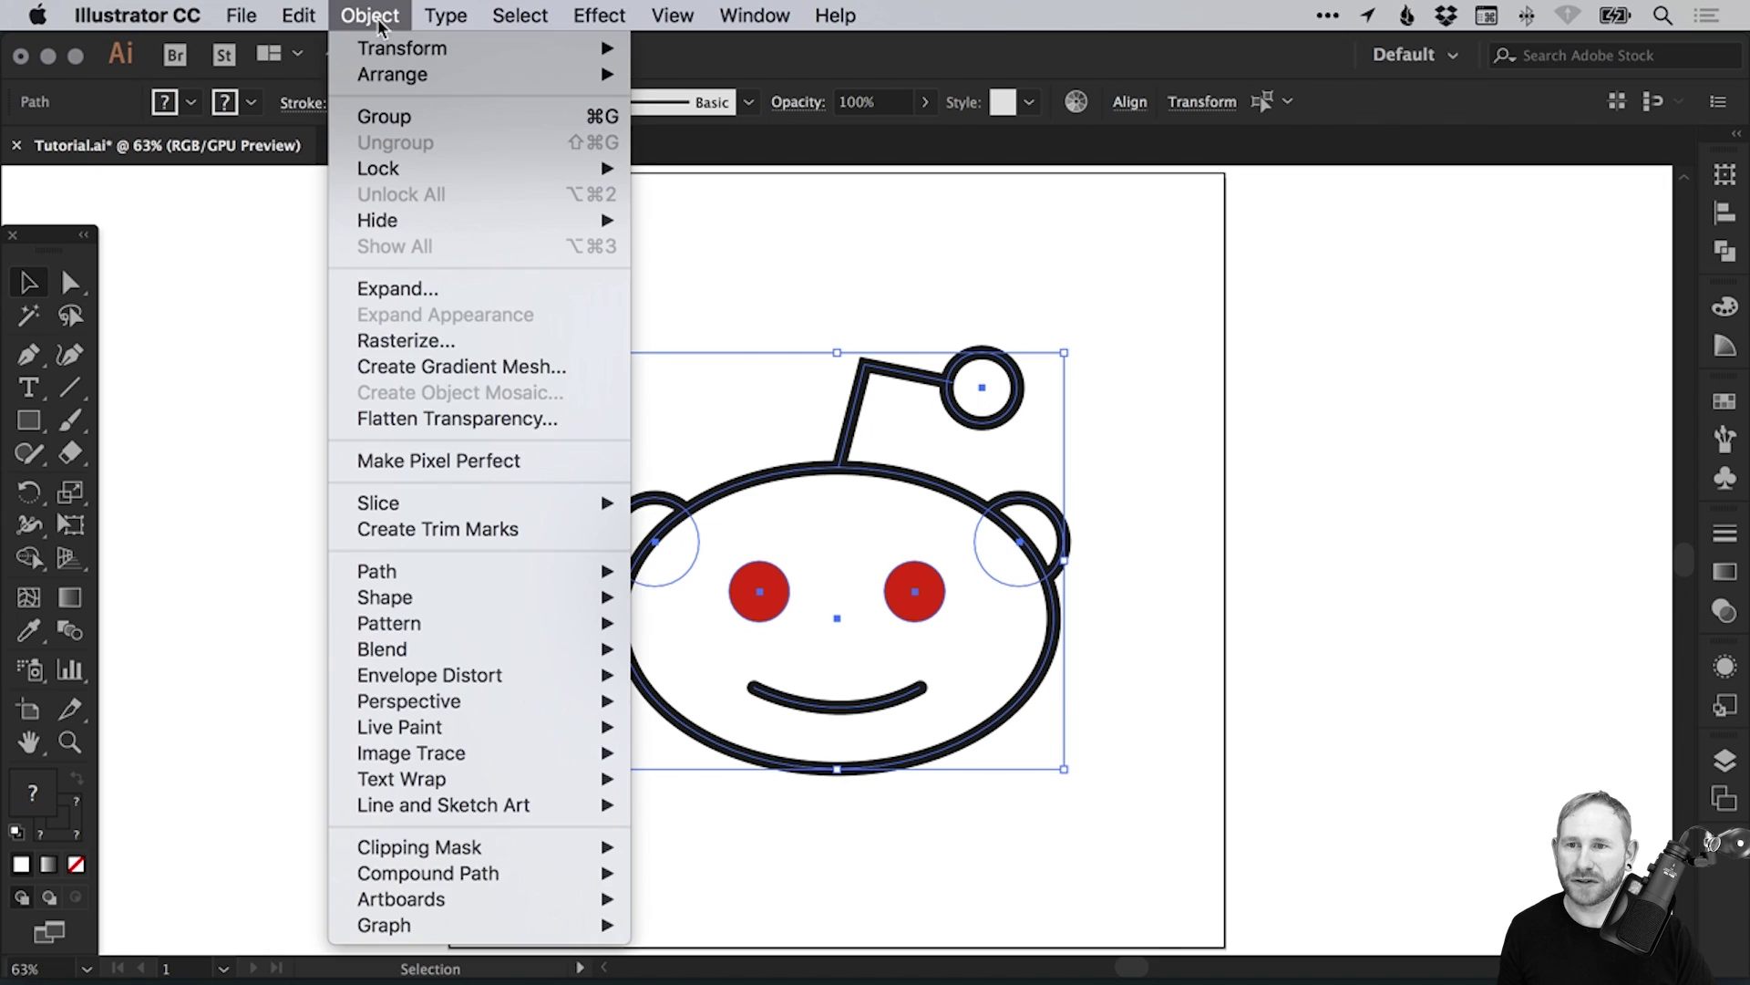
left_click(1195, 504)
Check that the right ear and antenna circle move independently, undoing each test move.
left_click(1130, 515)
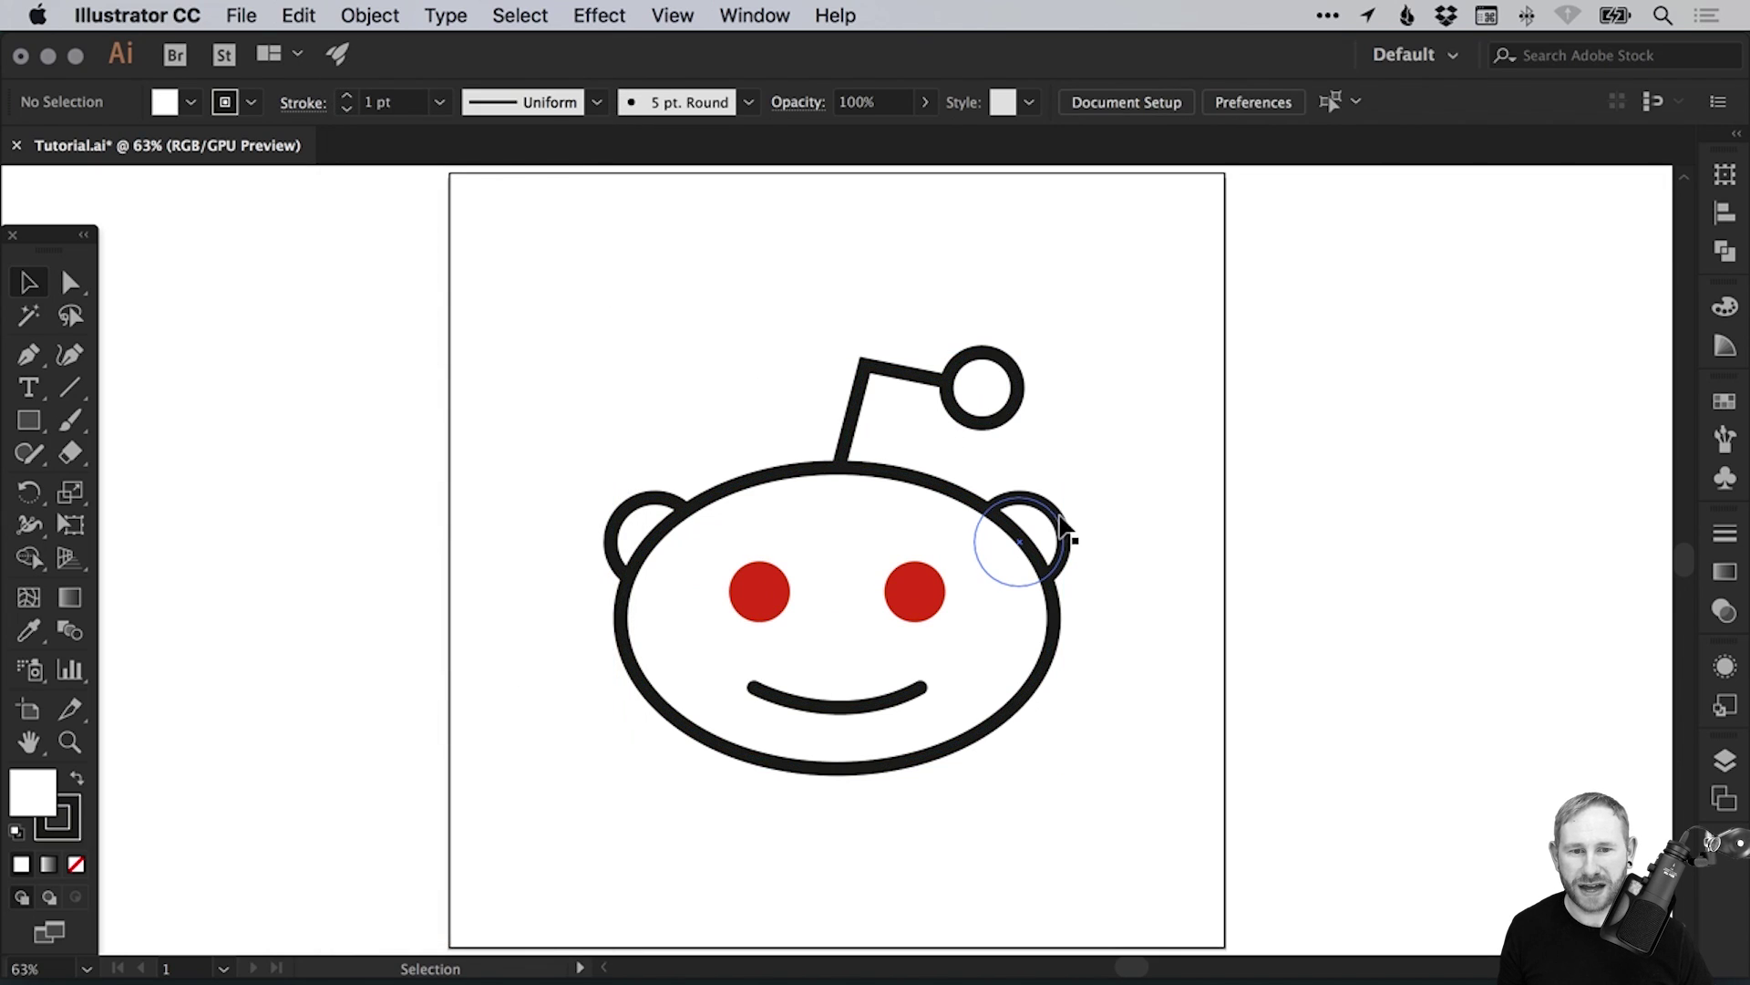
left_click_drag(1063, 528, 1254, 428)
key("super+z")
left_click_drag(1023, 387, 1164, 352)
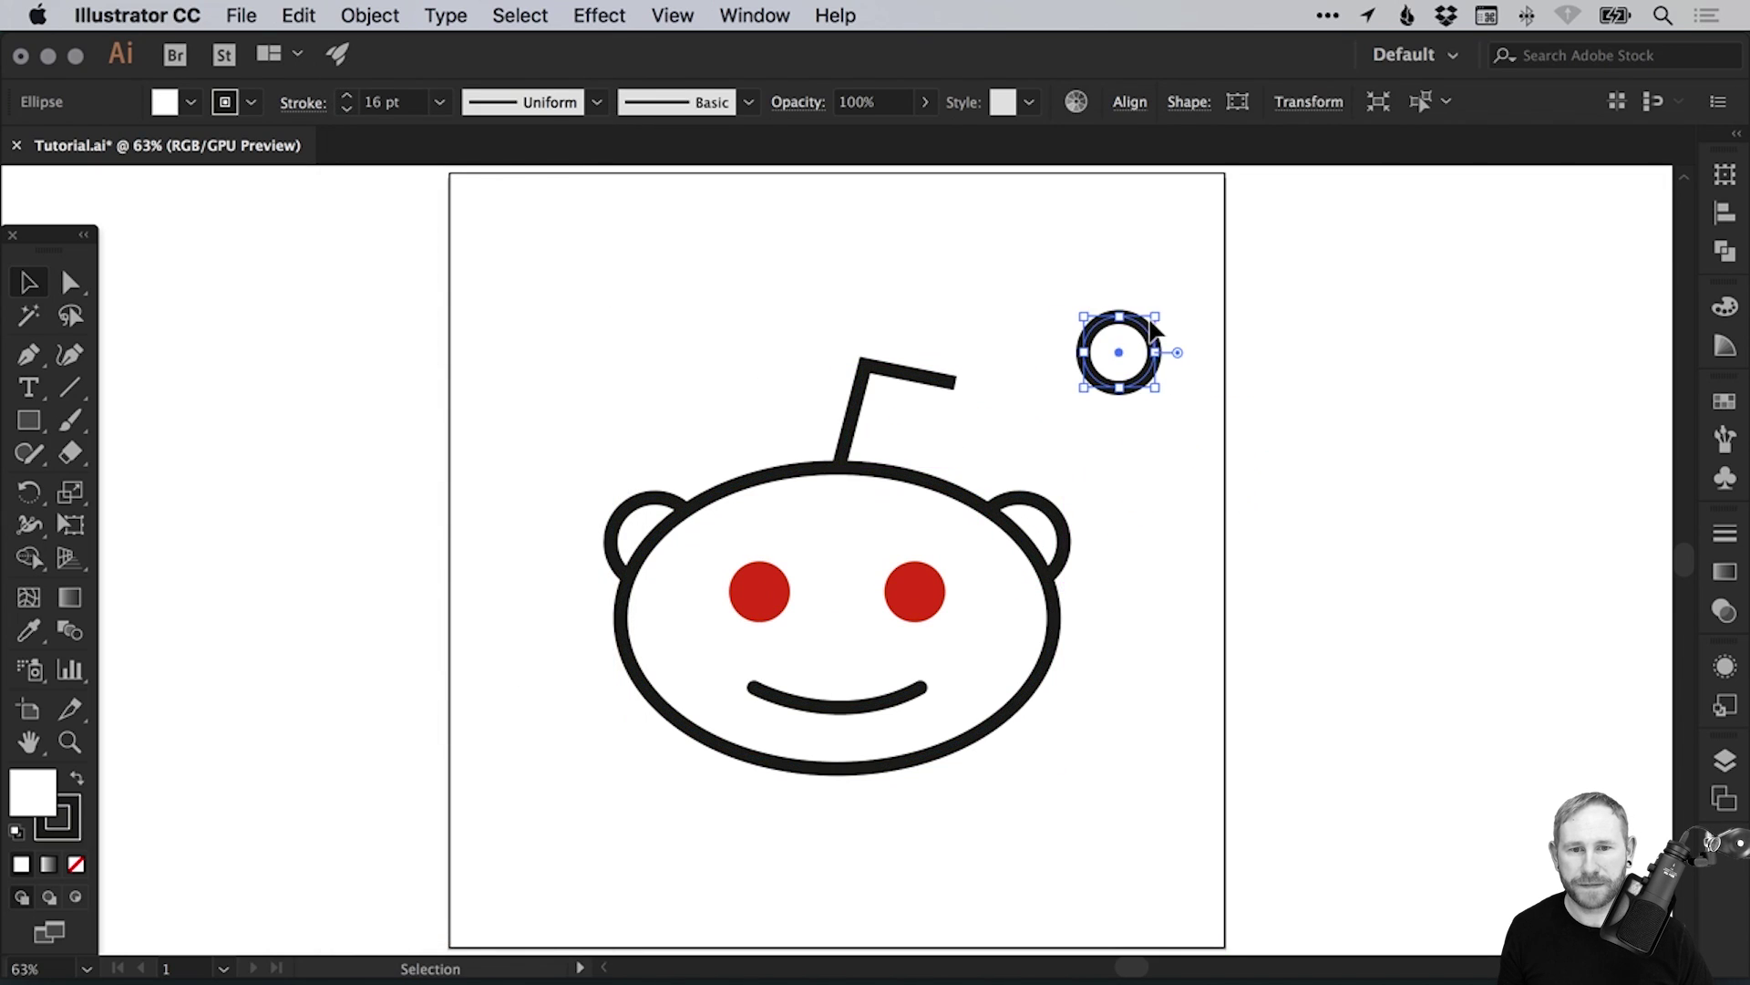
key("super+z")
left_click(1238, 391)
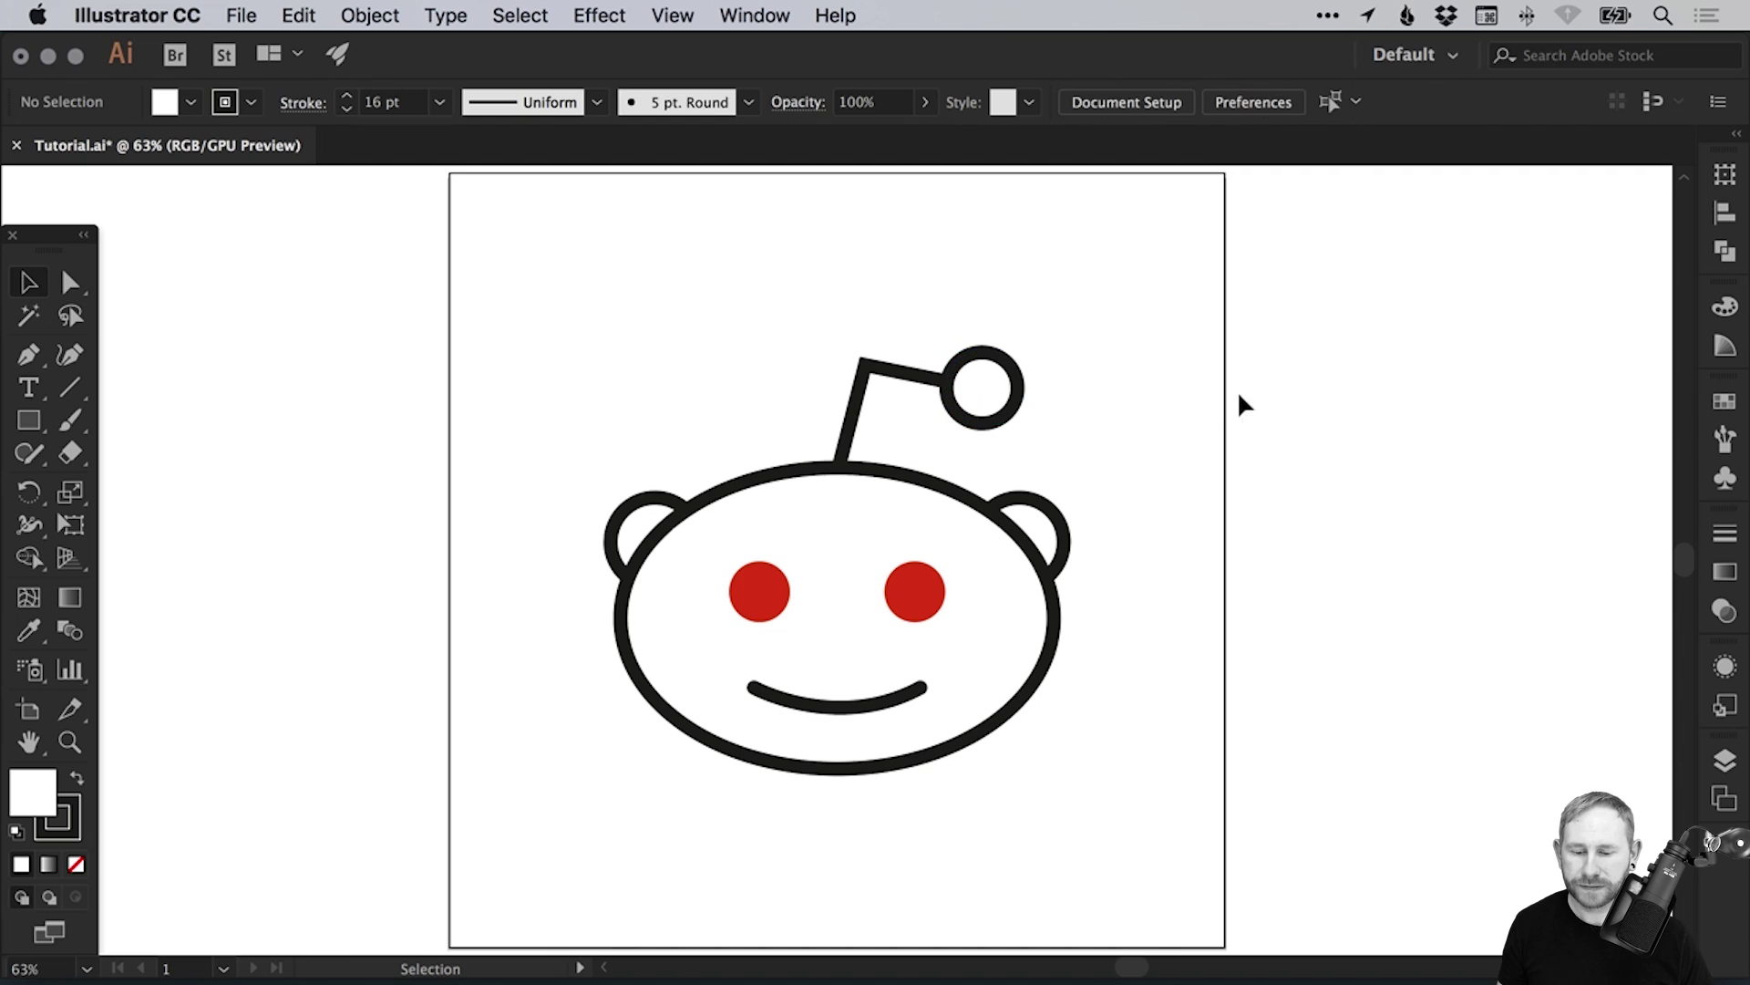
Select every logo part and expand its fills and strokes into filled shapes.
left_click(746, 493)
left_click_drag(594, 332, 948, 601)
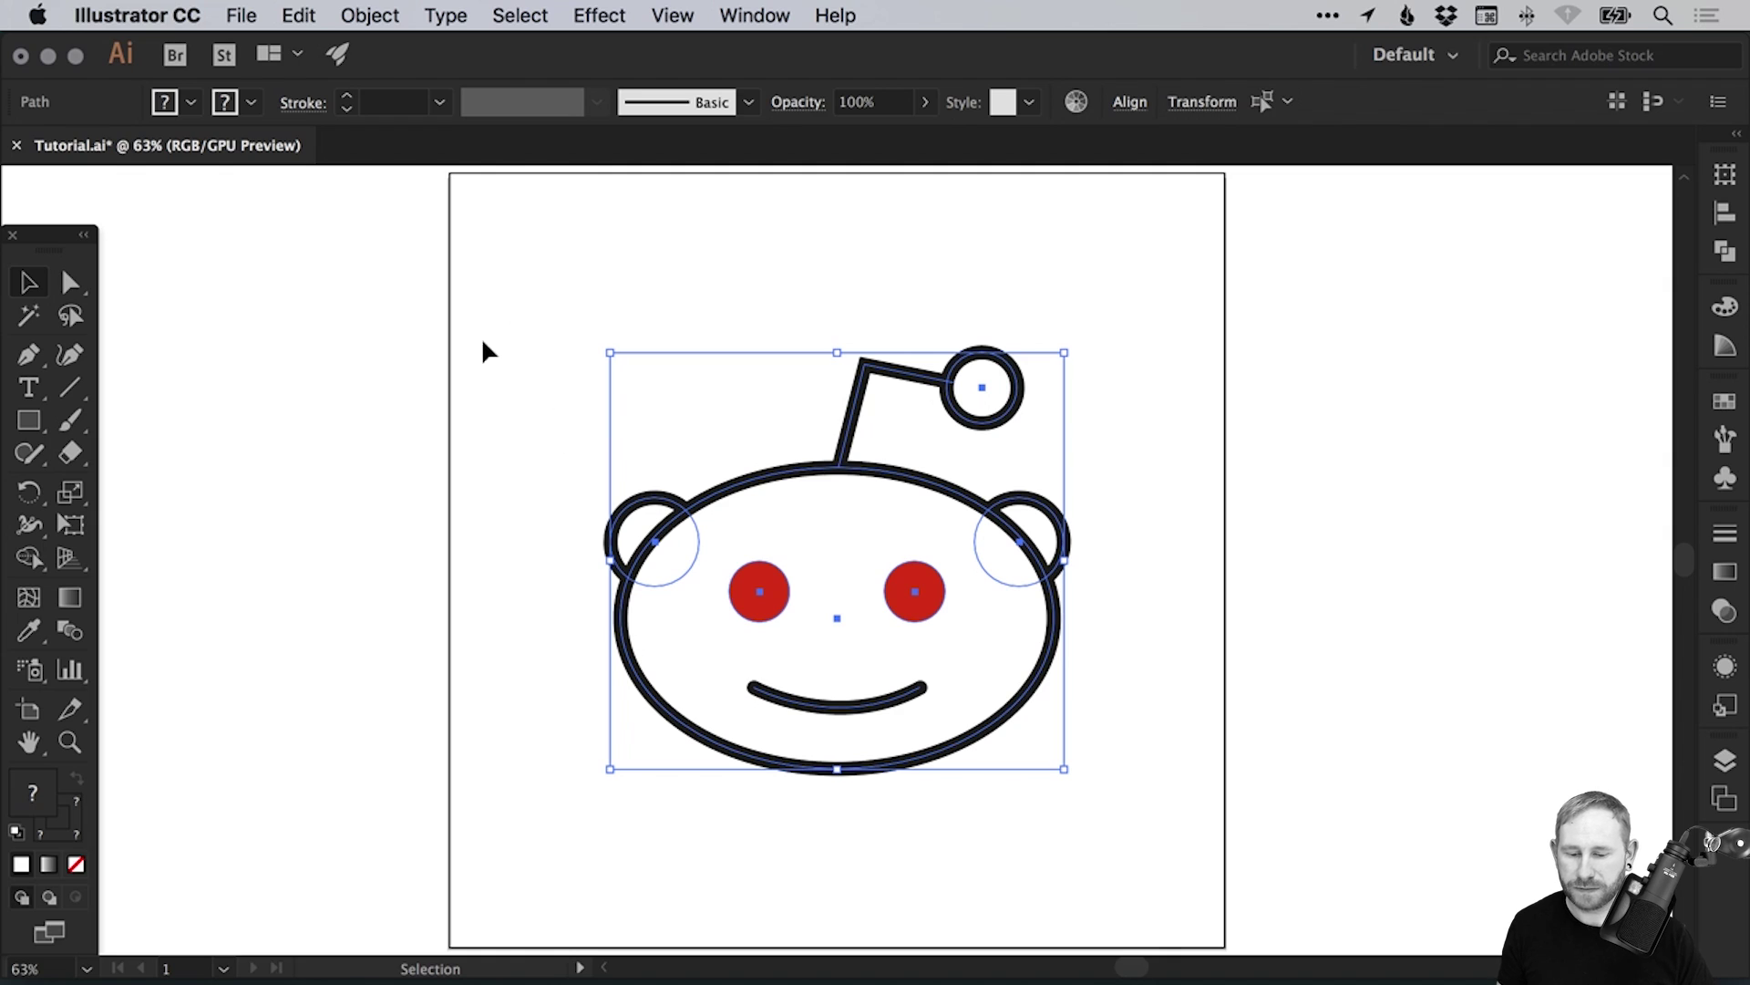
left_click(368, 16)
left_click(400, 287)
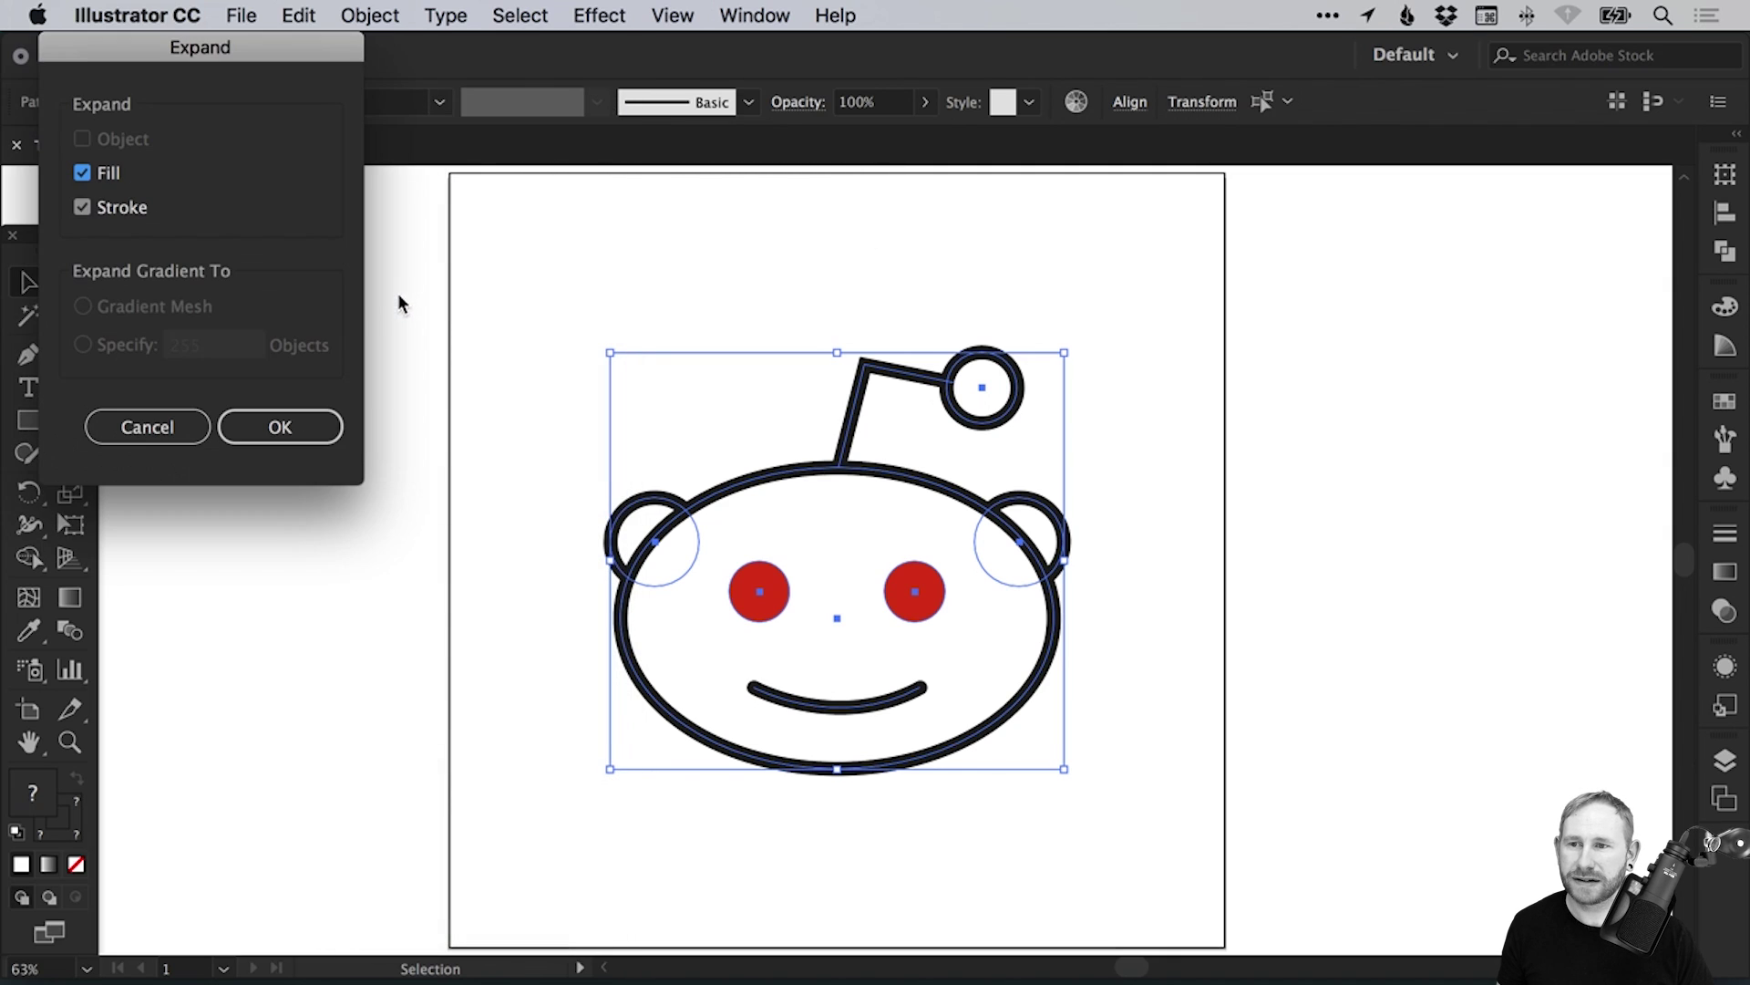
left_click(280, 427)
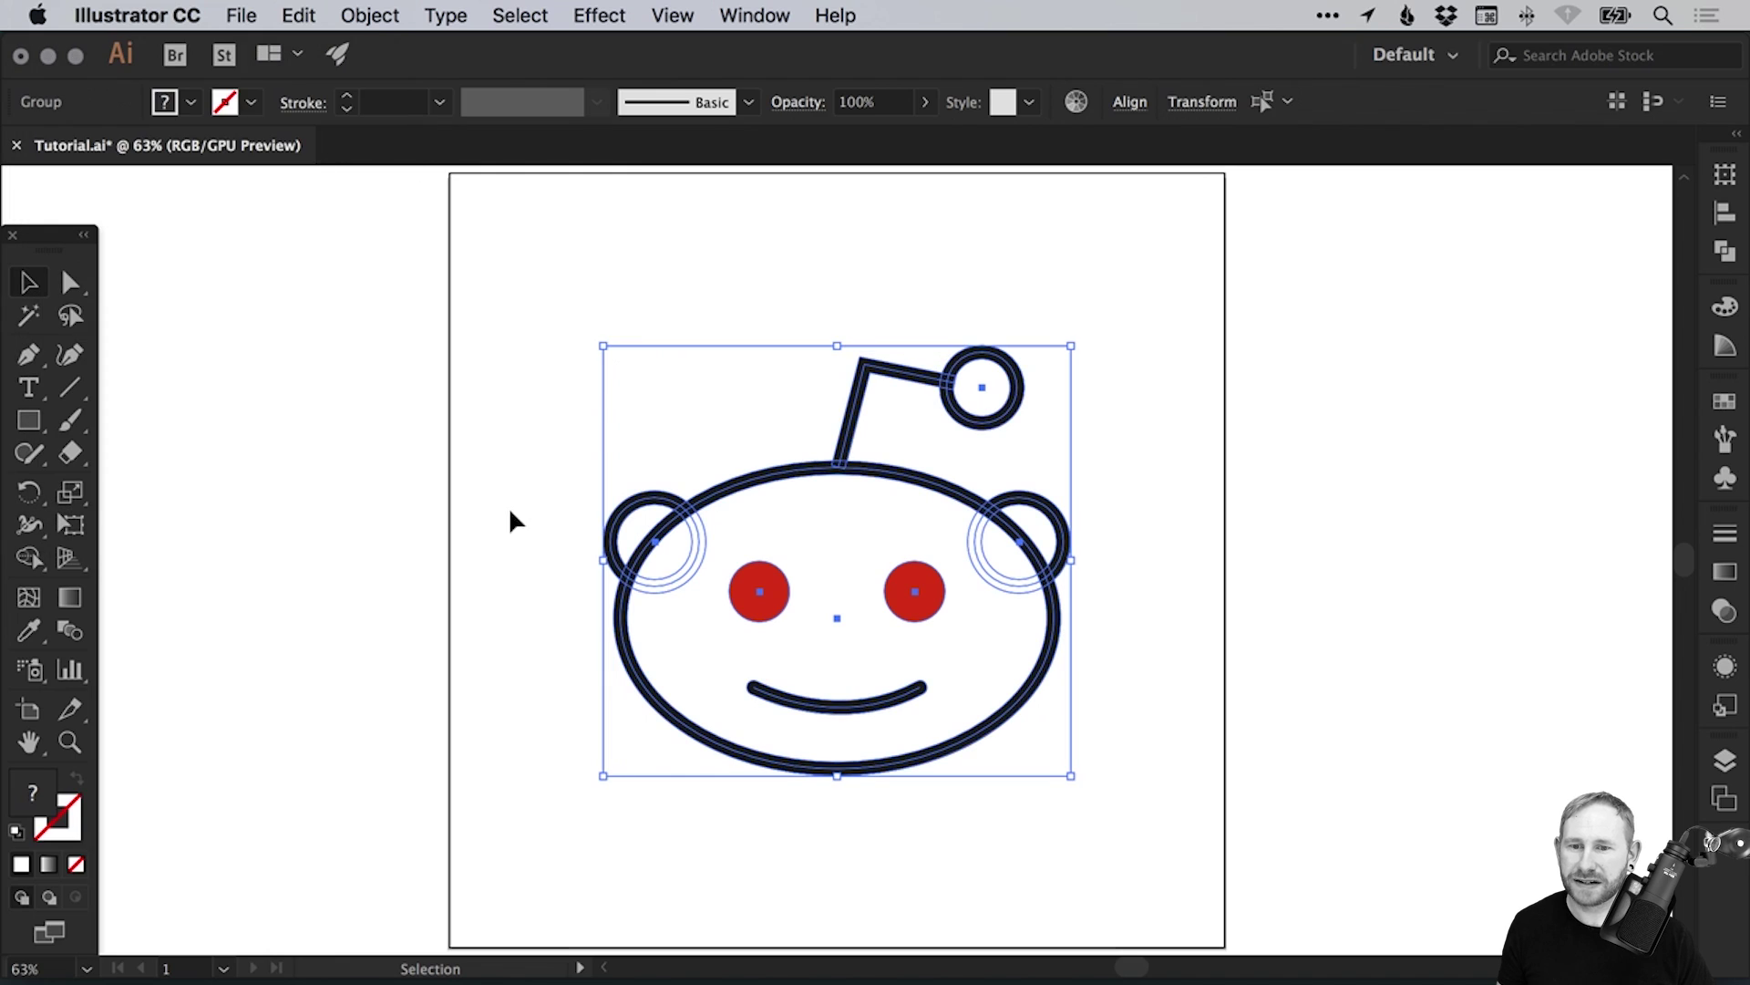
left_click(509, 538)
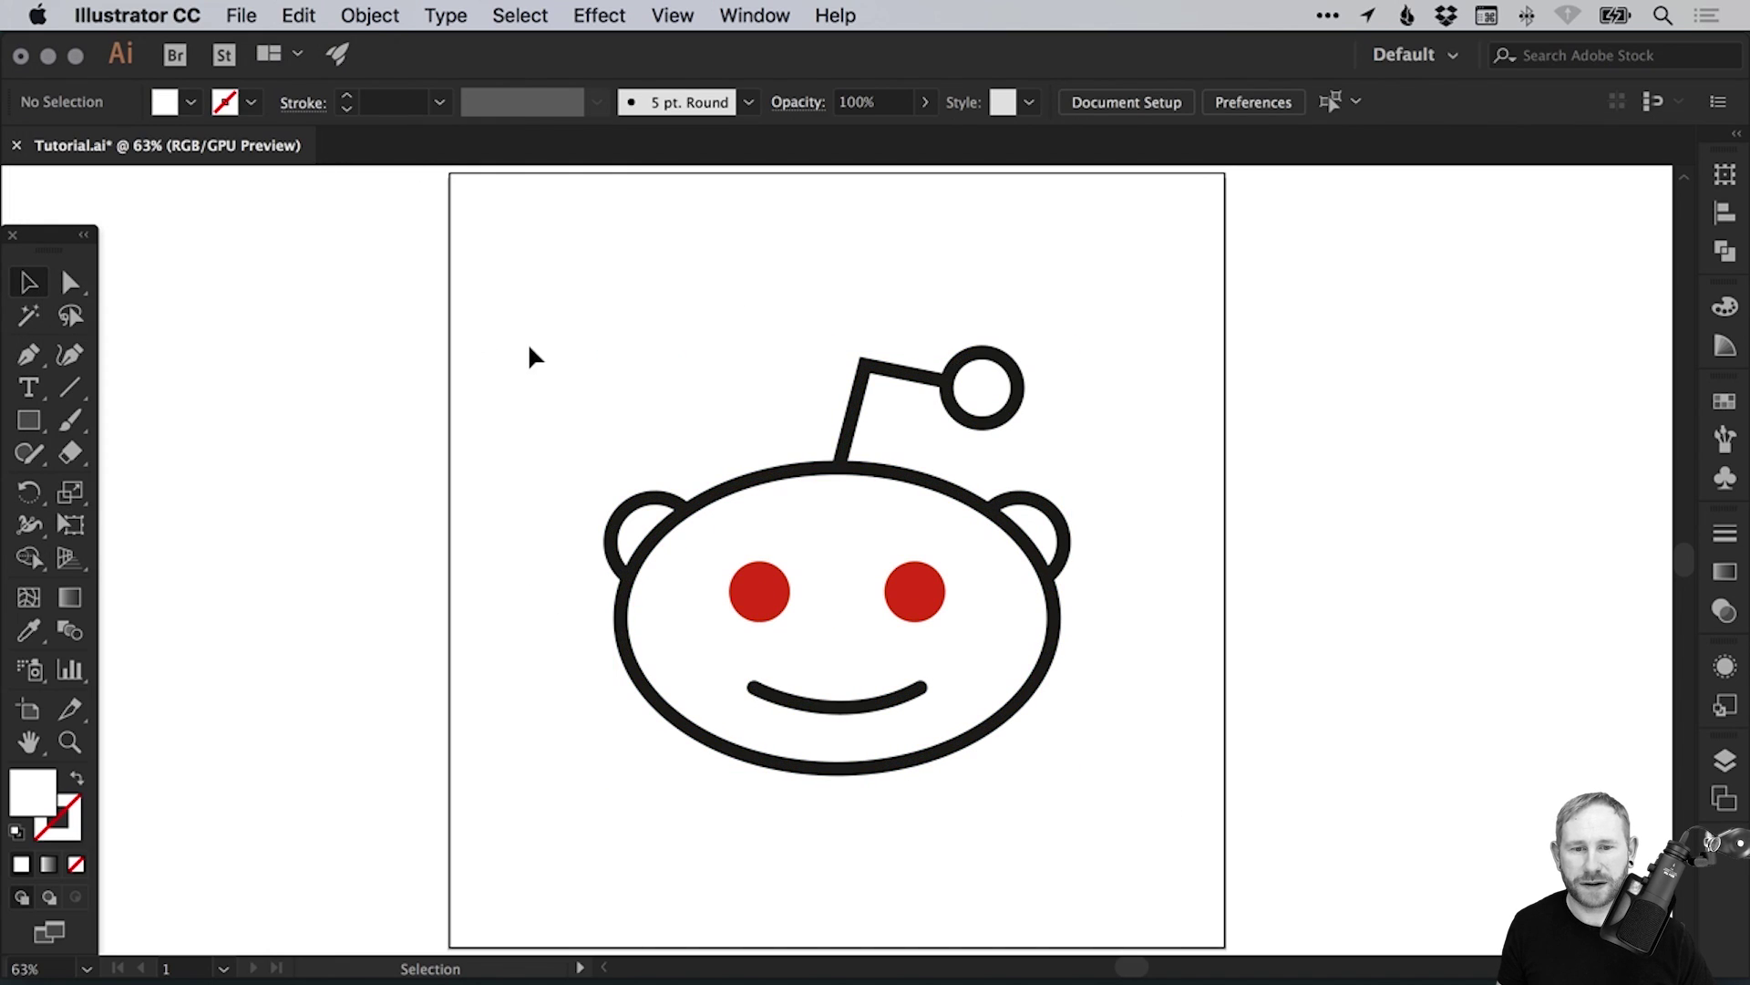
key("z")
left_click_drag(489, 270, 1173, 821)
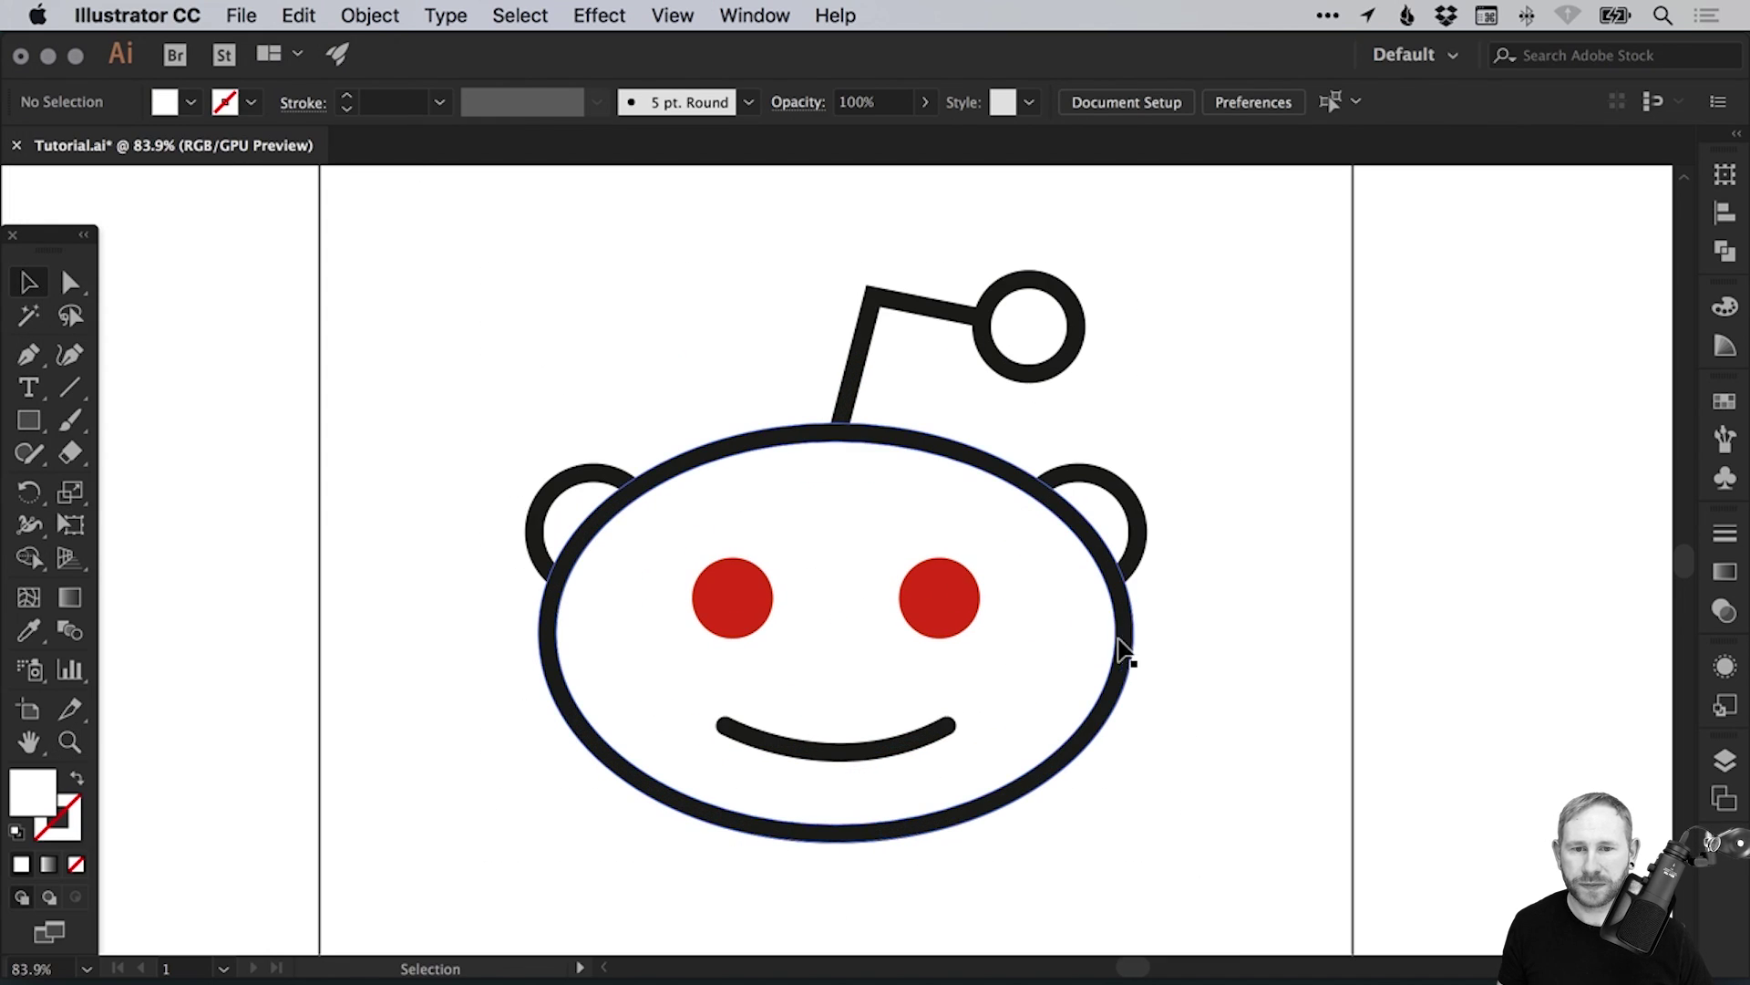
left_click_drag(1125, 655, 1091, 624)
Switch to Outline view and zoom in on the alien's face.
key("a")
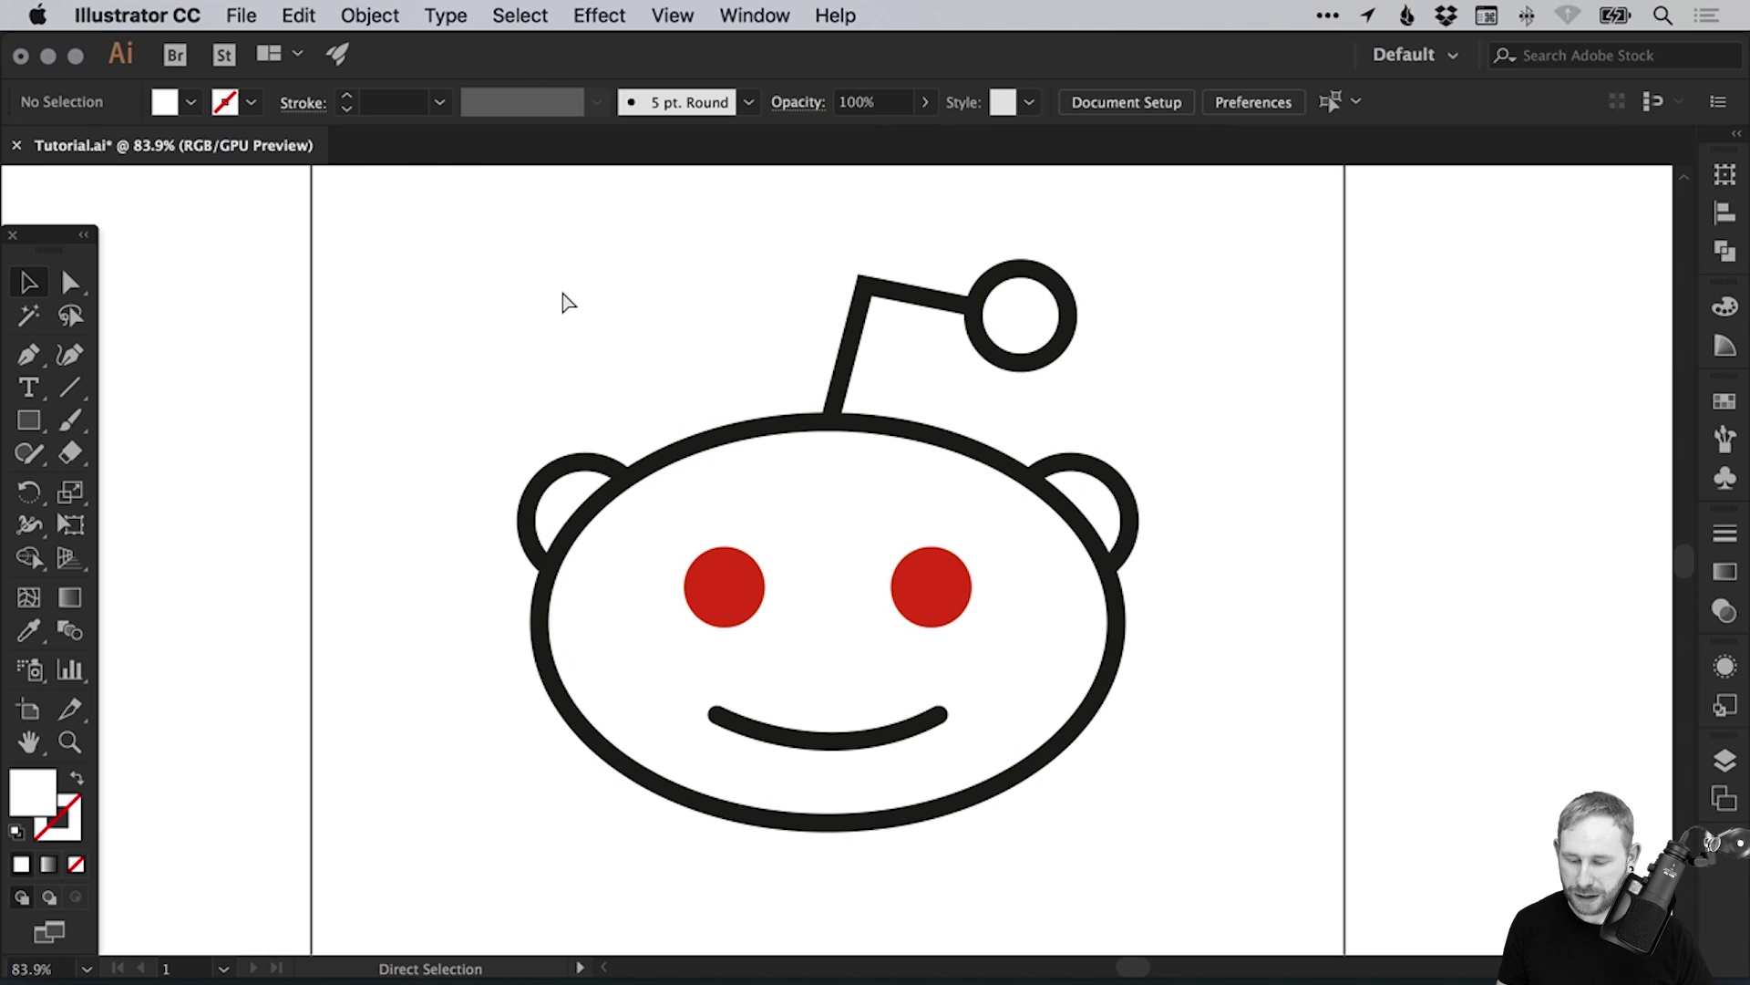
key("super+y")
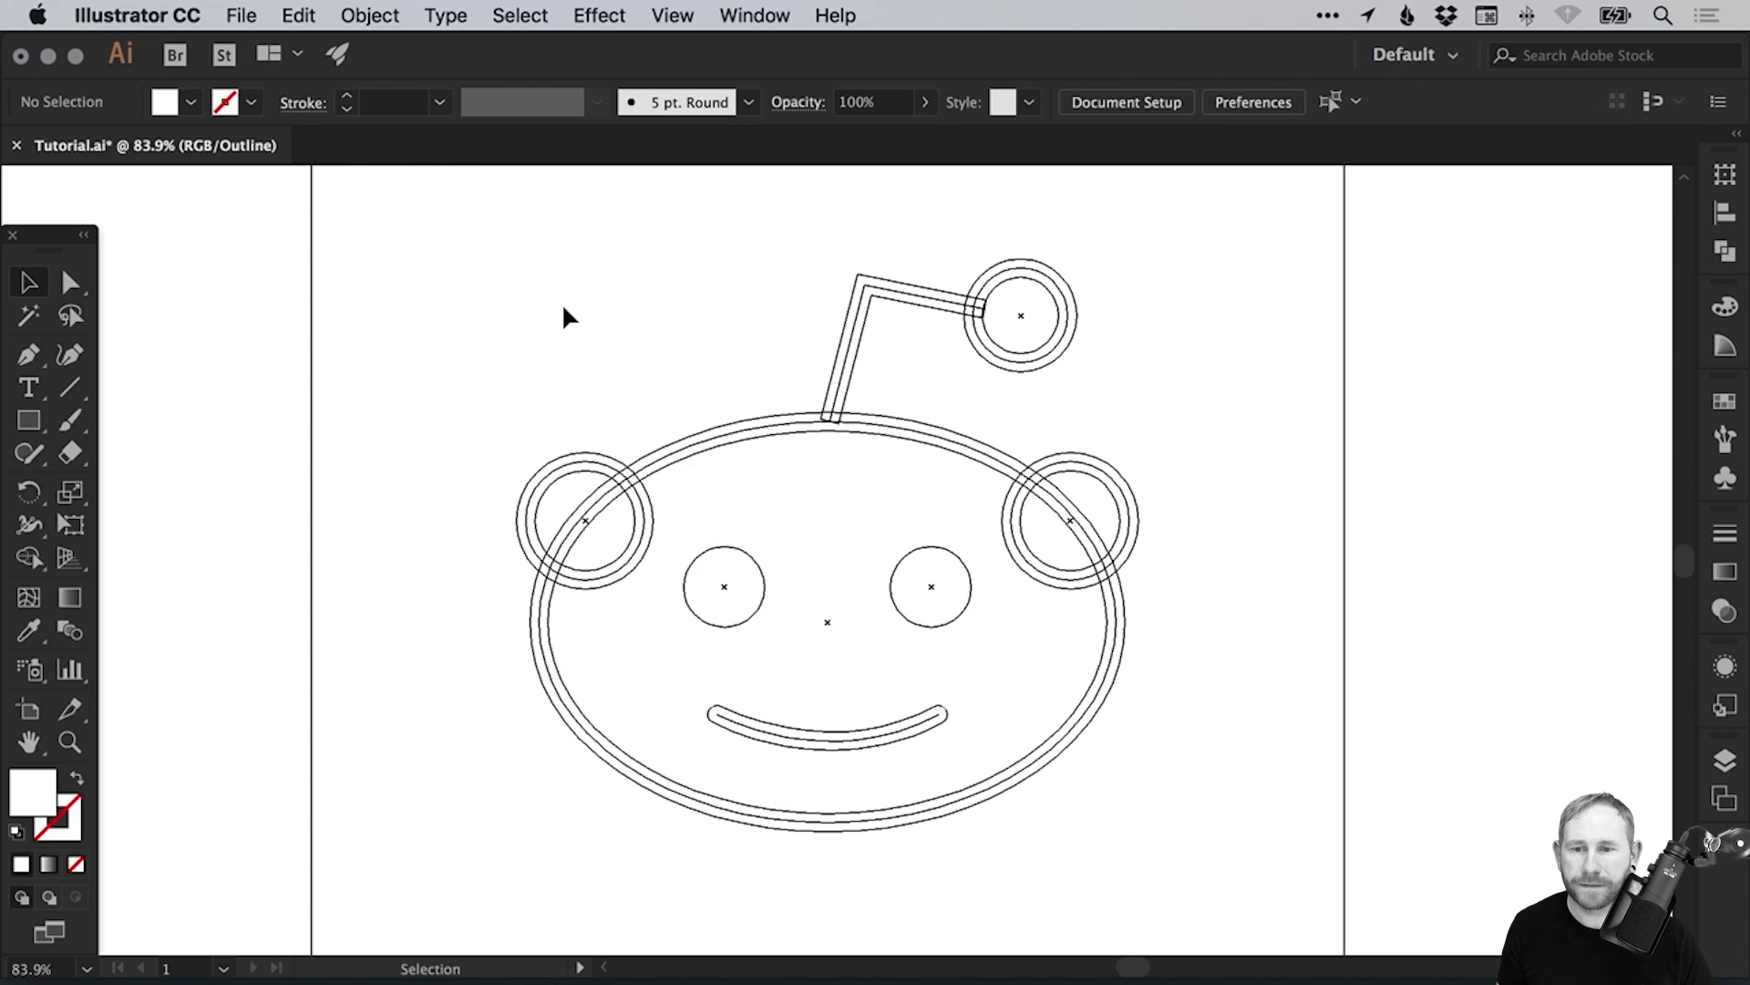
left_click(73, 286)
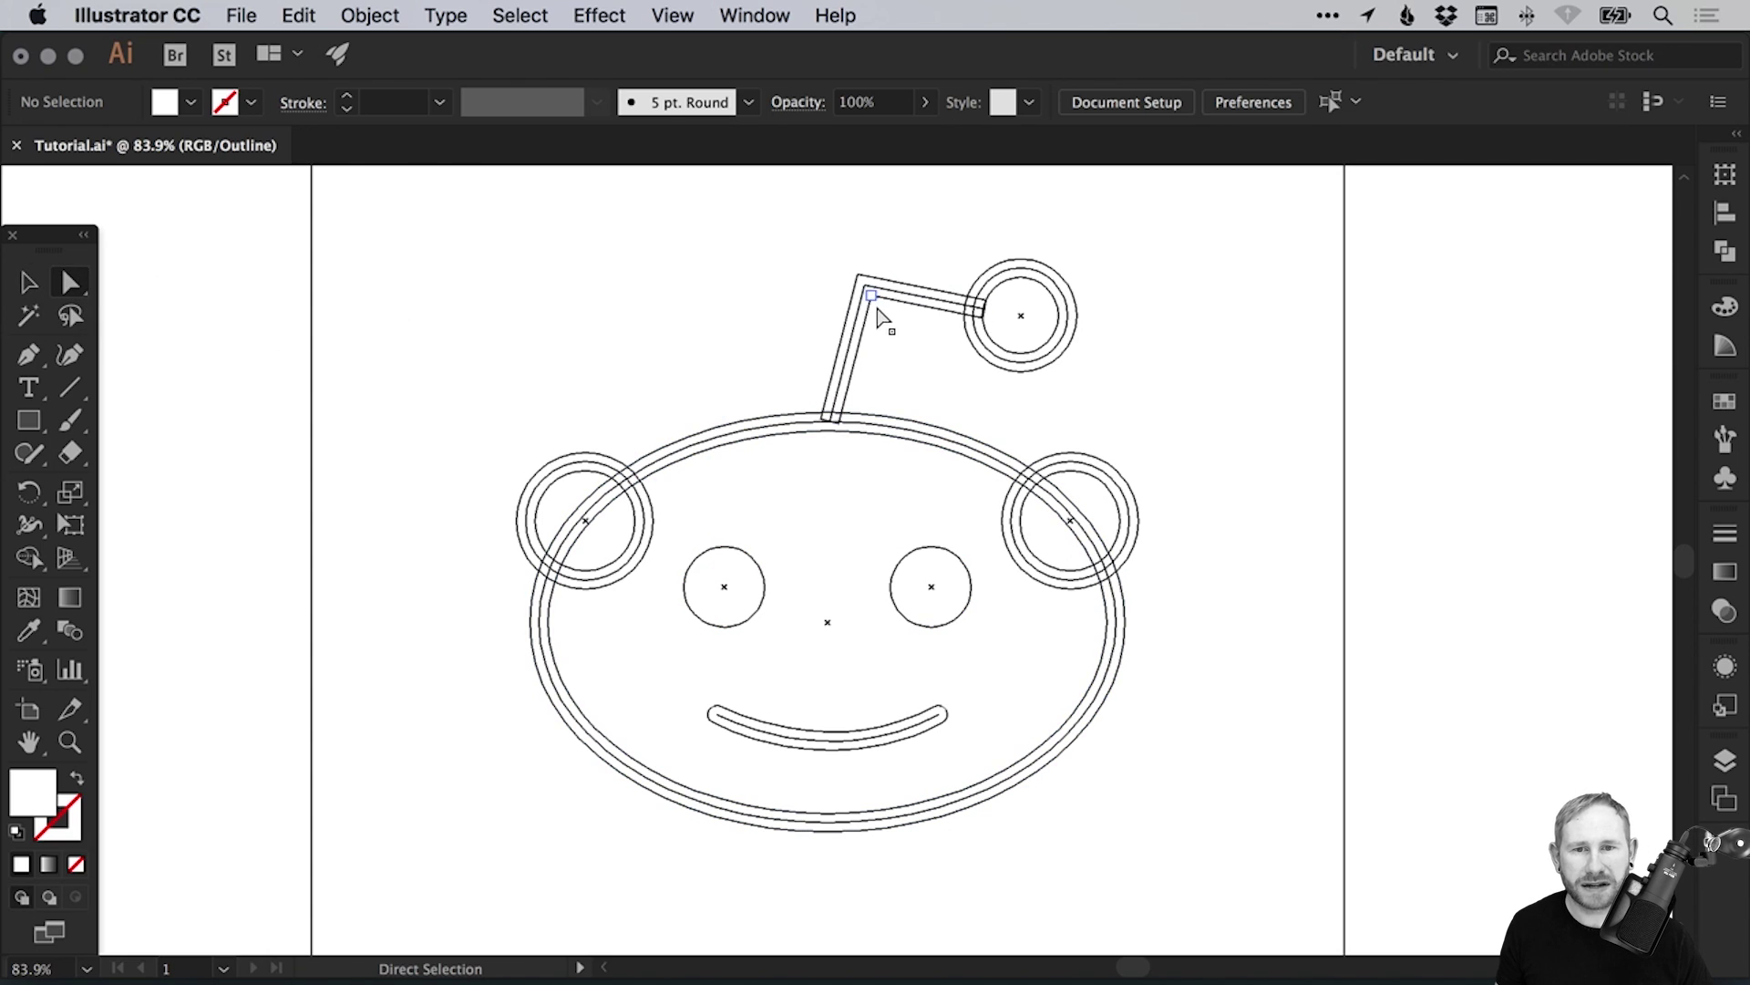
key("z")
left_click_drag(780, 627, 1043, 602)
scroll(785, 524, "up", 5)
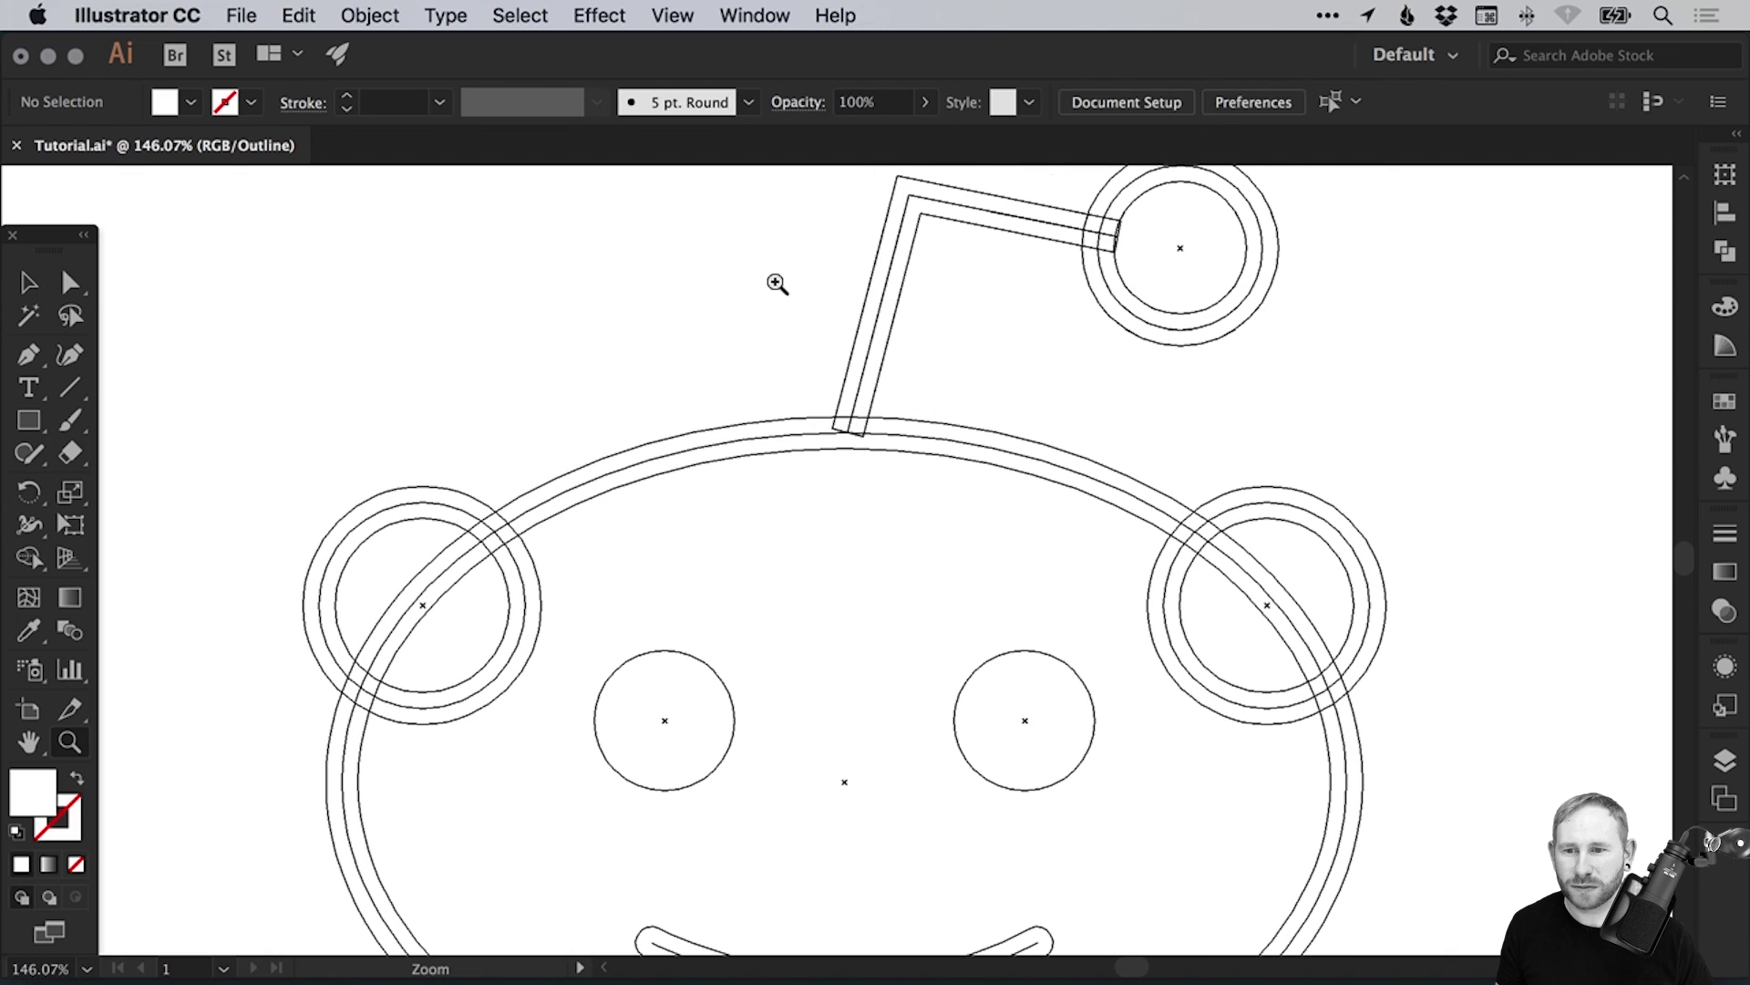
left_click(71, 284)
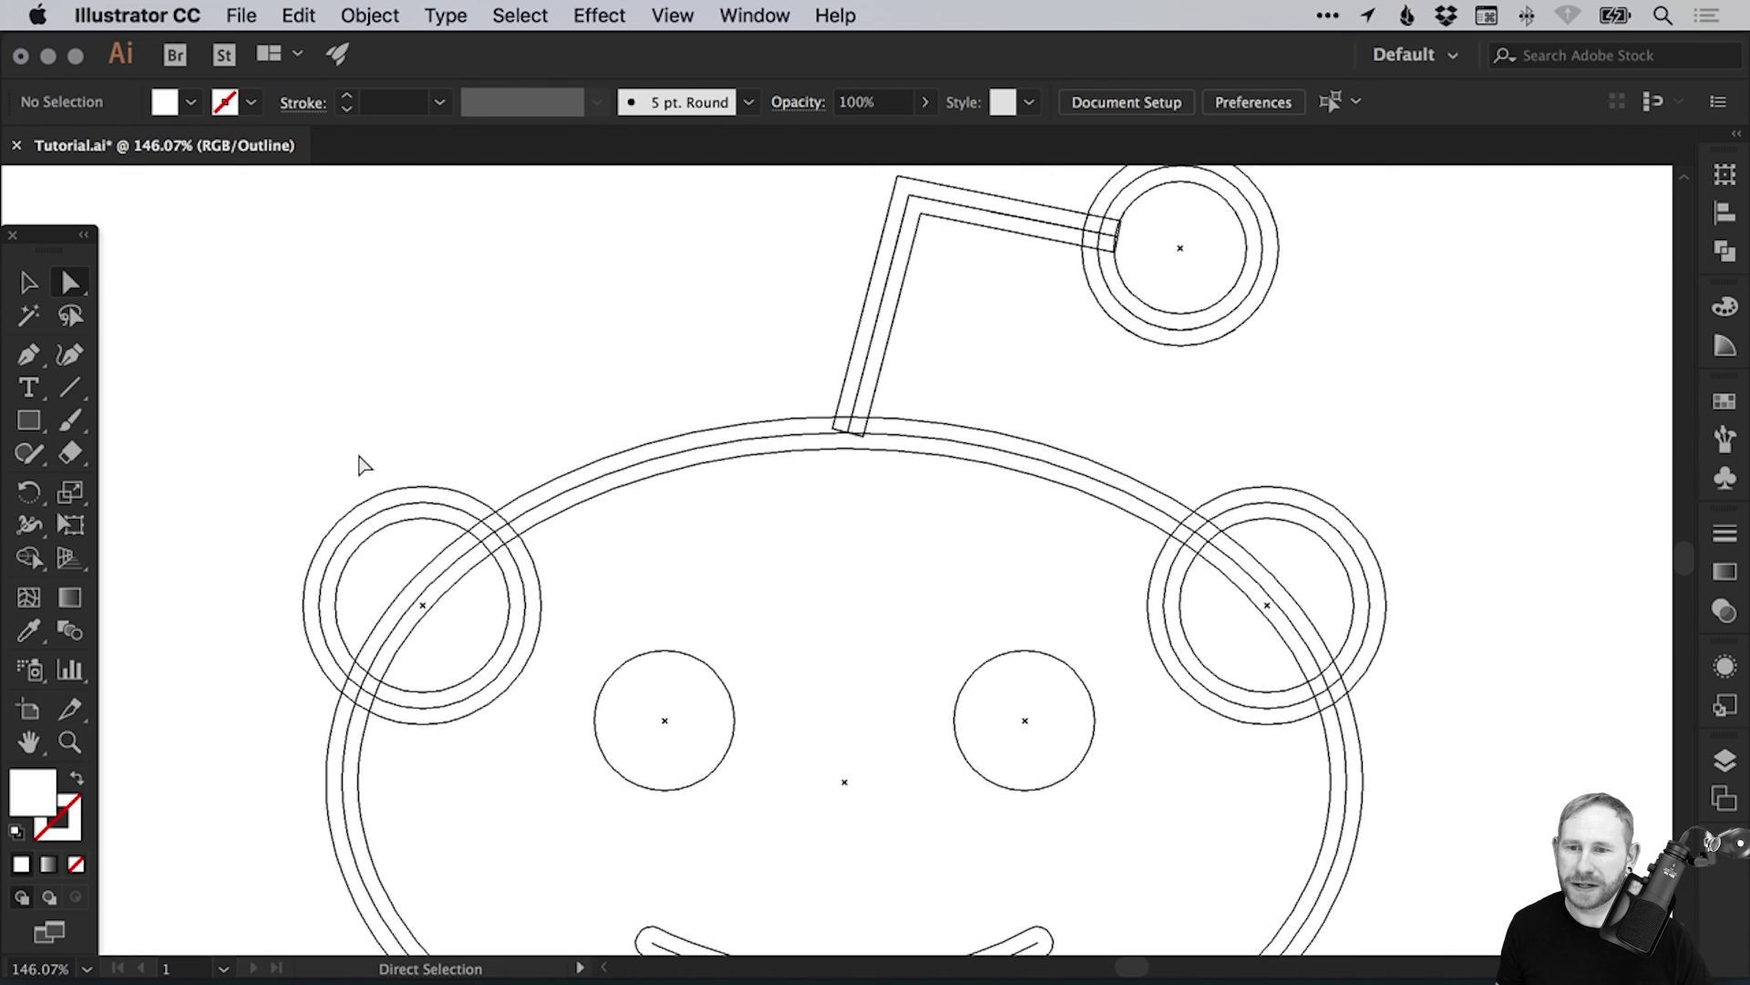
Delete the middle paths of the left ear, stalk, head, antenna circle and right ear.
left_click(448, 503)
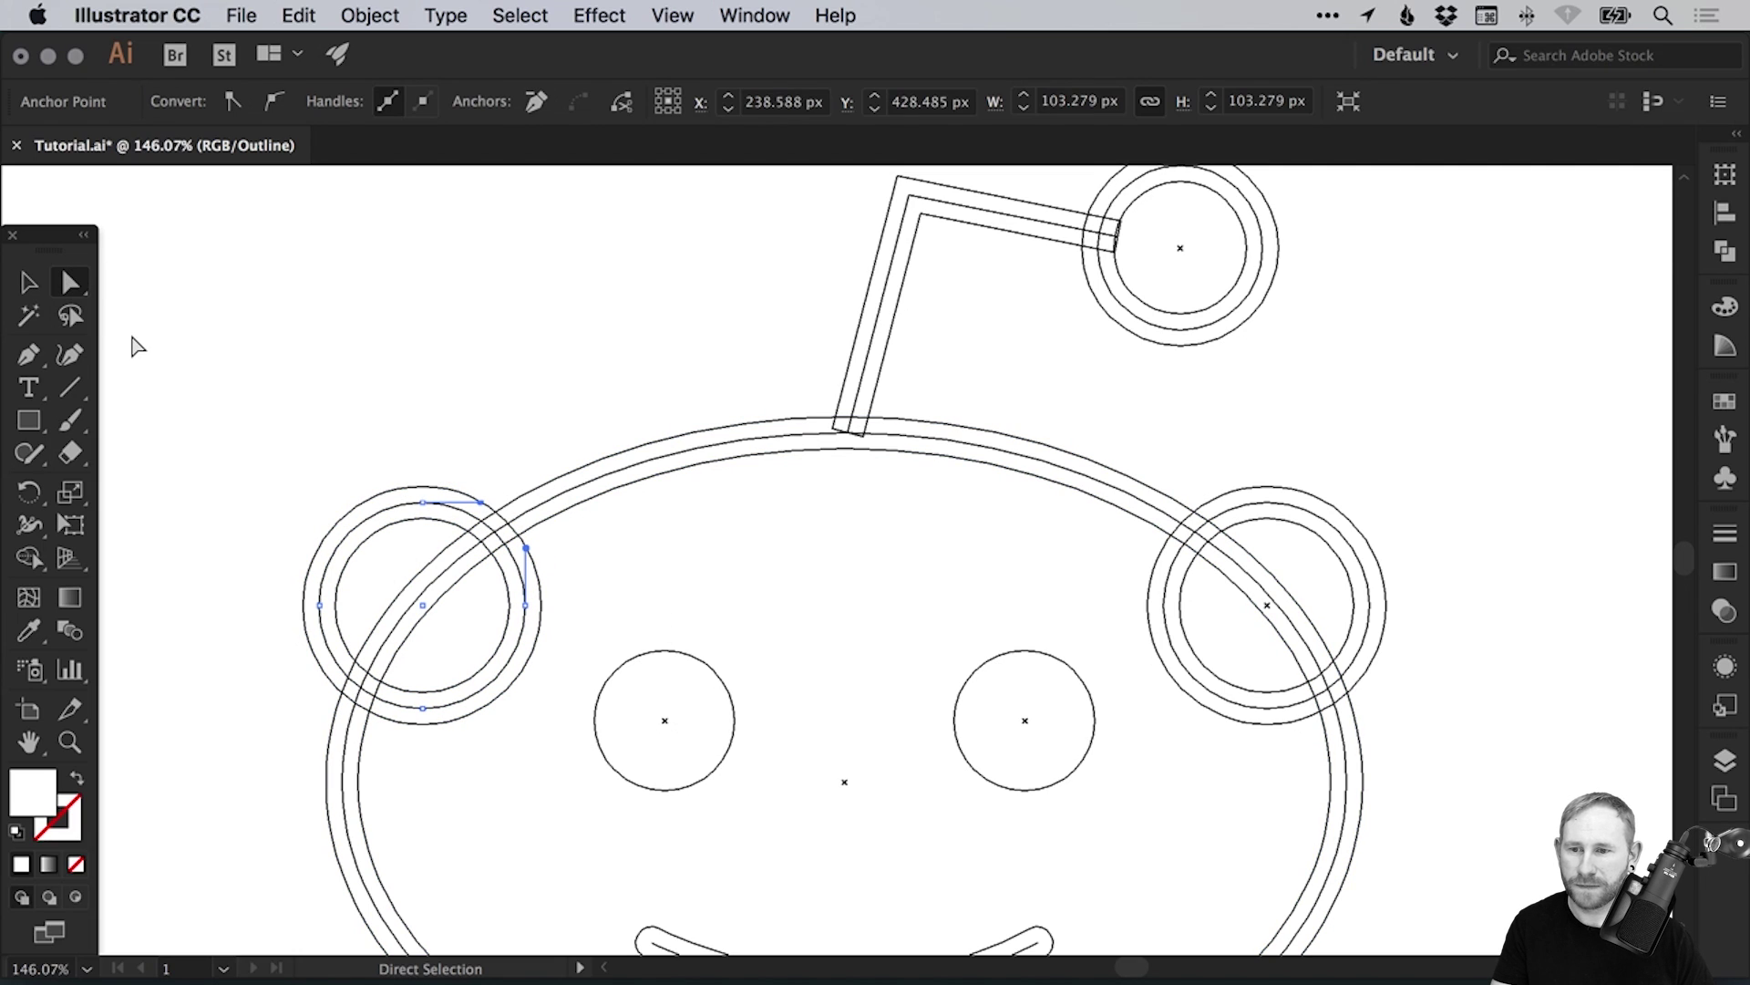
key("Delete")
left_click(871, 381)
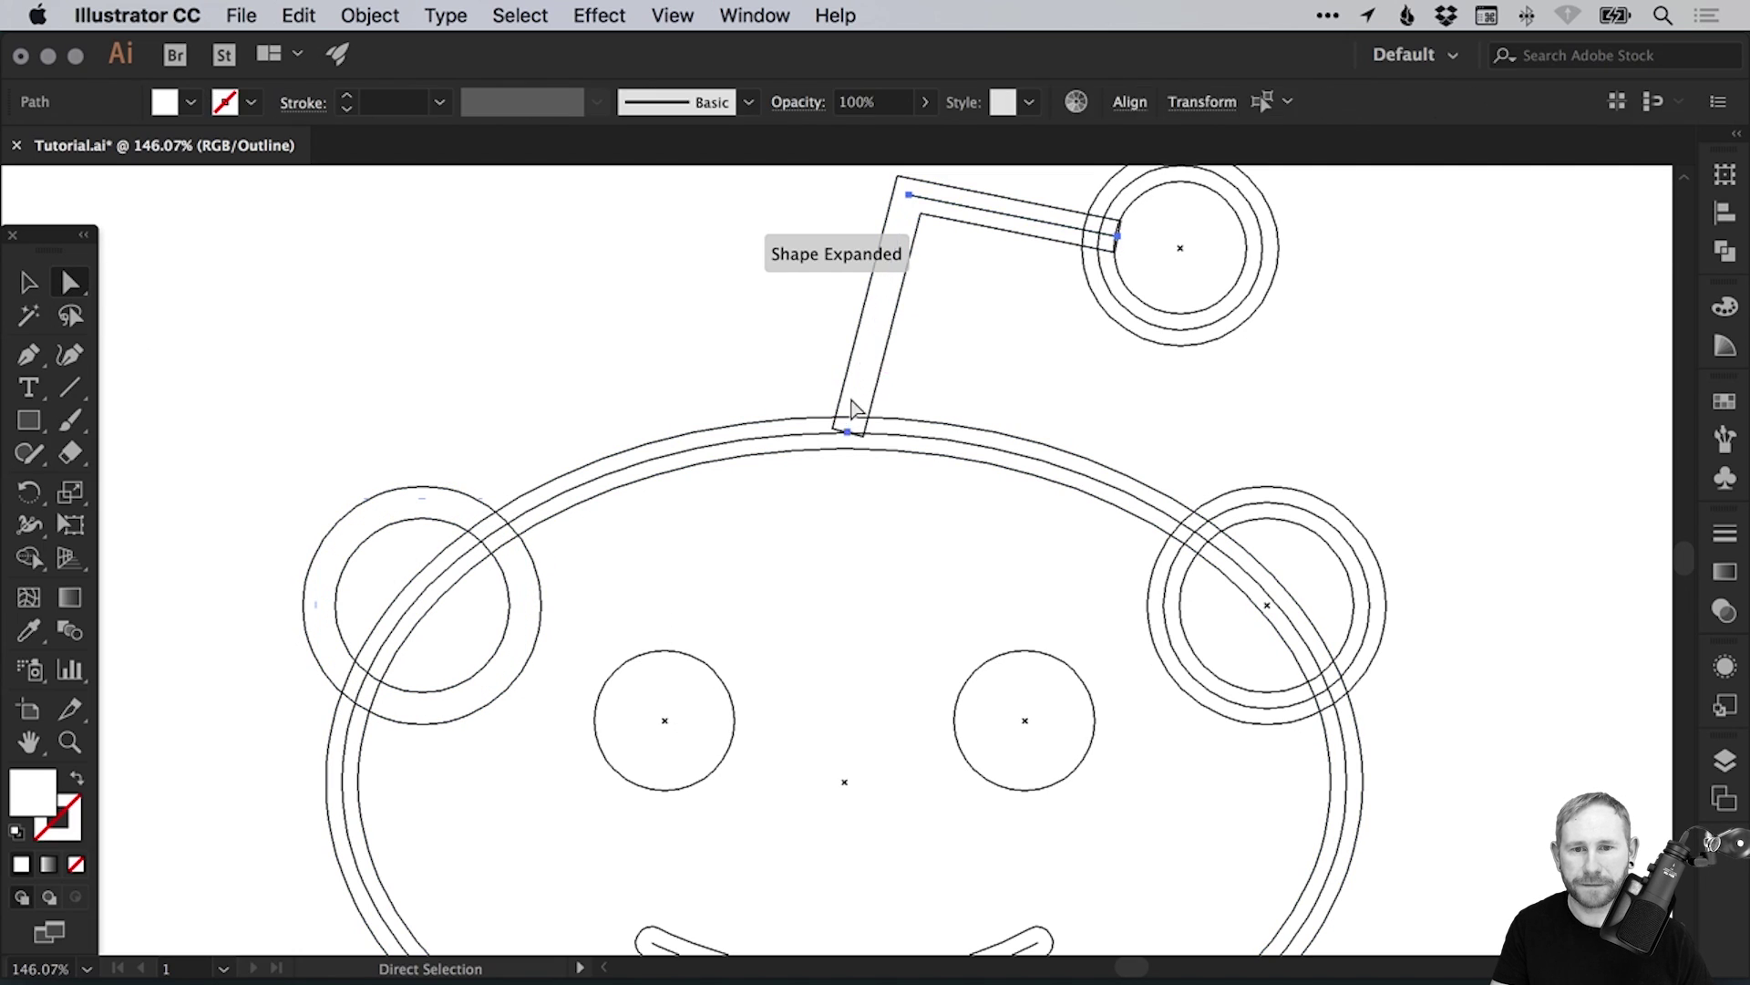
key("Delete")
left_click(773, 442)
key("Delete")
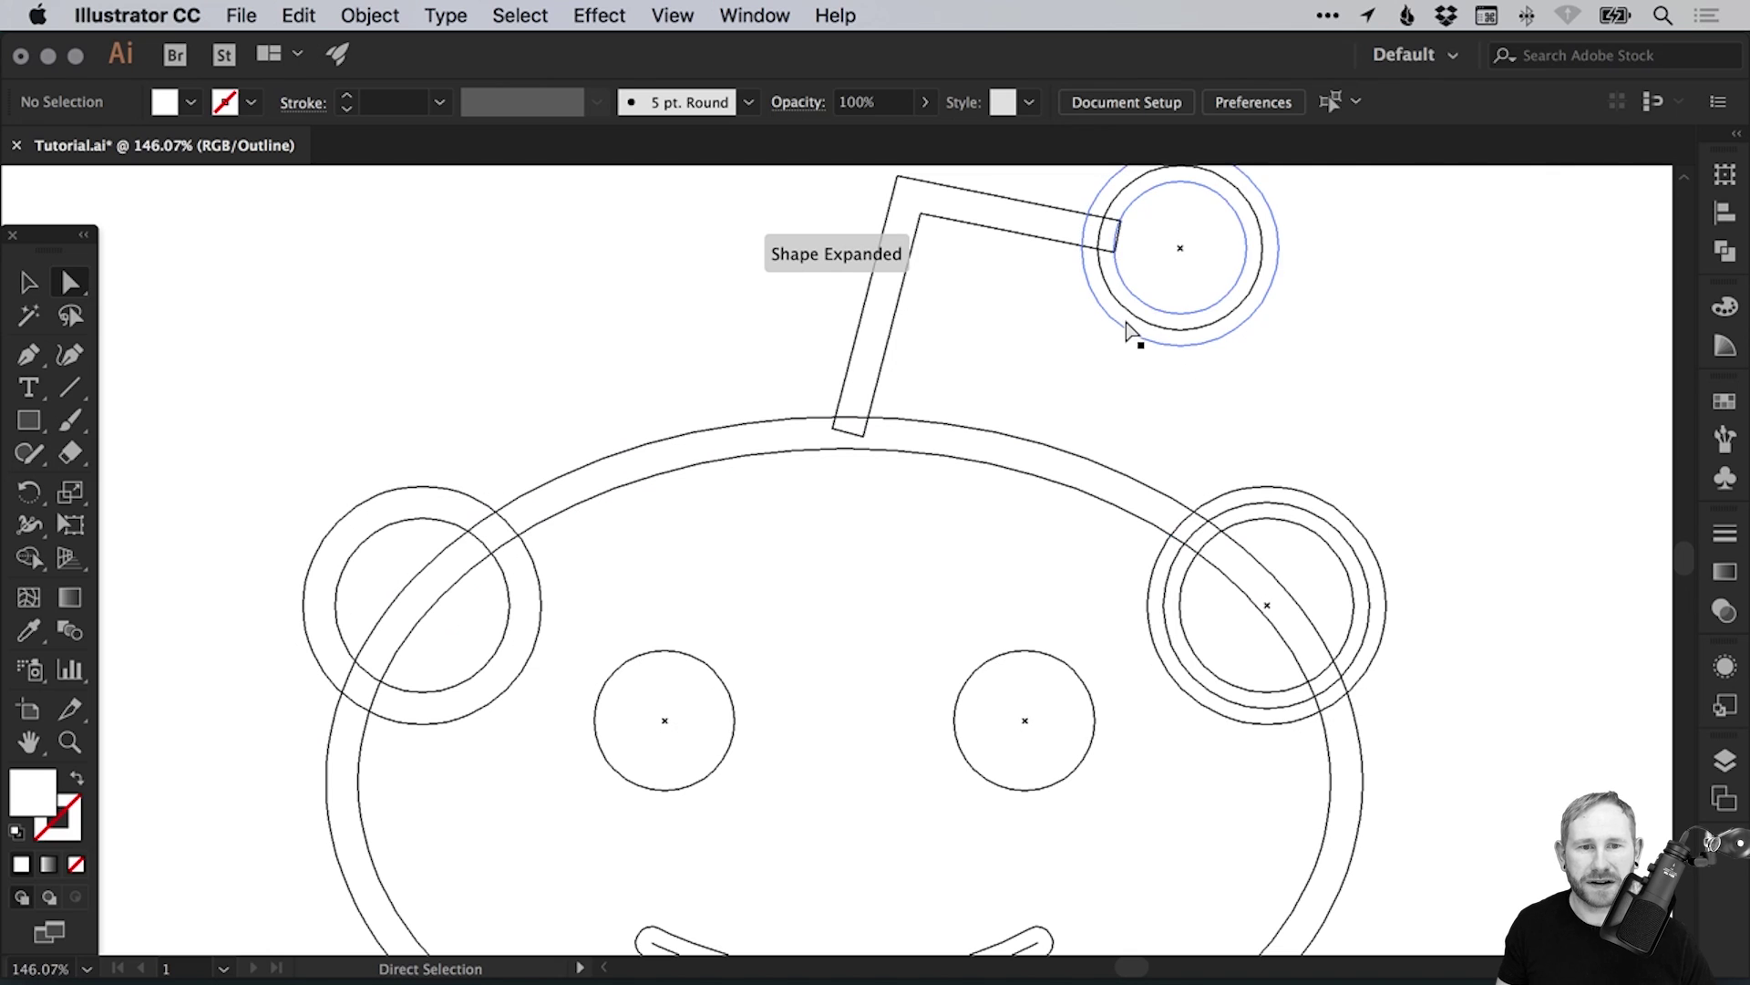
left_click(1137, 329)
key("Delete")
scroll(1047, 422, "down", 5)
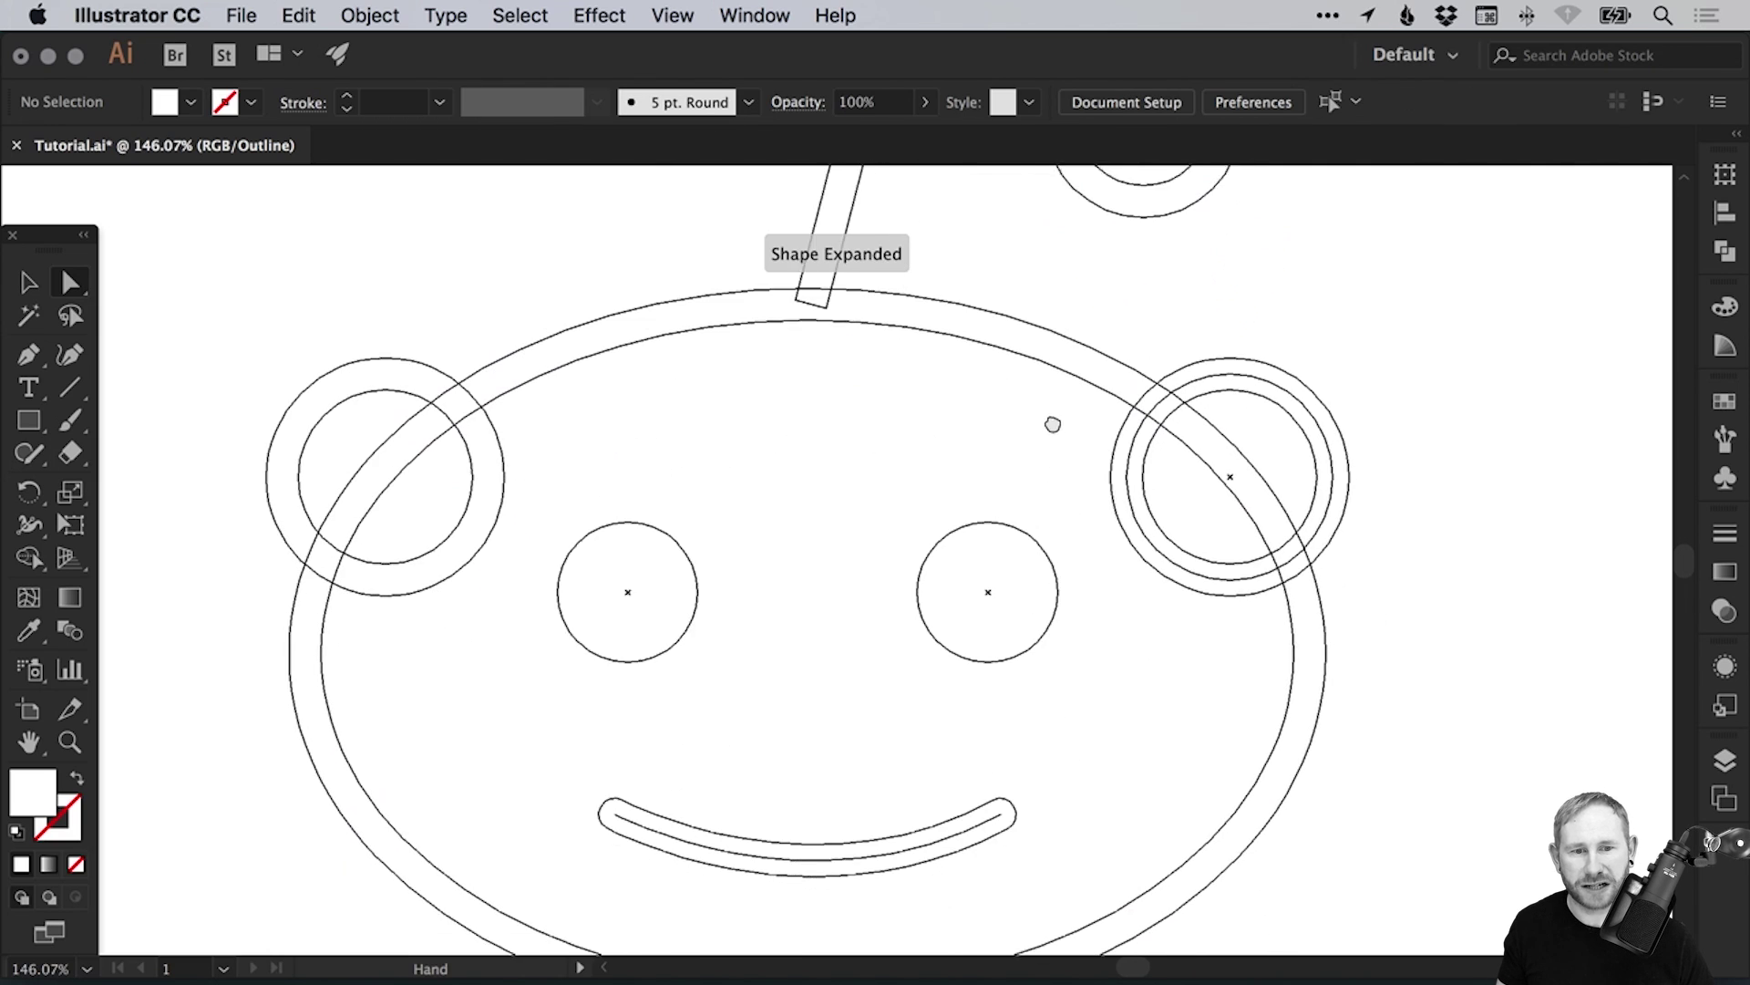
left_click(1127, 488)
key("Delete")
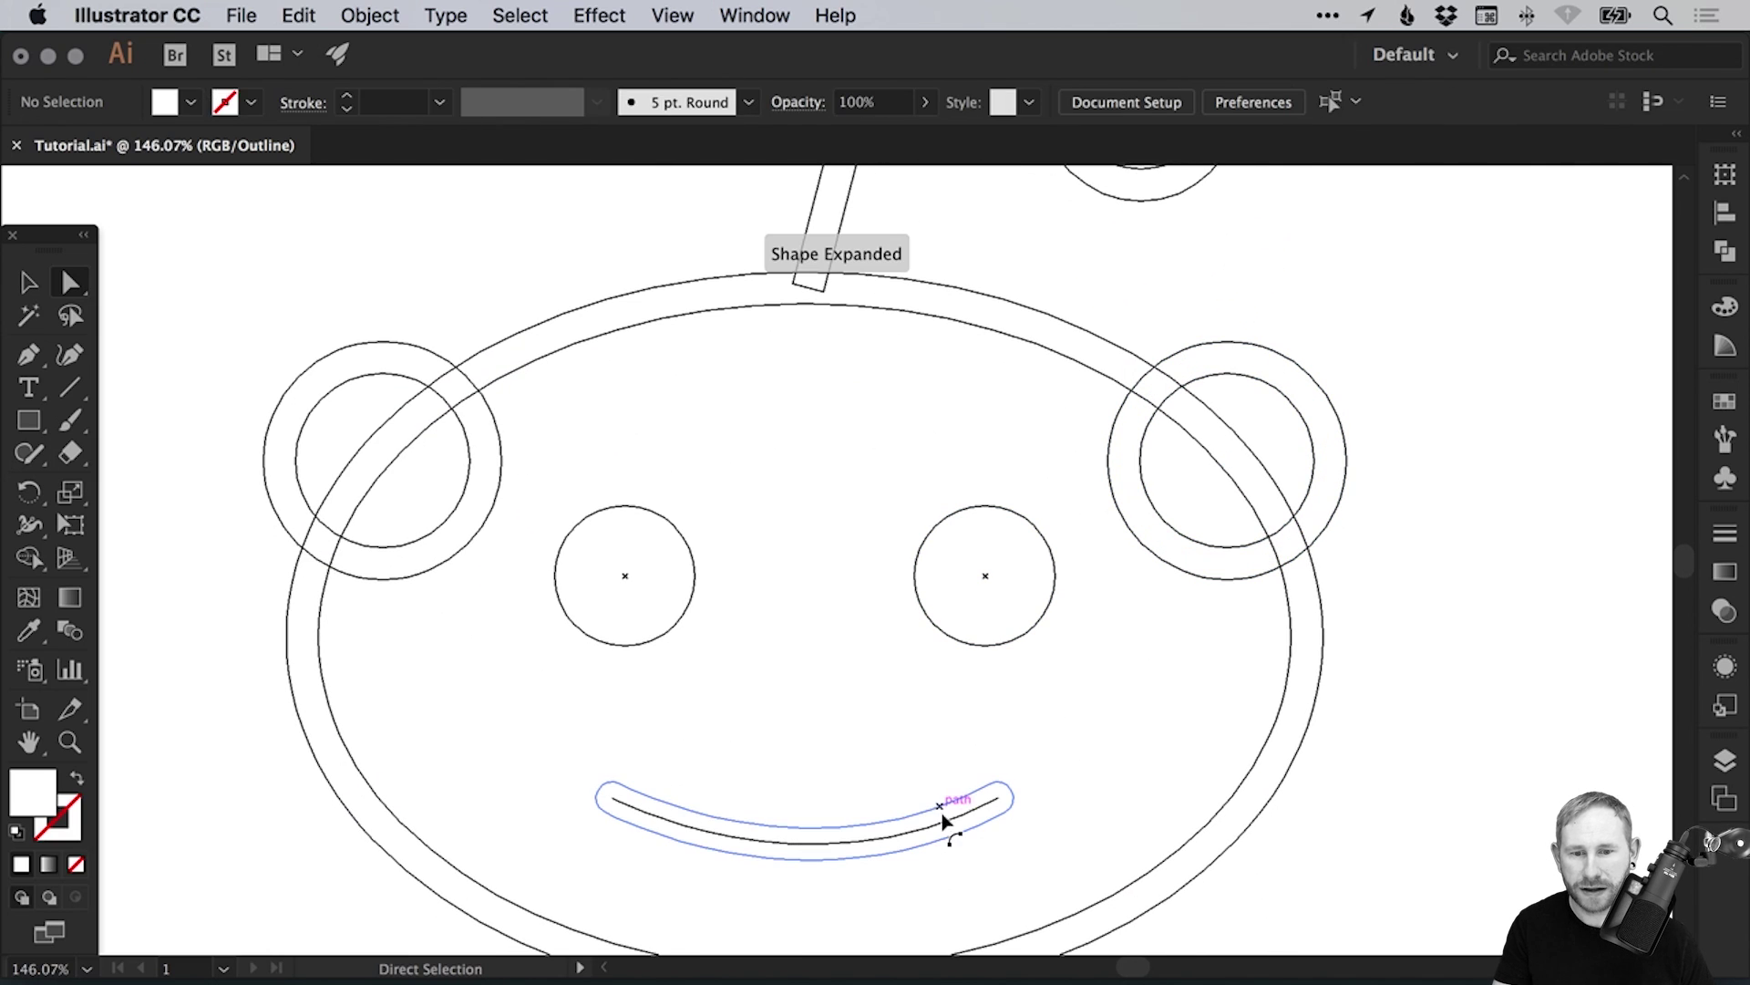
Zoom out to 100% and recentre the view on the whole logo.
key("v")
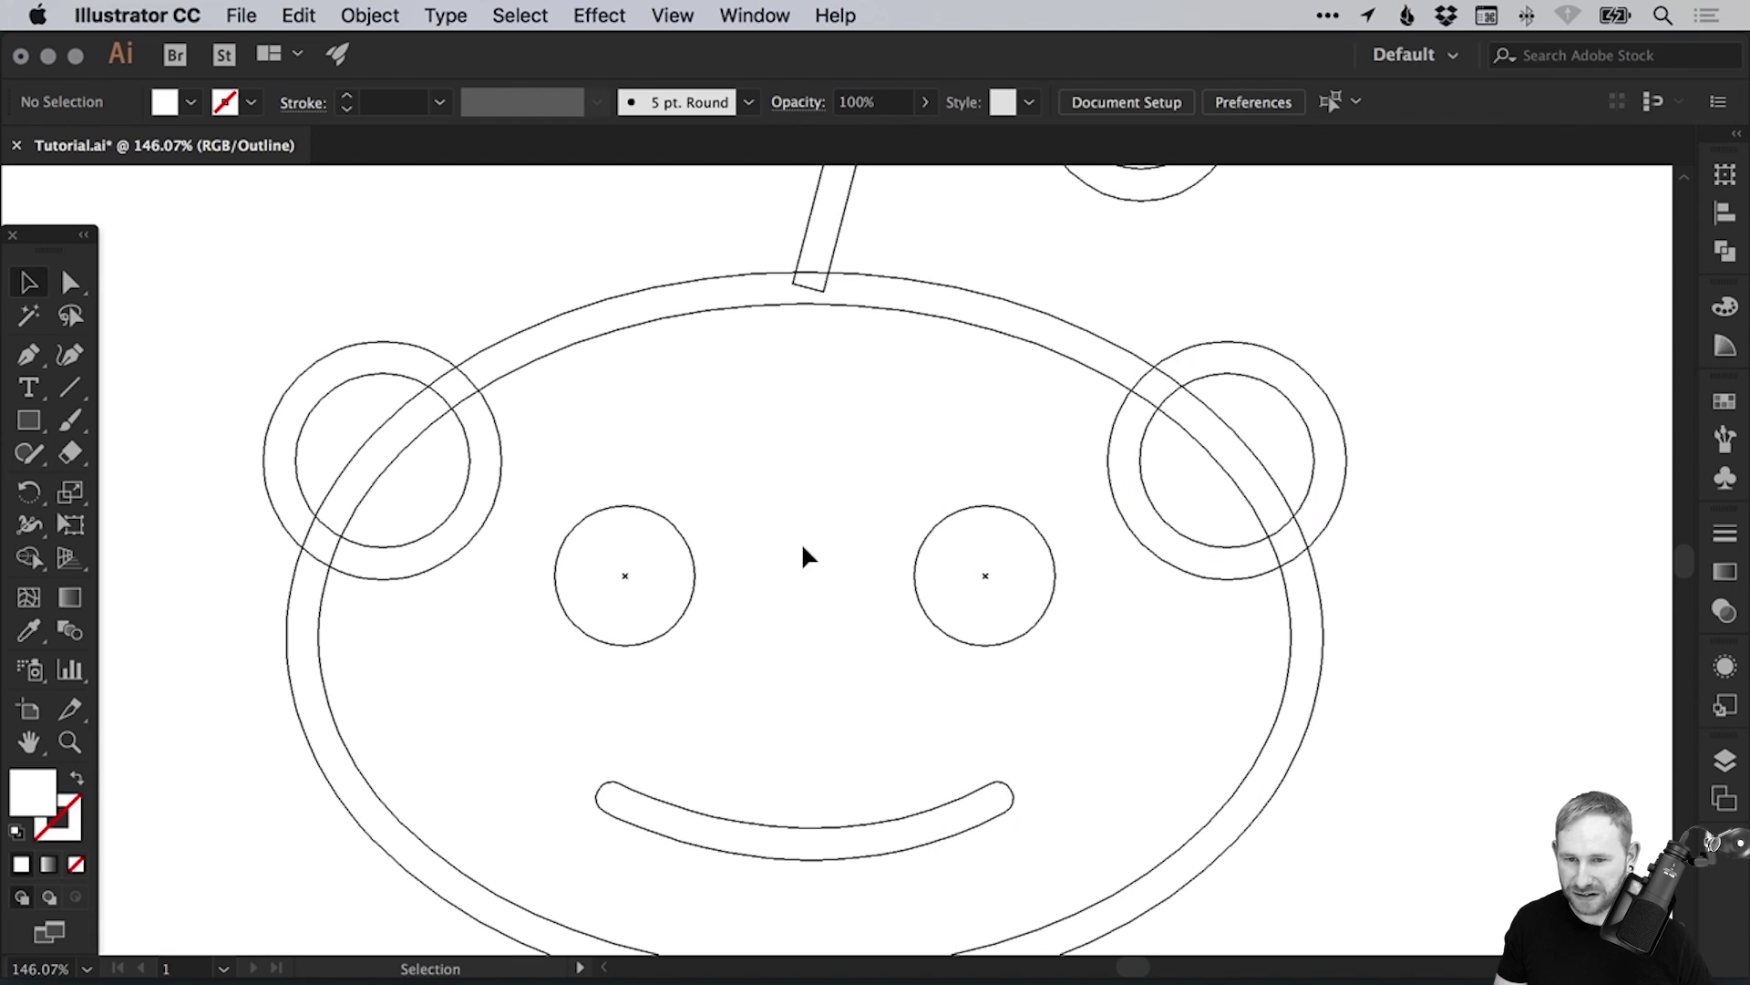
left_click_drag(802, 555, 802, 511)
key("a")
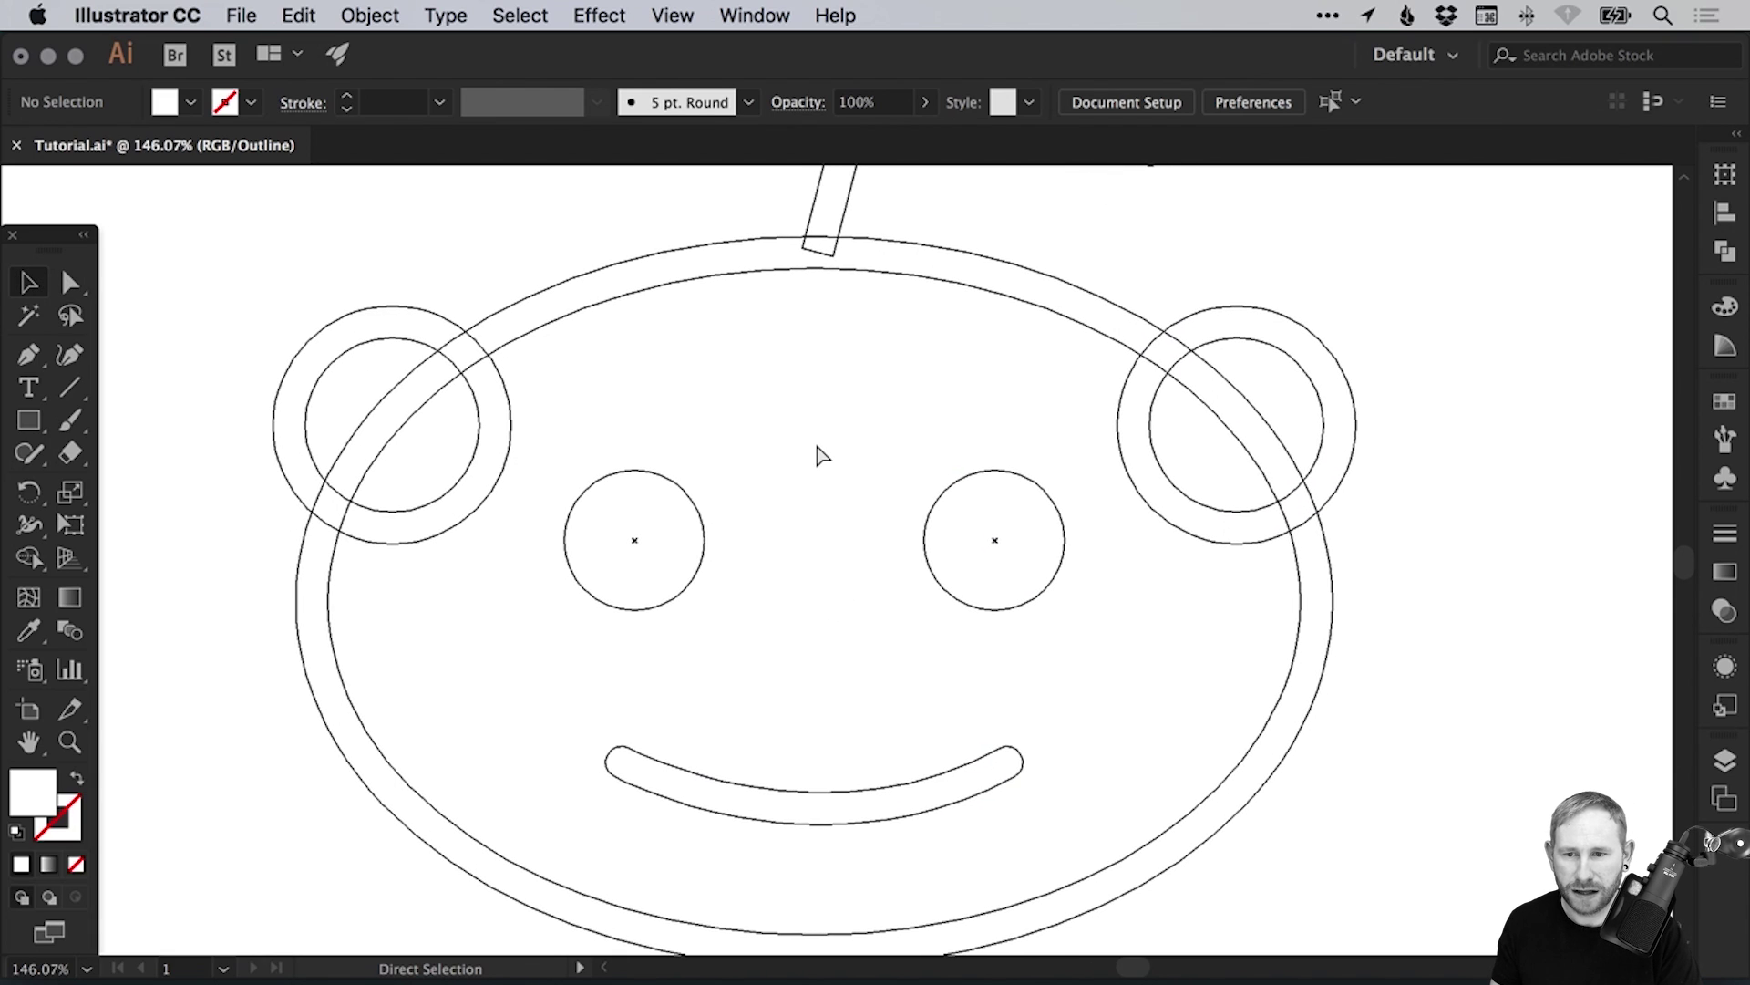
key("super+1")
left_click_drag(1017, 474, 988, 533)
key("v")
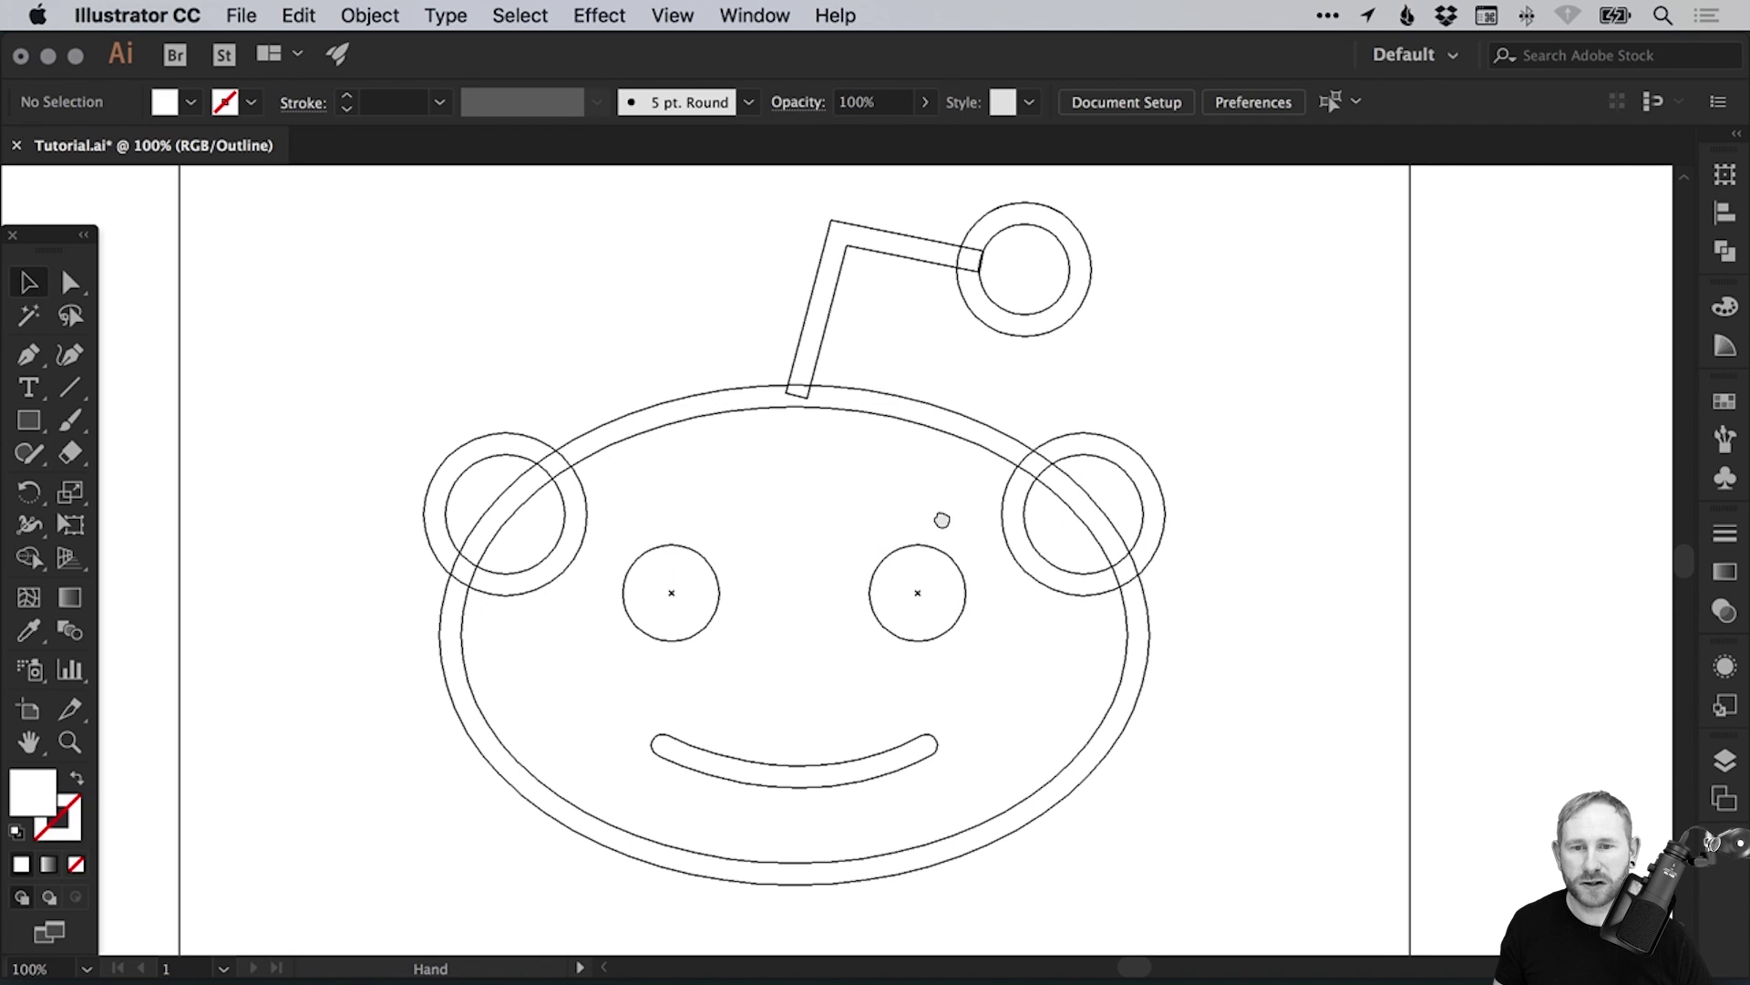
left_click_drag(851, 465, 854, 468)
key("a")
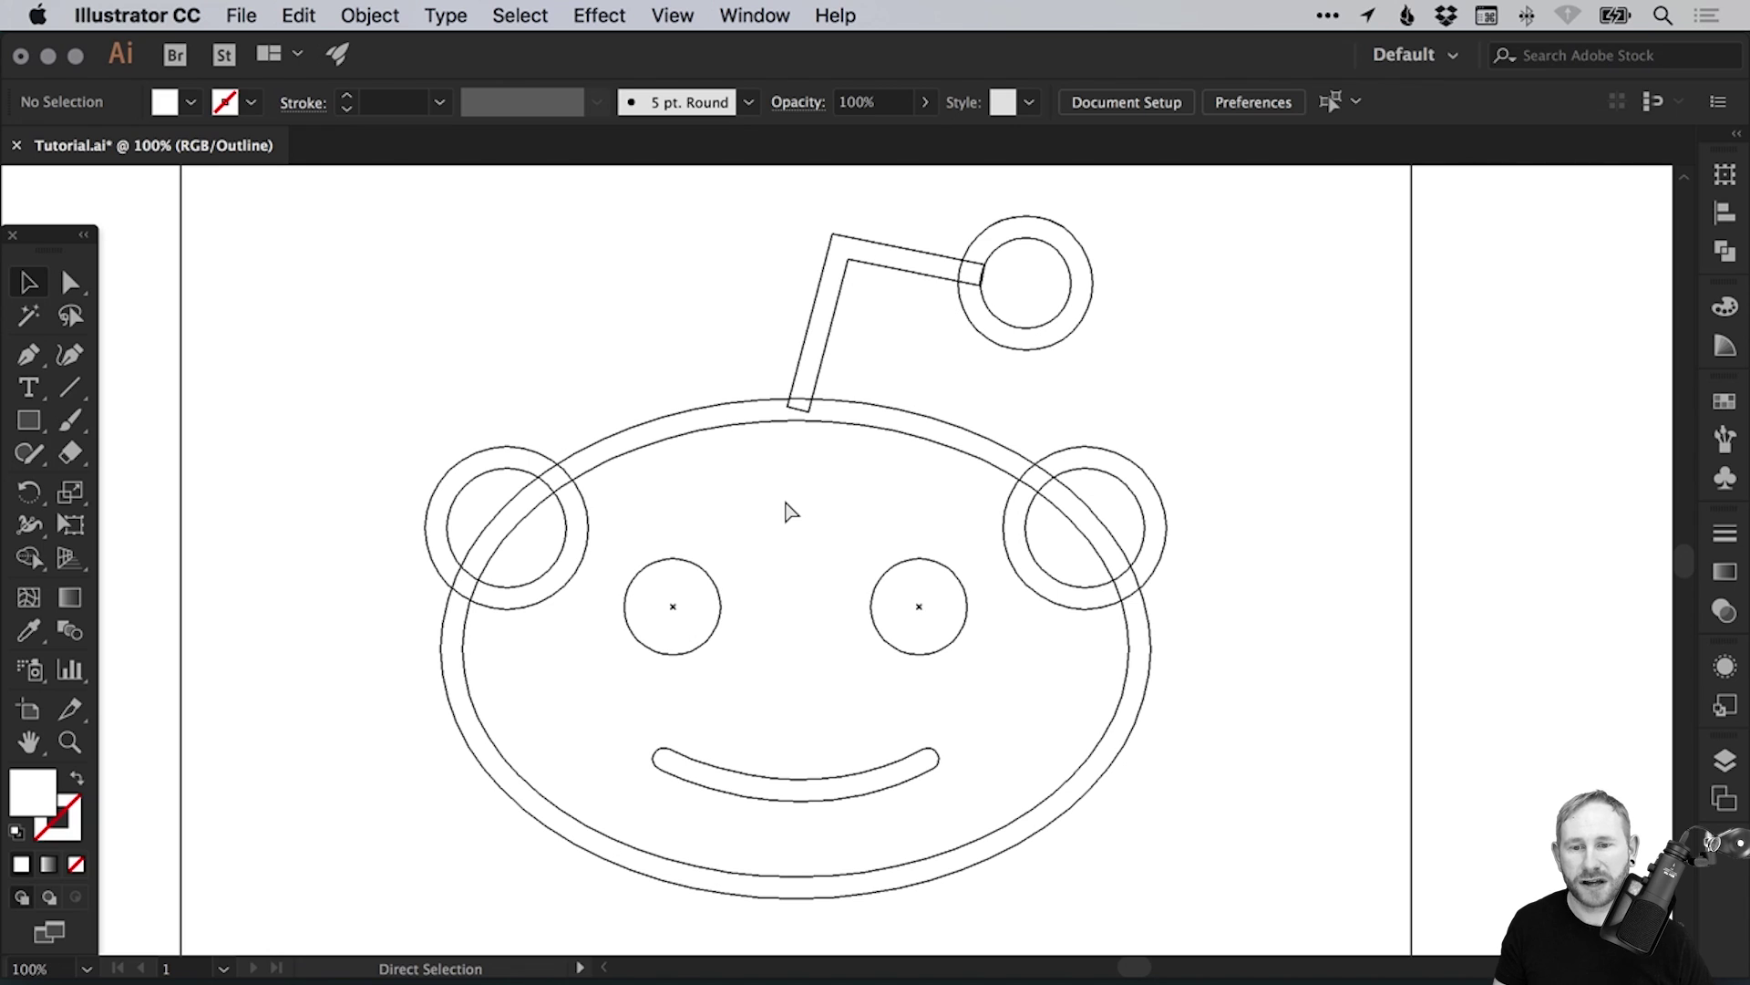
Back in Preview, select the head-and-ear group plus the right ear and Unite them in Pathfinder.
key("ctrl+y")
key("v")
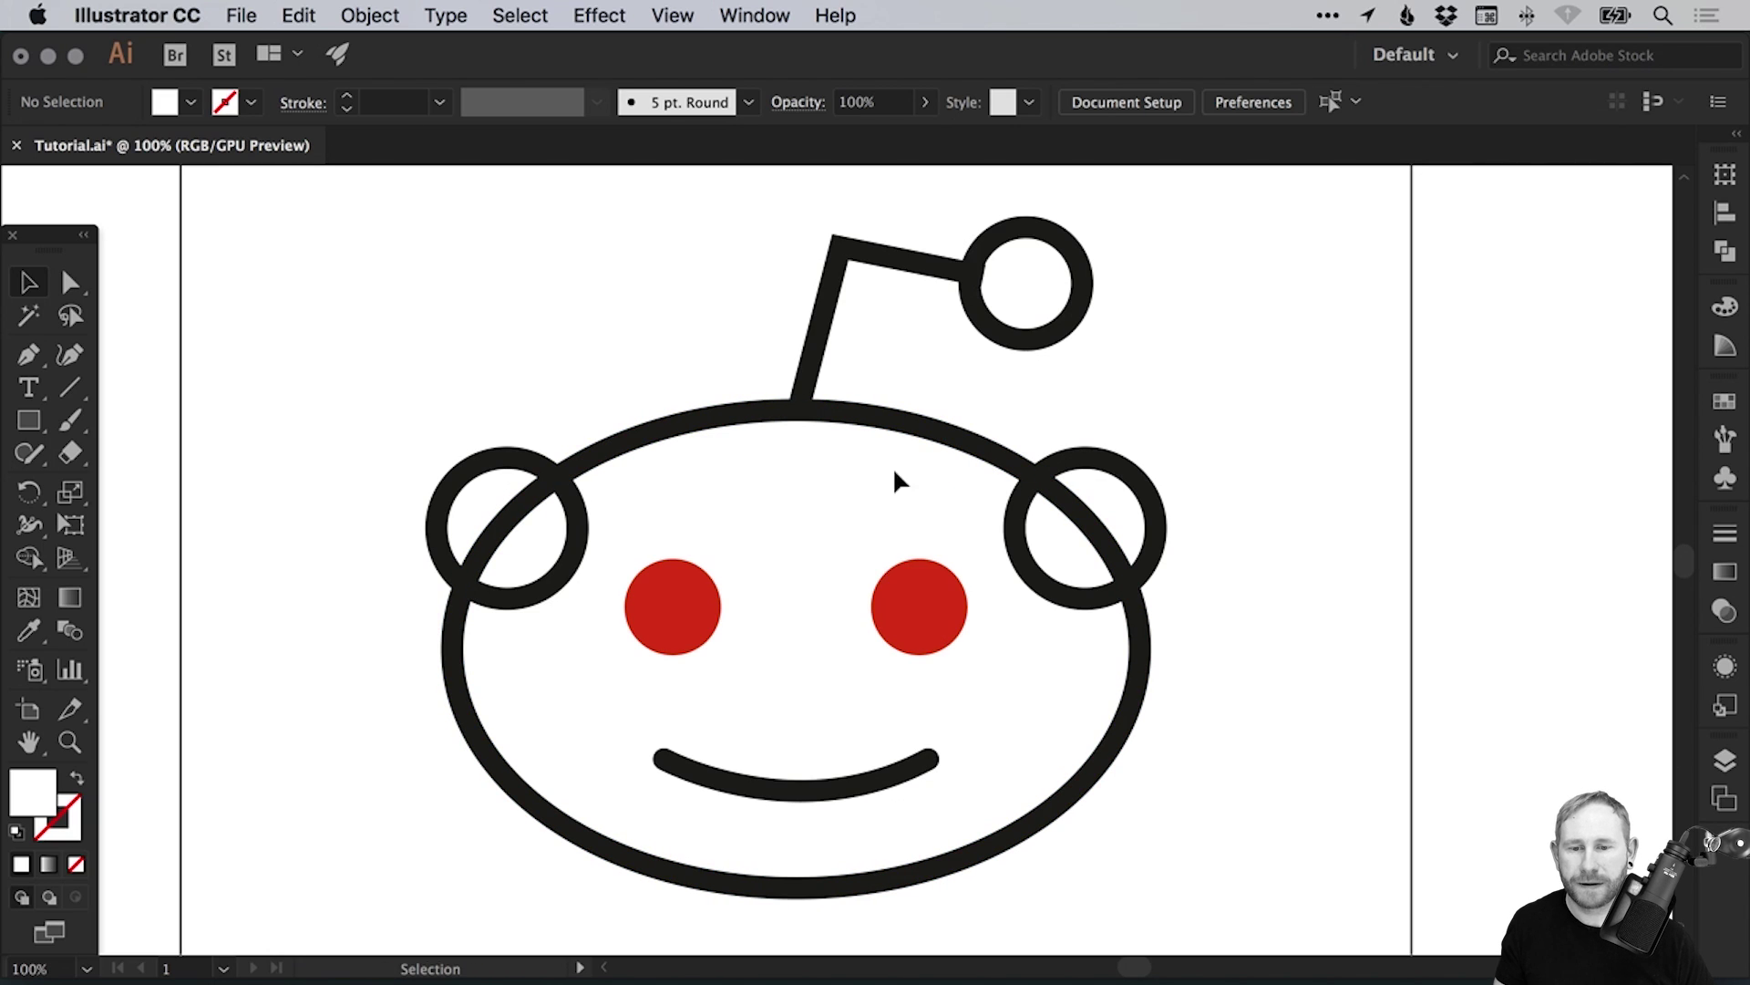
left_click_drag(895, 477, 849, 479)
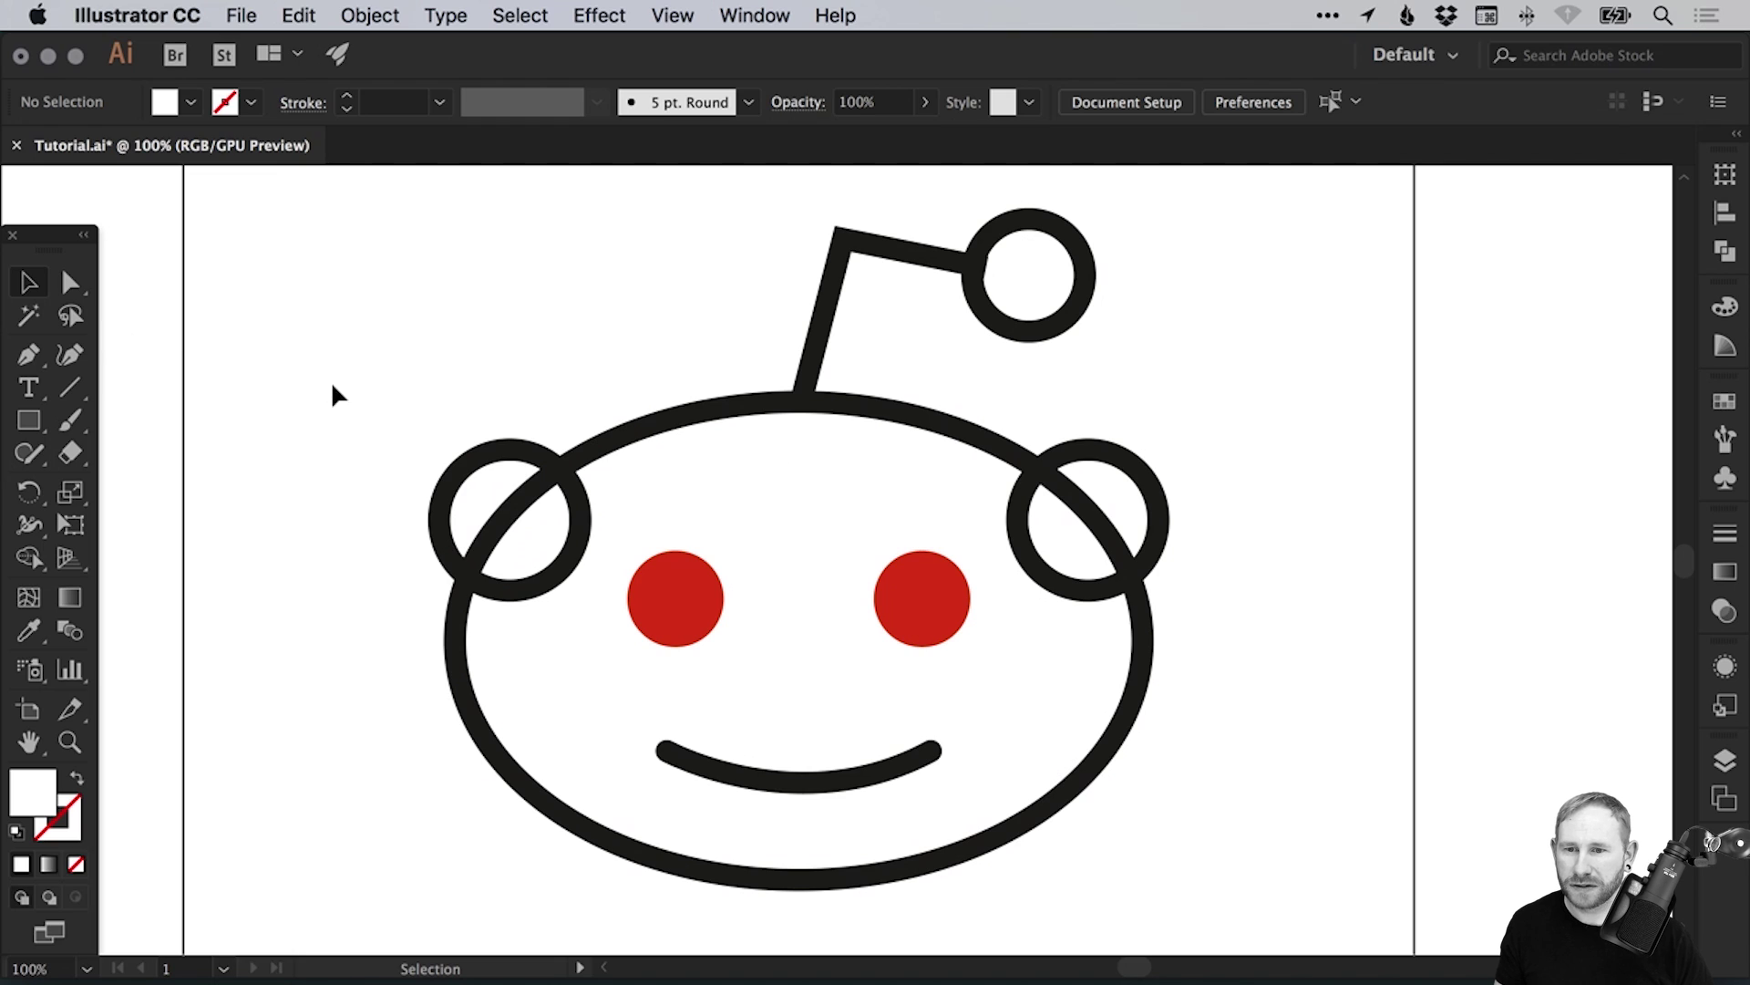
left_click_drag(332, 383, 525, 707)
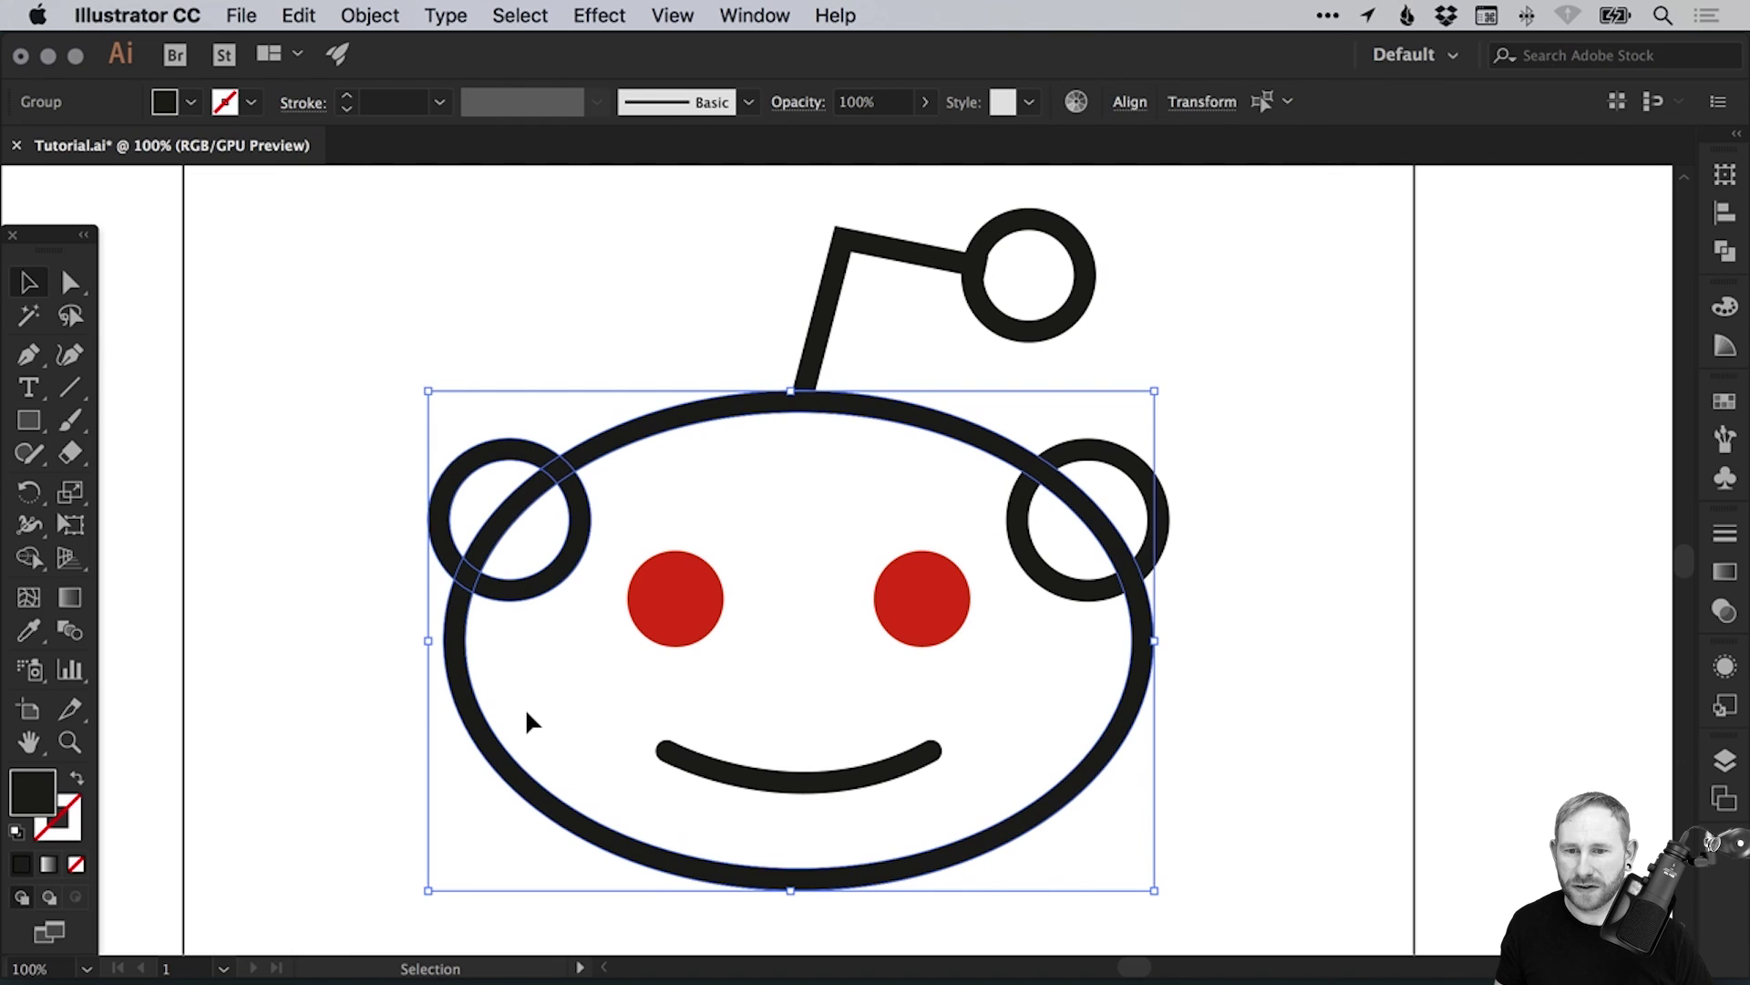
left_click(1123, 468, "shift")
key("super+g")
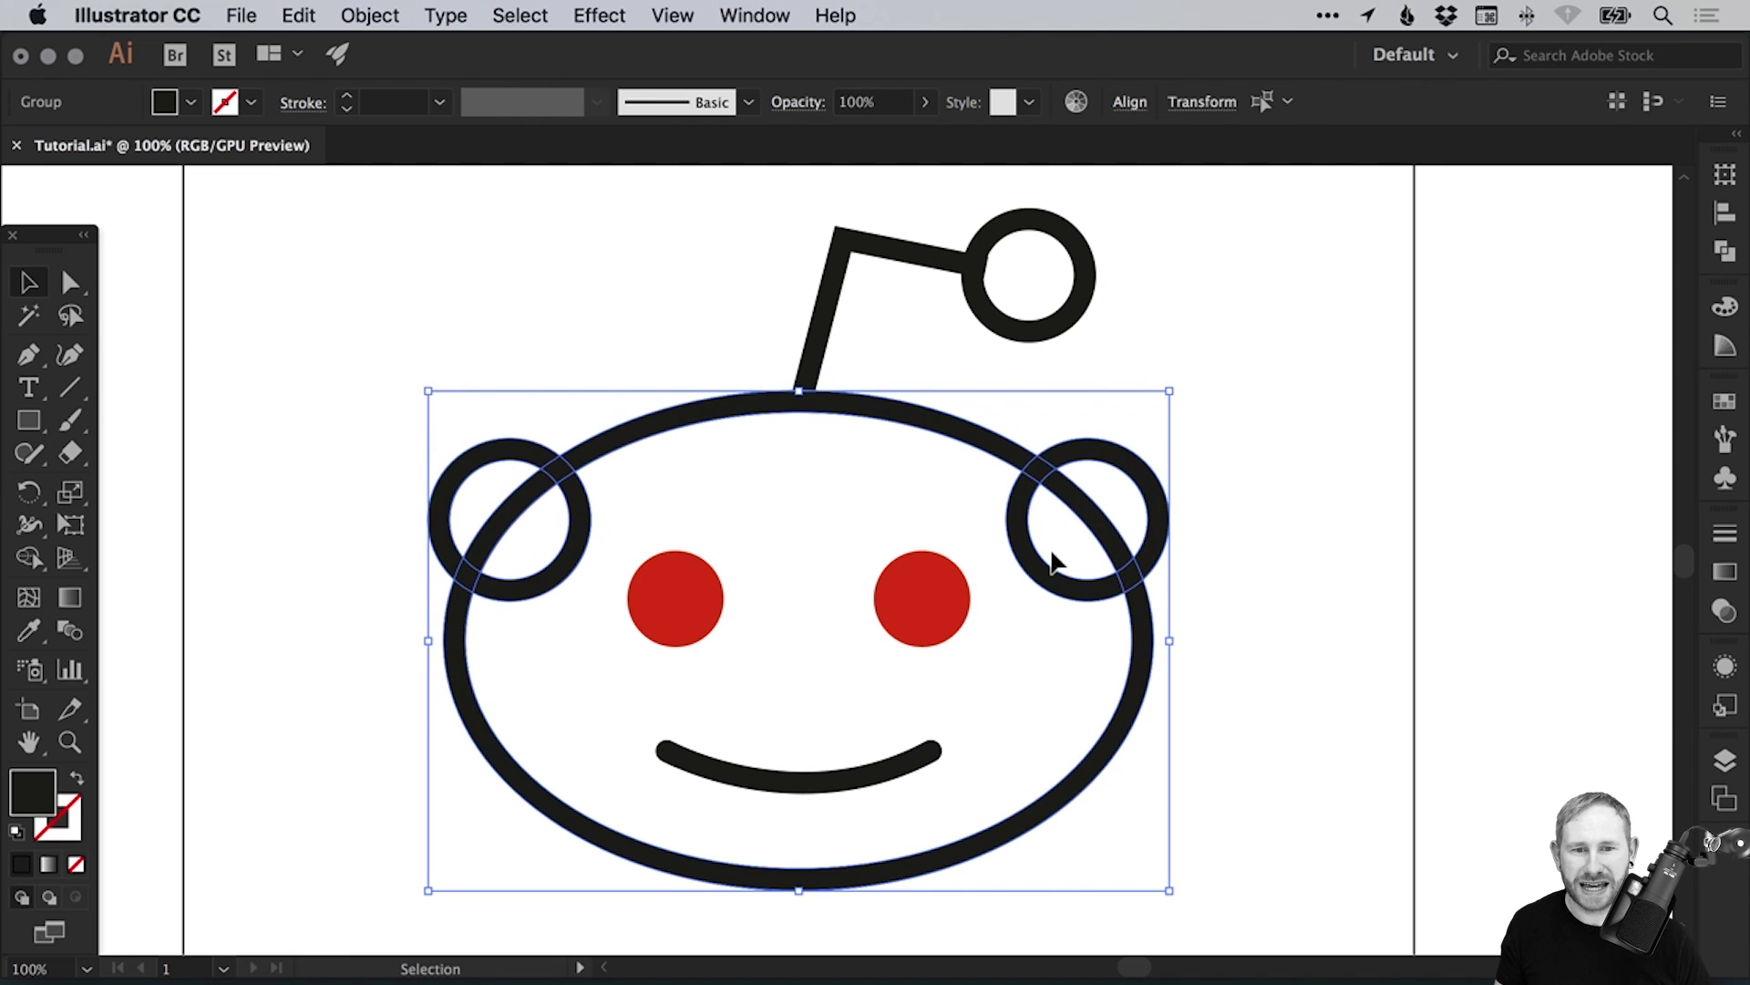
left_click(1724, 250)
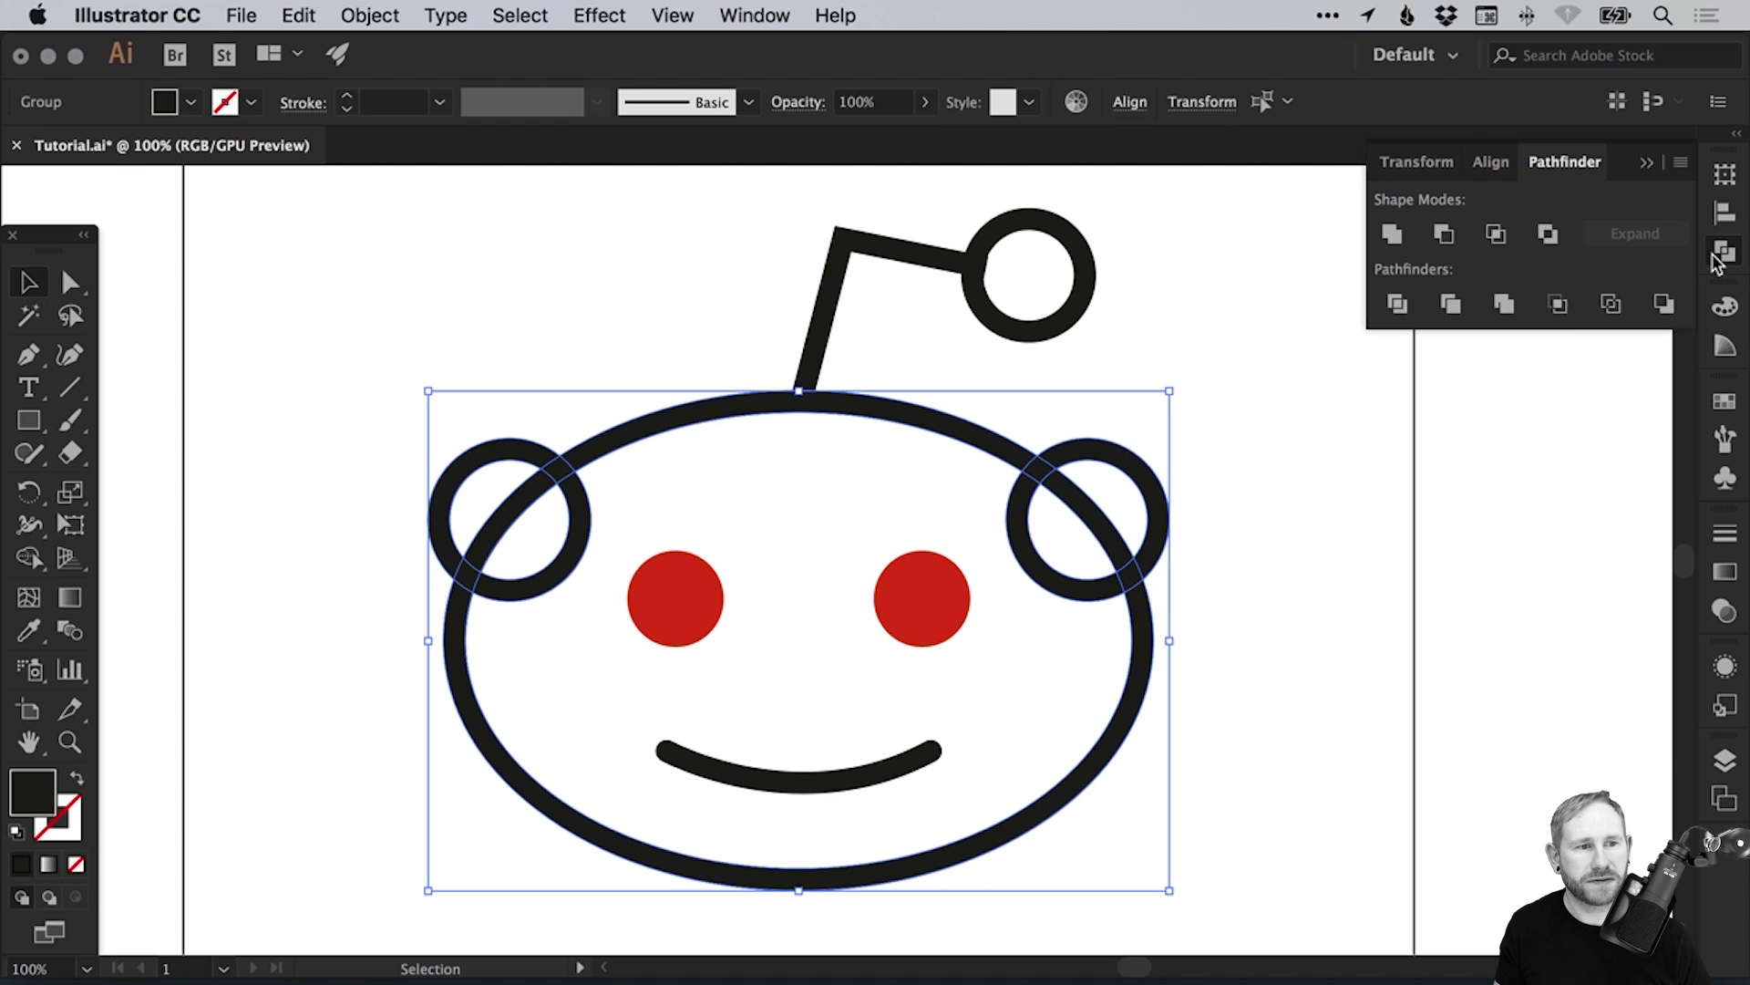
left_click(1391, 236)
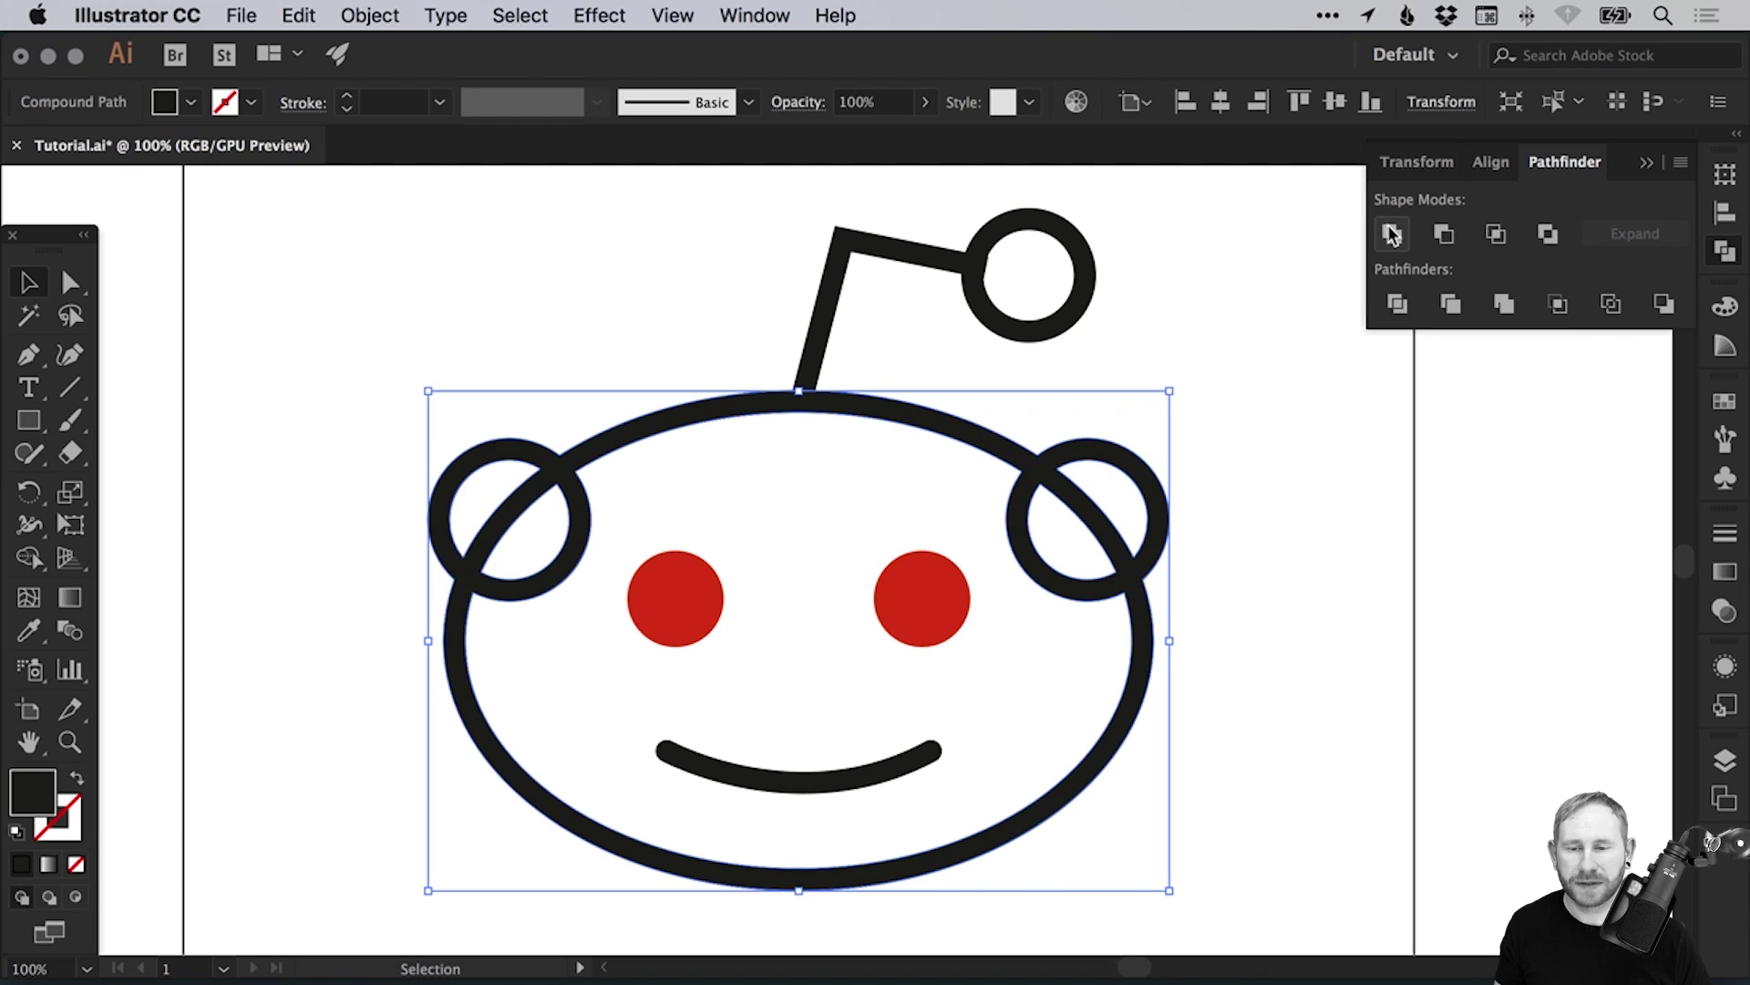
Delete the anchor points inside the left ear and where it joins the head.
left_click(71, 283)
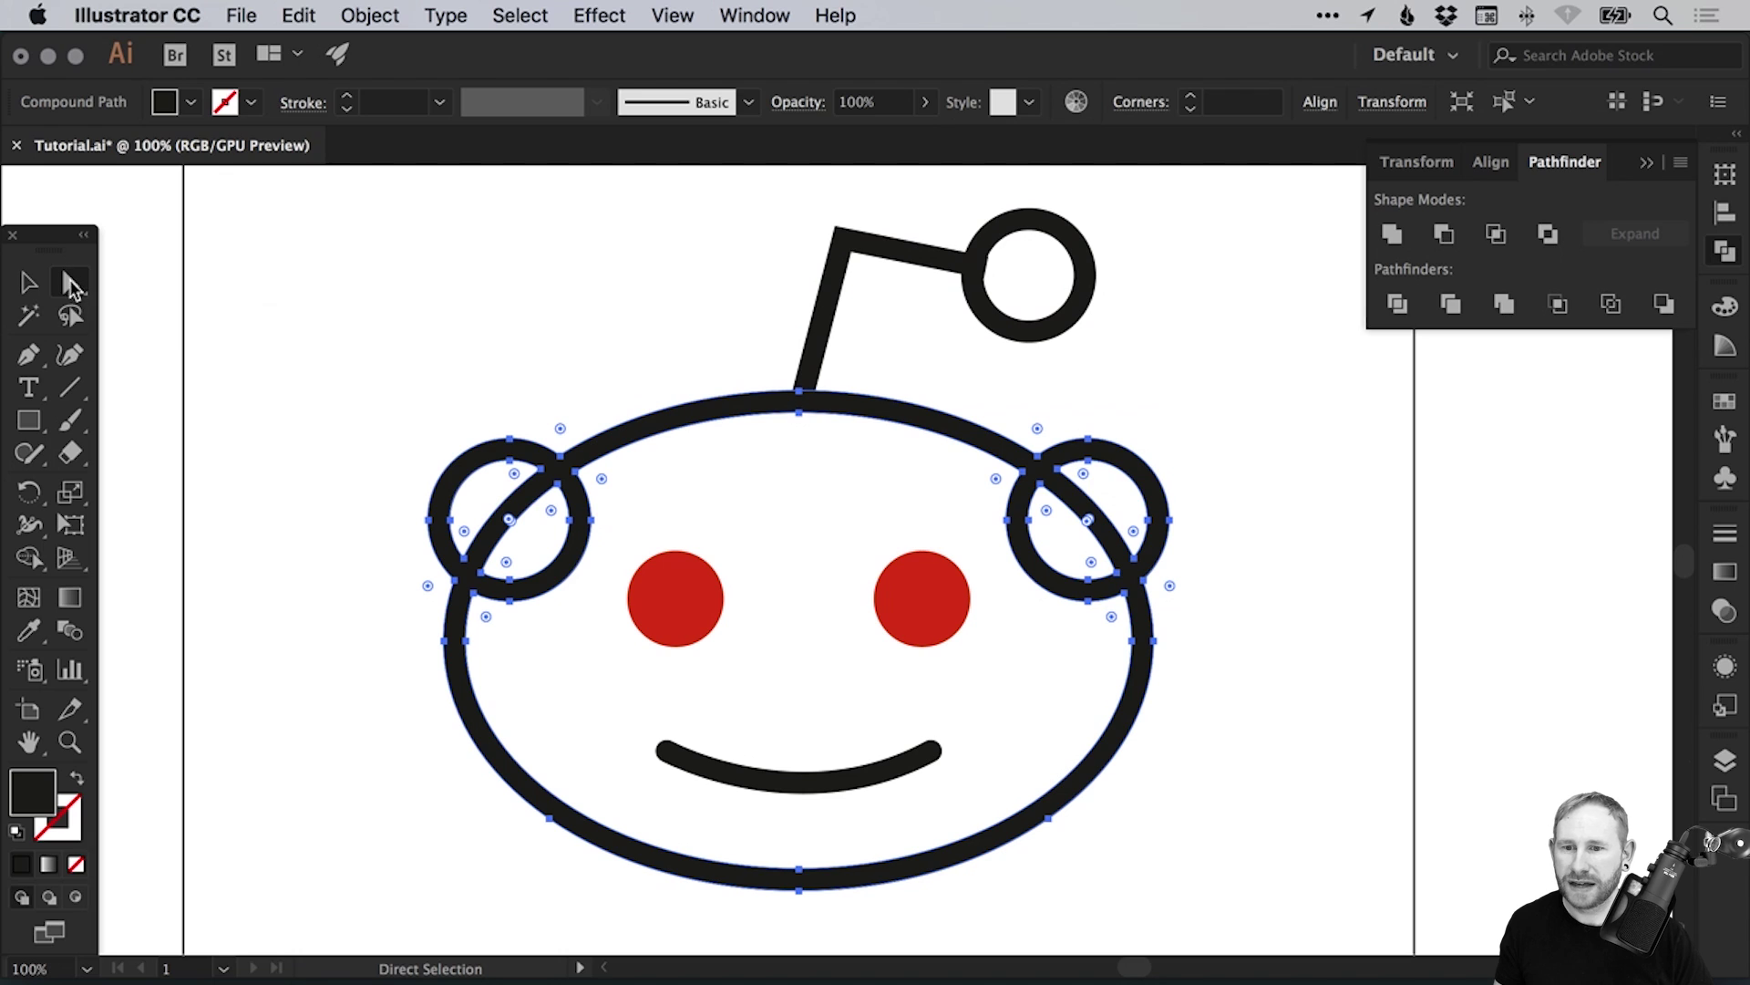
left_click(559, 628)
left_click_drag(531, 629, 581, 539)
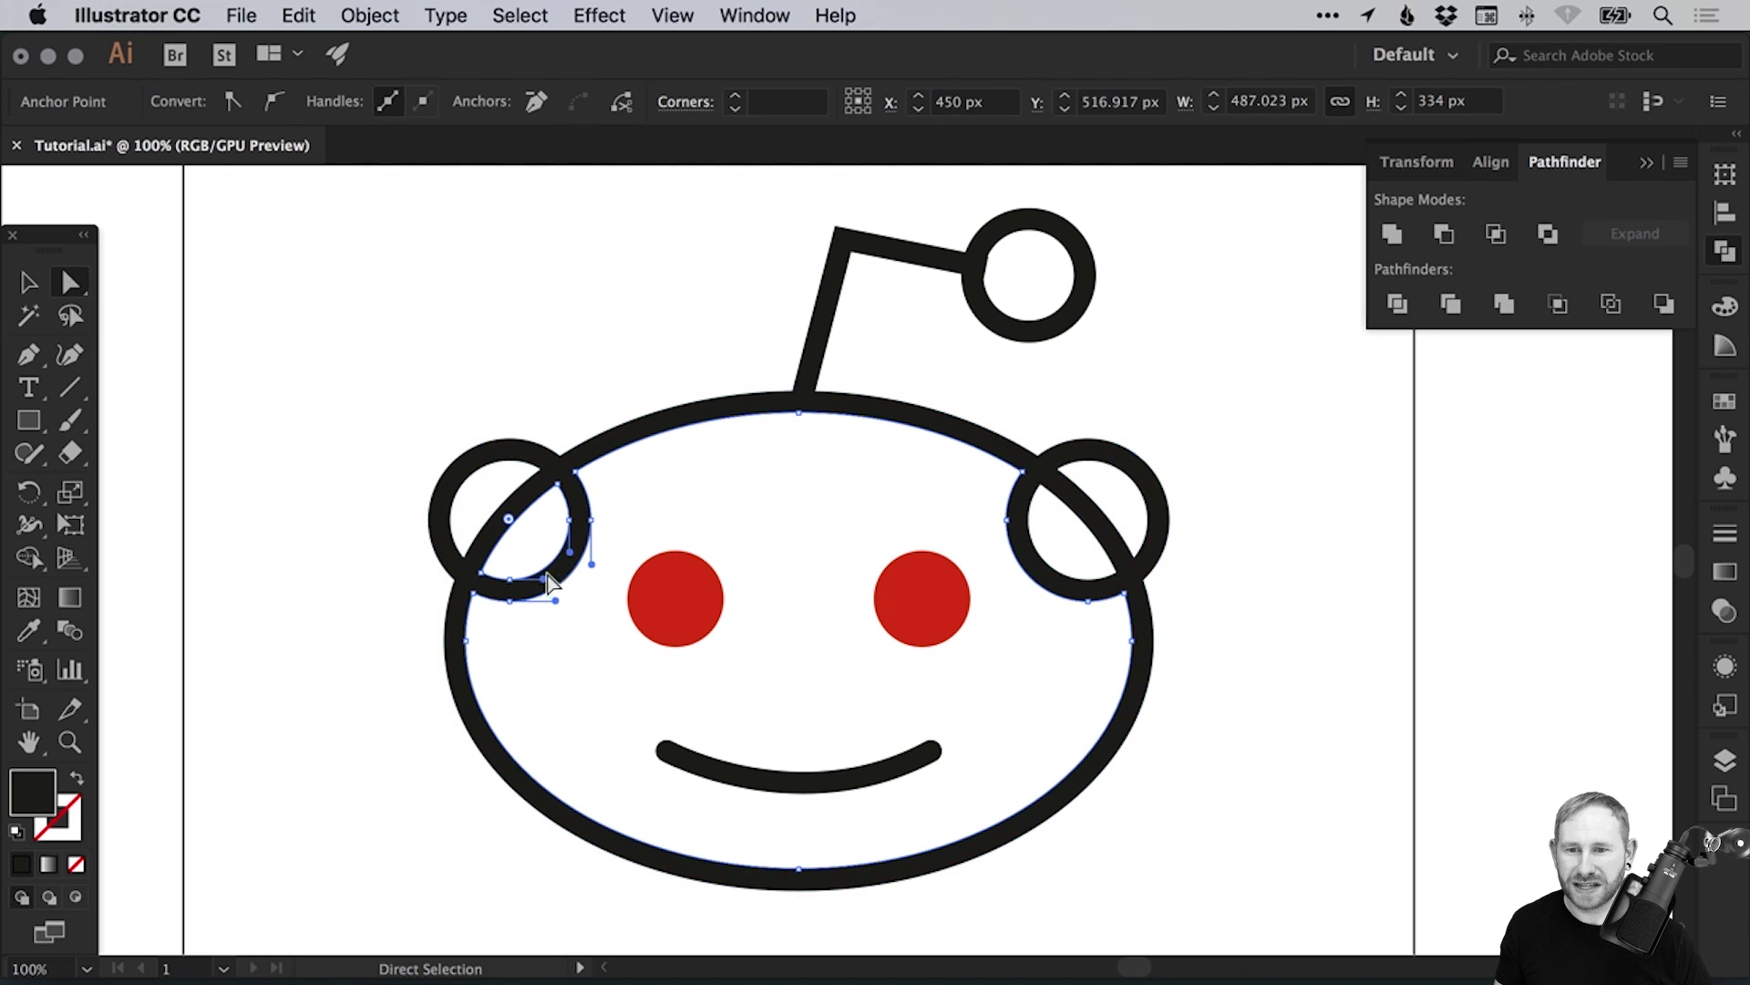
key("Delete")
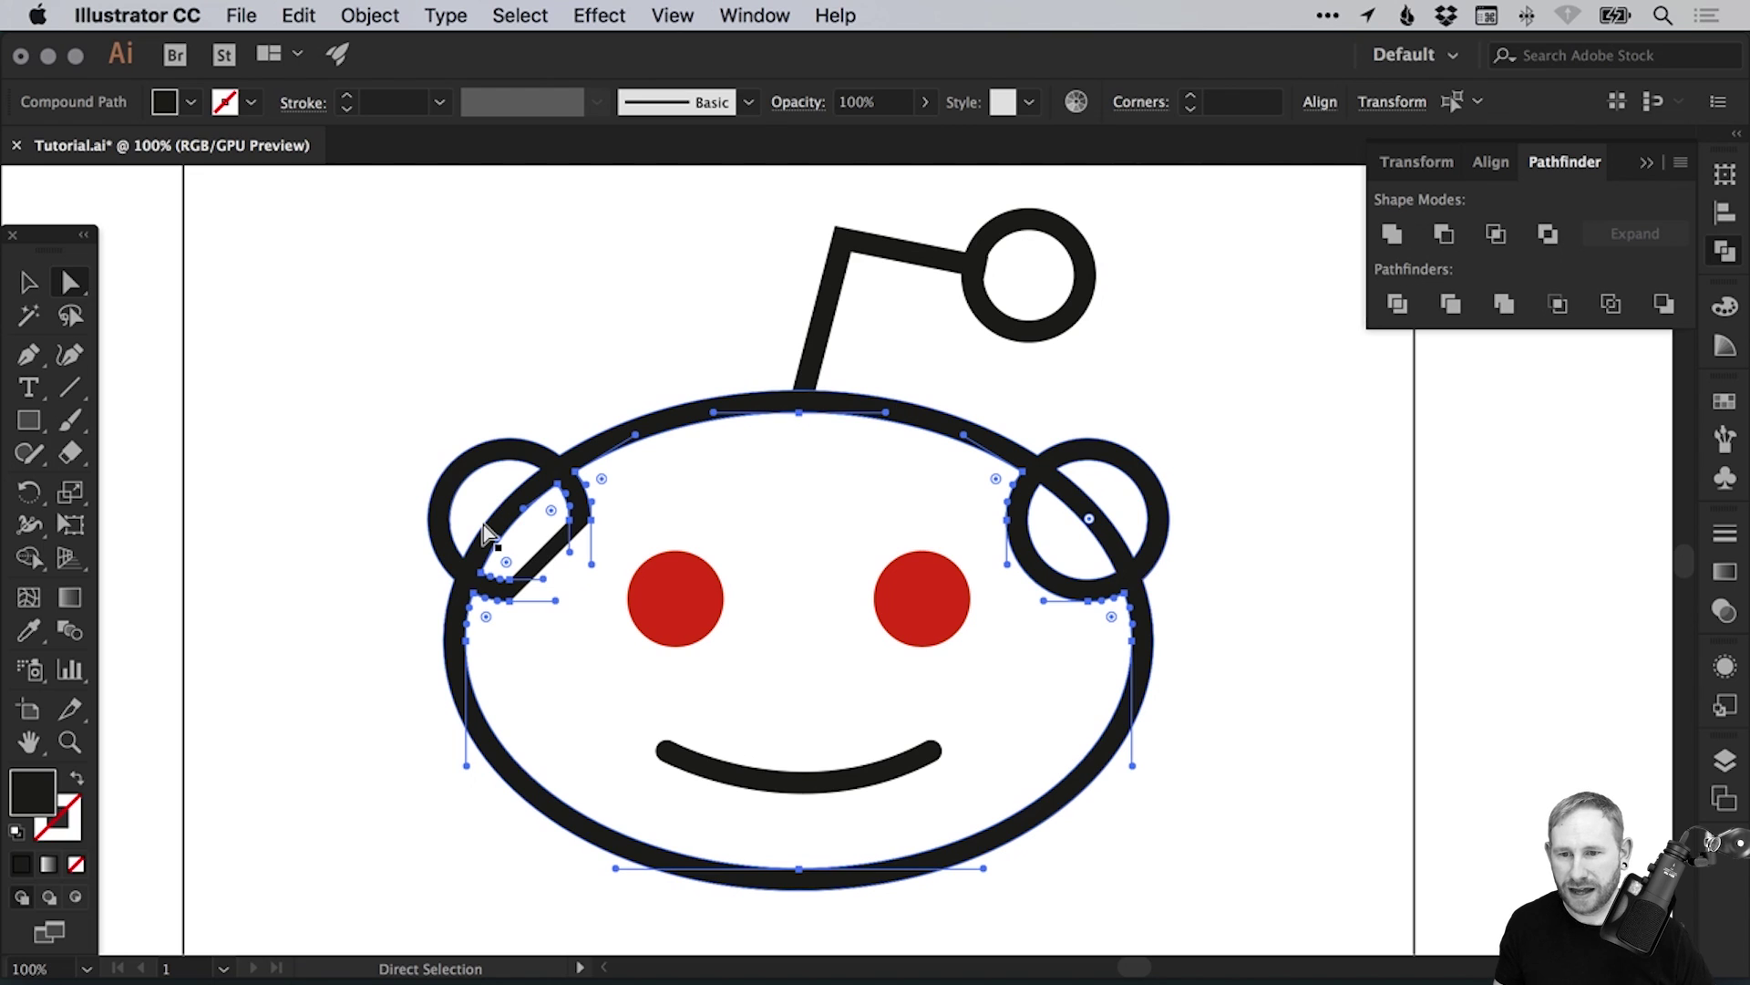
left_click(538, 665)
left_click_drag(507, 567, 532, 636)
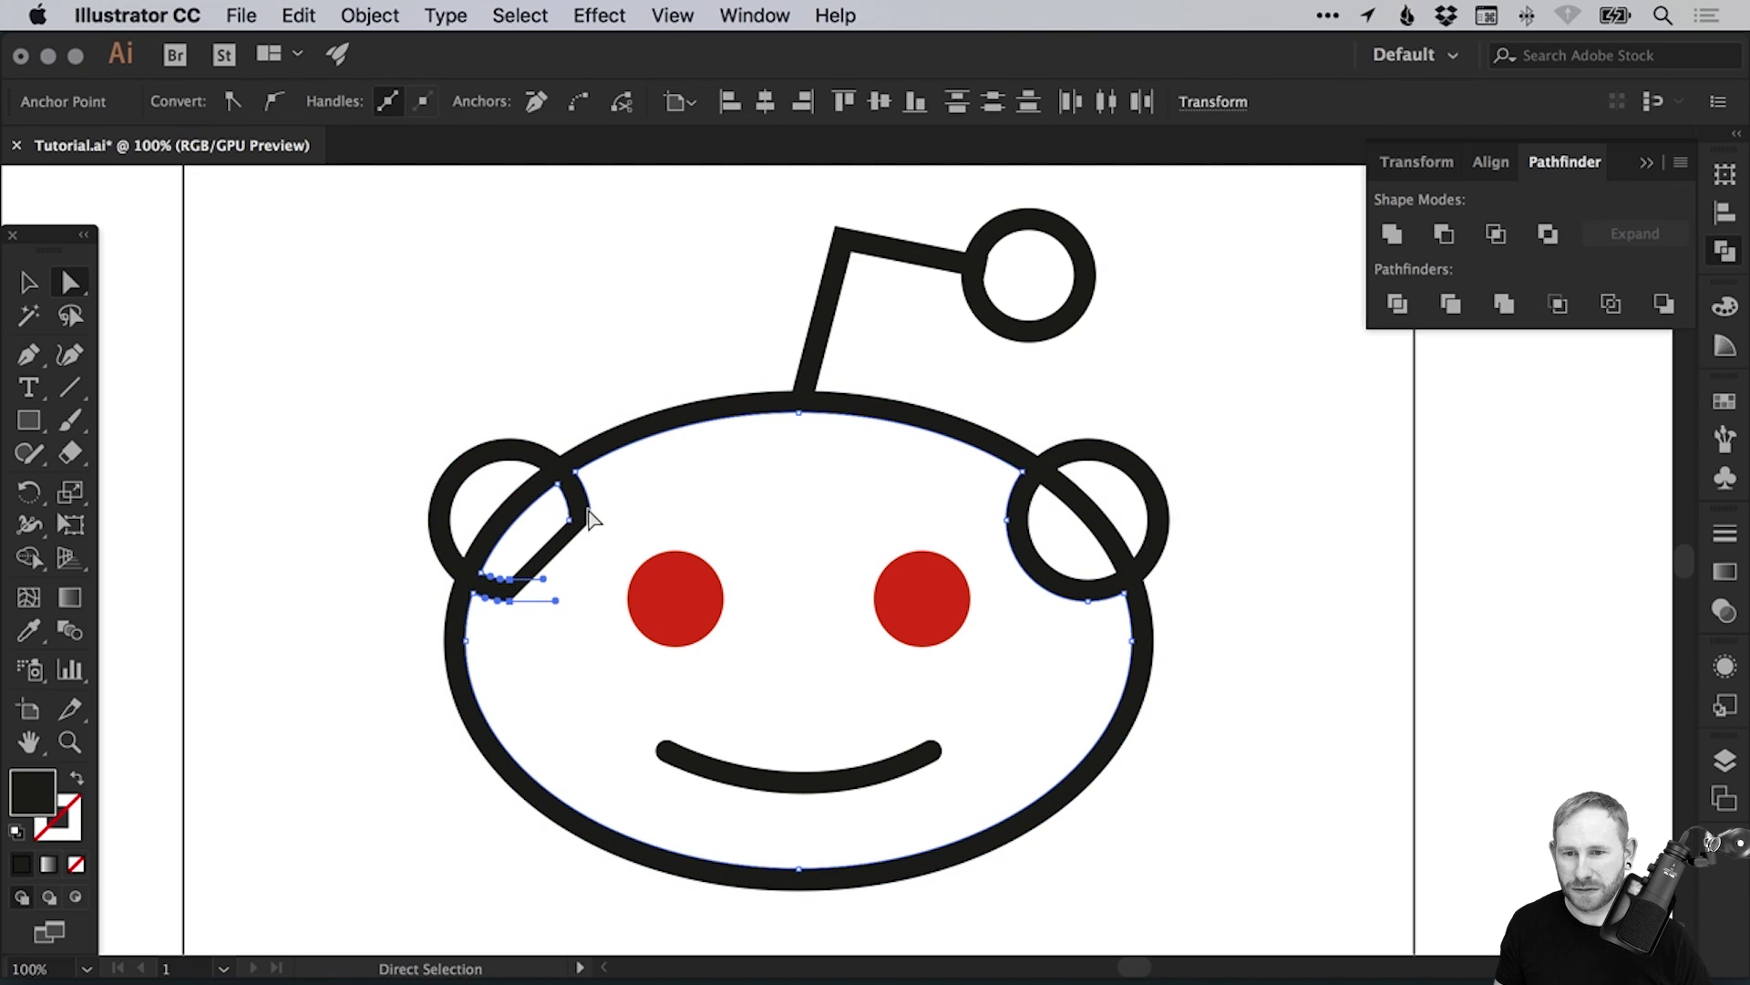
left_click(588, 520, "shift")
key("Delete")
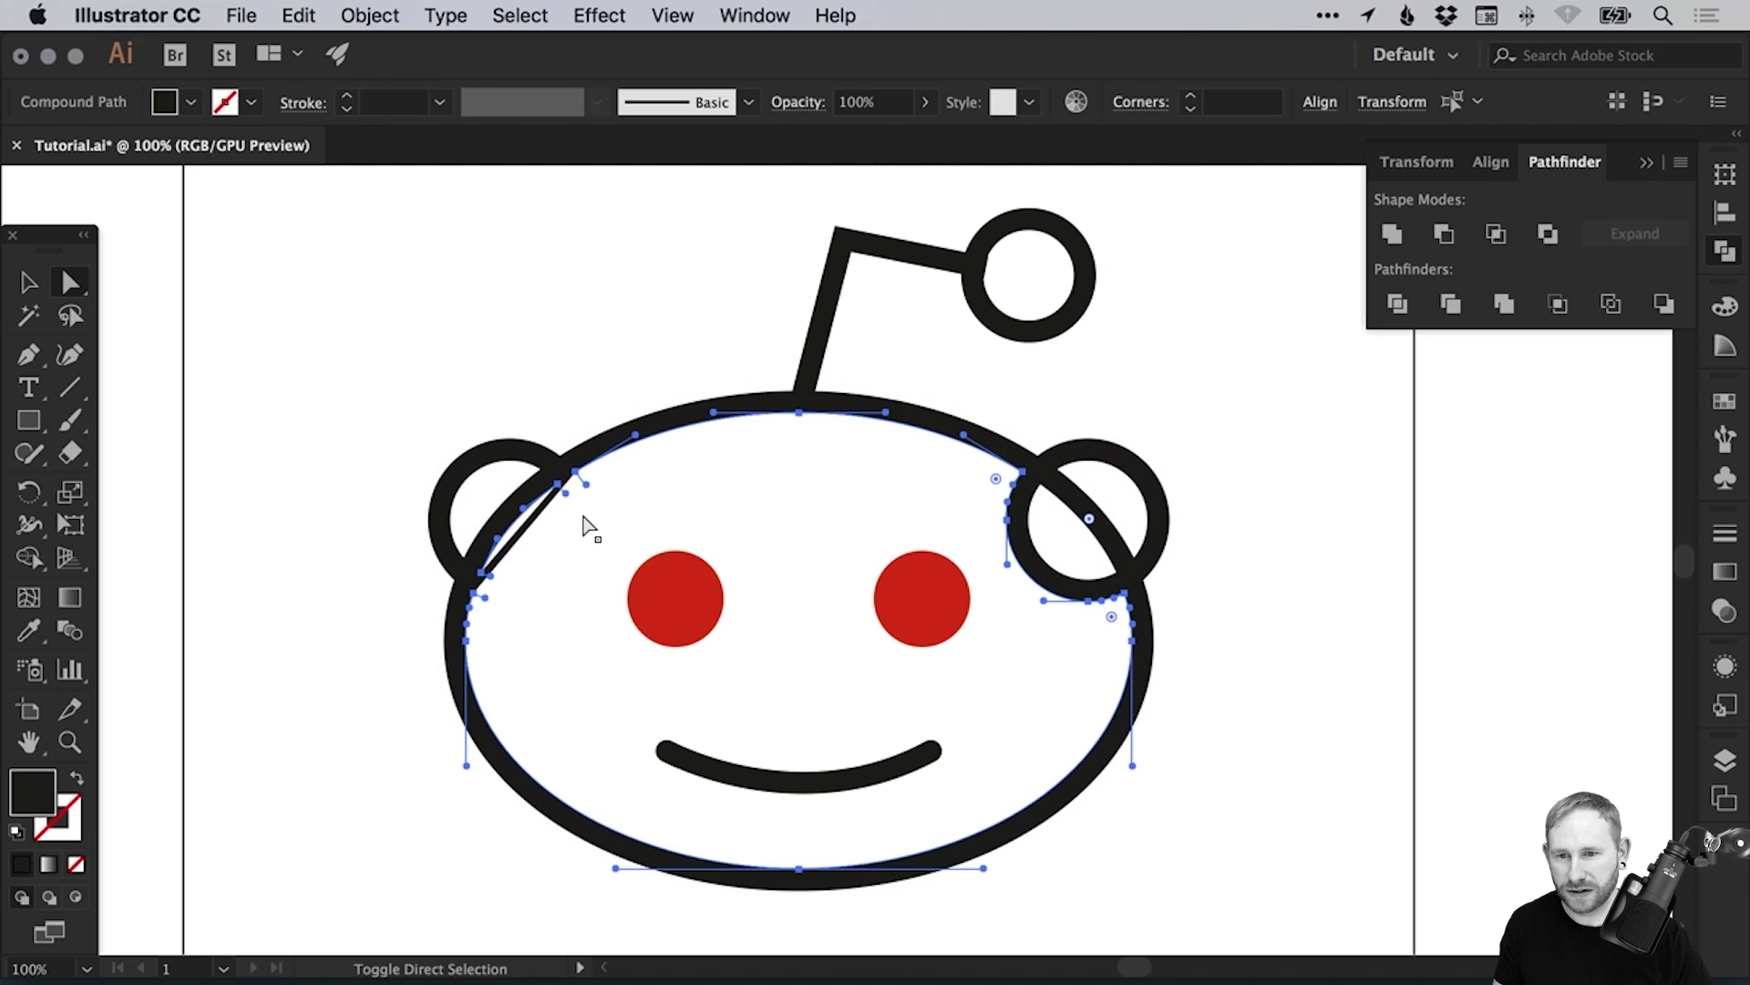
Delete the inner left and right ear shapes so both ears are solid.
left_click(510, 552)
left_click(483, 574)
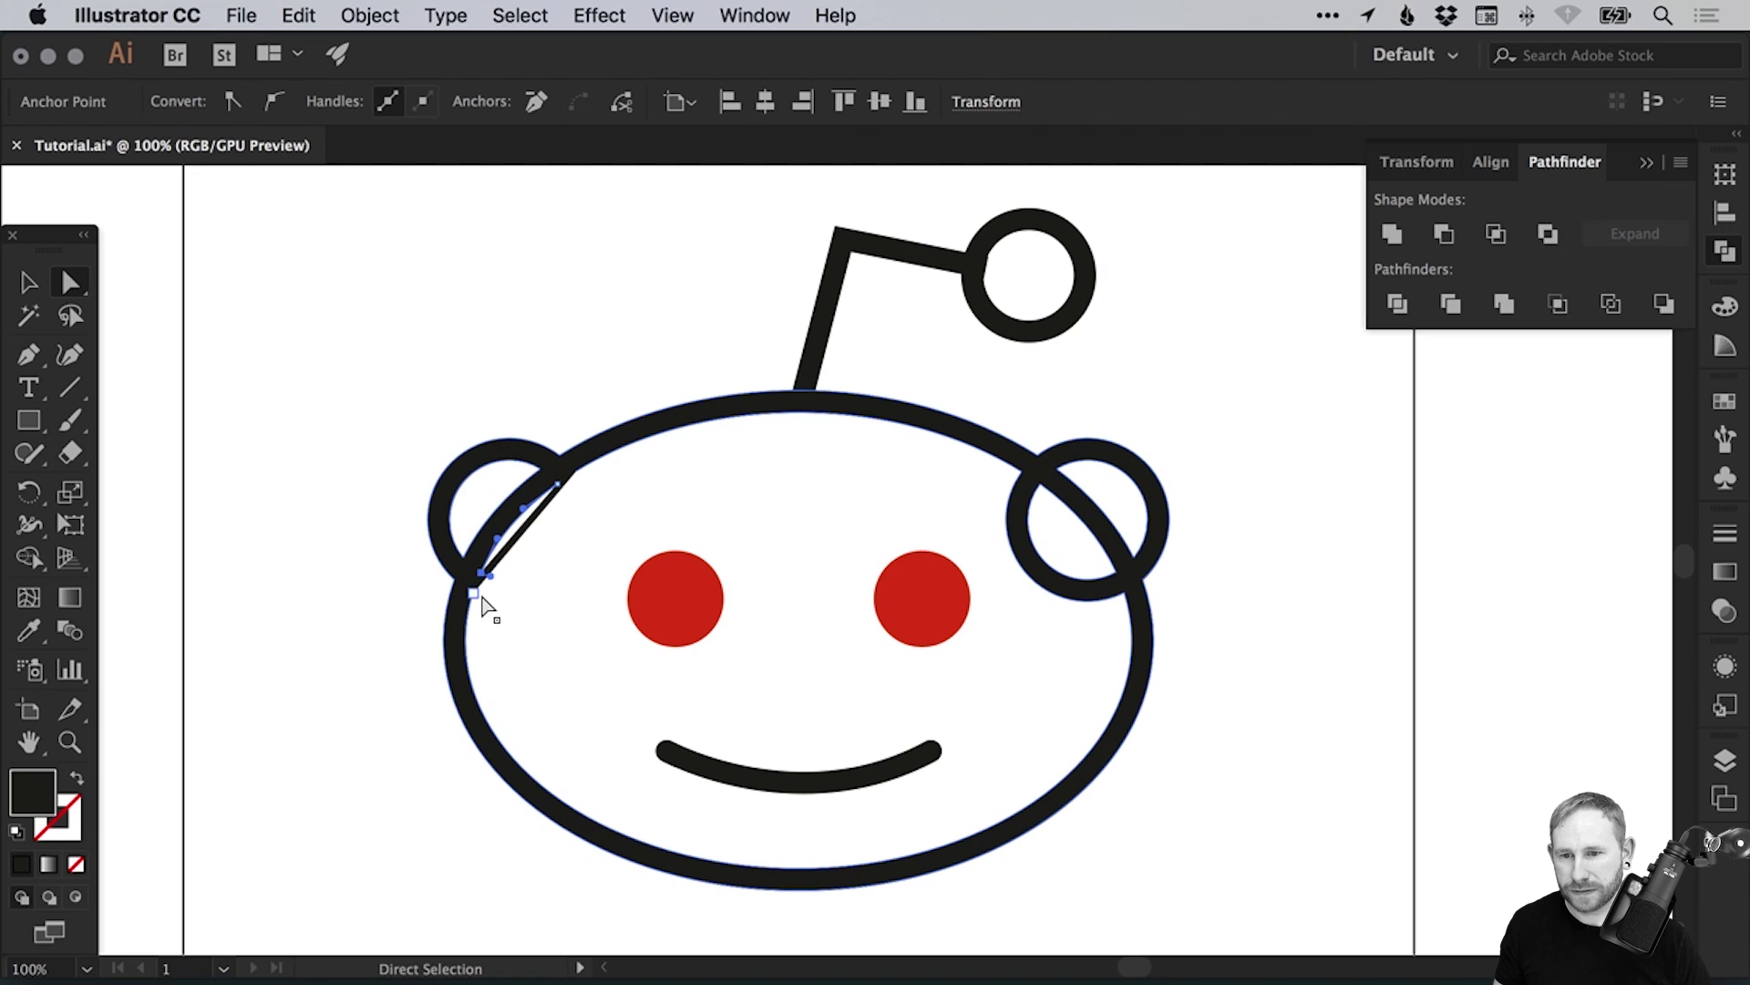
left_click(481, 588, "super")
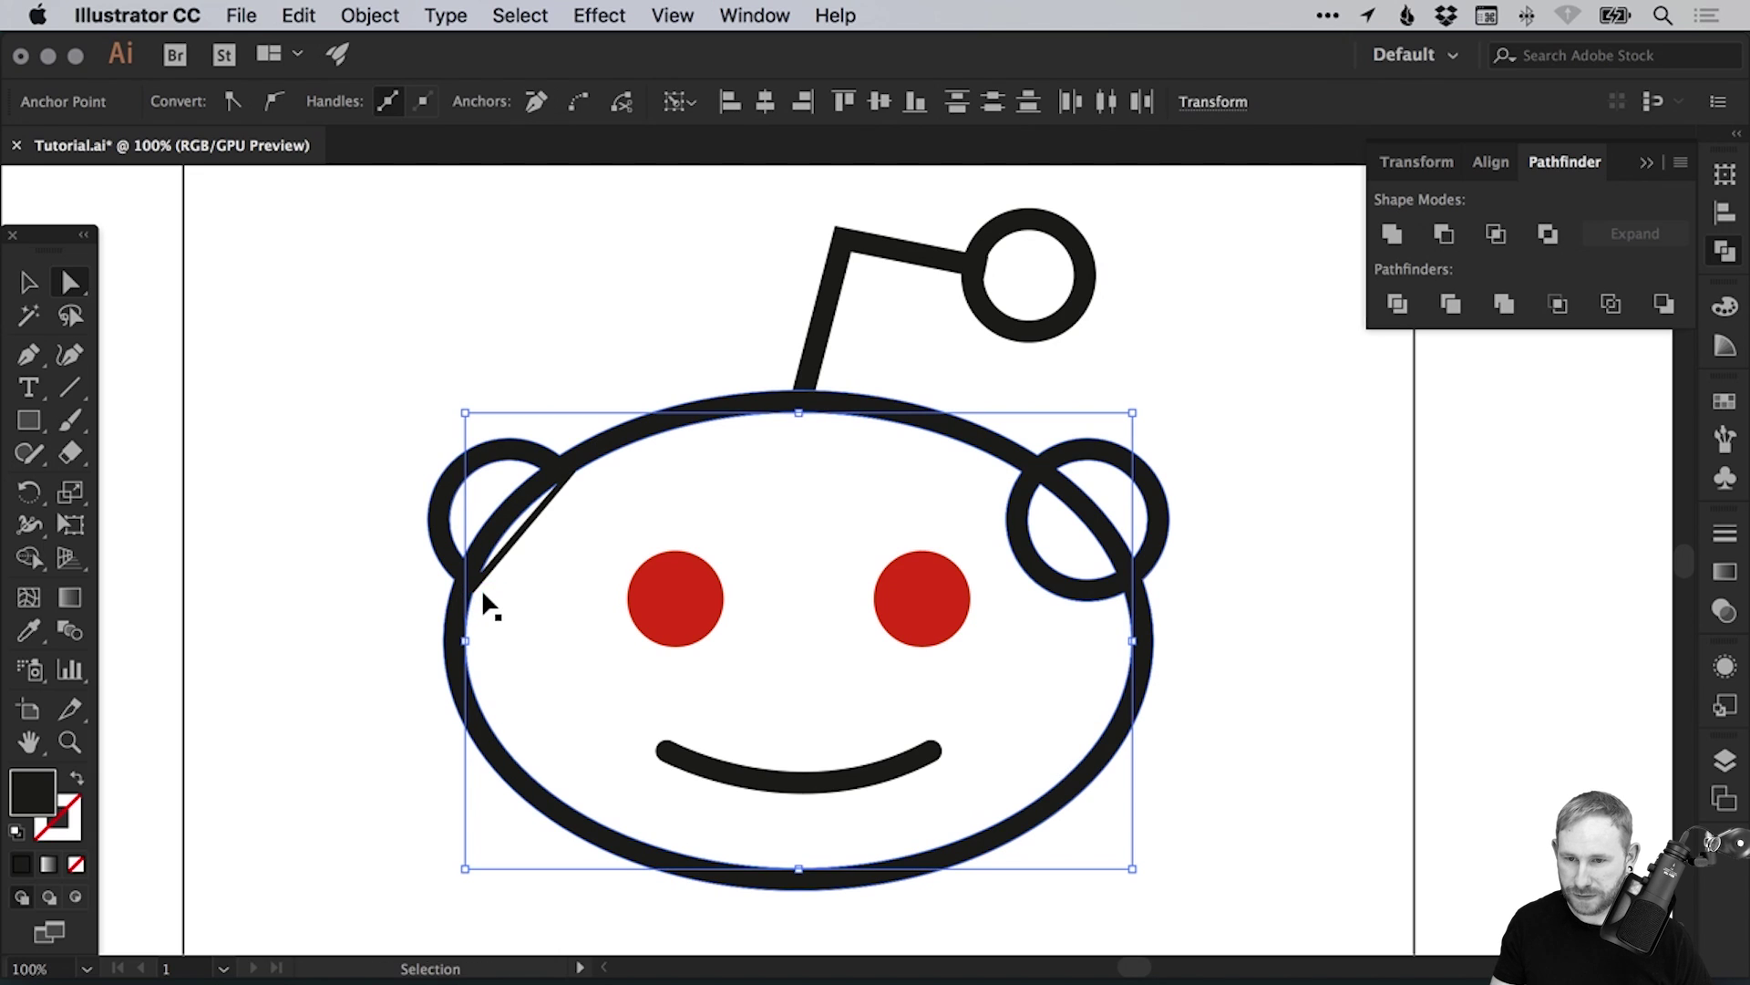
left_click(625, 470)
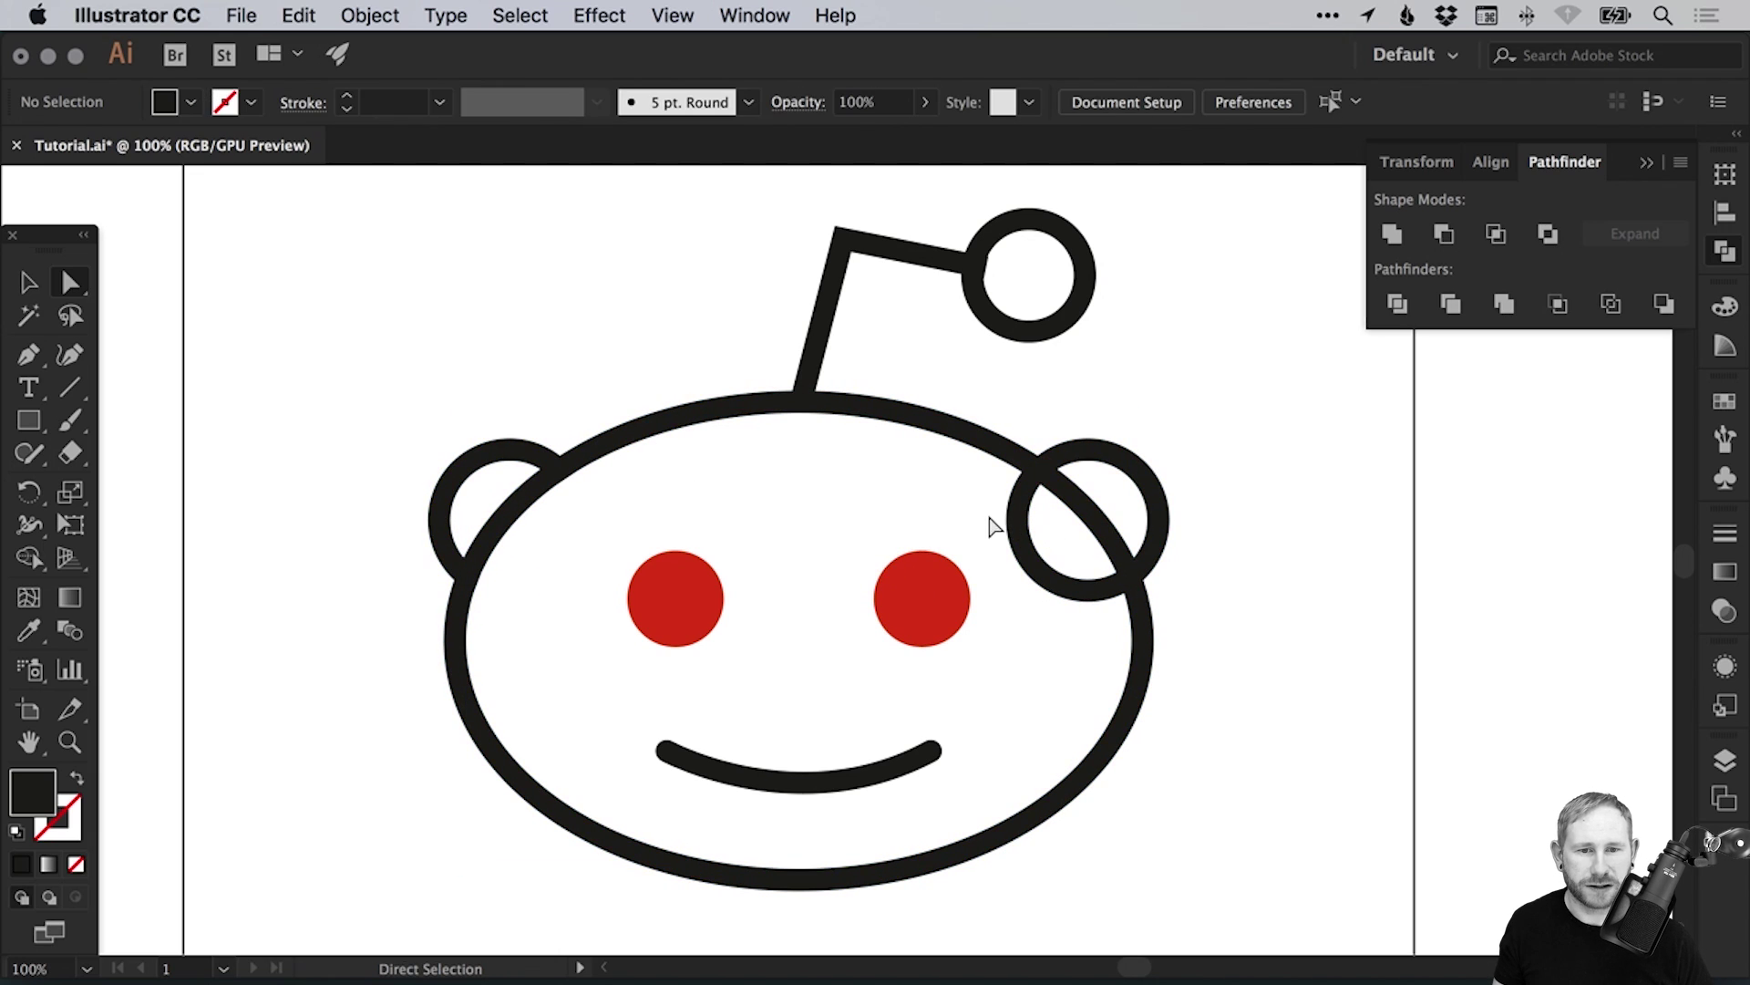
left_click_drag(1049, 561, 1114, 576)
left_click(1079, 619)
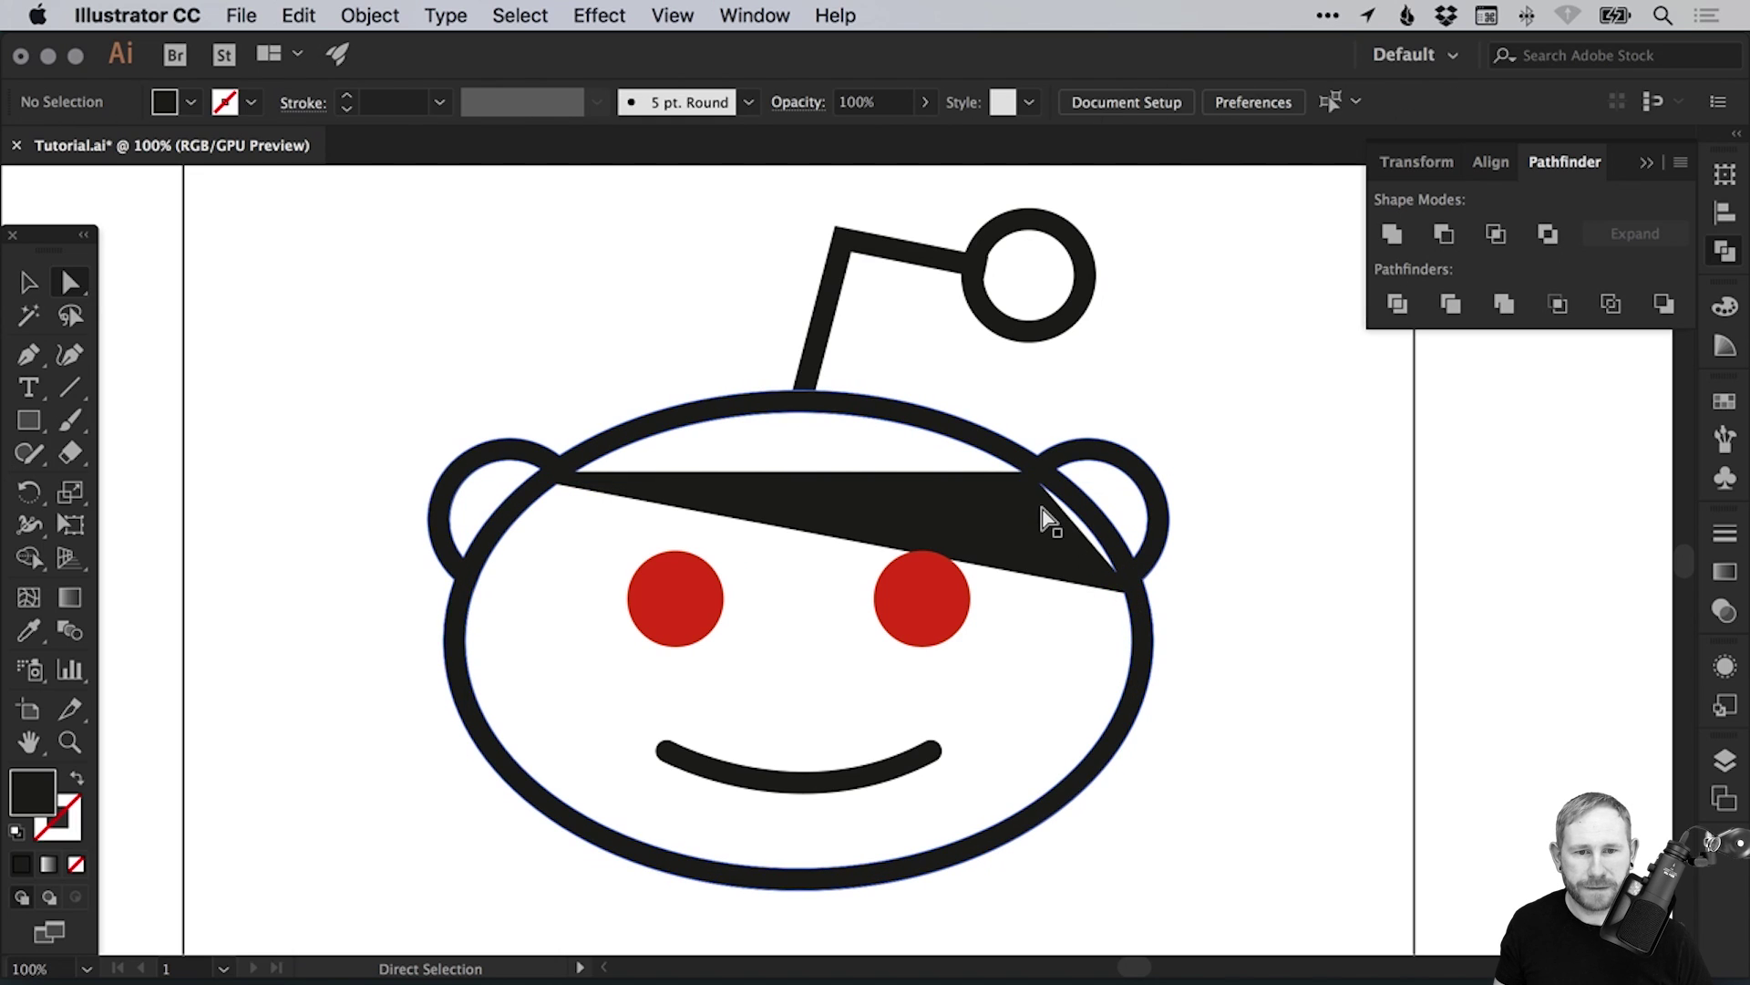
mouse_move(547, 486)
left_mouse_down()
mouse_move(558, 477)
mouse_move(517, 471)
left_mouse_up()
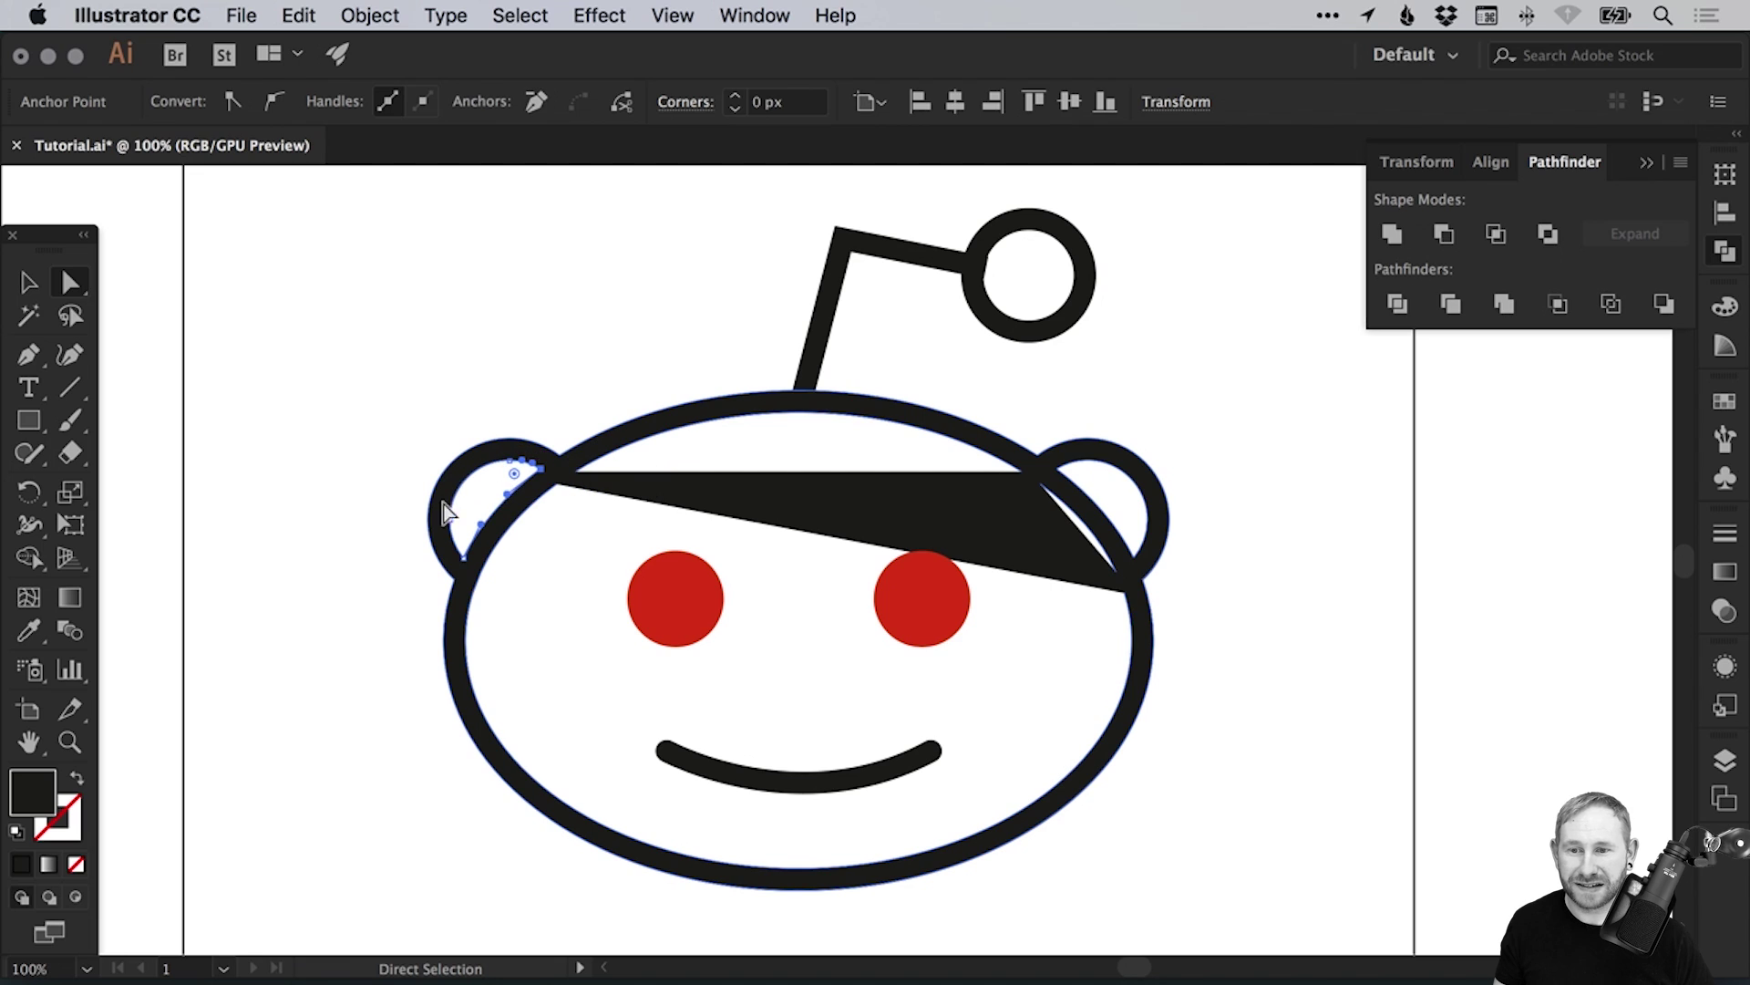
left_click(474, 510)
key("Delete")
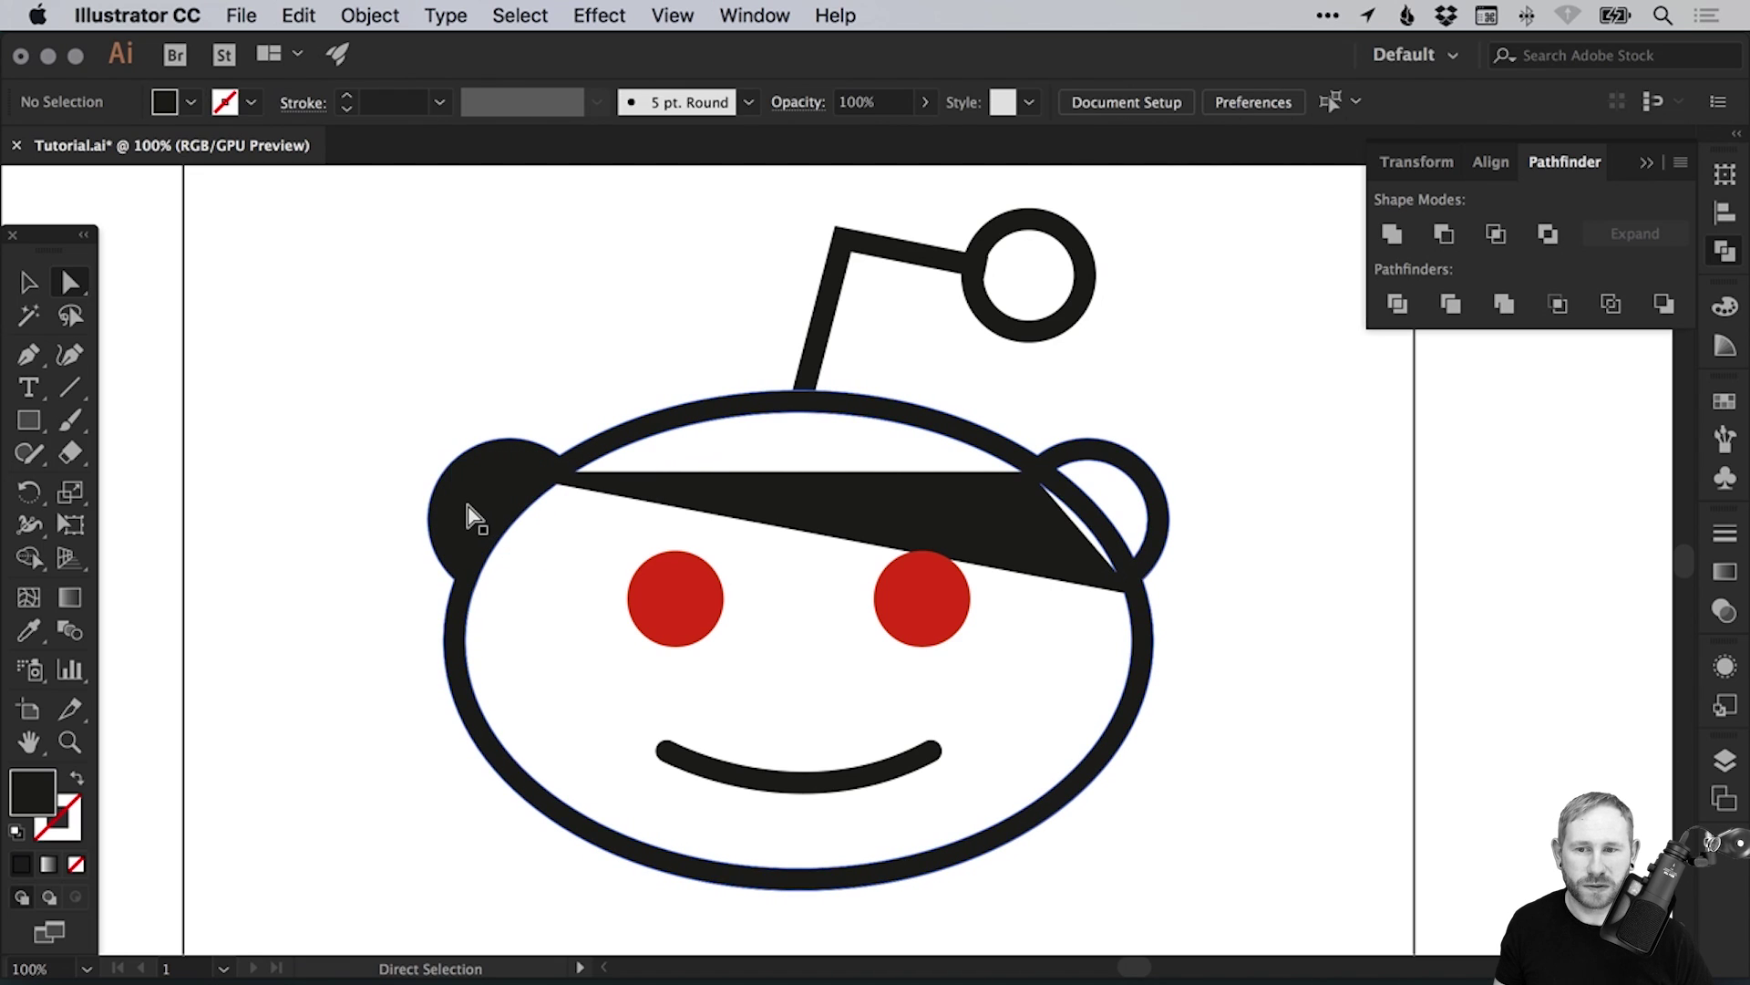
left_click(1067, 474)
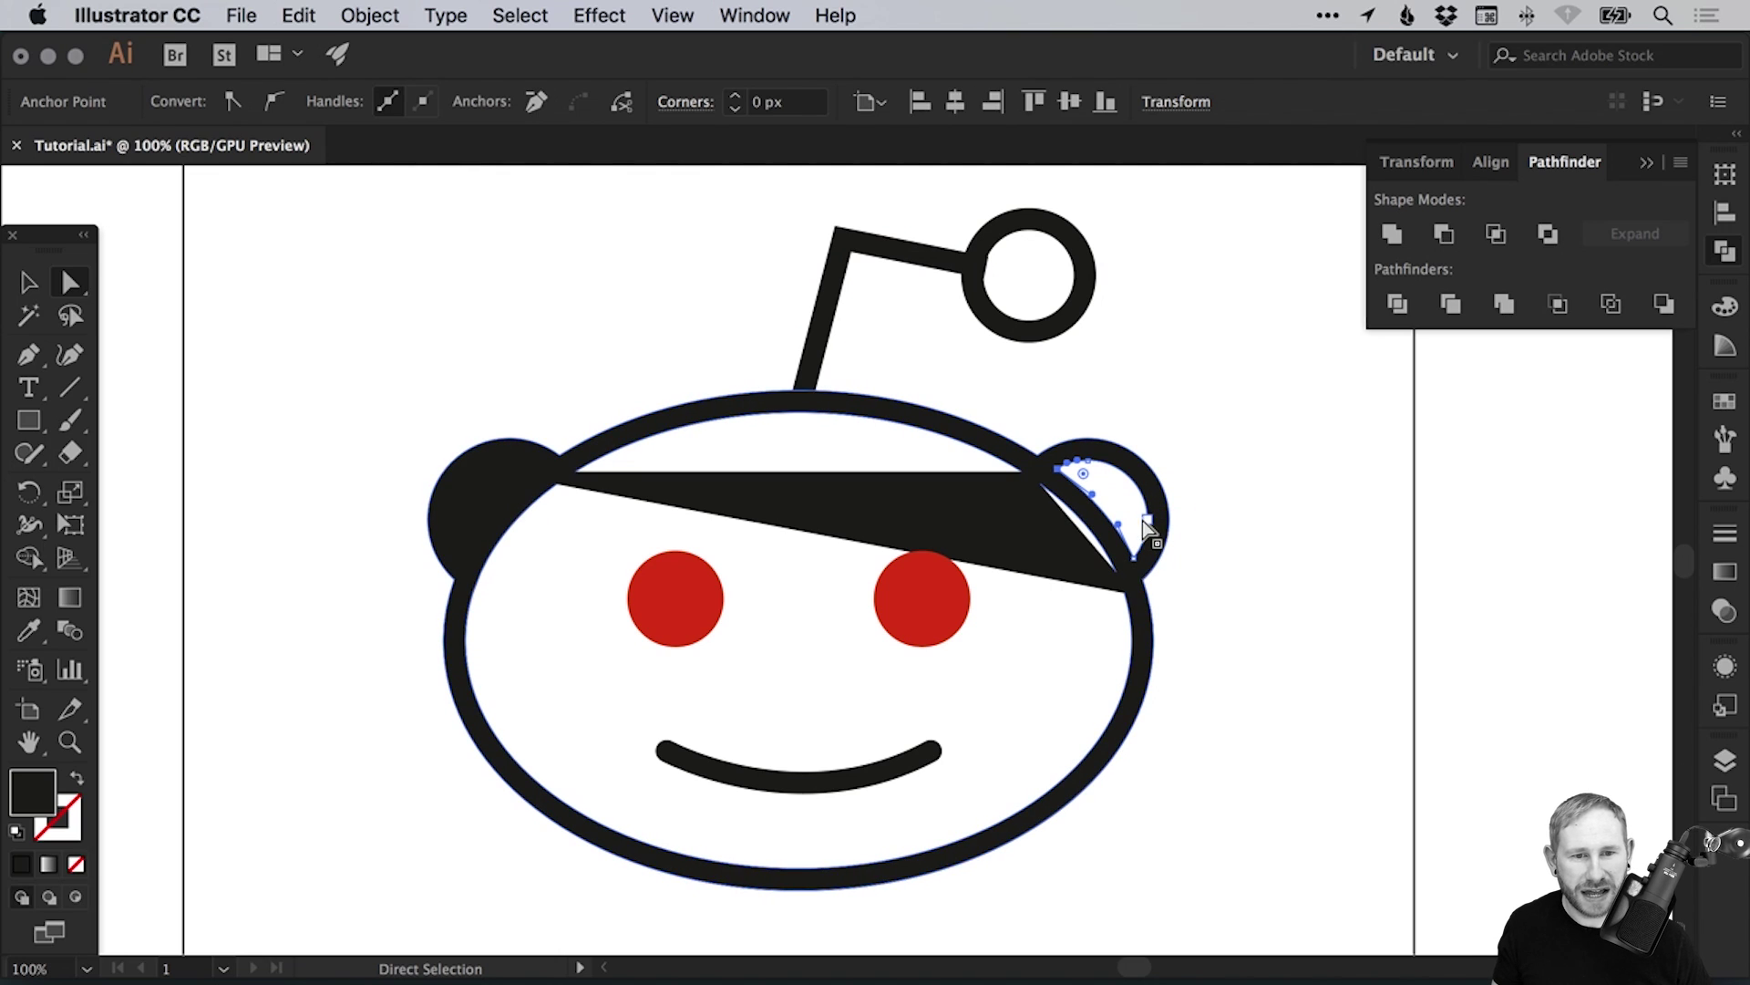
left_click(1148, 545)
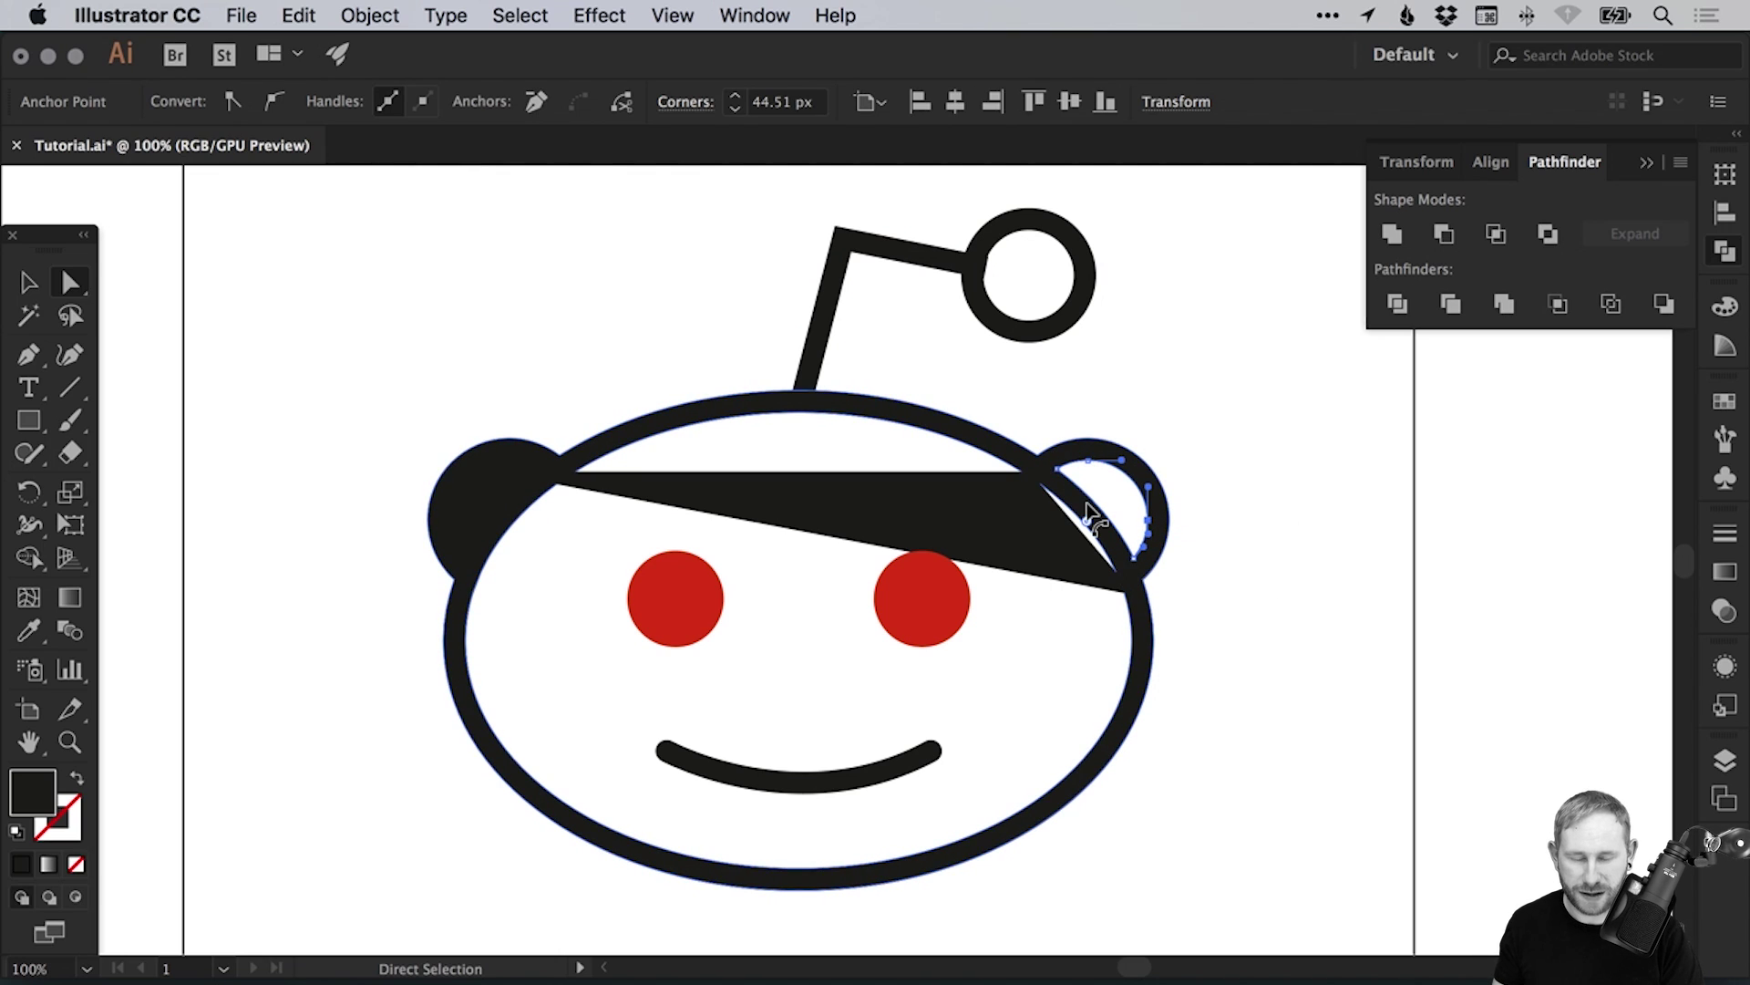
key("Delete")
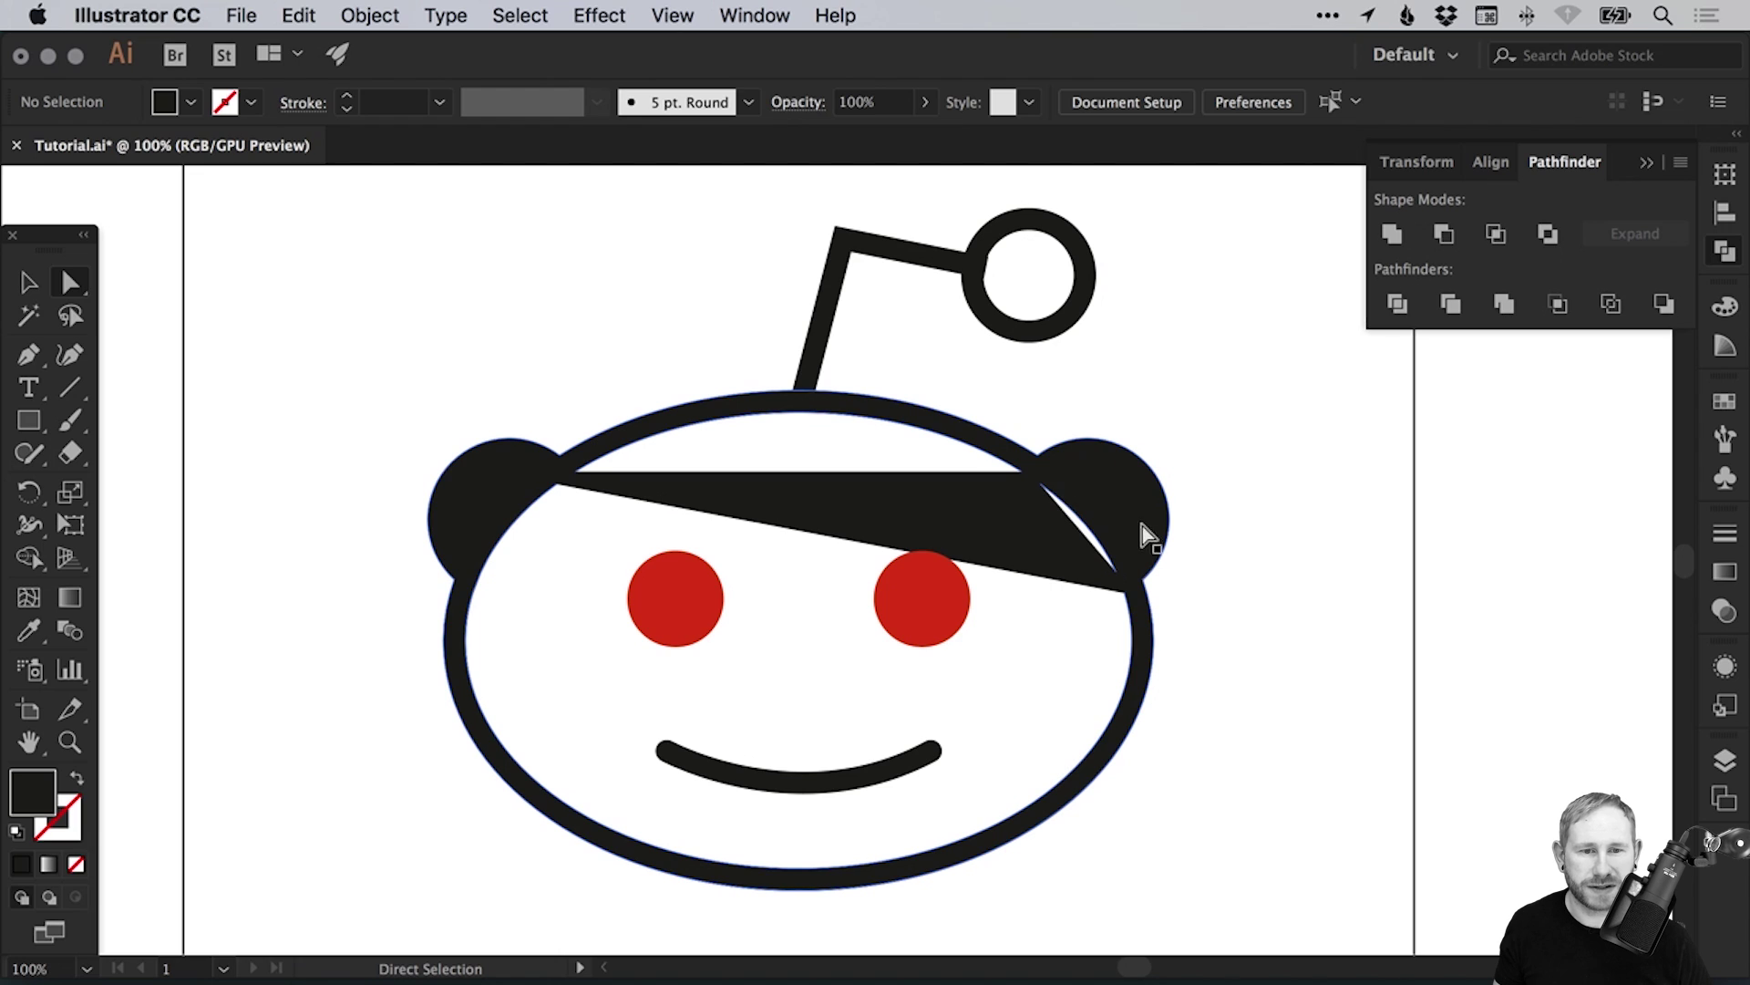
Delete the white top-of-face path, inner face path and the sliver near the right ear.
left_click(769, 416)
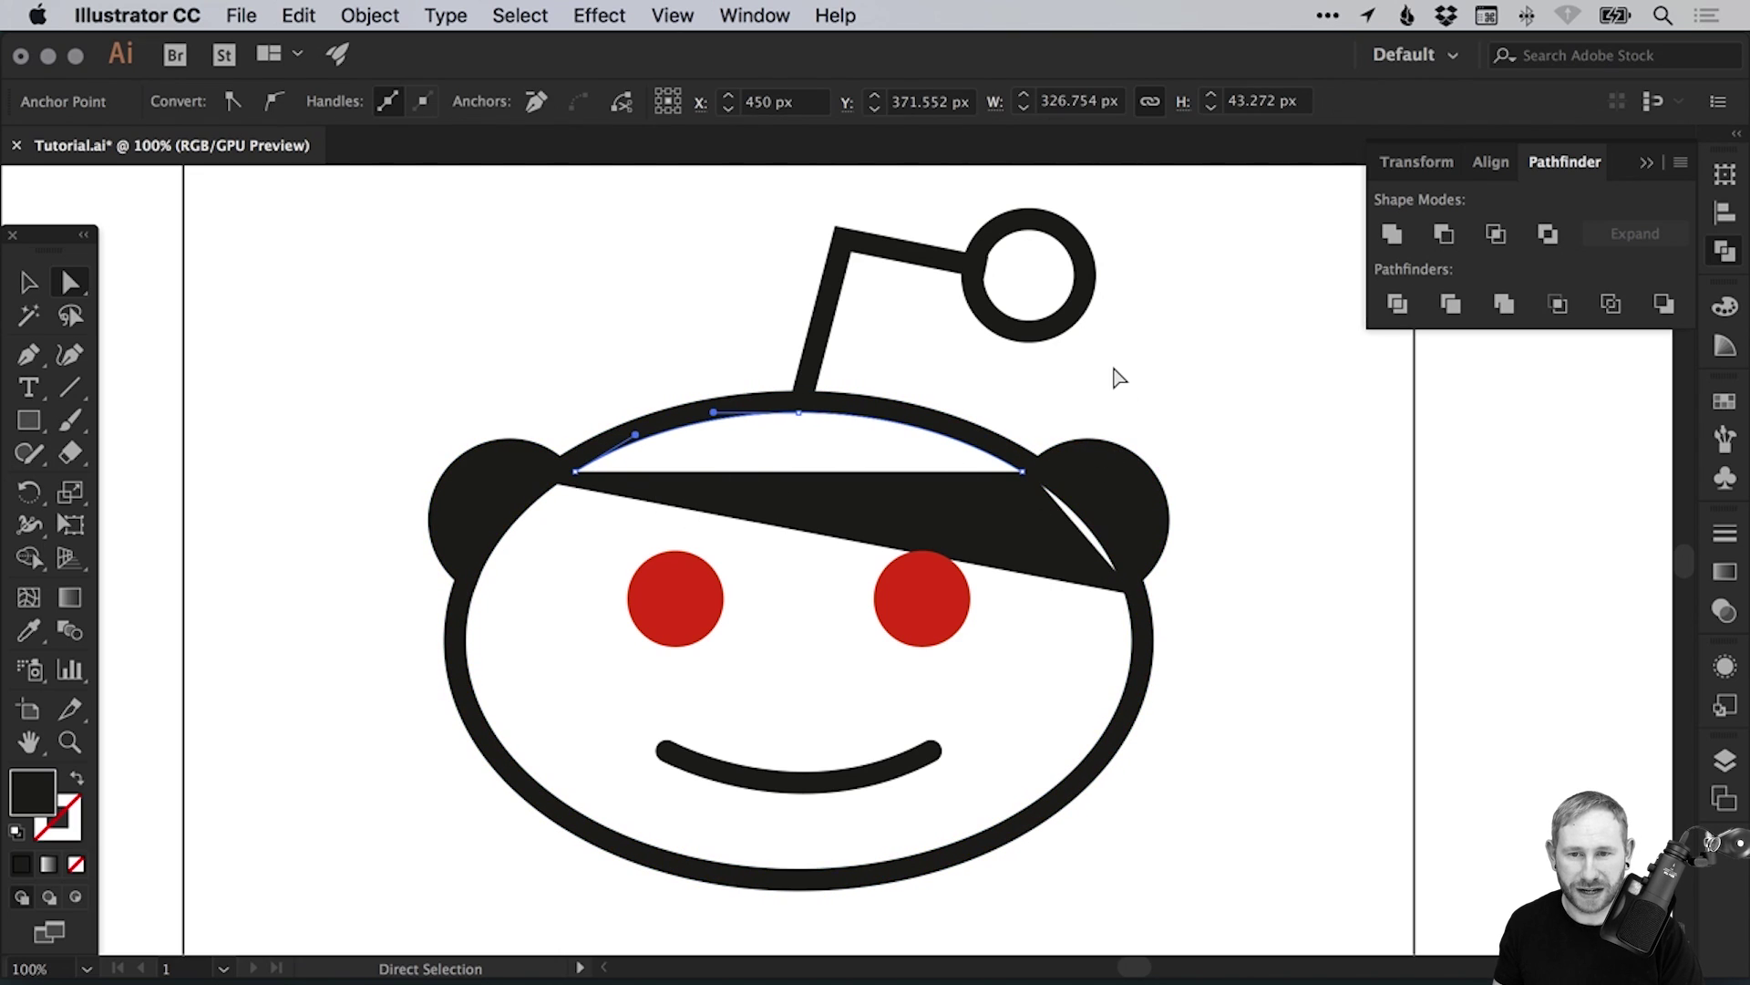
key("Delete")
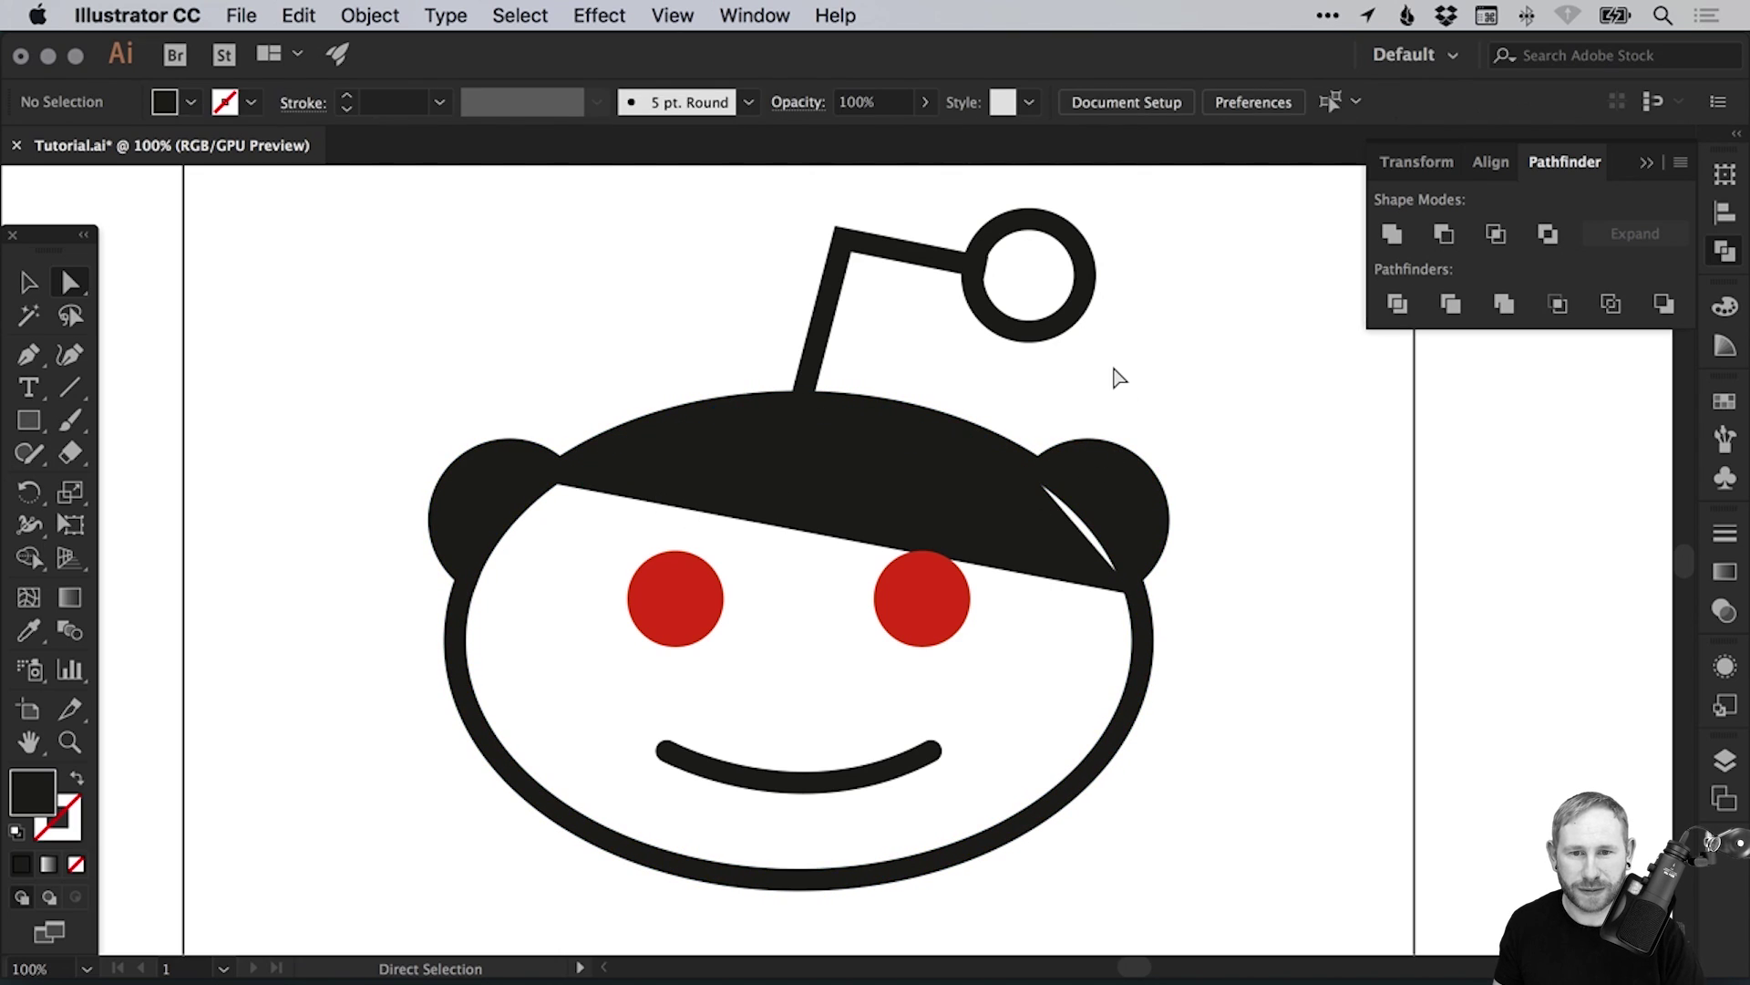
left_click(1121, 724)
left_click(799, 868)
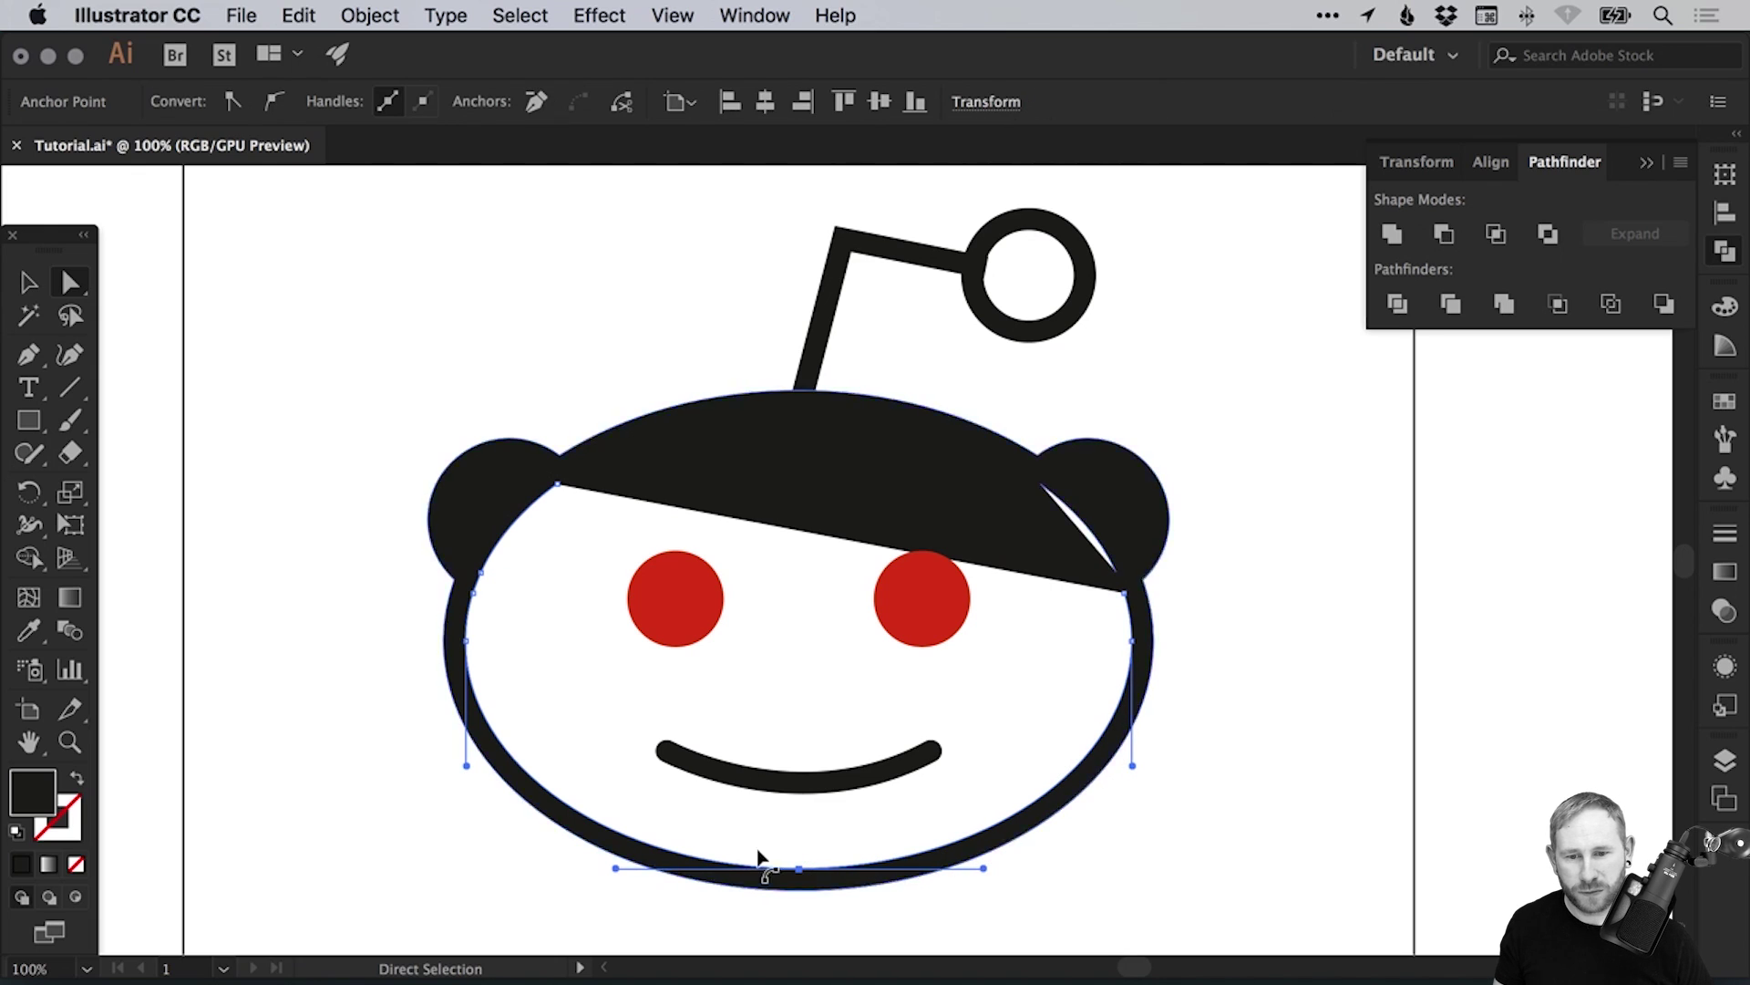
key("Delete")
key("Delete")
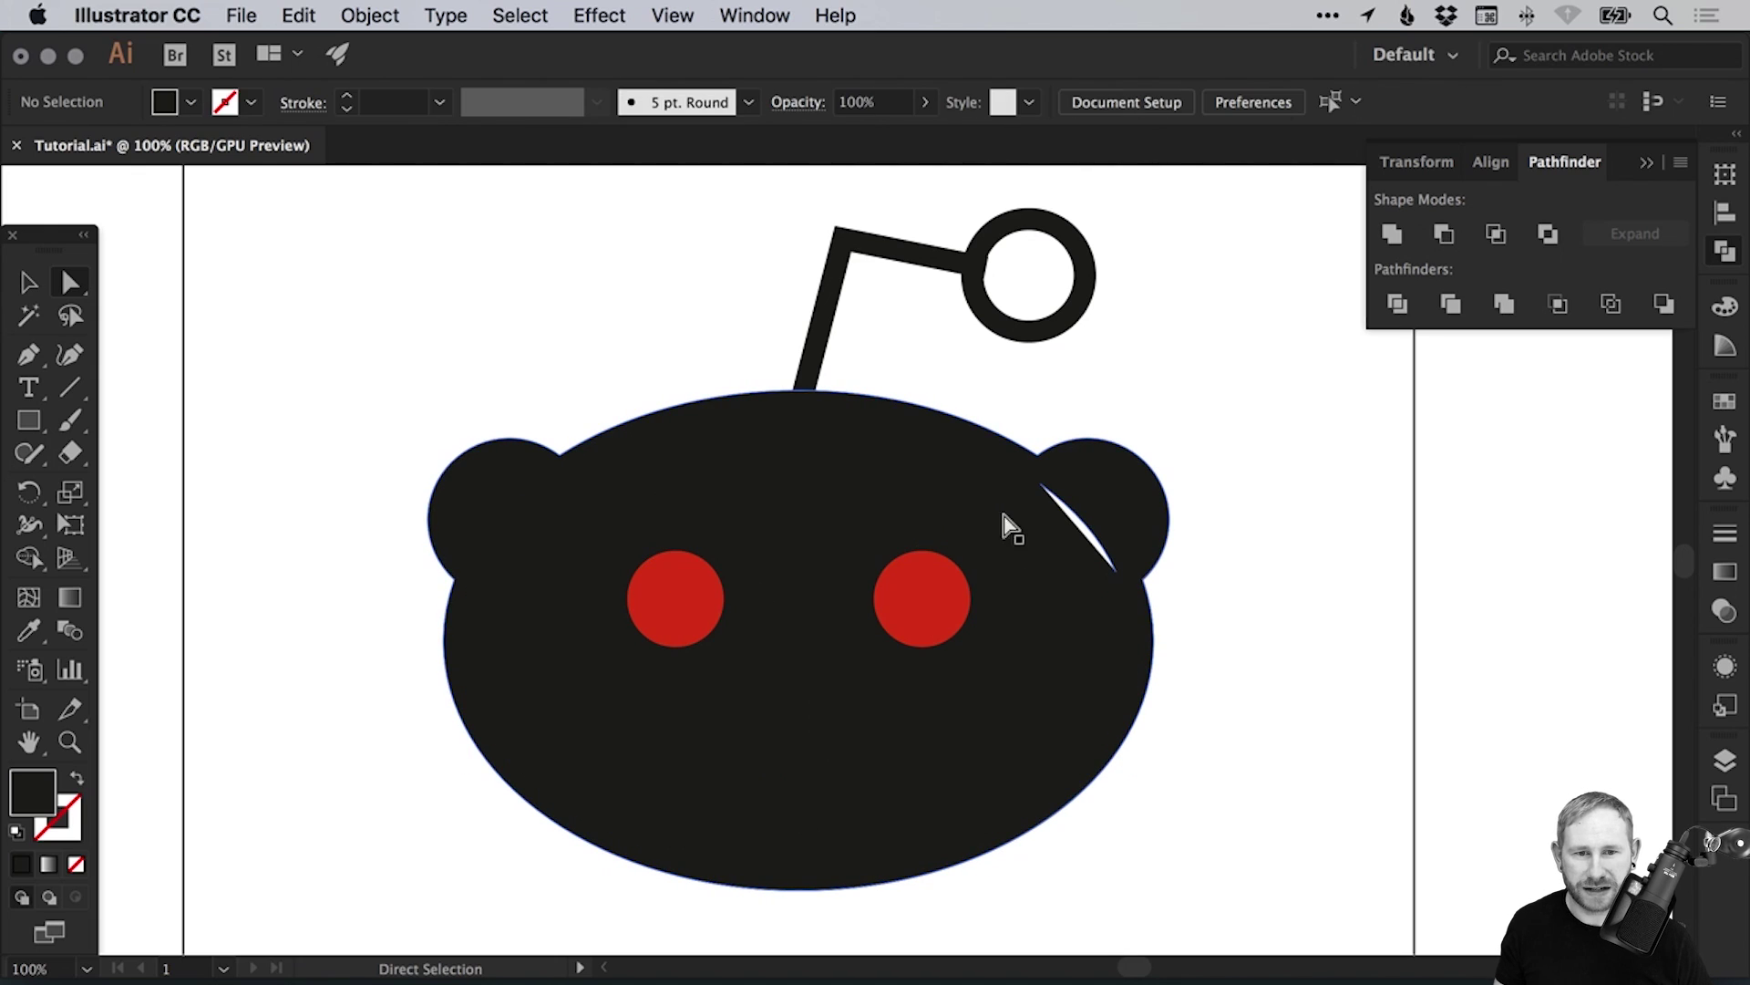
left_click(1039, 485)
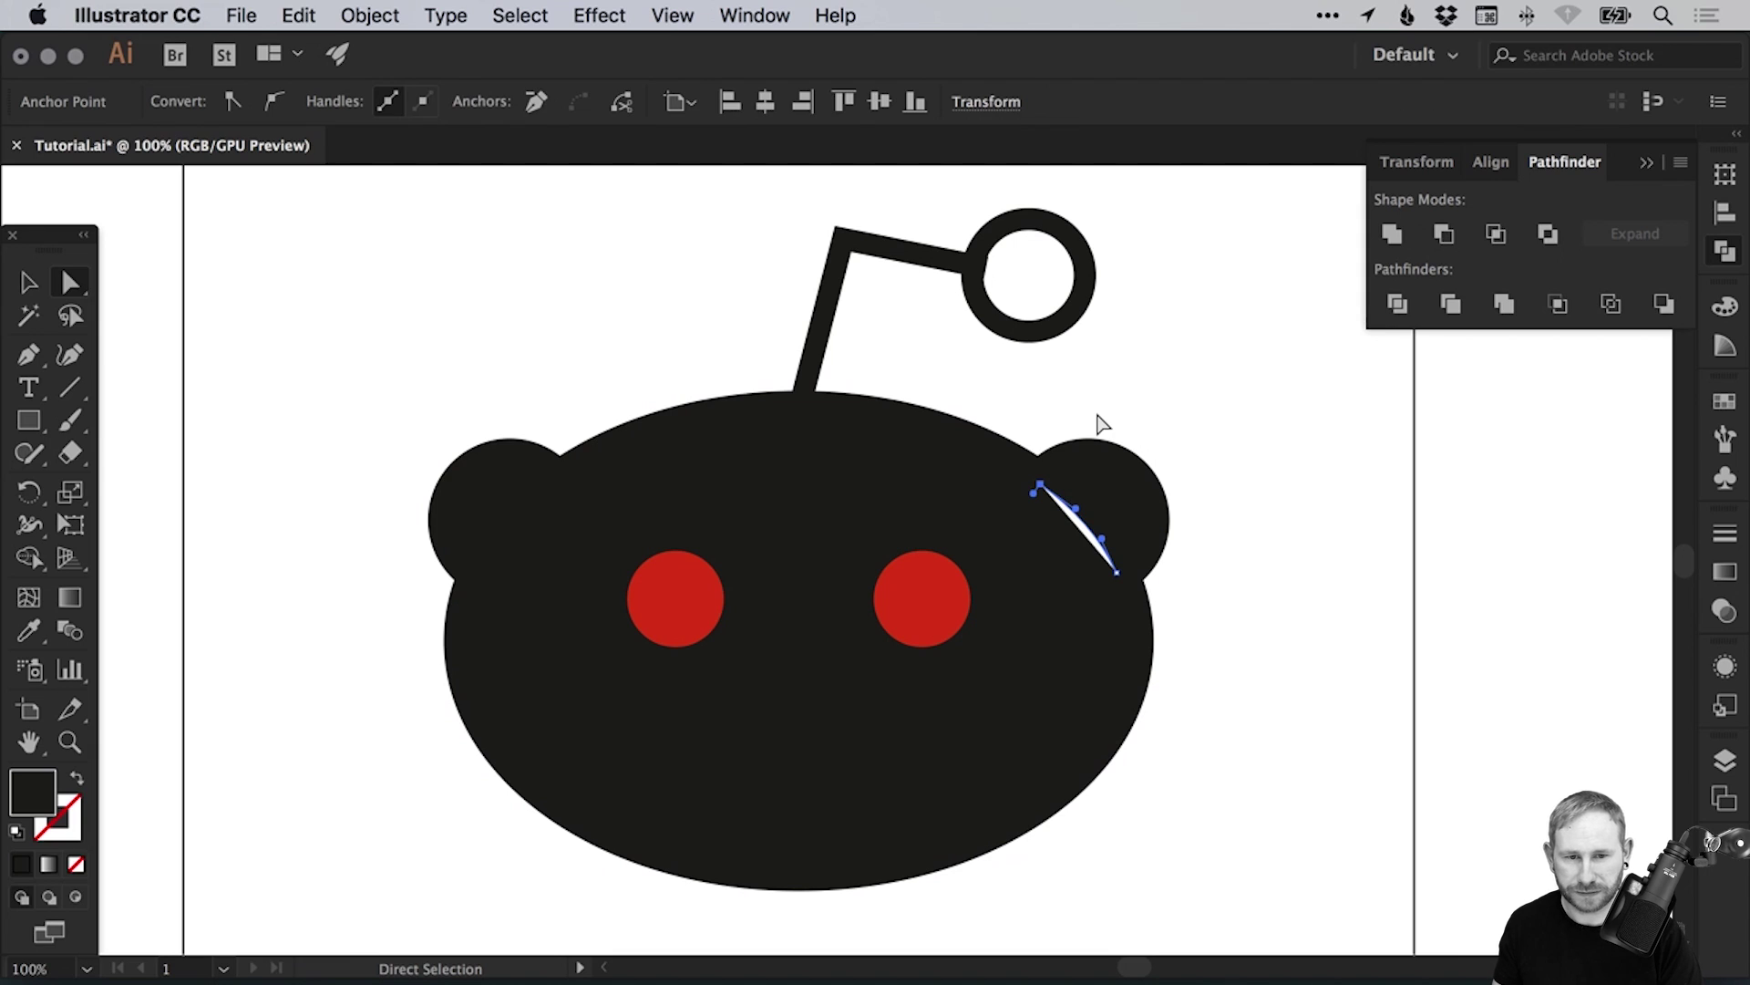
key("Delete")
key("Delete")
key("v")
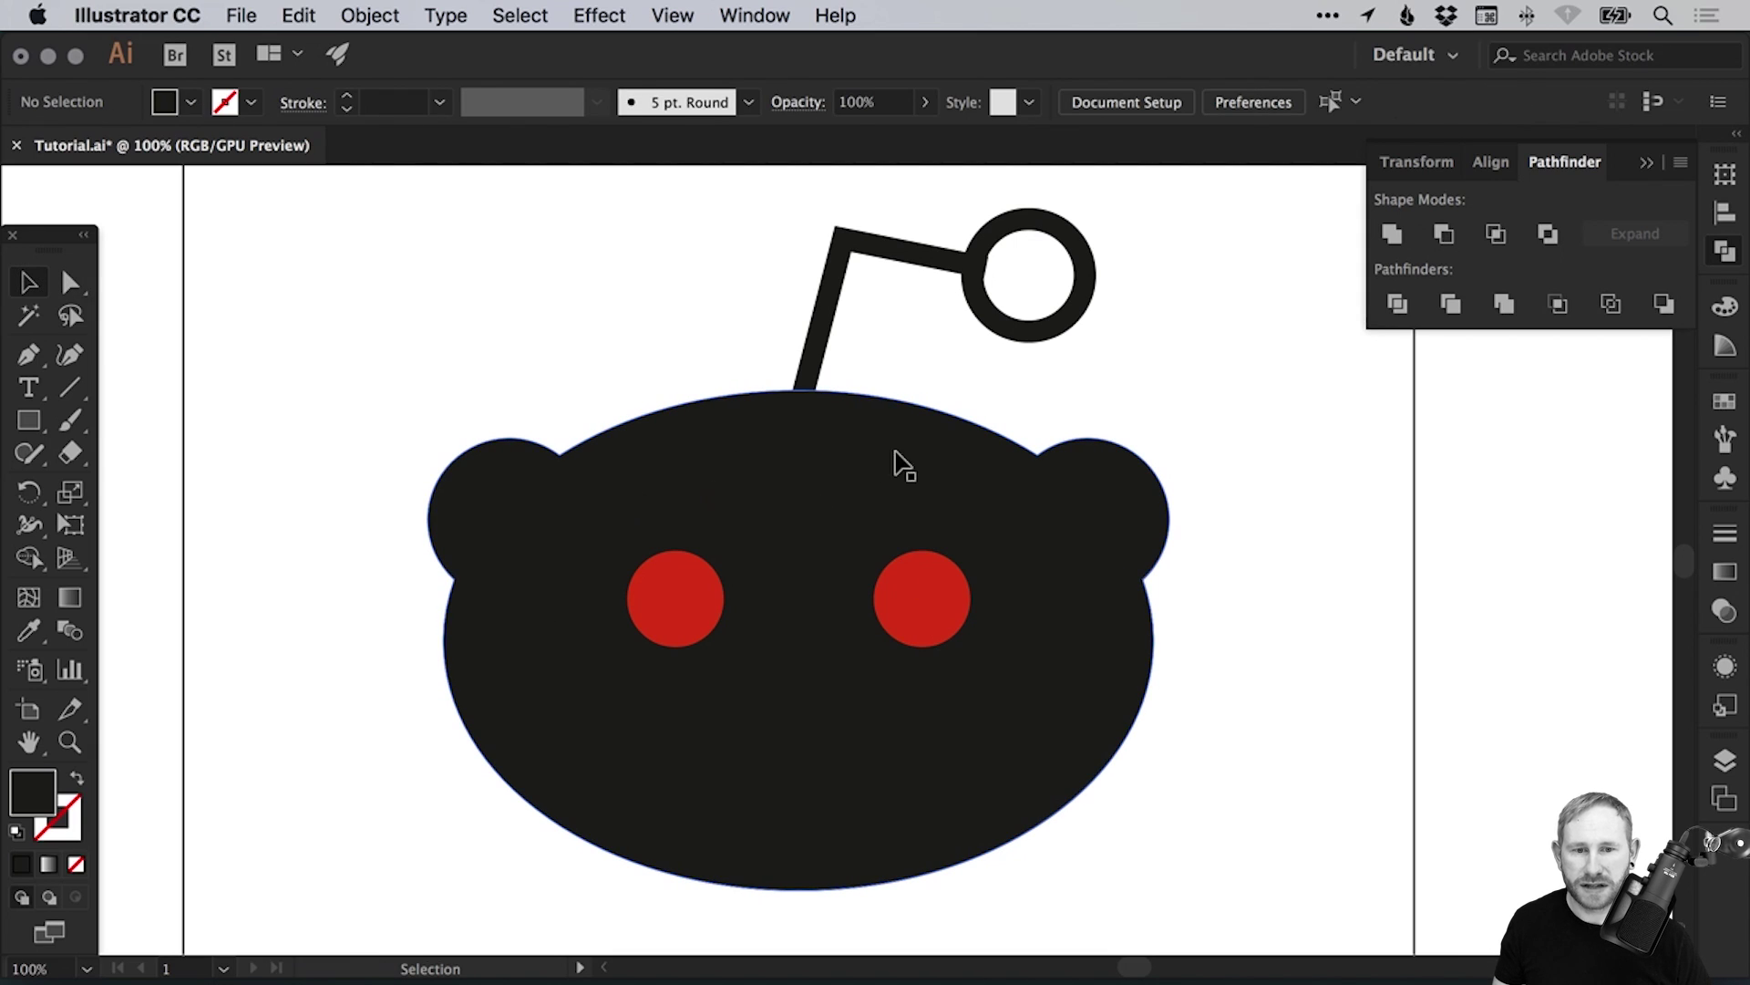
Fill the black head silhouette with the magenta swatch.
left_click(470, 517)
left_click(1725, 402)
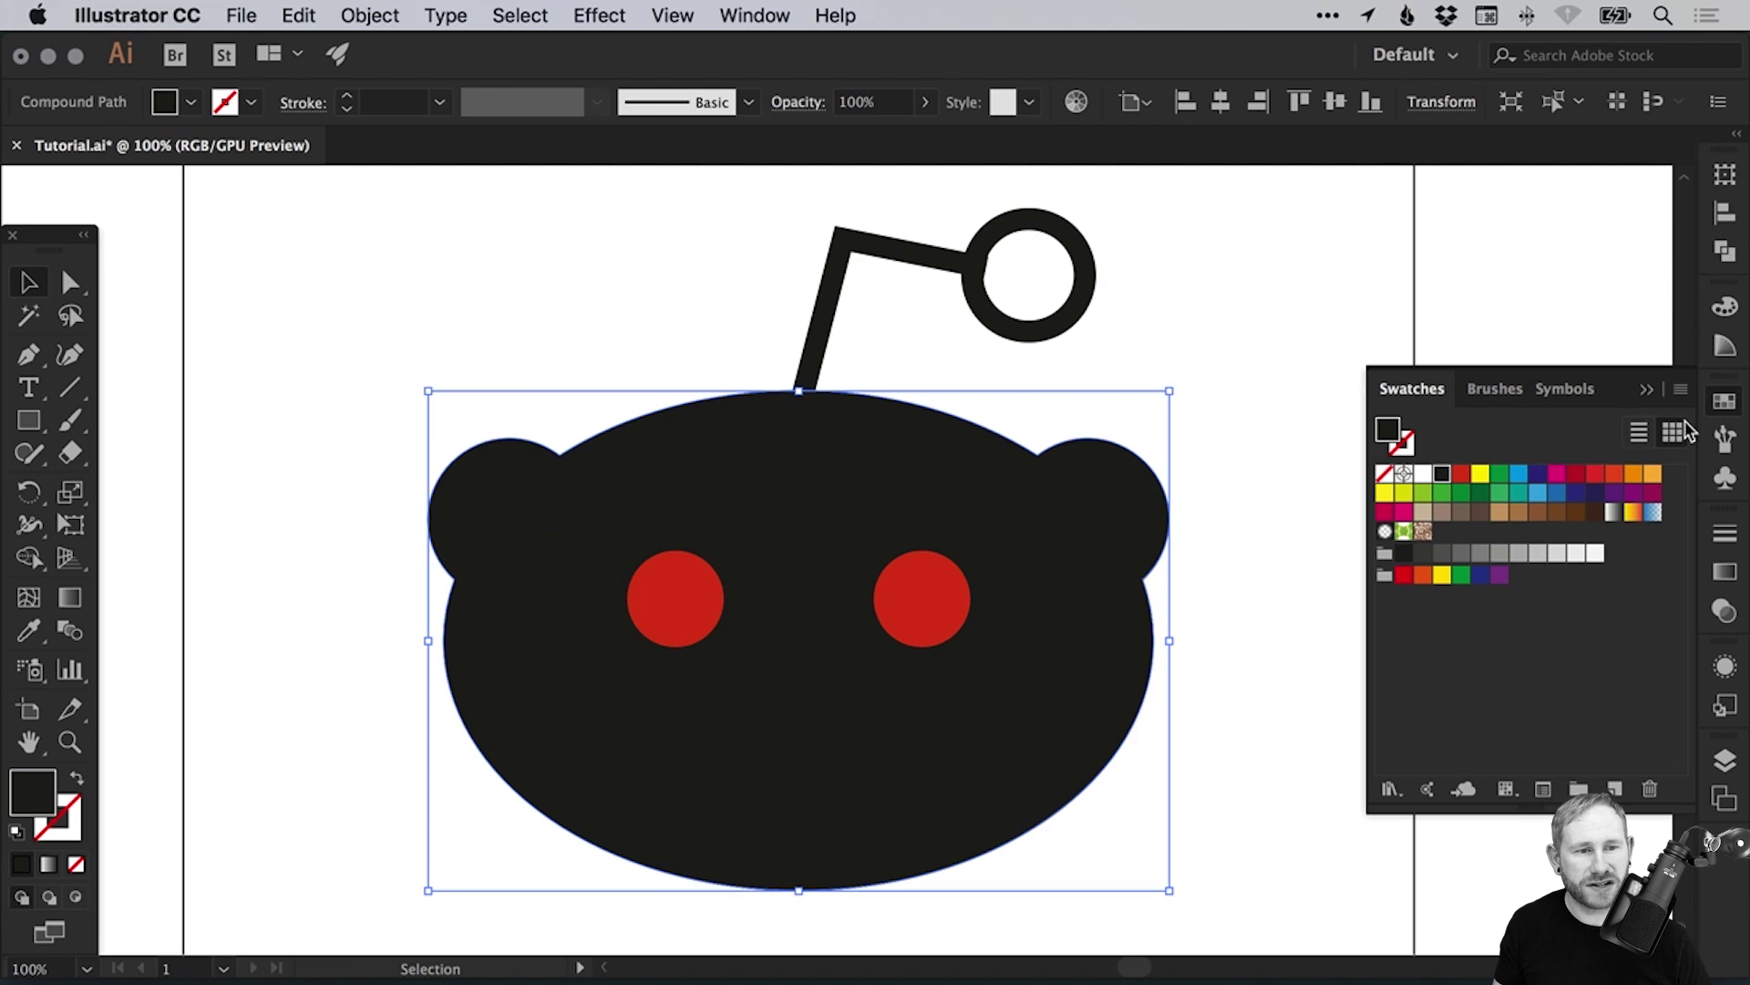
left_click(1559, 475)
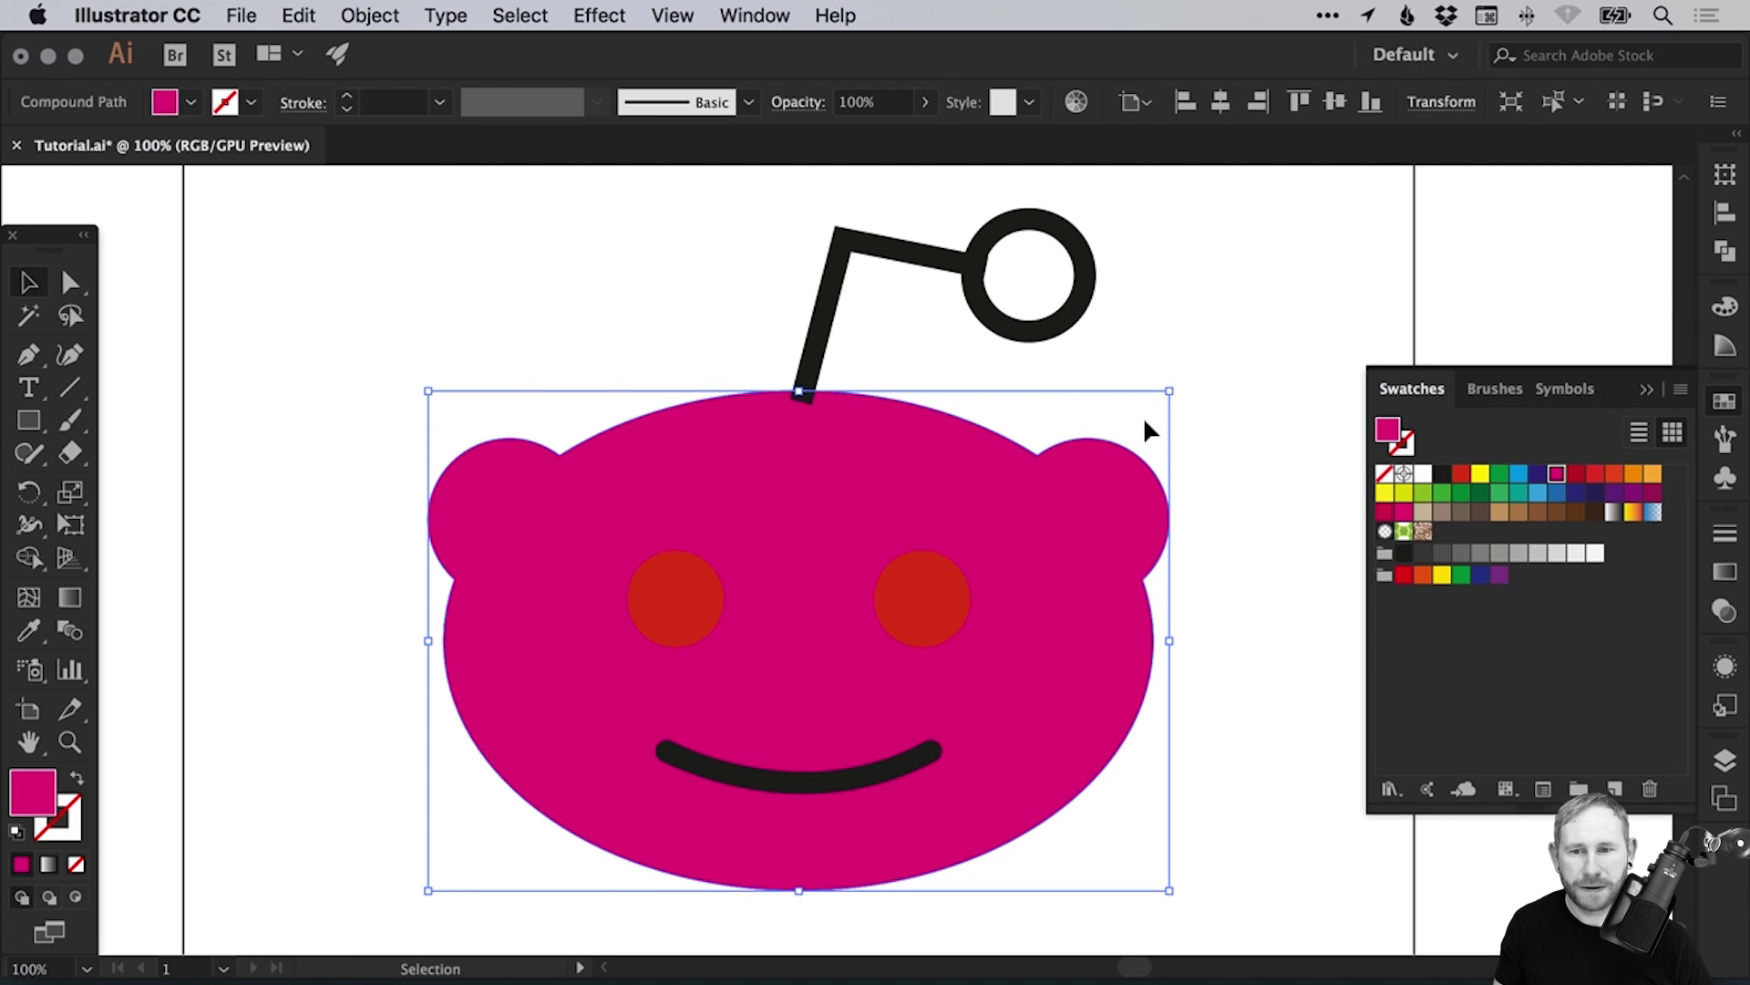
left_click(716, 609)
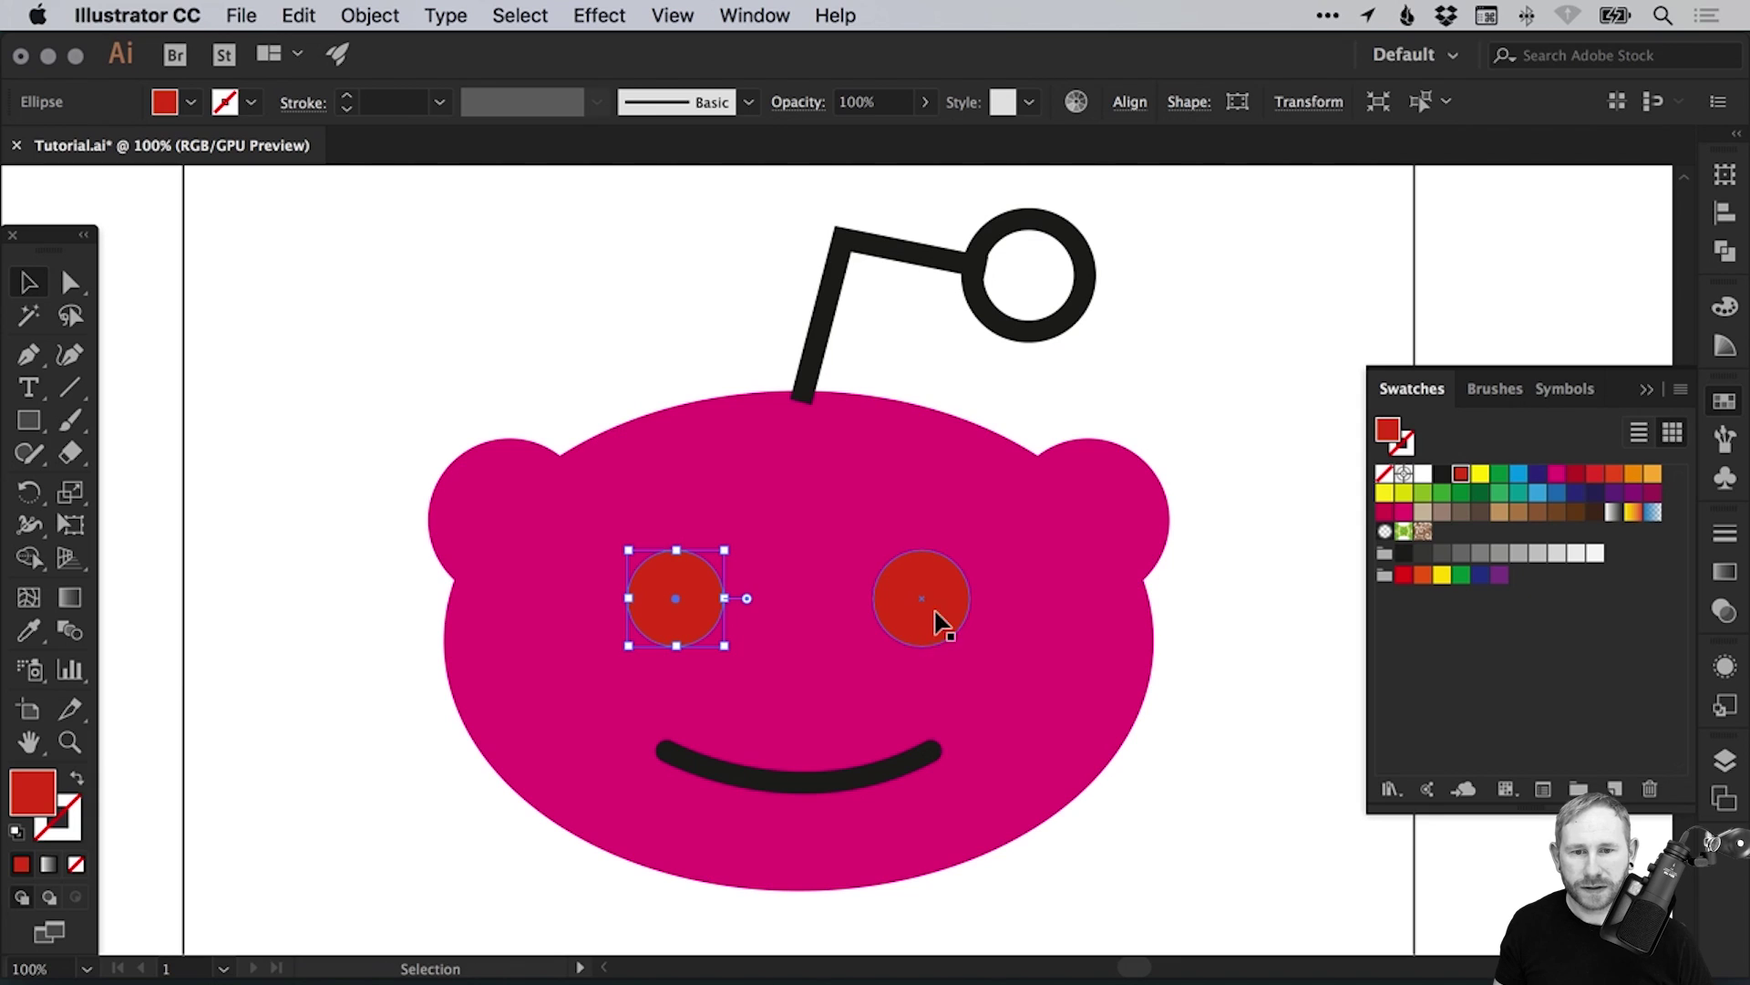
left_click(1179, 373)
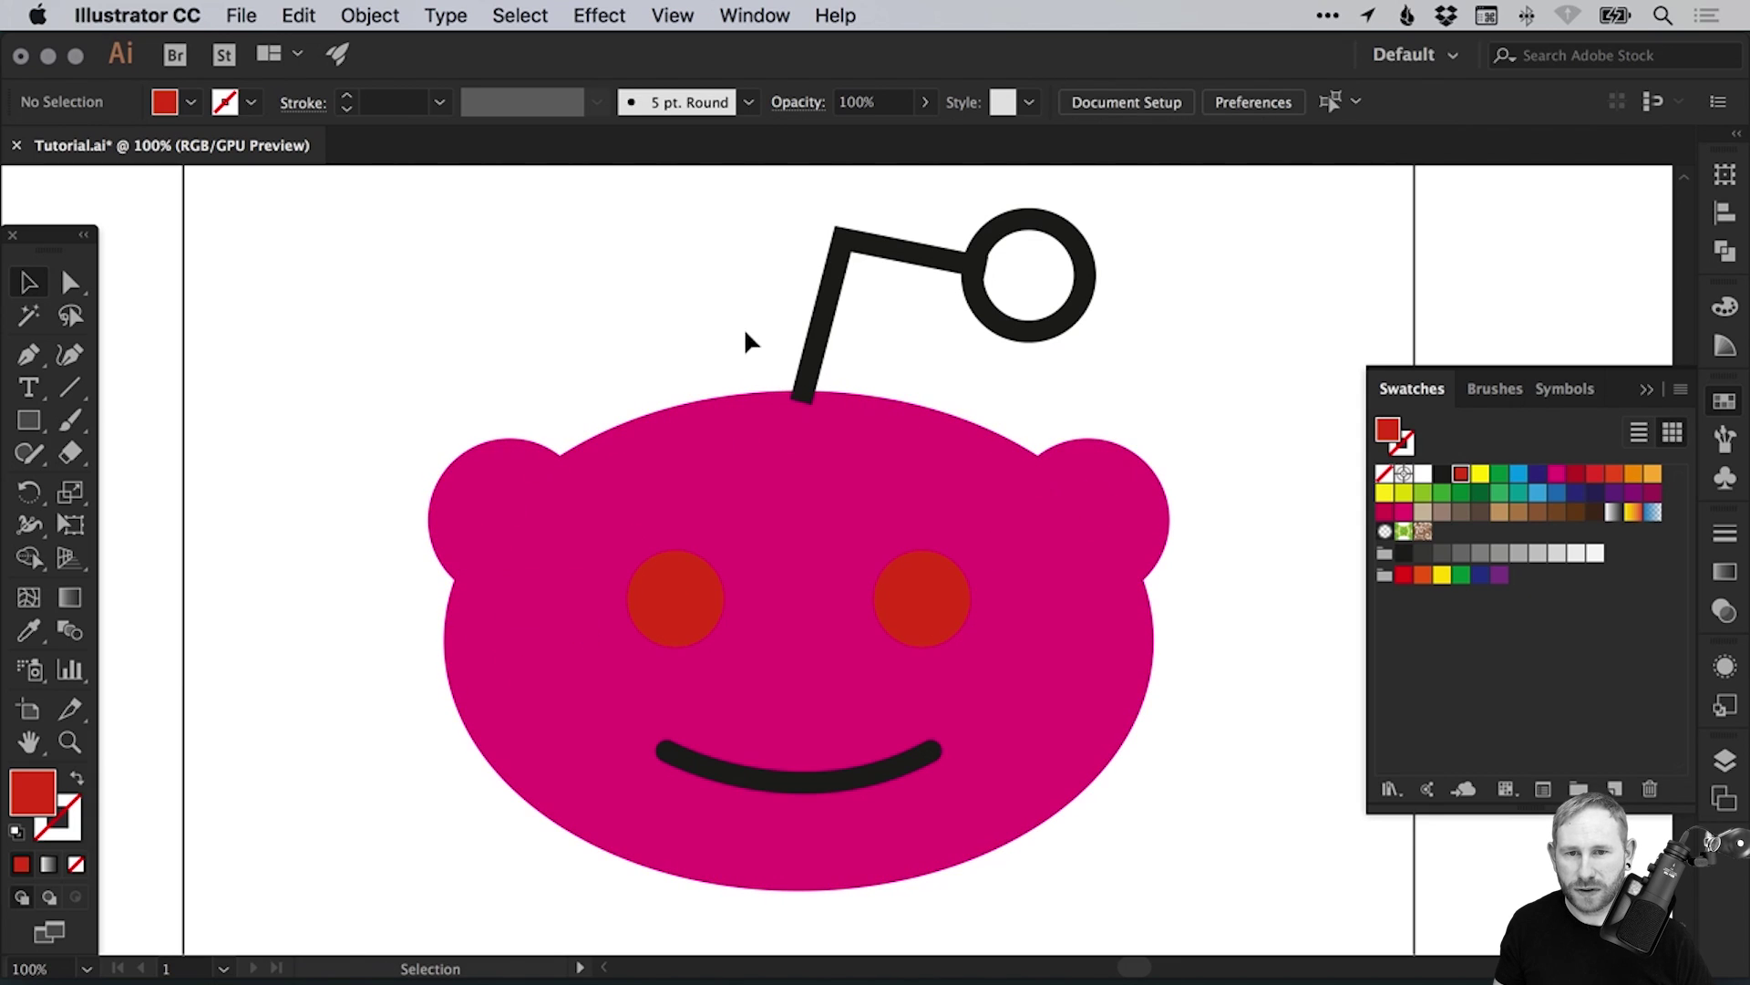
Recolour the antenna line and ring with the same magenta swatch.
left_click_drag(702, 333, 925, 266)
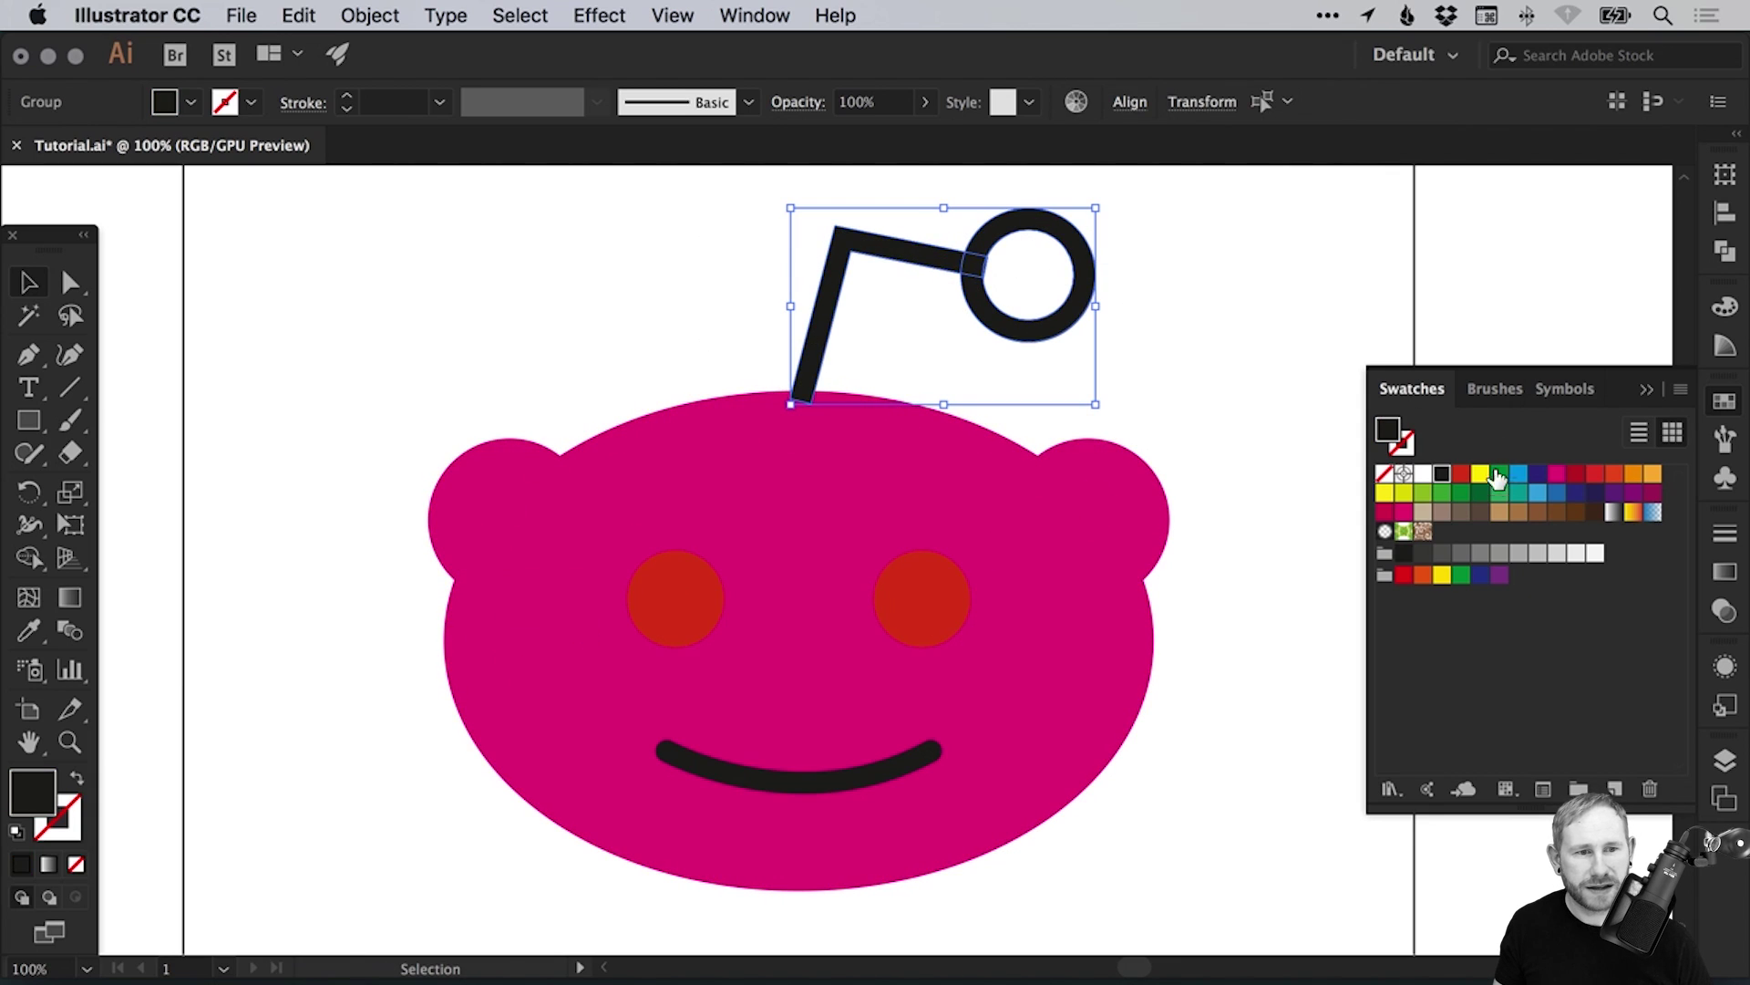
left_click(1557, 473)
left_click(1355, 408)
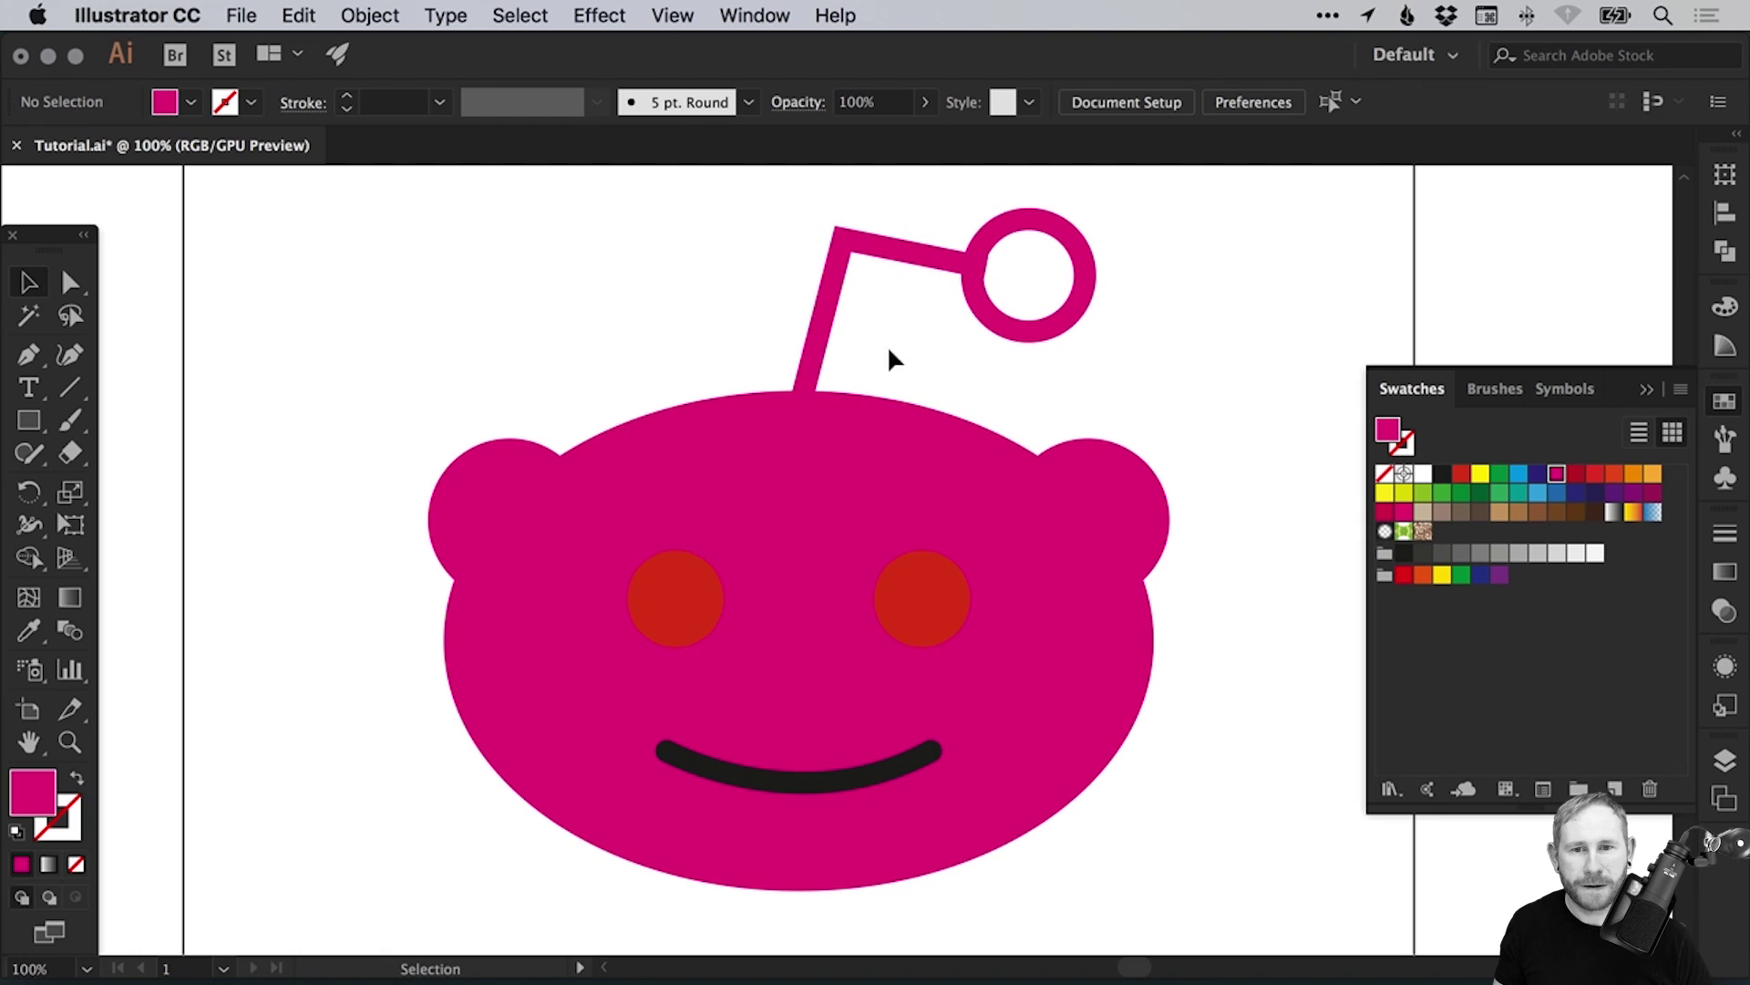
key("z")
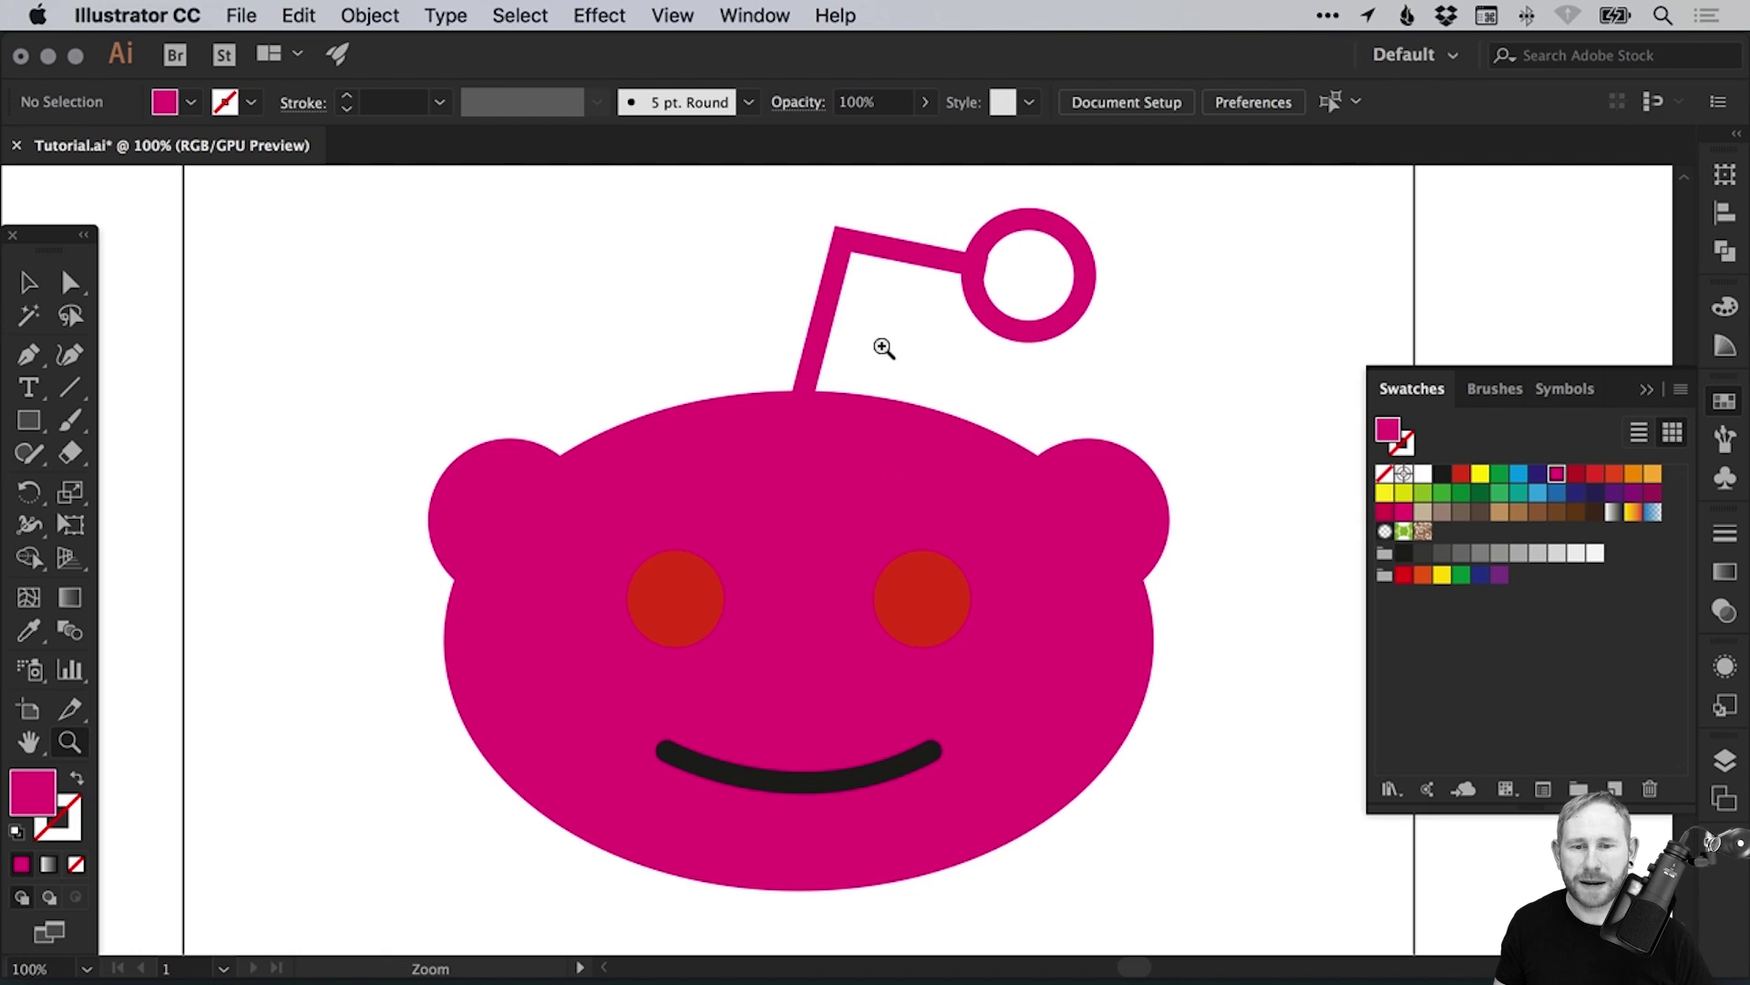
key("v")
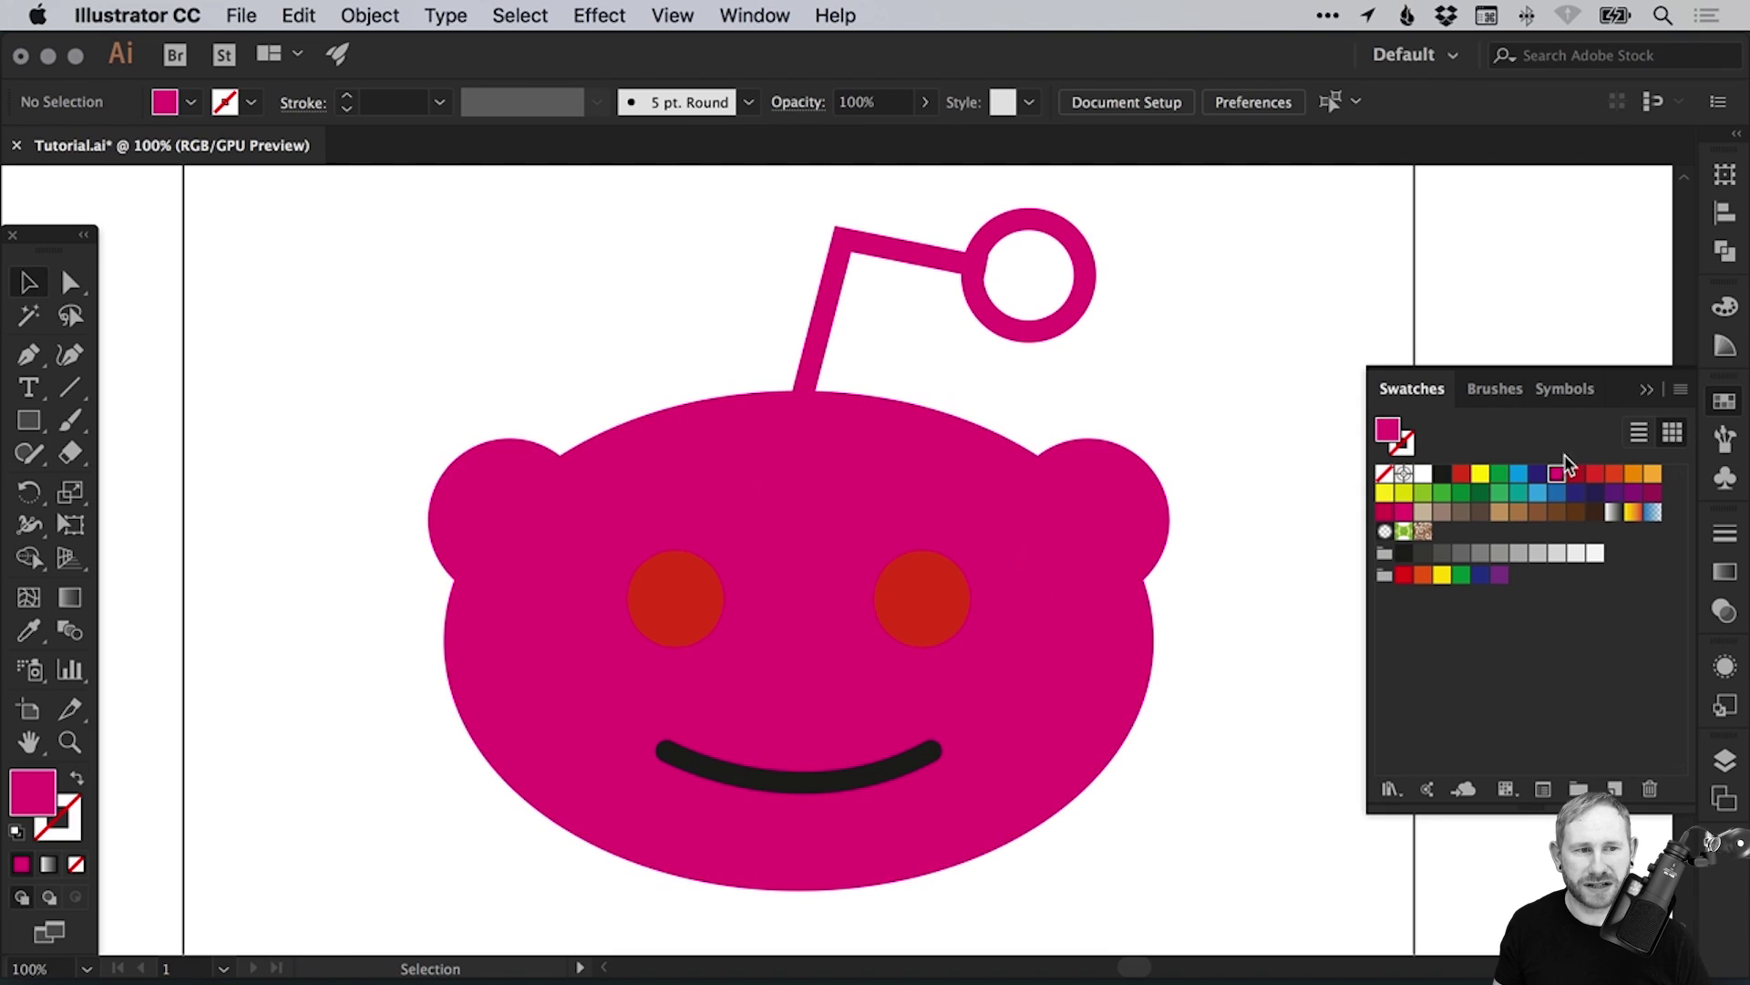
left_click(1724, 404)
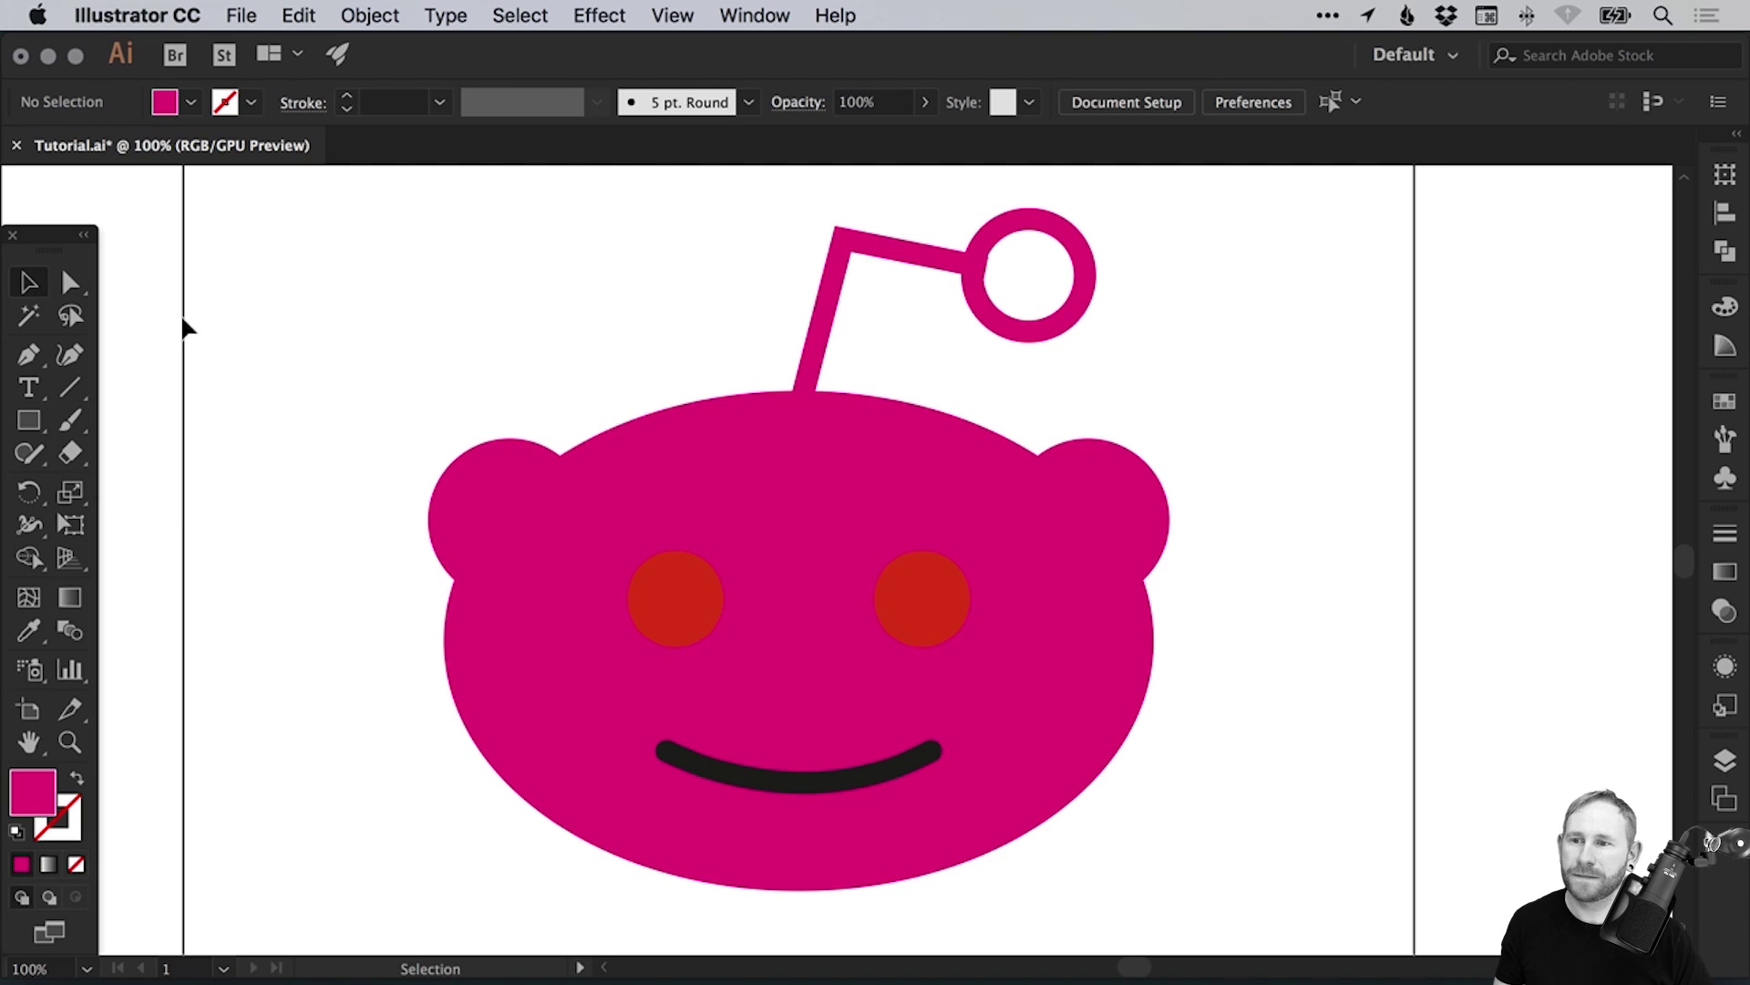
left_click(72, 279)
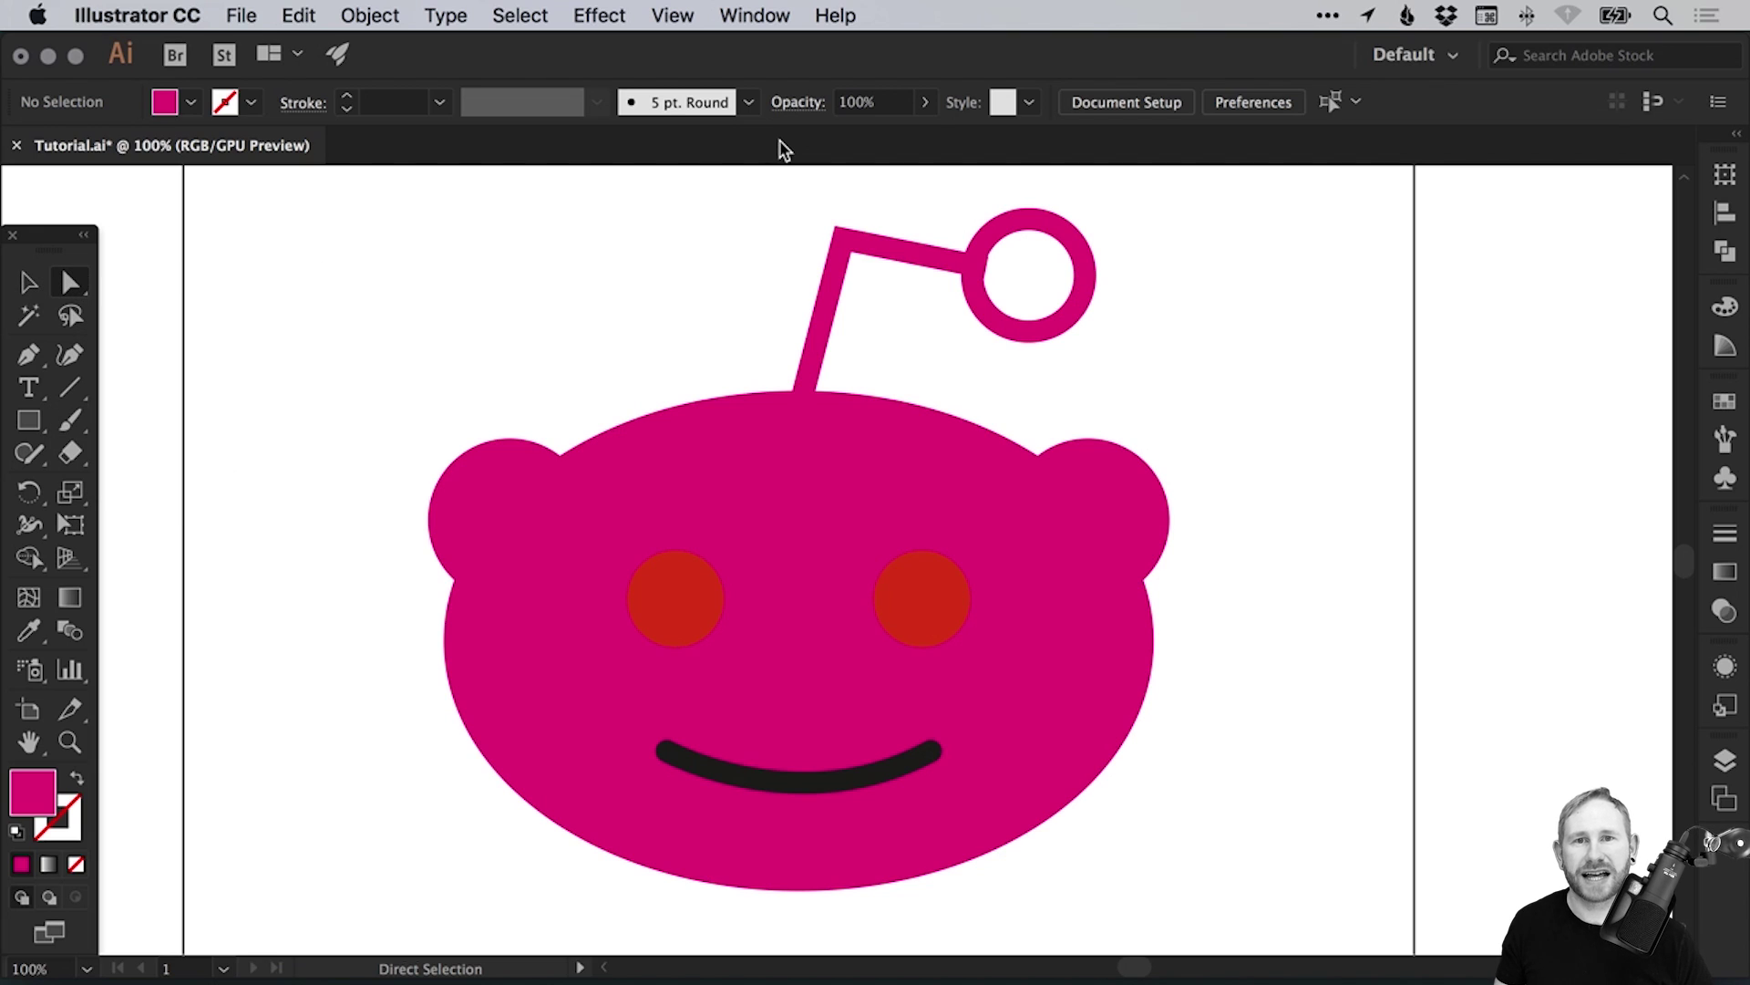
Zoom into the antenna and shift its ring slightly right to meet the stalk end.
left_click_drag(899, 309, 899, 356)
left_click_drag(747, 244, 1141, 424)
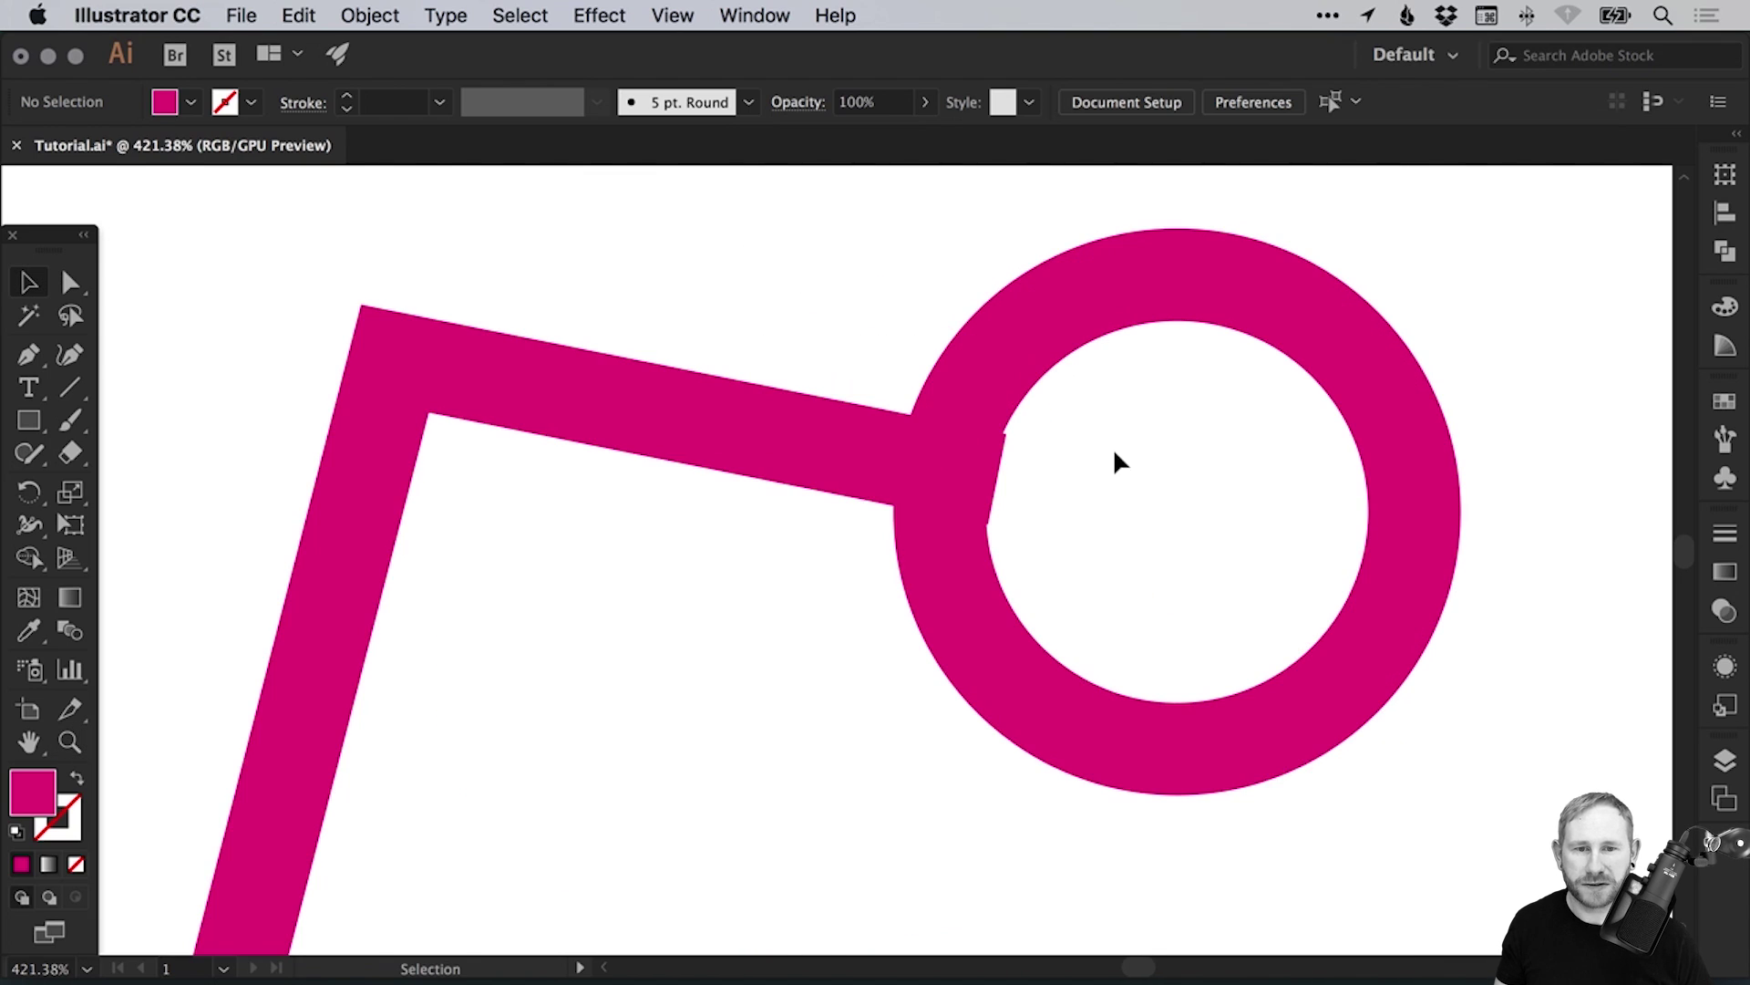
left_click_drag(1010, 357, 1021, 356)
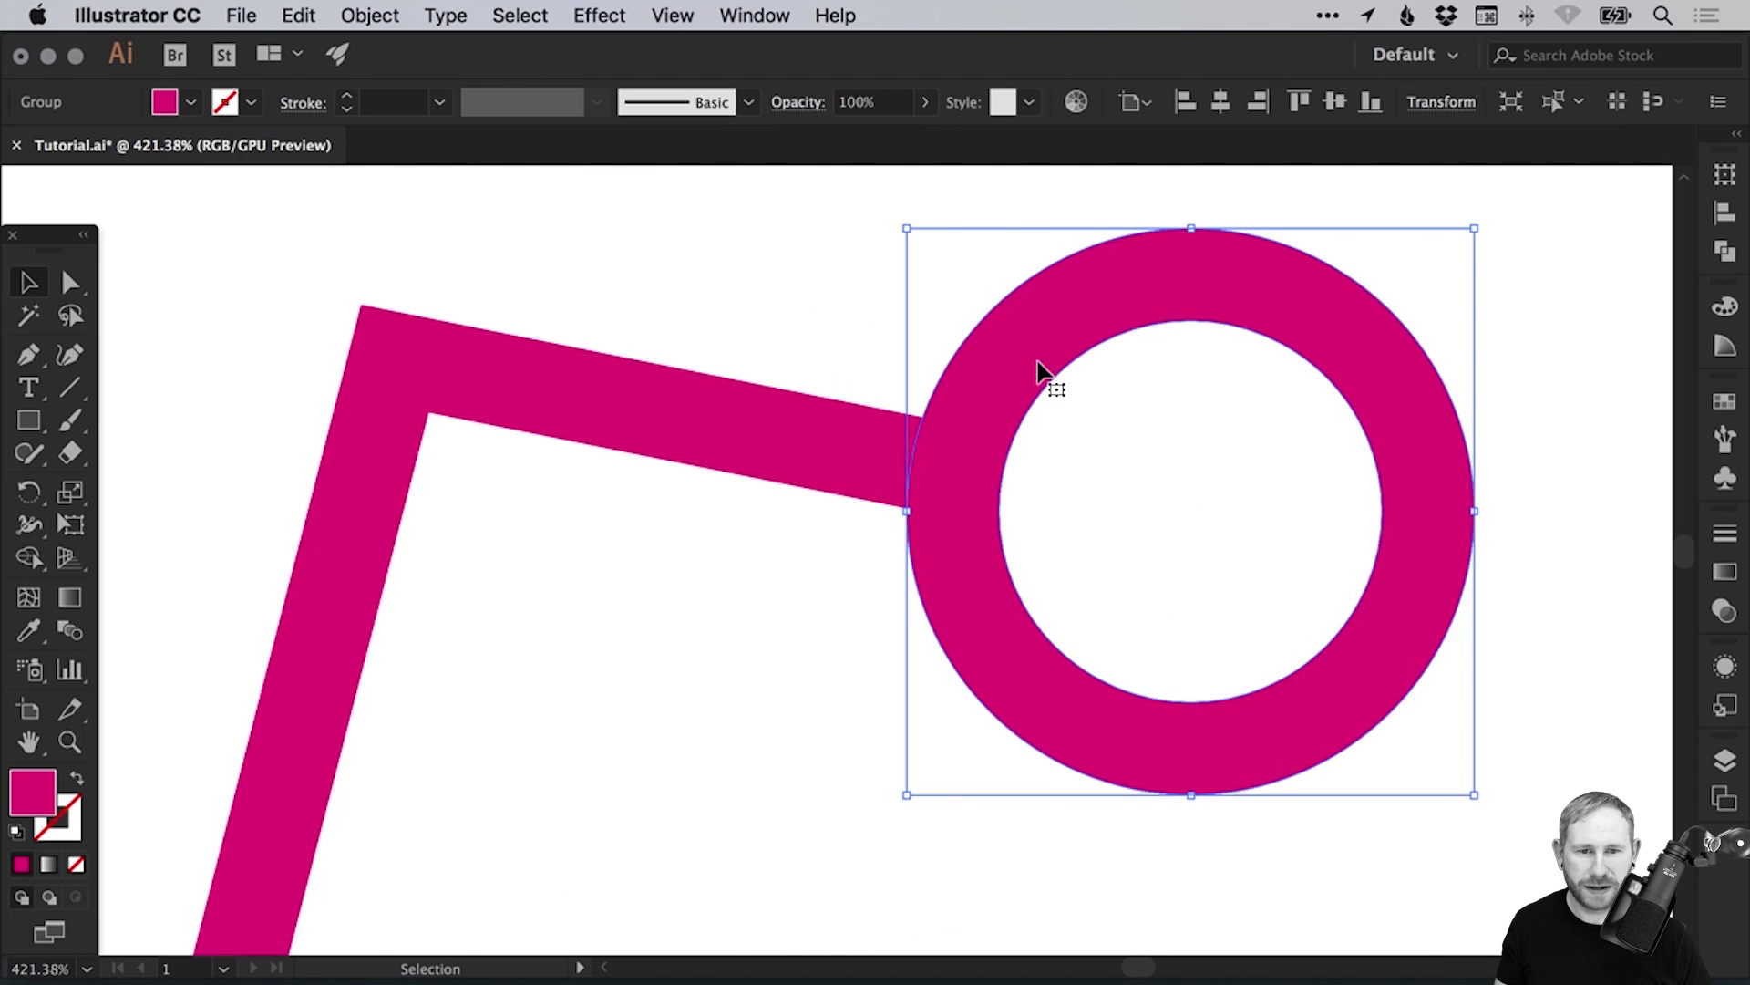
left_click(1008, 477)
key("super+minus")
key("super+minus")
key("super+minus")
key("super+minus")
key("super+minus")
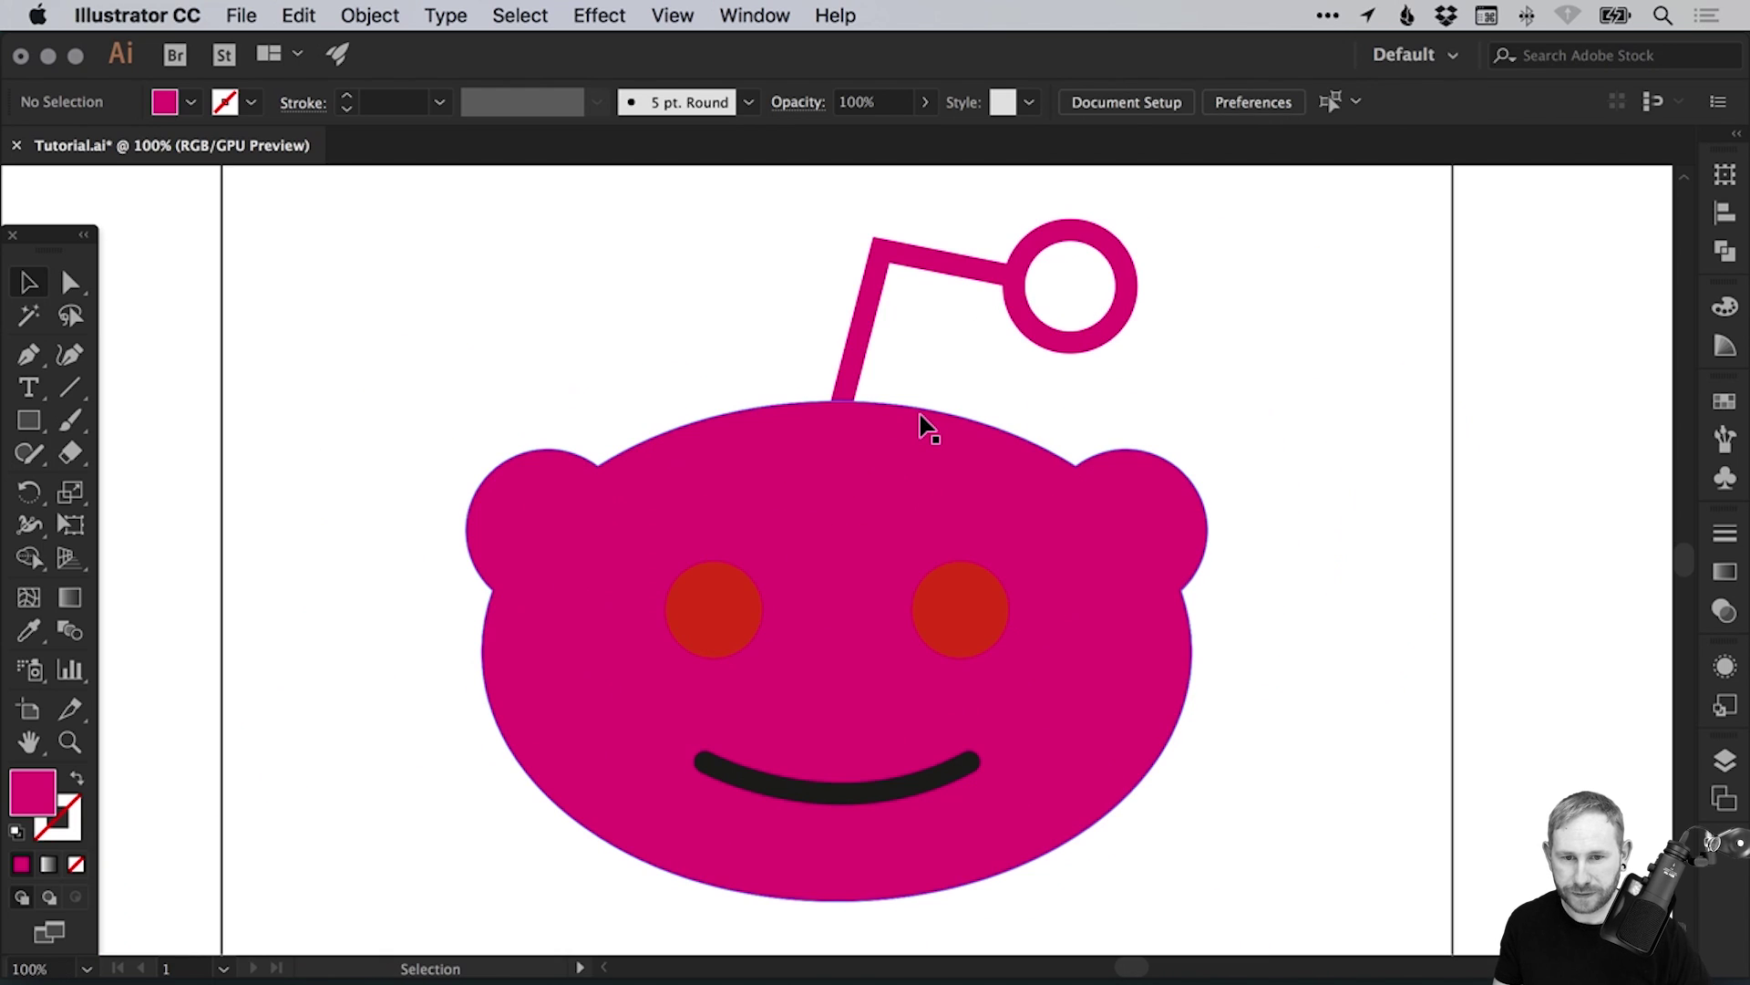
Fill both eyes and the mouth with the black swatch.
left_click(727, 612)
left_click(974, 602, "shift")
left_click(872, 805, "shift")
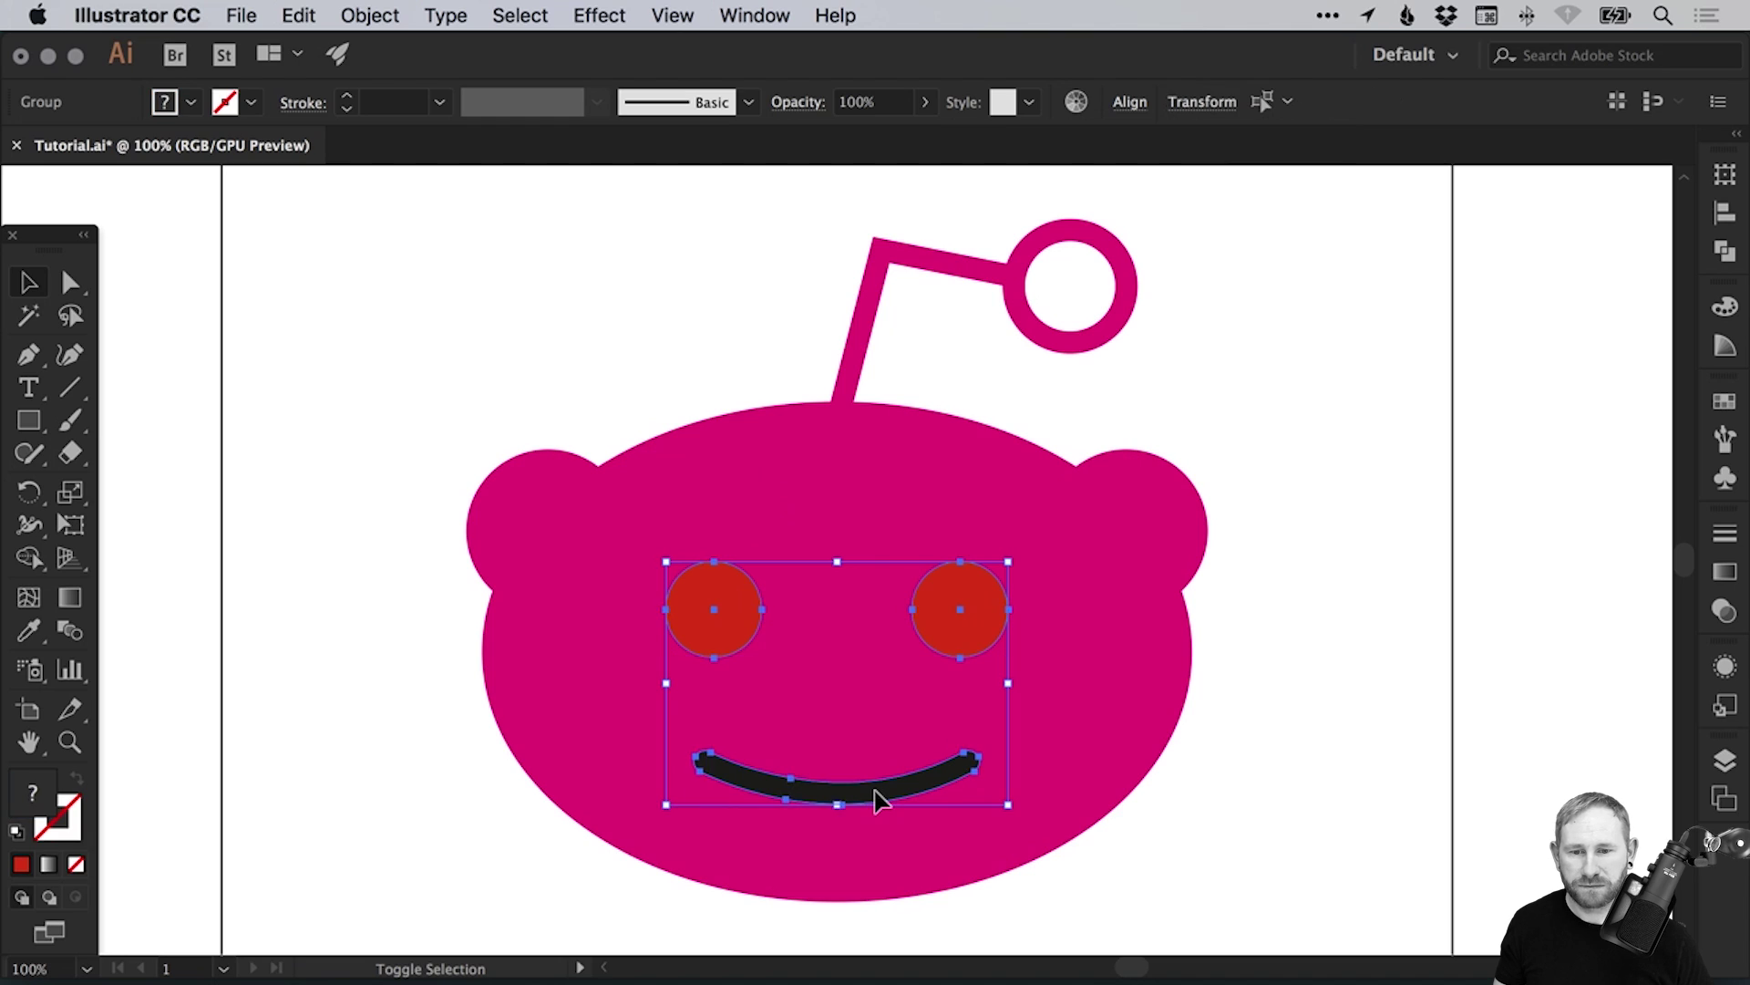
key("super+g")
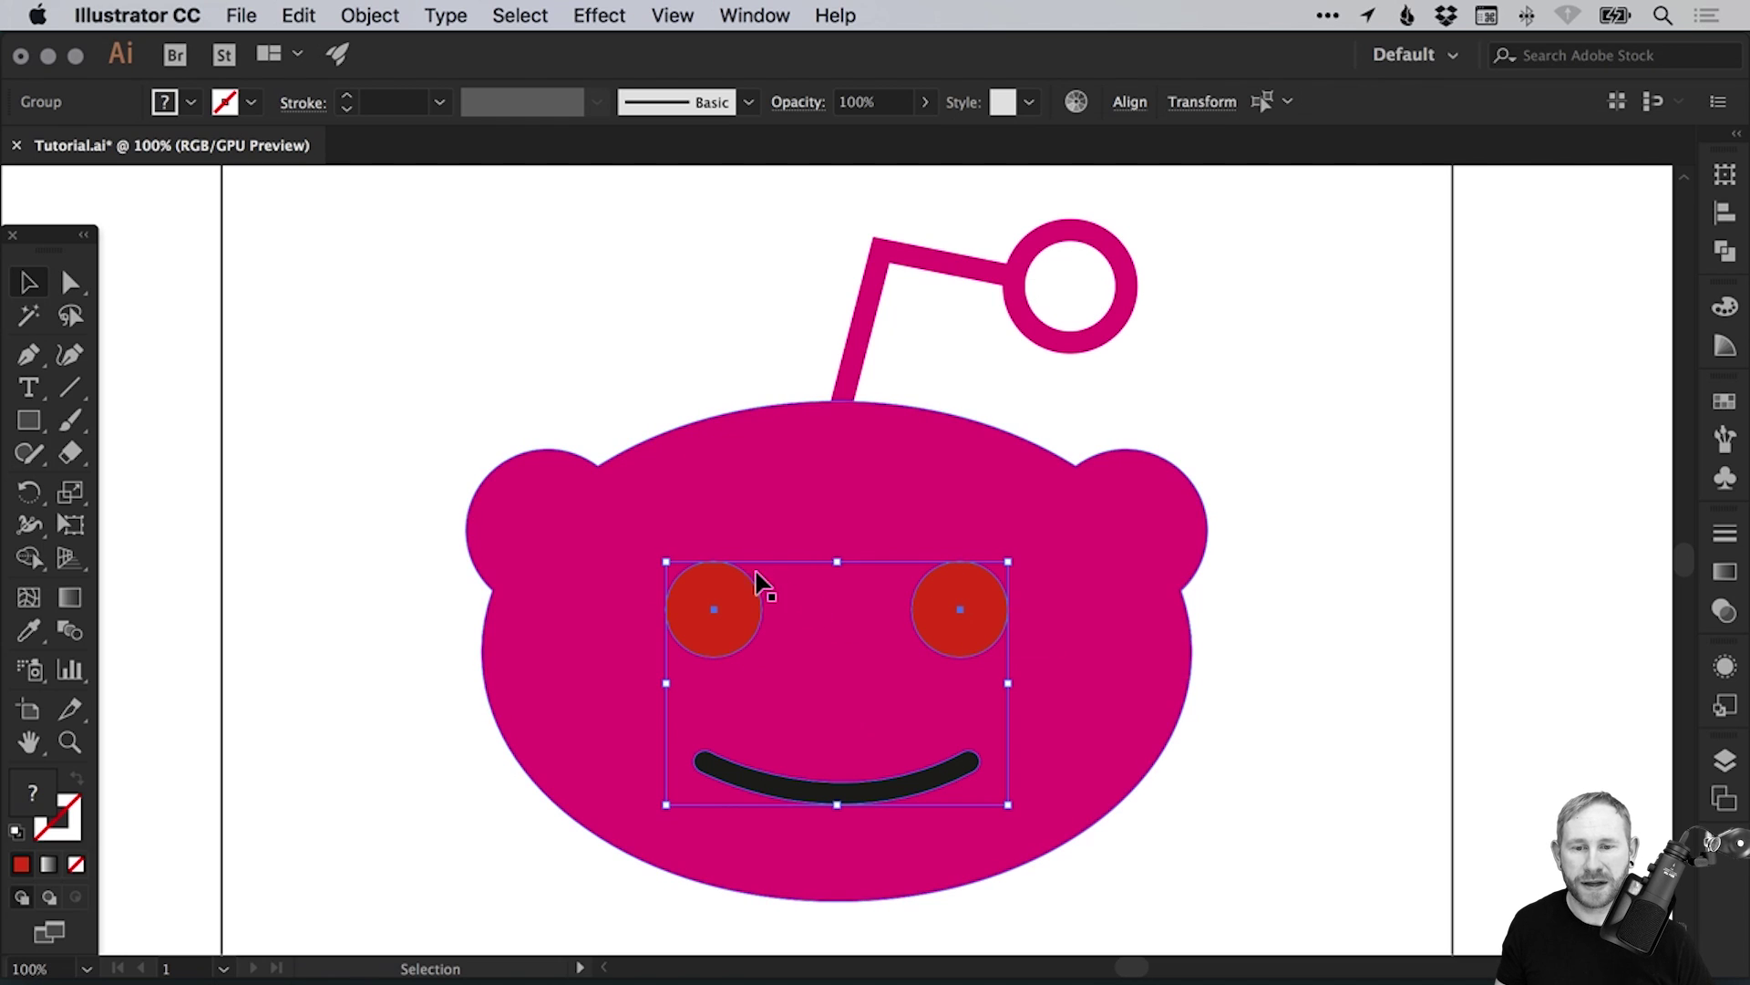
left_click(1728, 404)
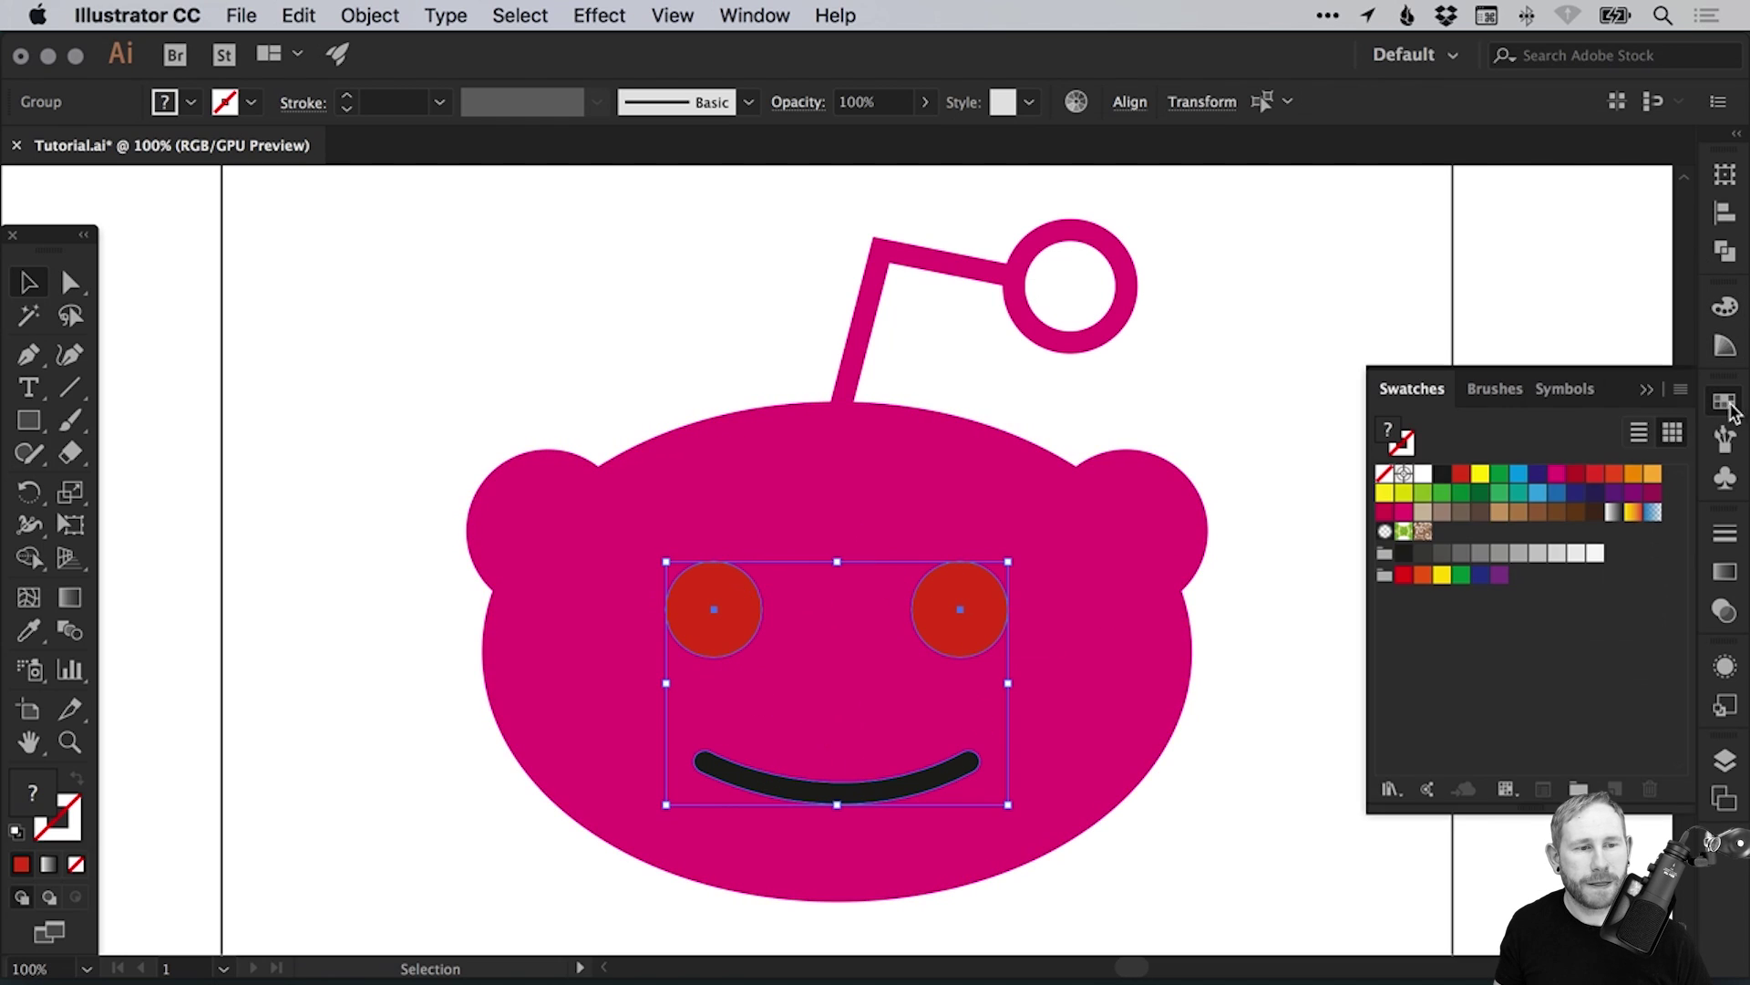
left_click(1652, 497)
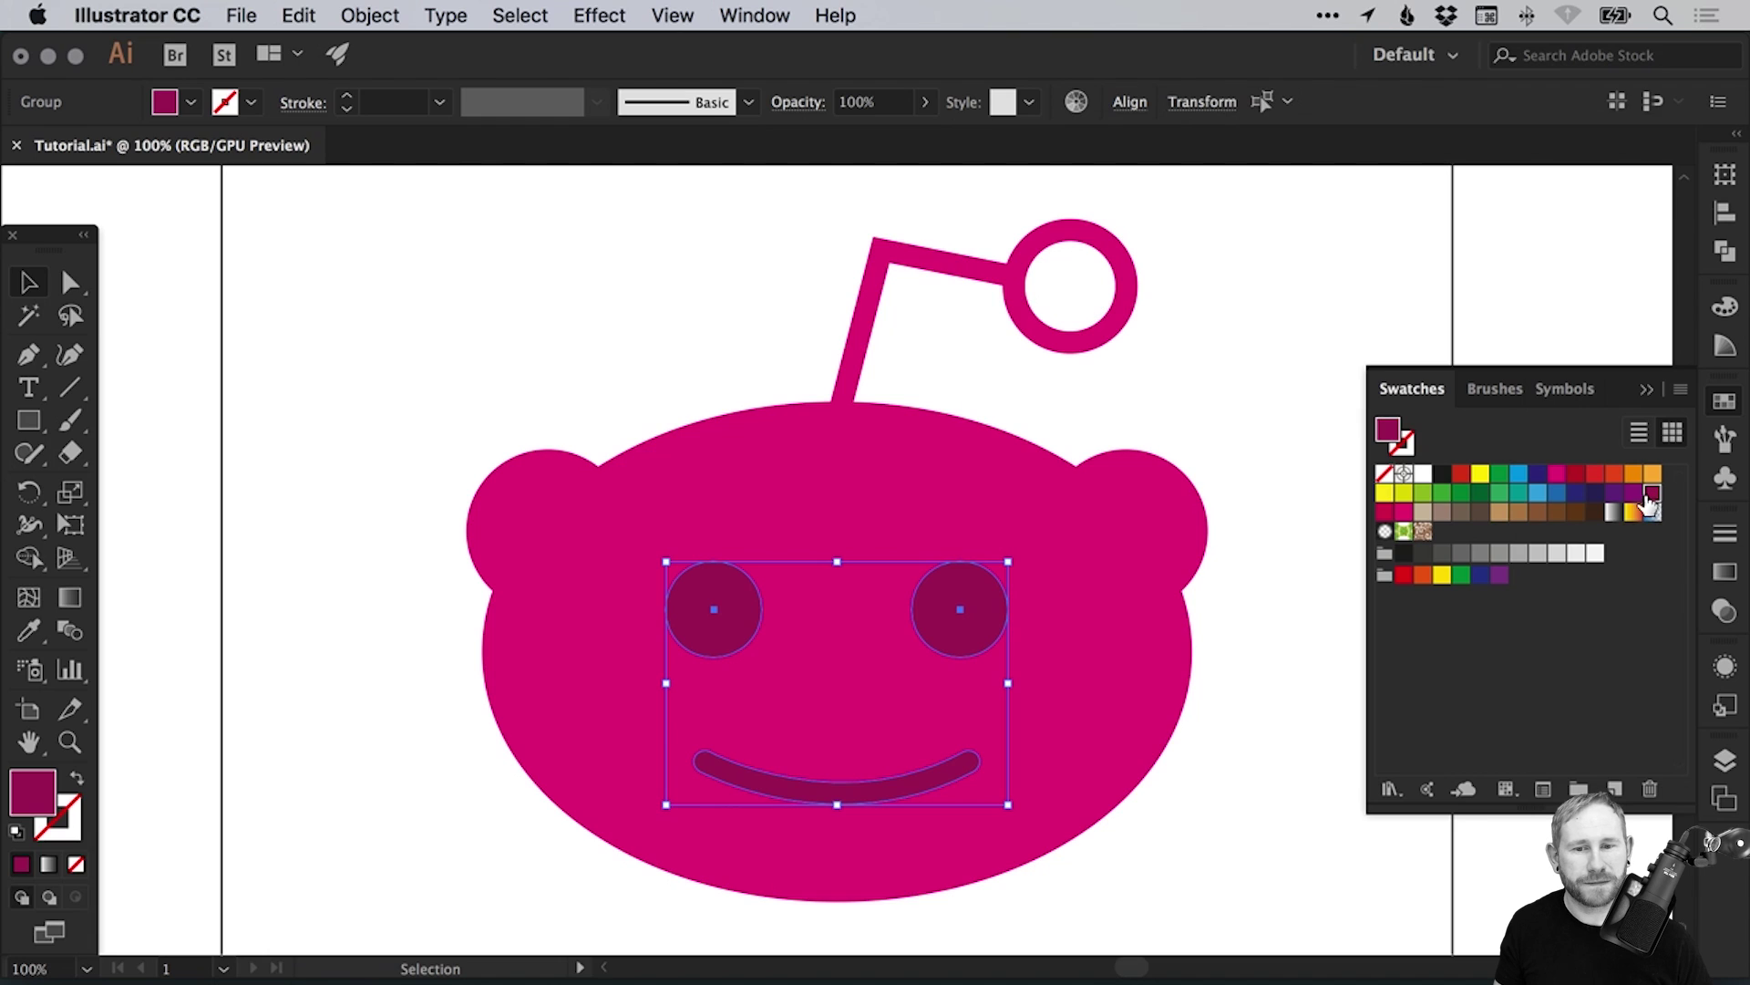
left_click(1404, 552)
left_click_drag(1379, 514, 1574, 330)
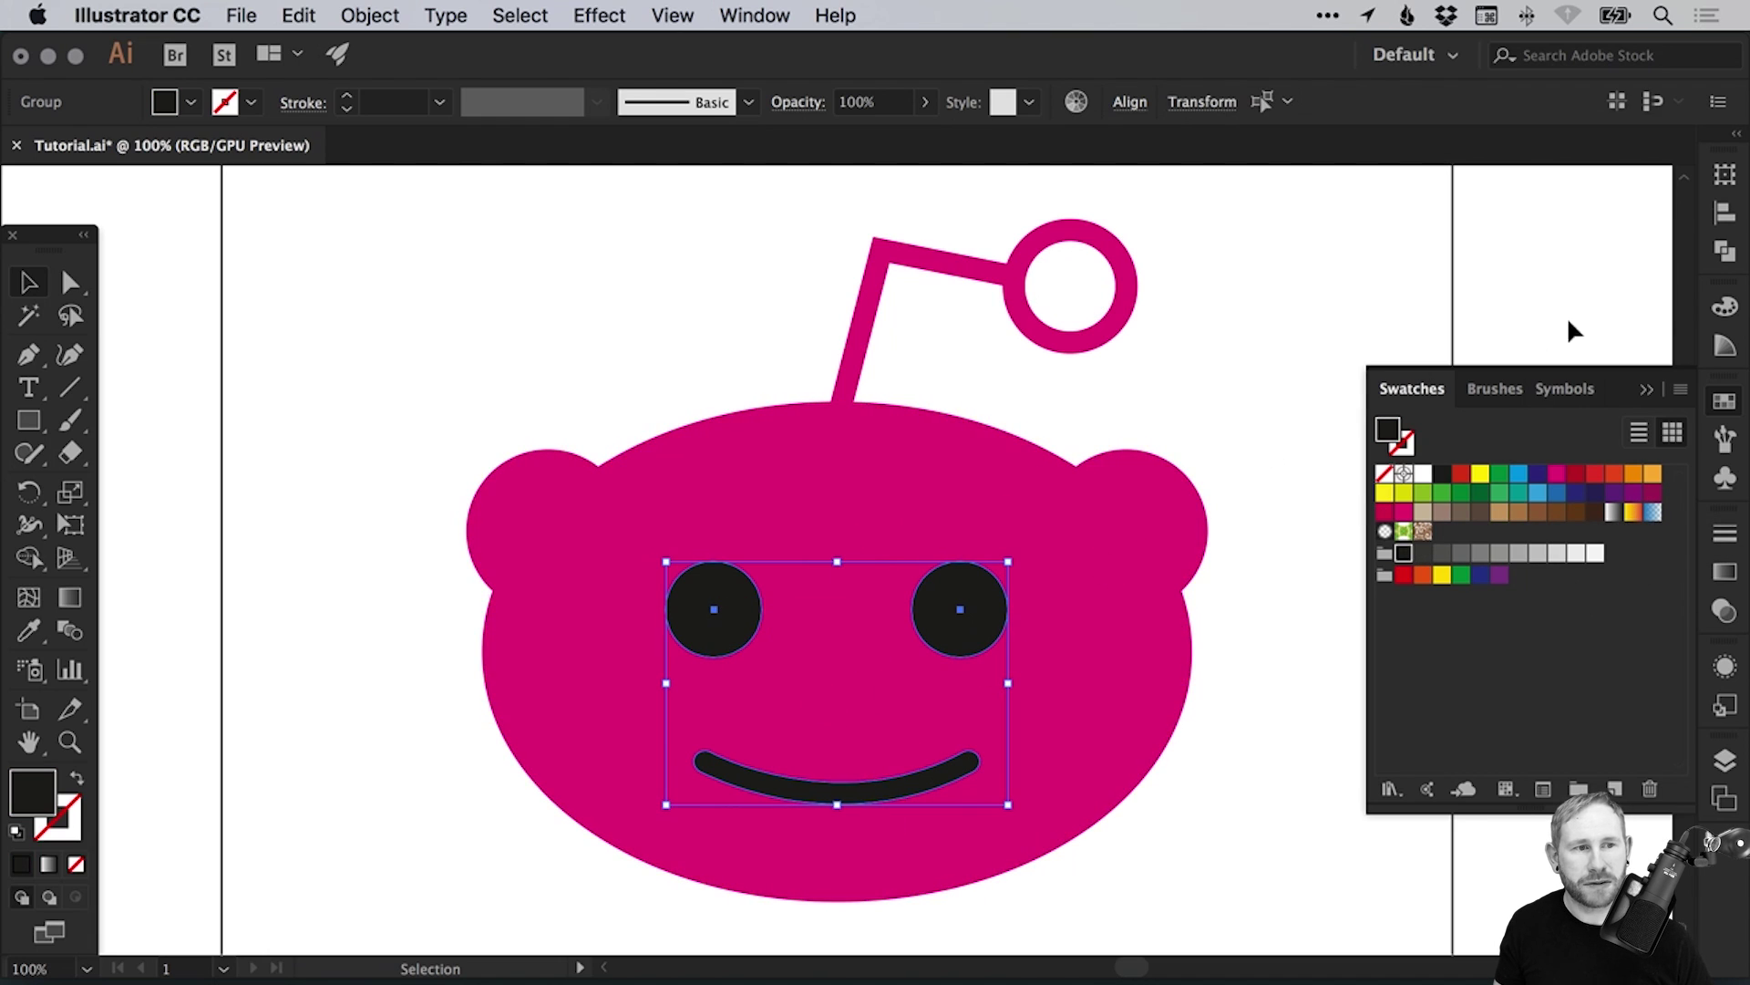
Reselect both eyes and the mouth and group them.
left_click(578, 372)
left_click(716, 606)
left_click(964, 611, "shift")
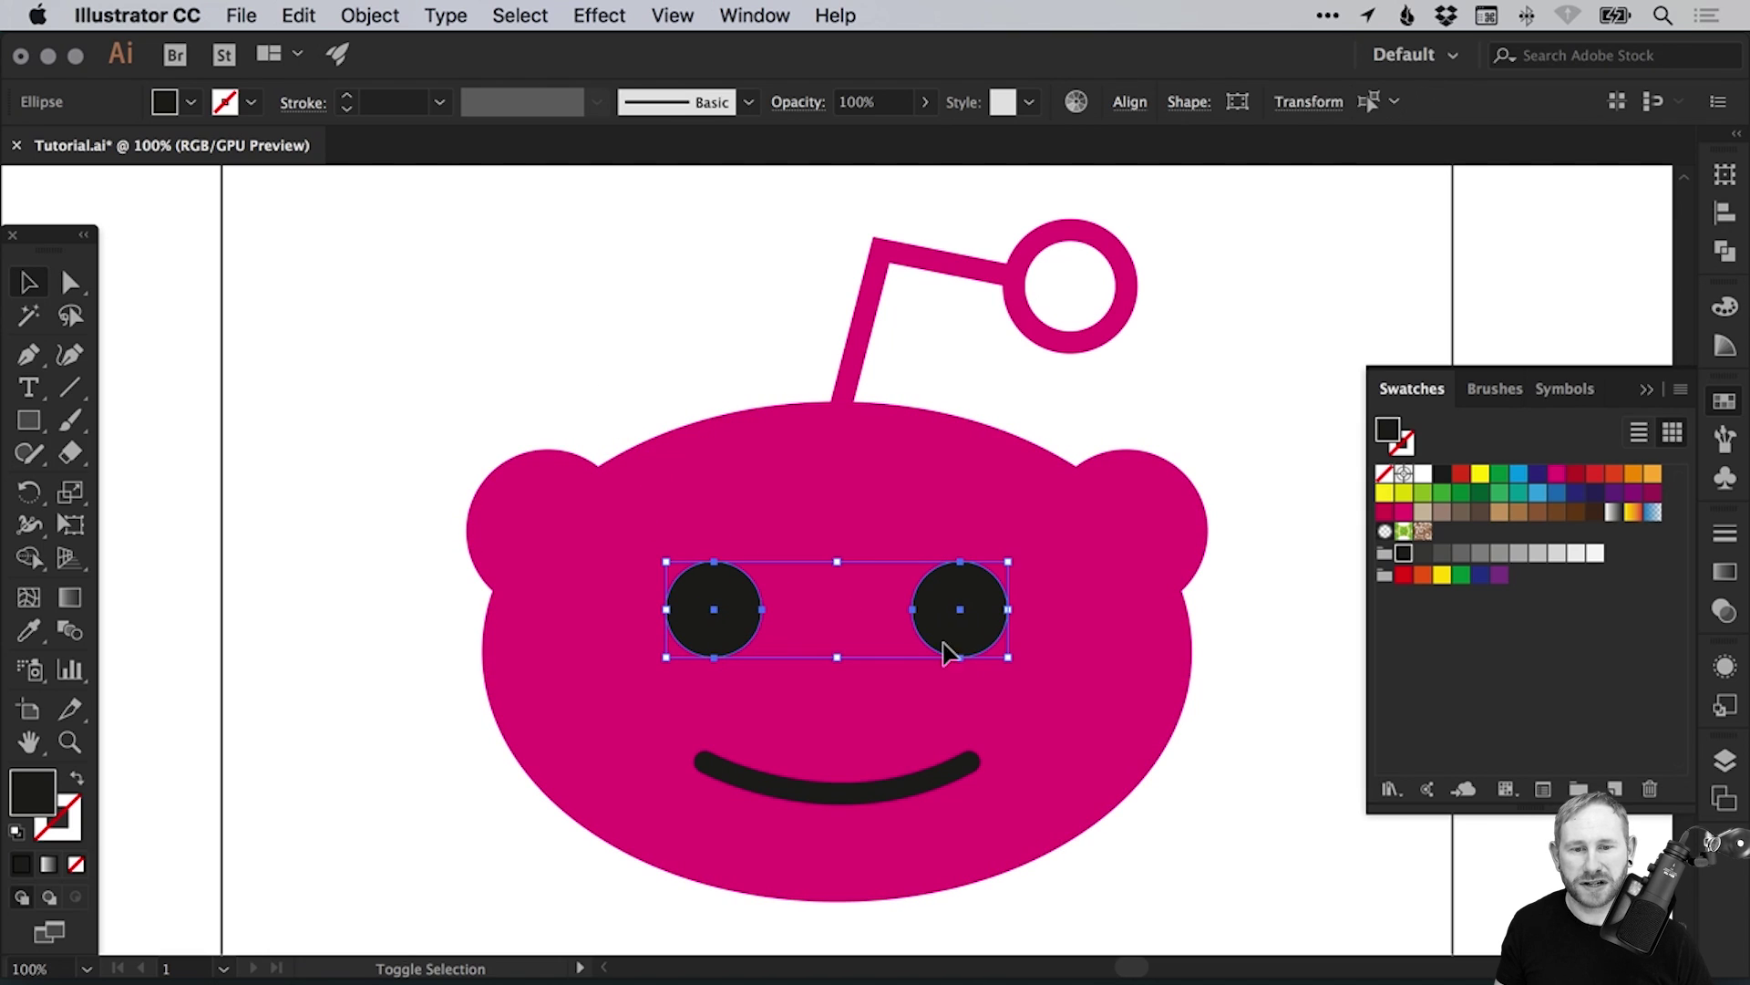
left_click(817, 799, "shift")
key("super+g")
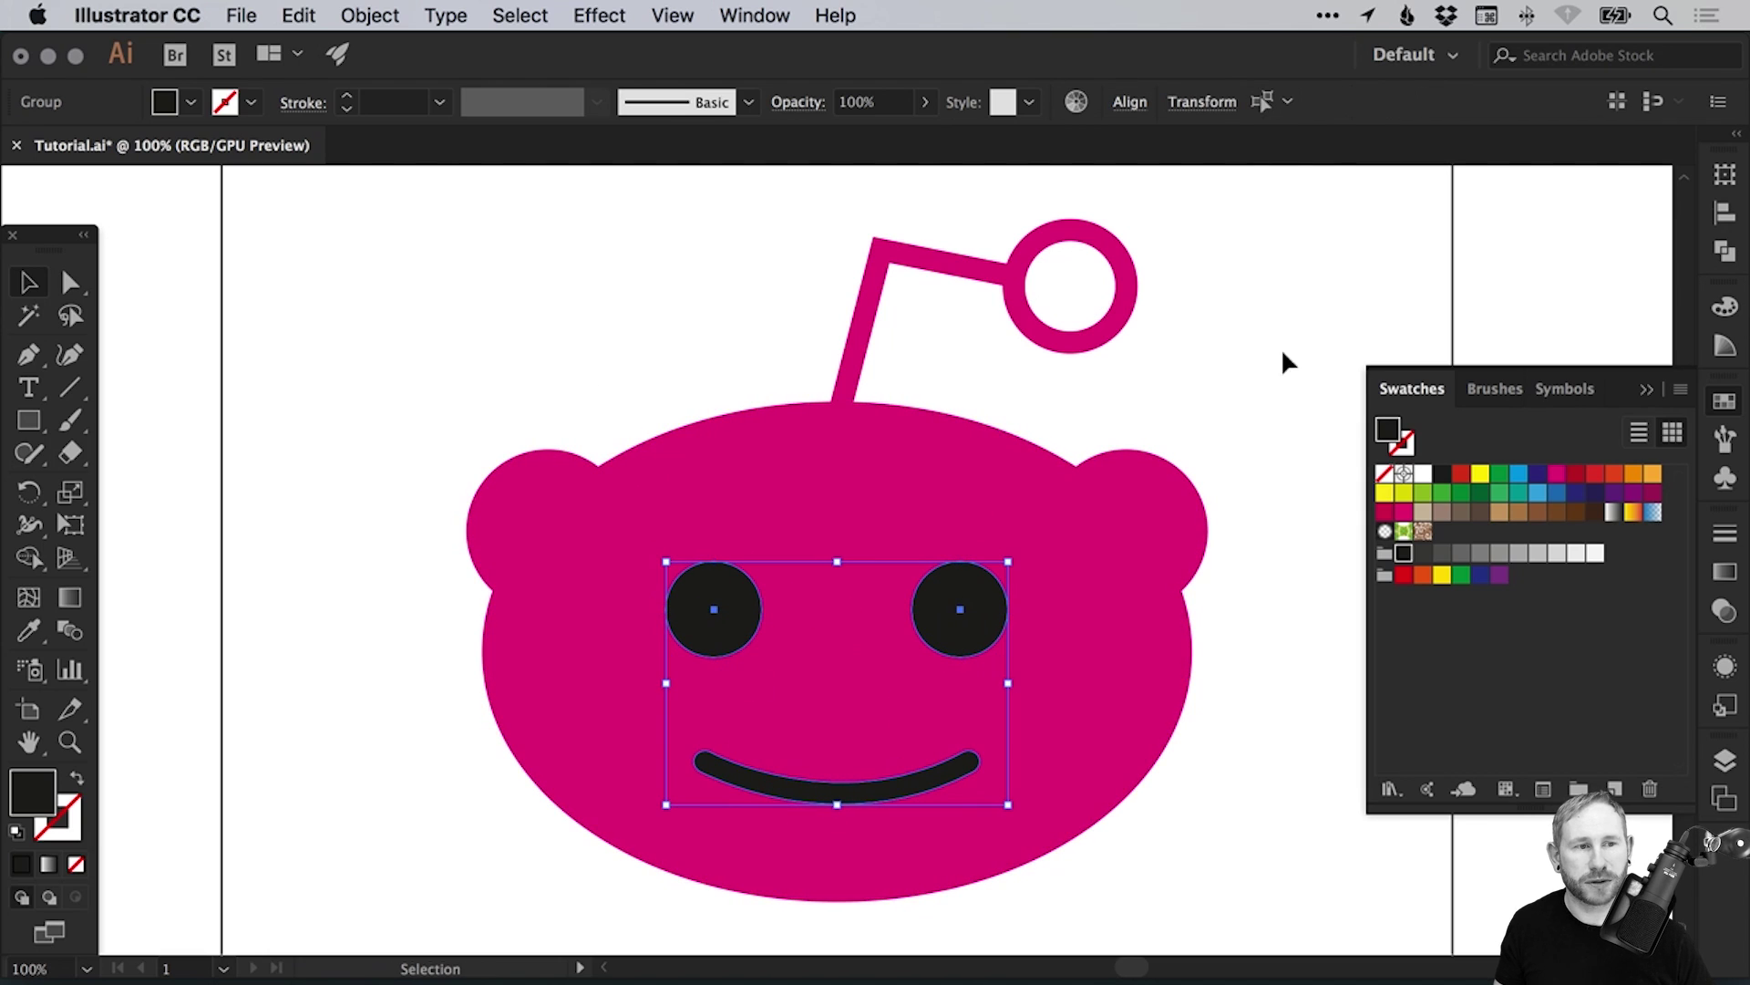
Unite the eyes and mouth in Pathfinder and make them a compound path.
left_click(1725, 253)
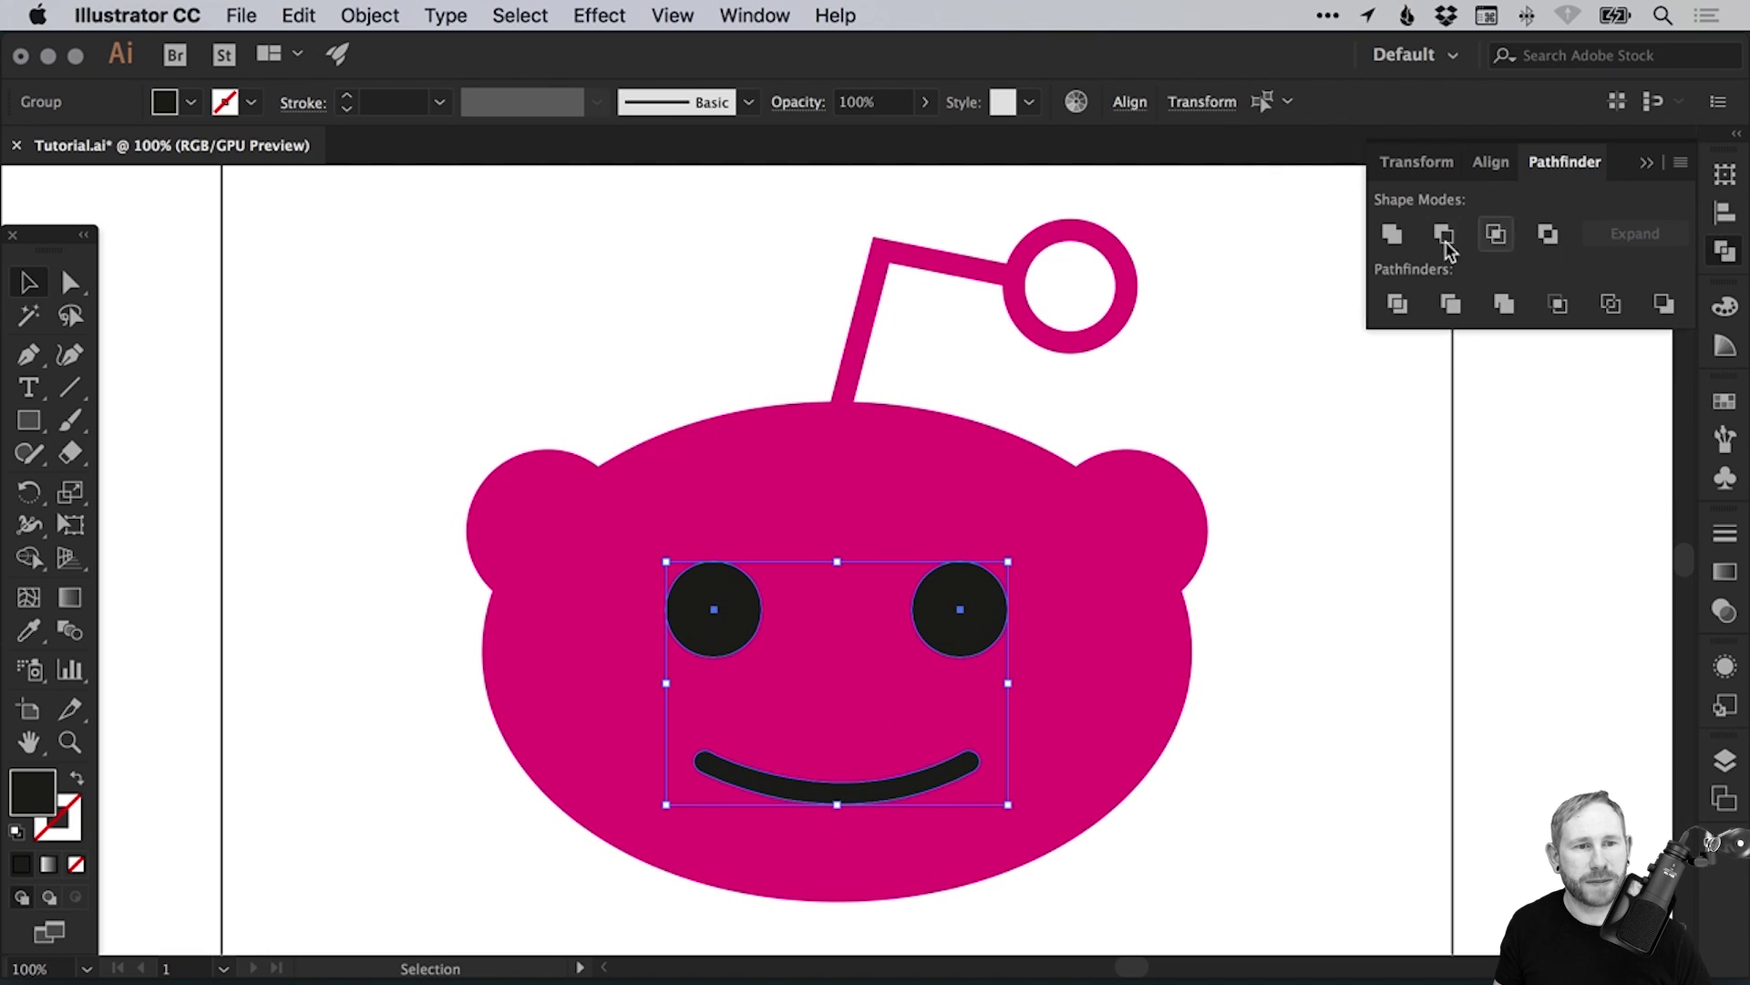
left_click(1392, 234)
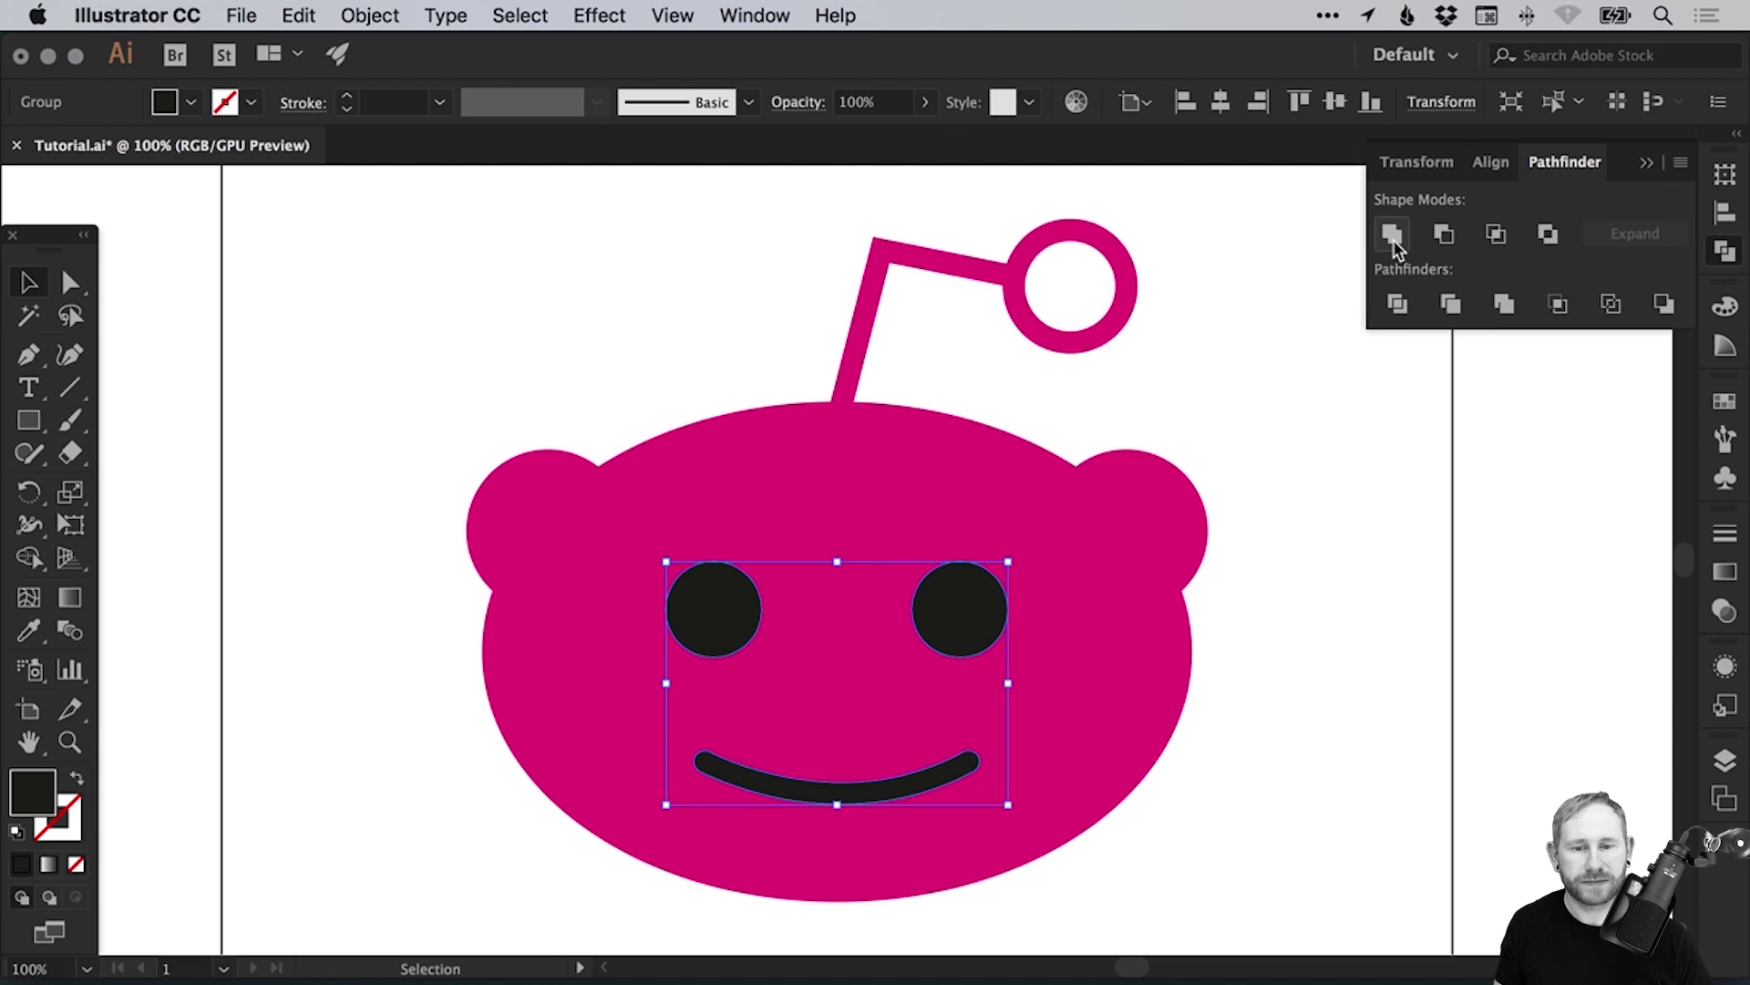
left_click(366, 16)
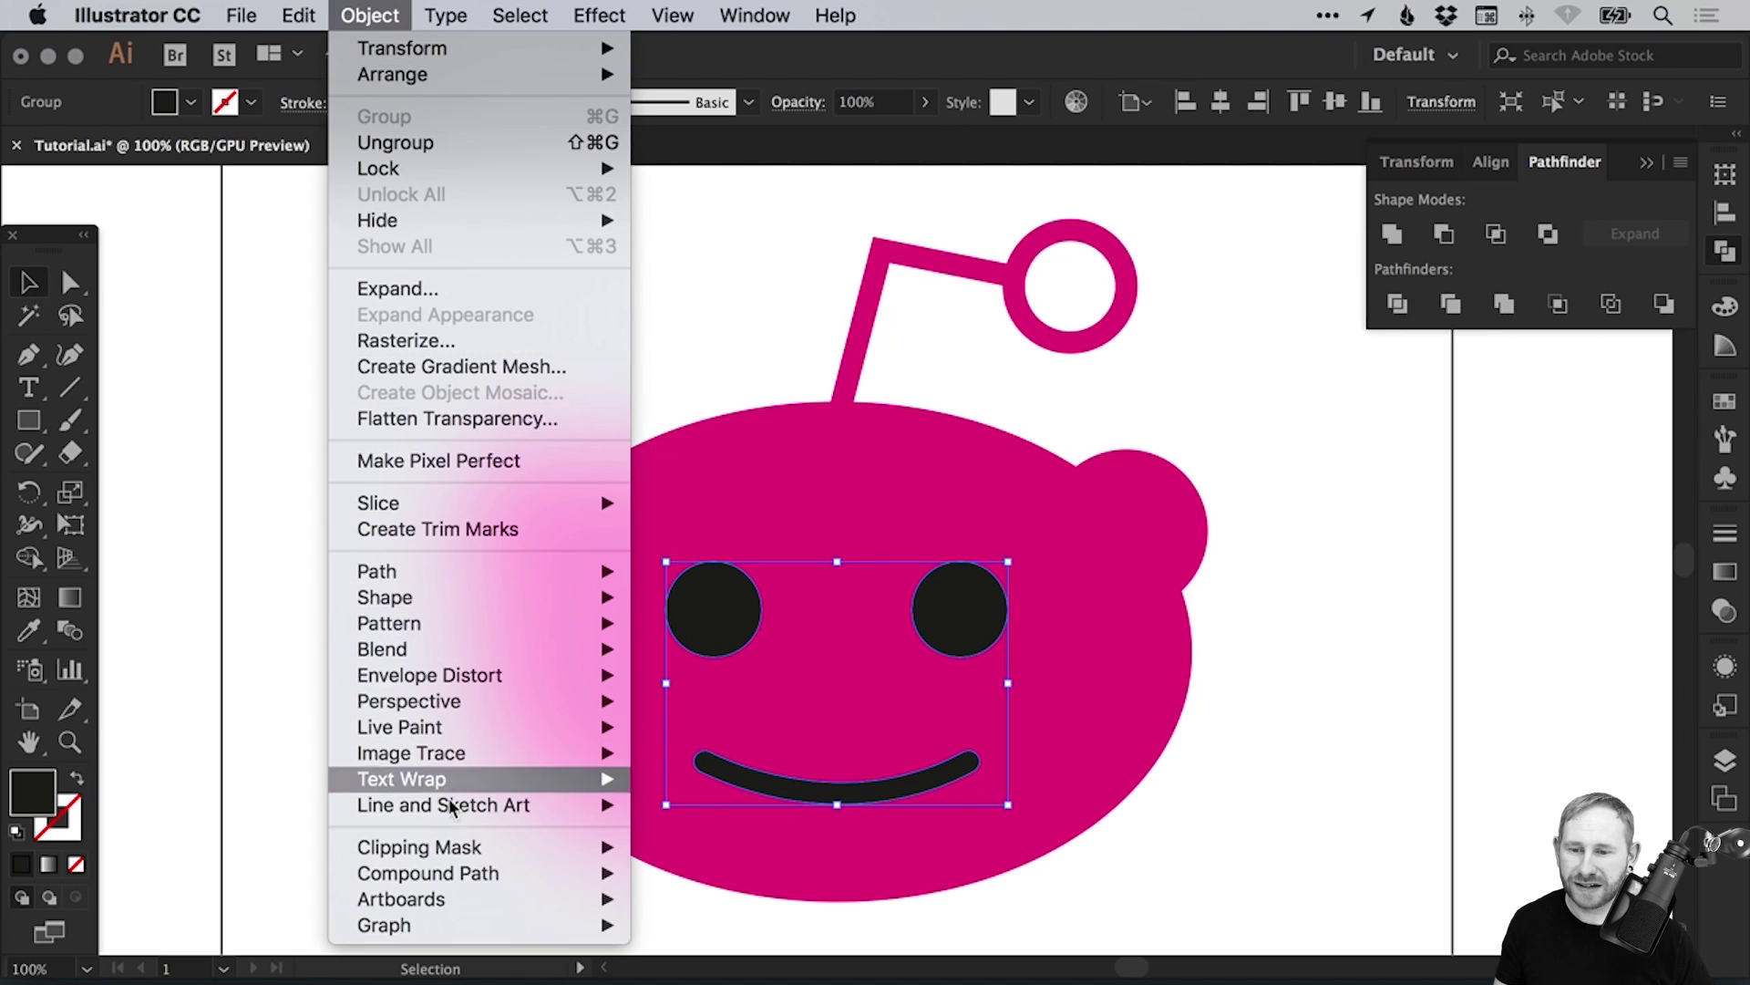
mouse_move(438, 873)
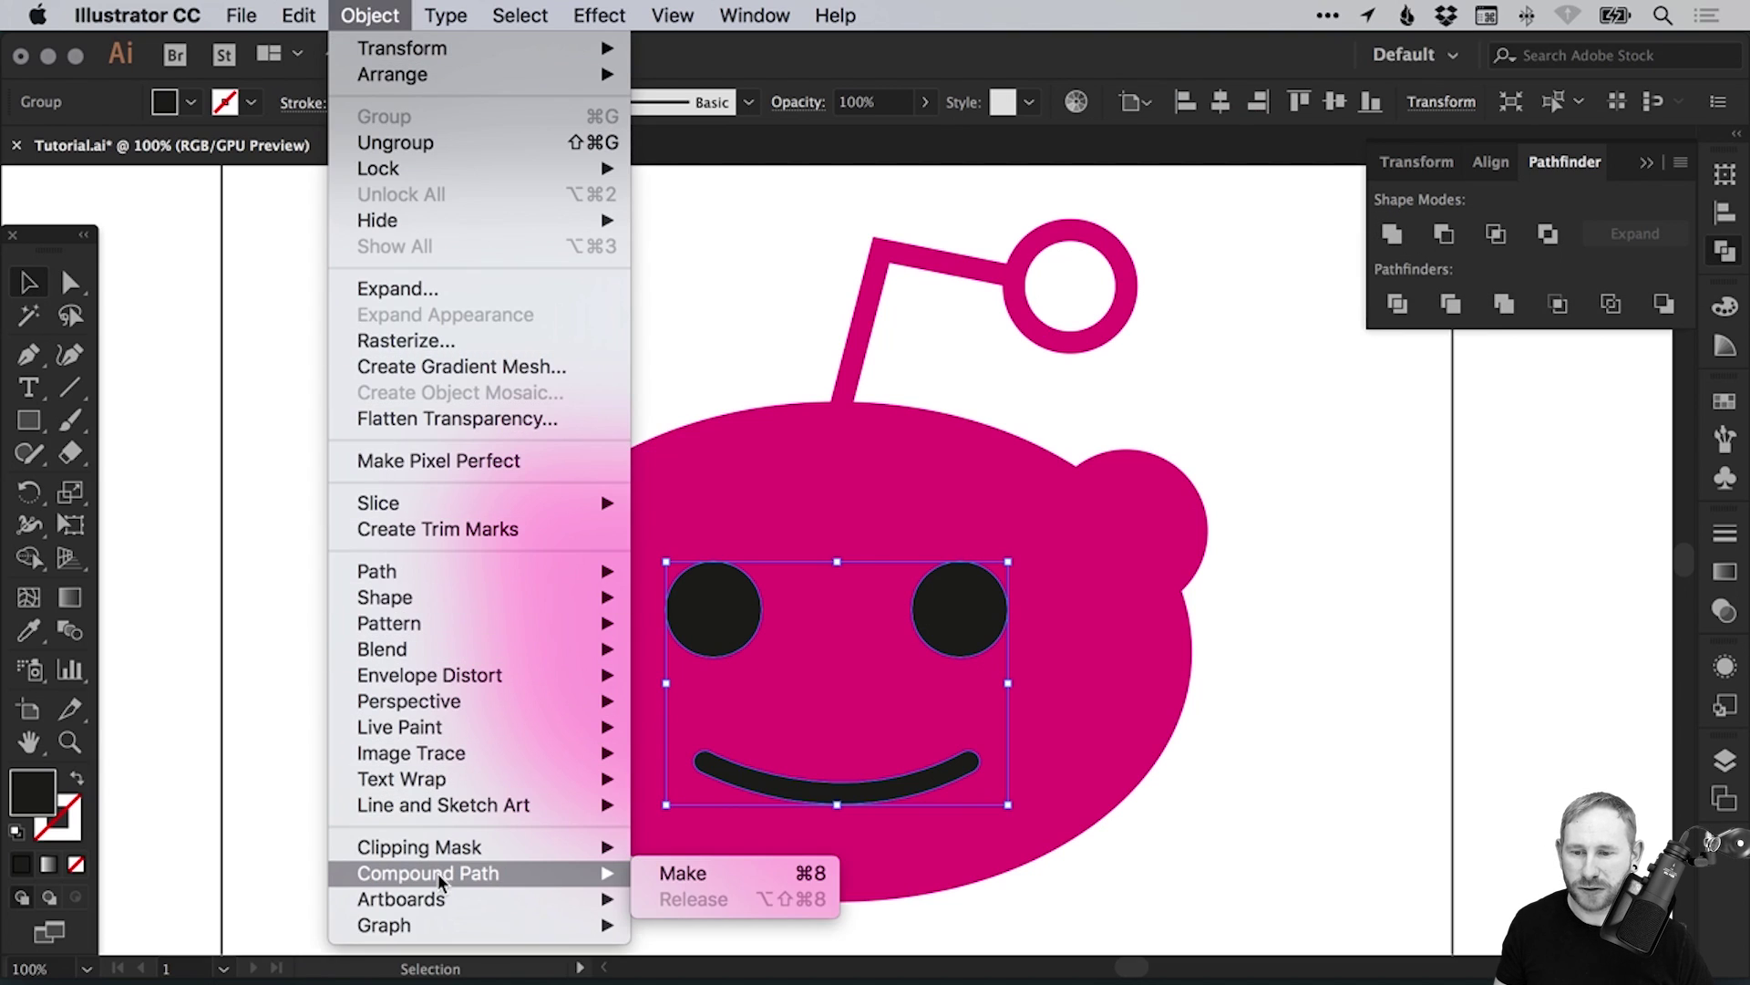
left_click(692, 869)
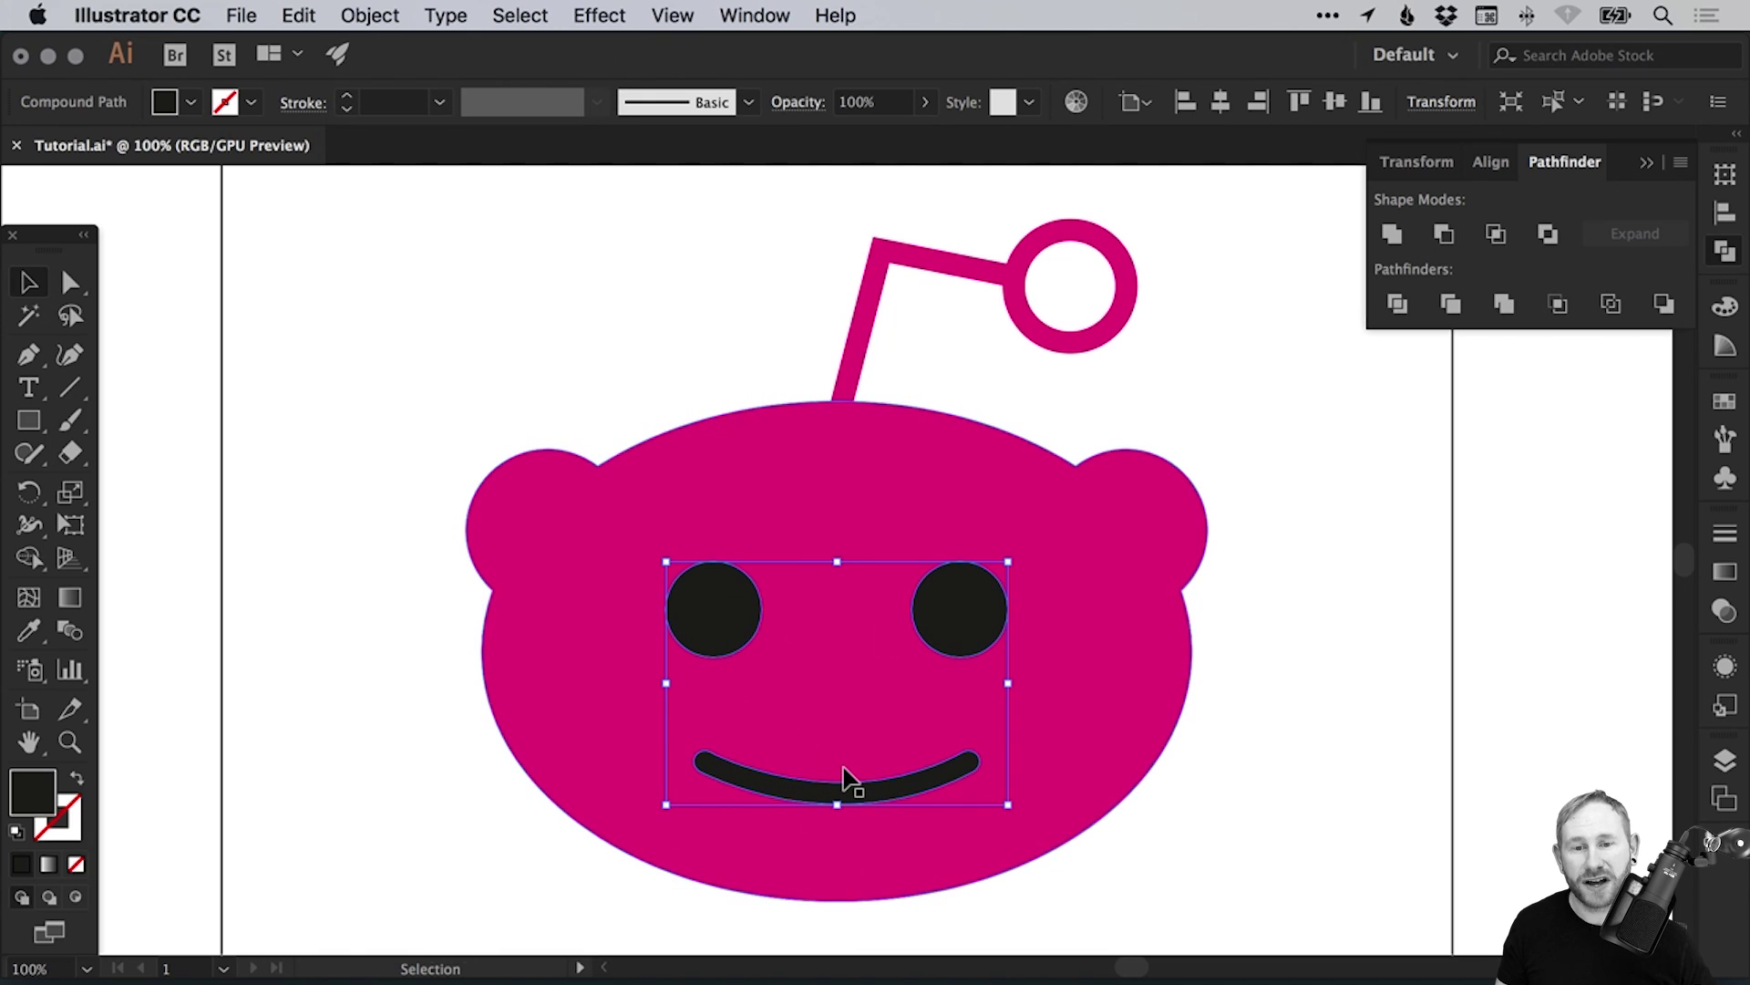
left_click(1719, 255)
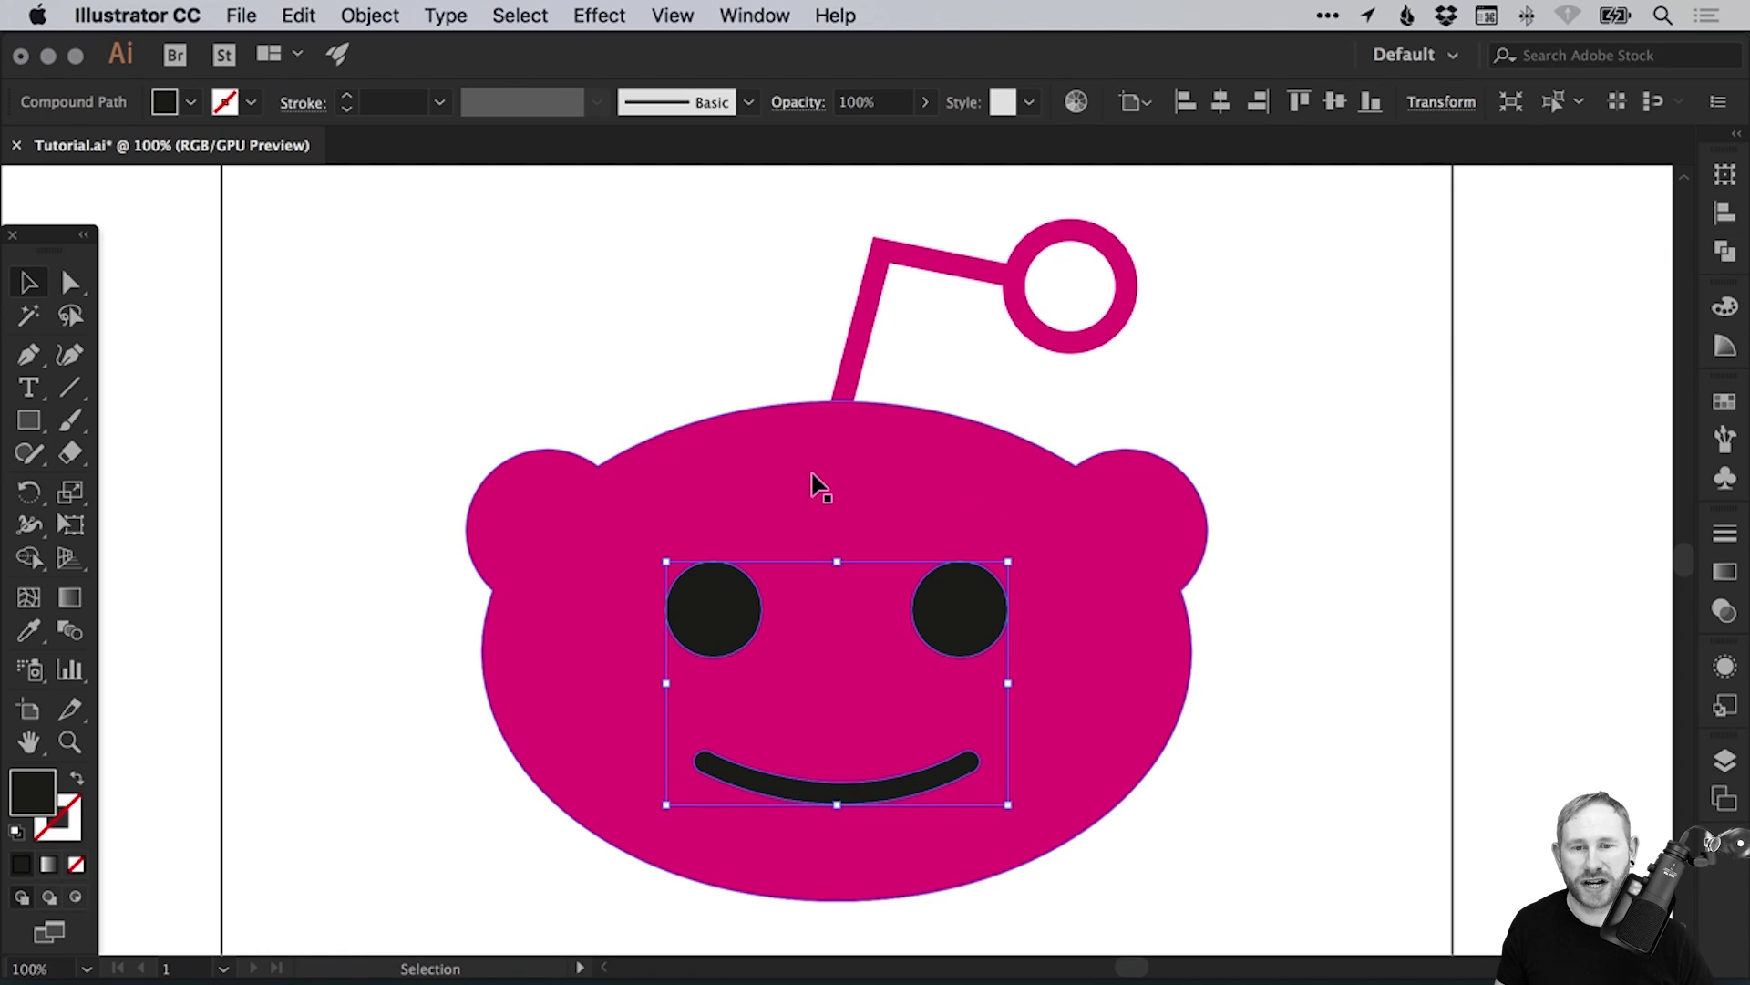
Test-move the face features and the head, undoing each move.
left_click(1302, 425)
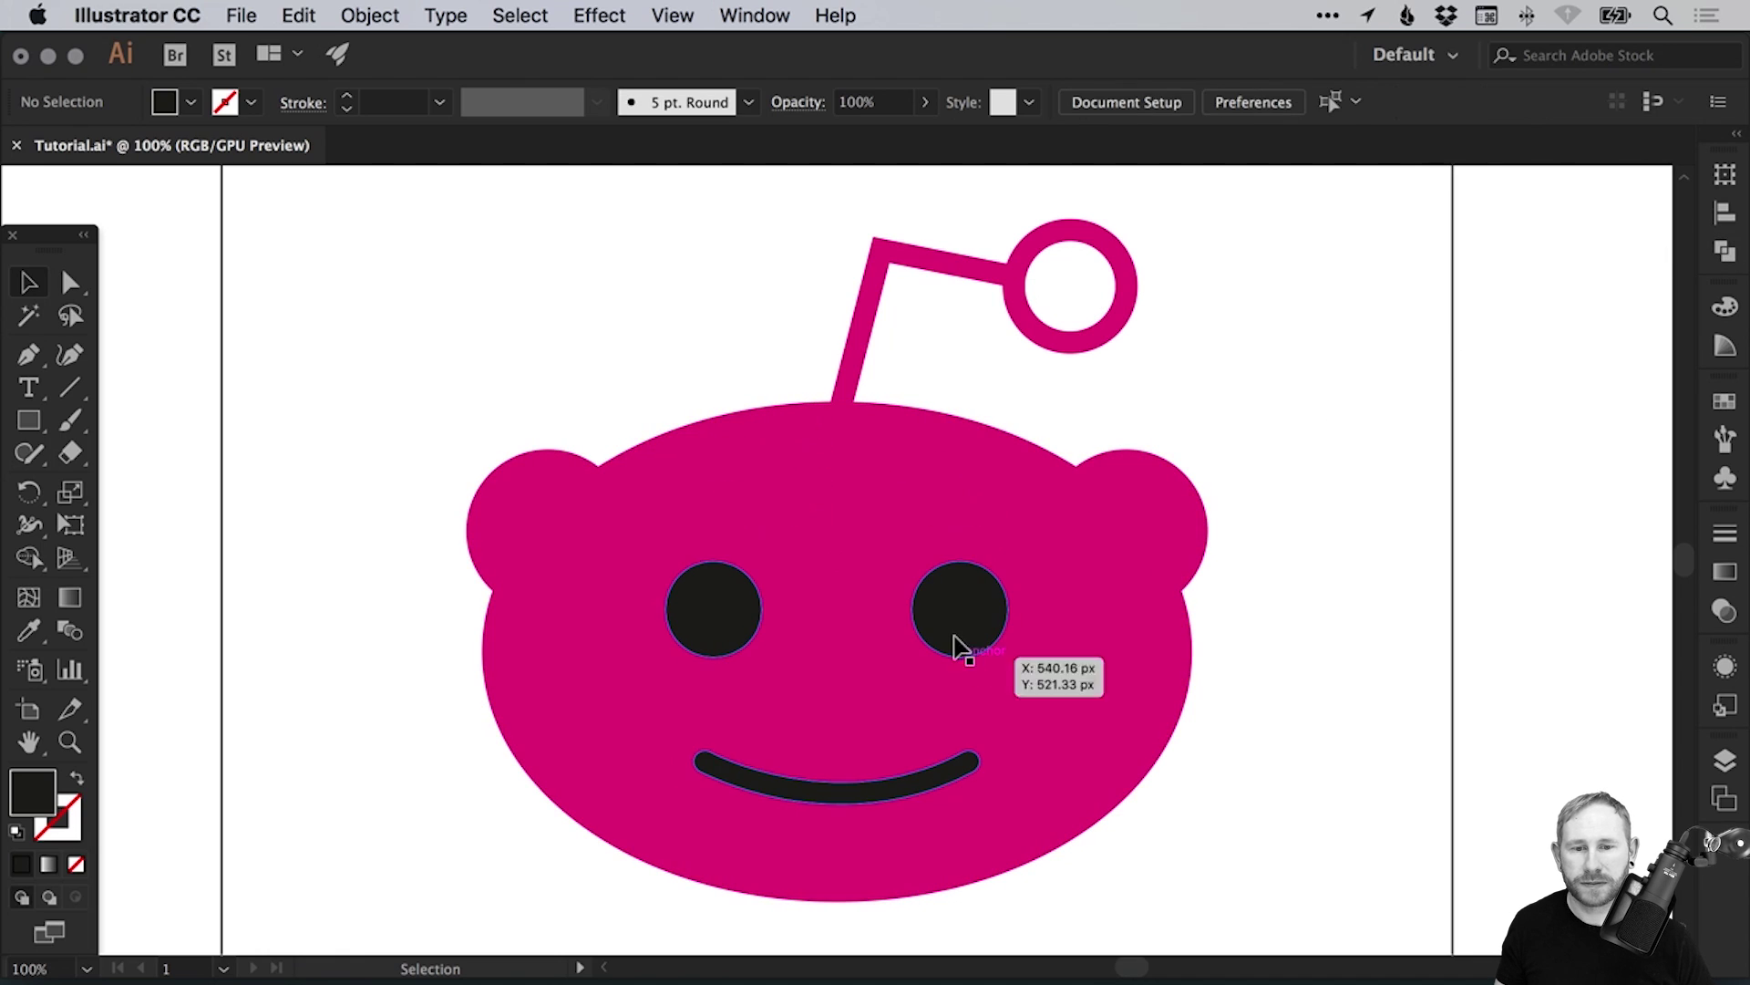
left_click_drag(957, 645, 540, 599)
key("super+z")
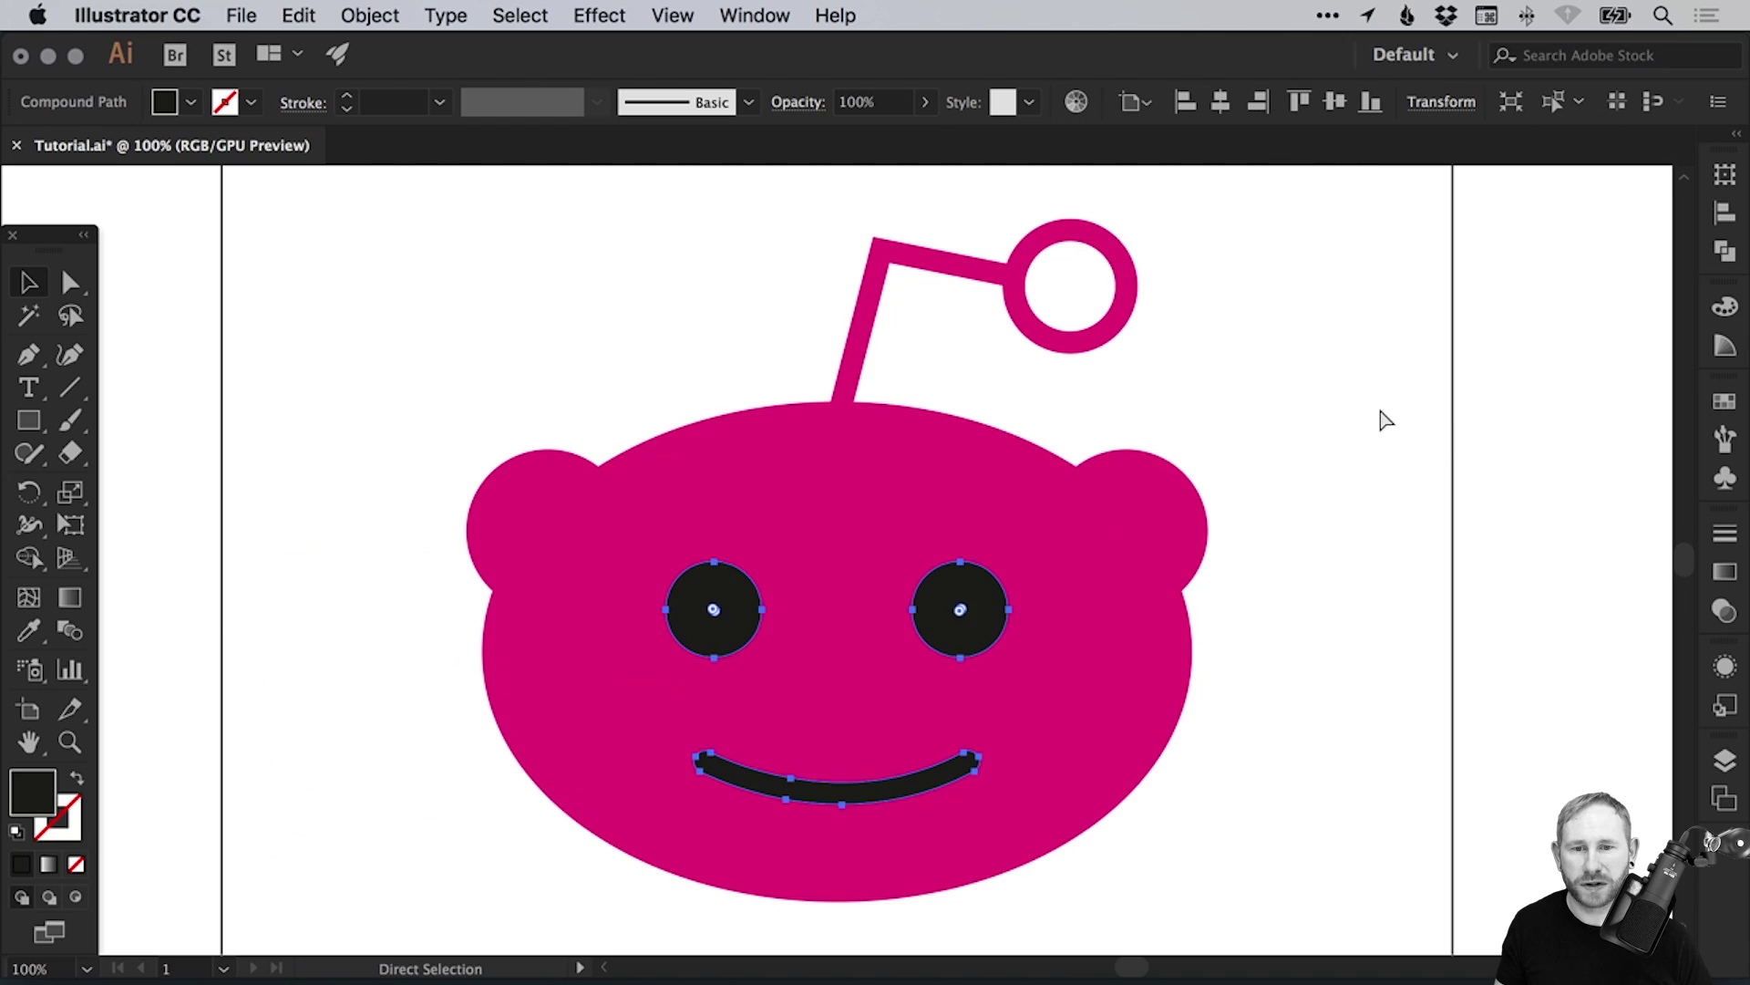
left_click_drag(754, 461, 1321, 484)
key("super+z")
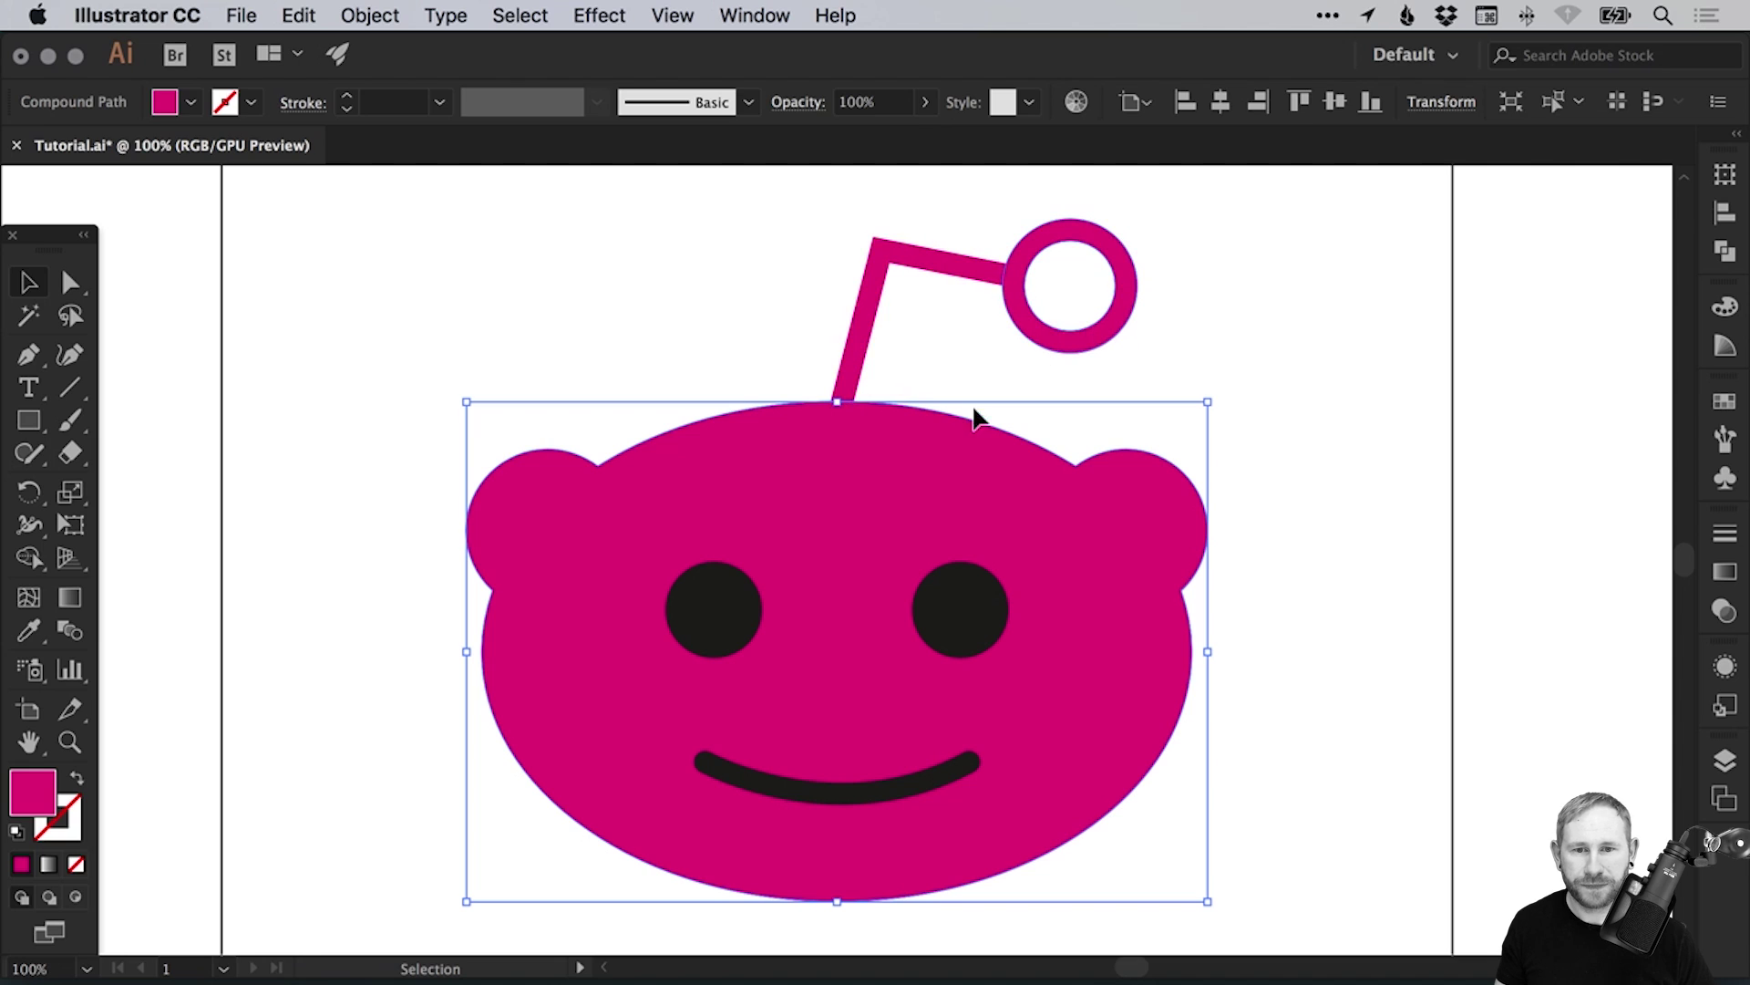
Delete the antenna ball's inner circle, leaving a solid magenta disc.
left_click(85, 285)
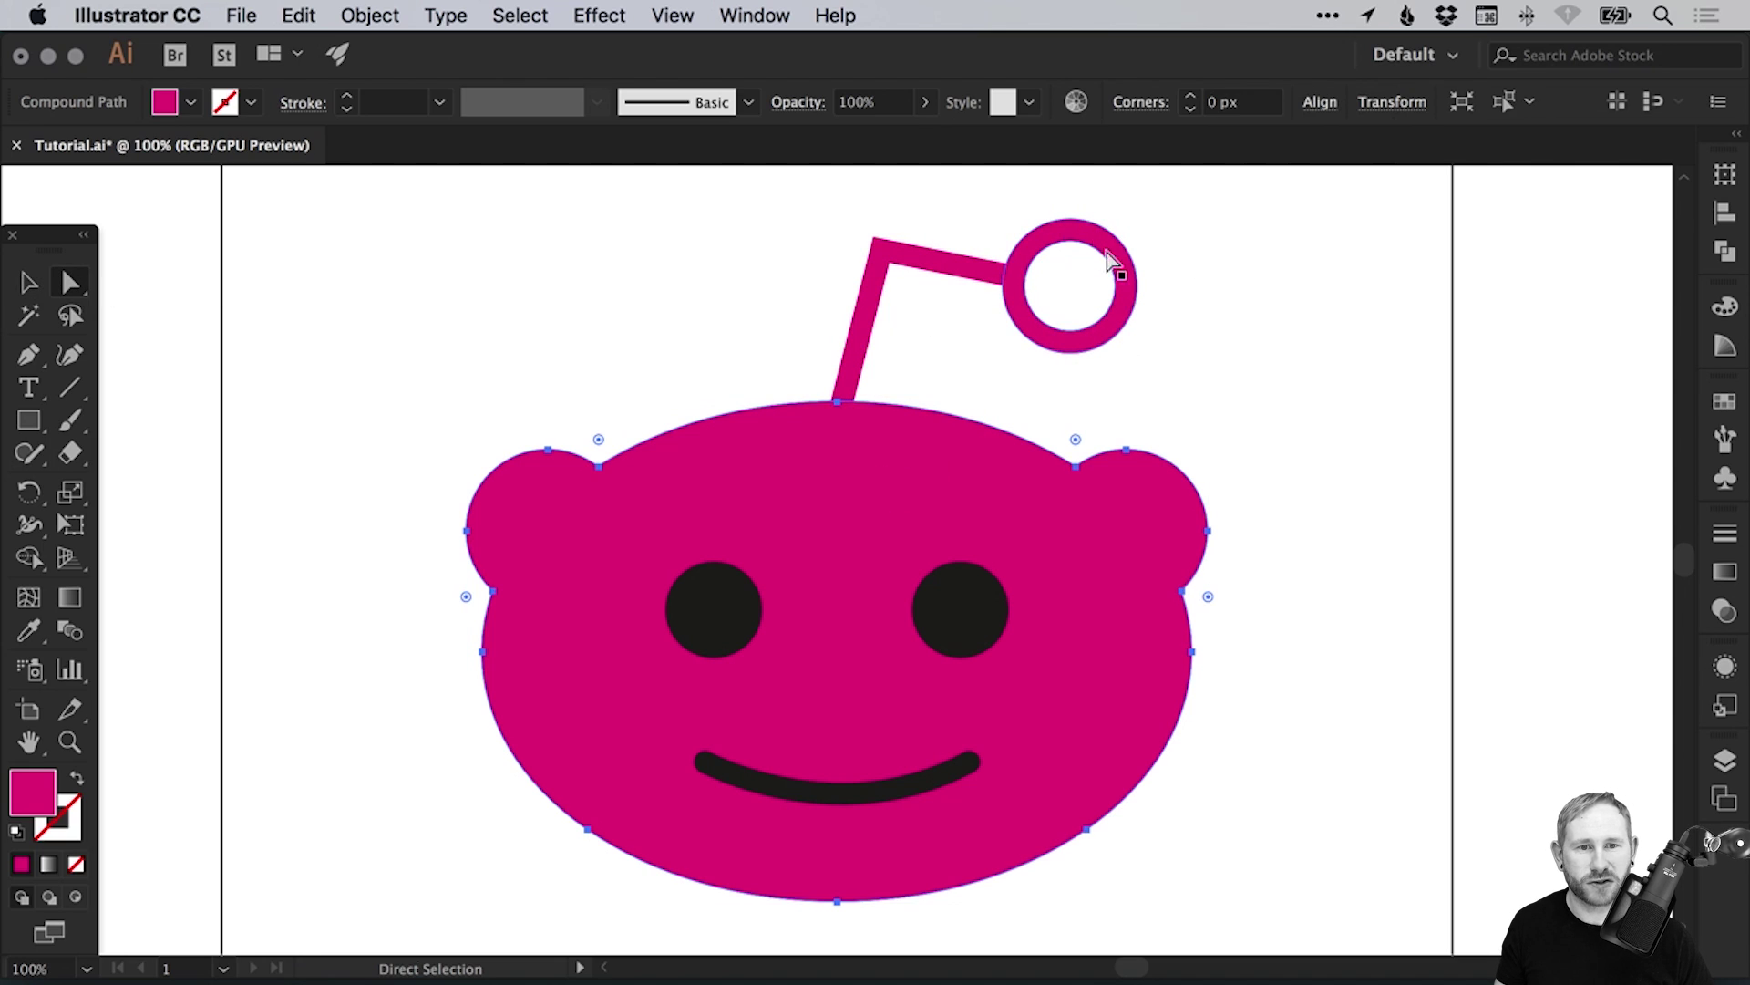
left_click(1116, 288)
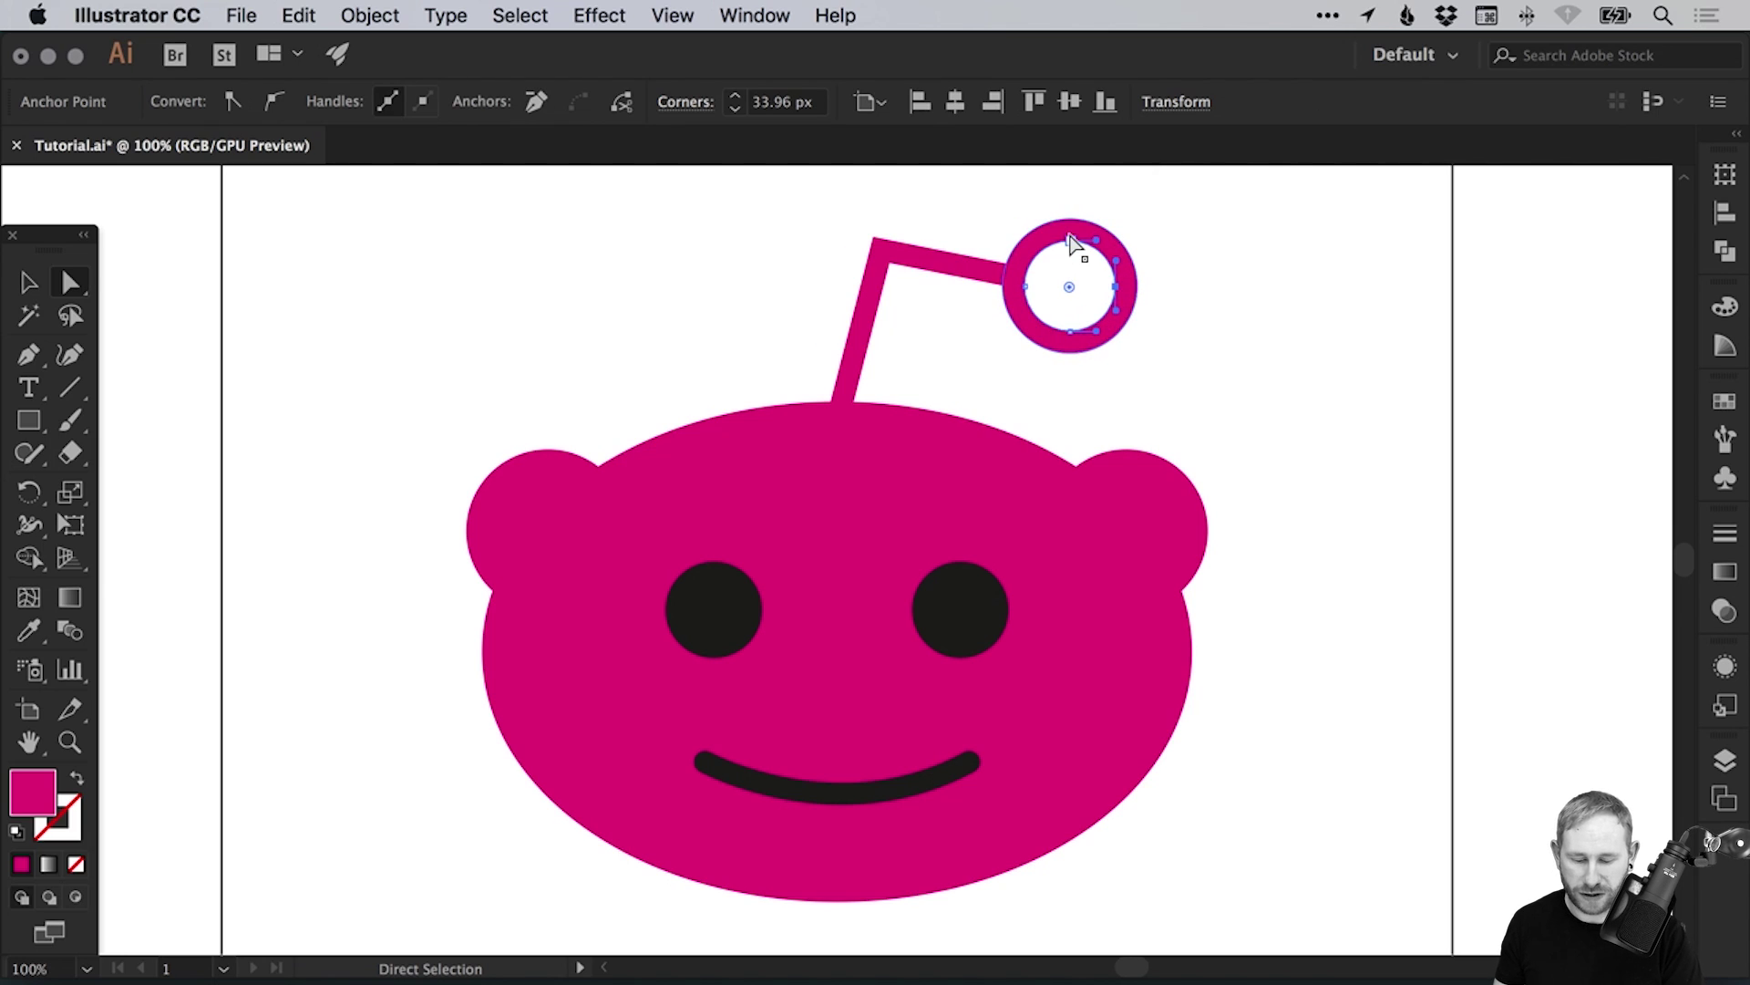
key("Delete")
key("Delete")
key("v")
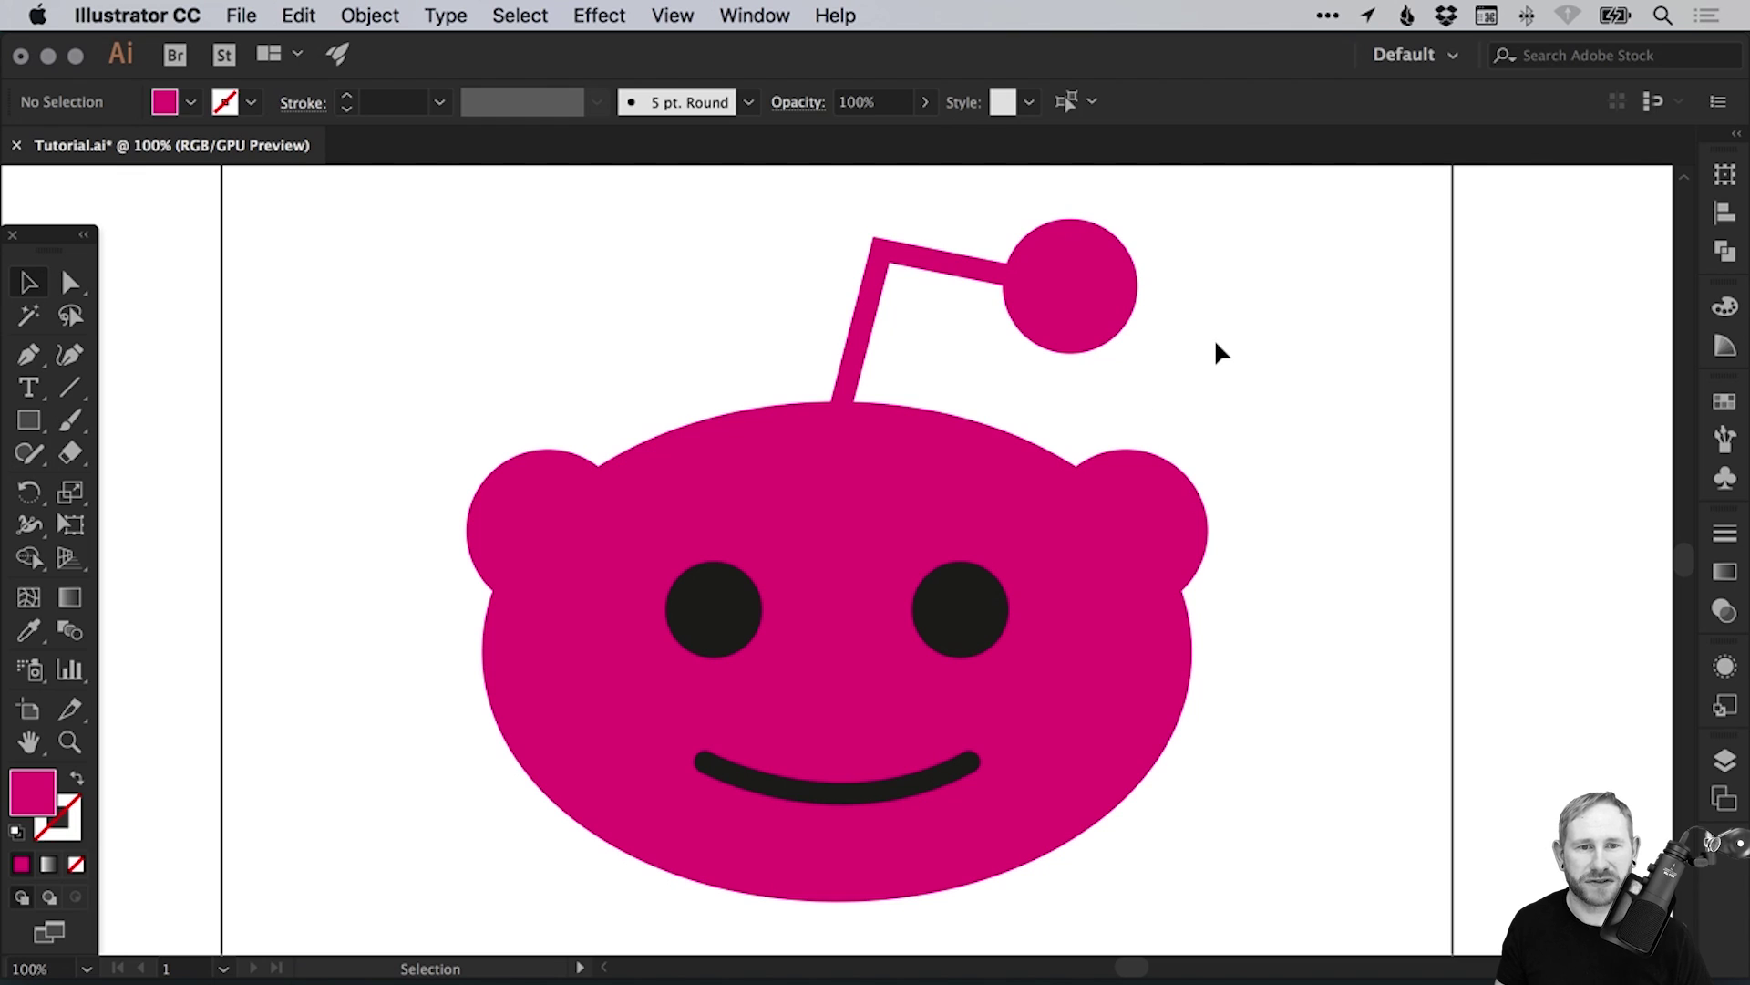
left_click(1231, 328)
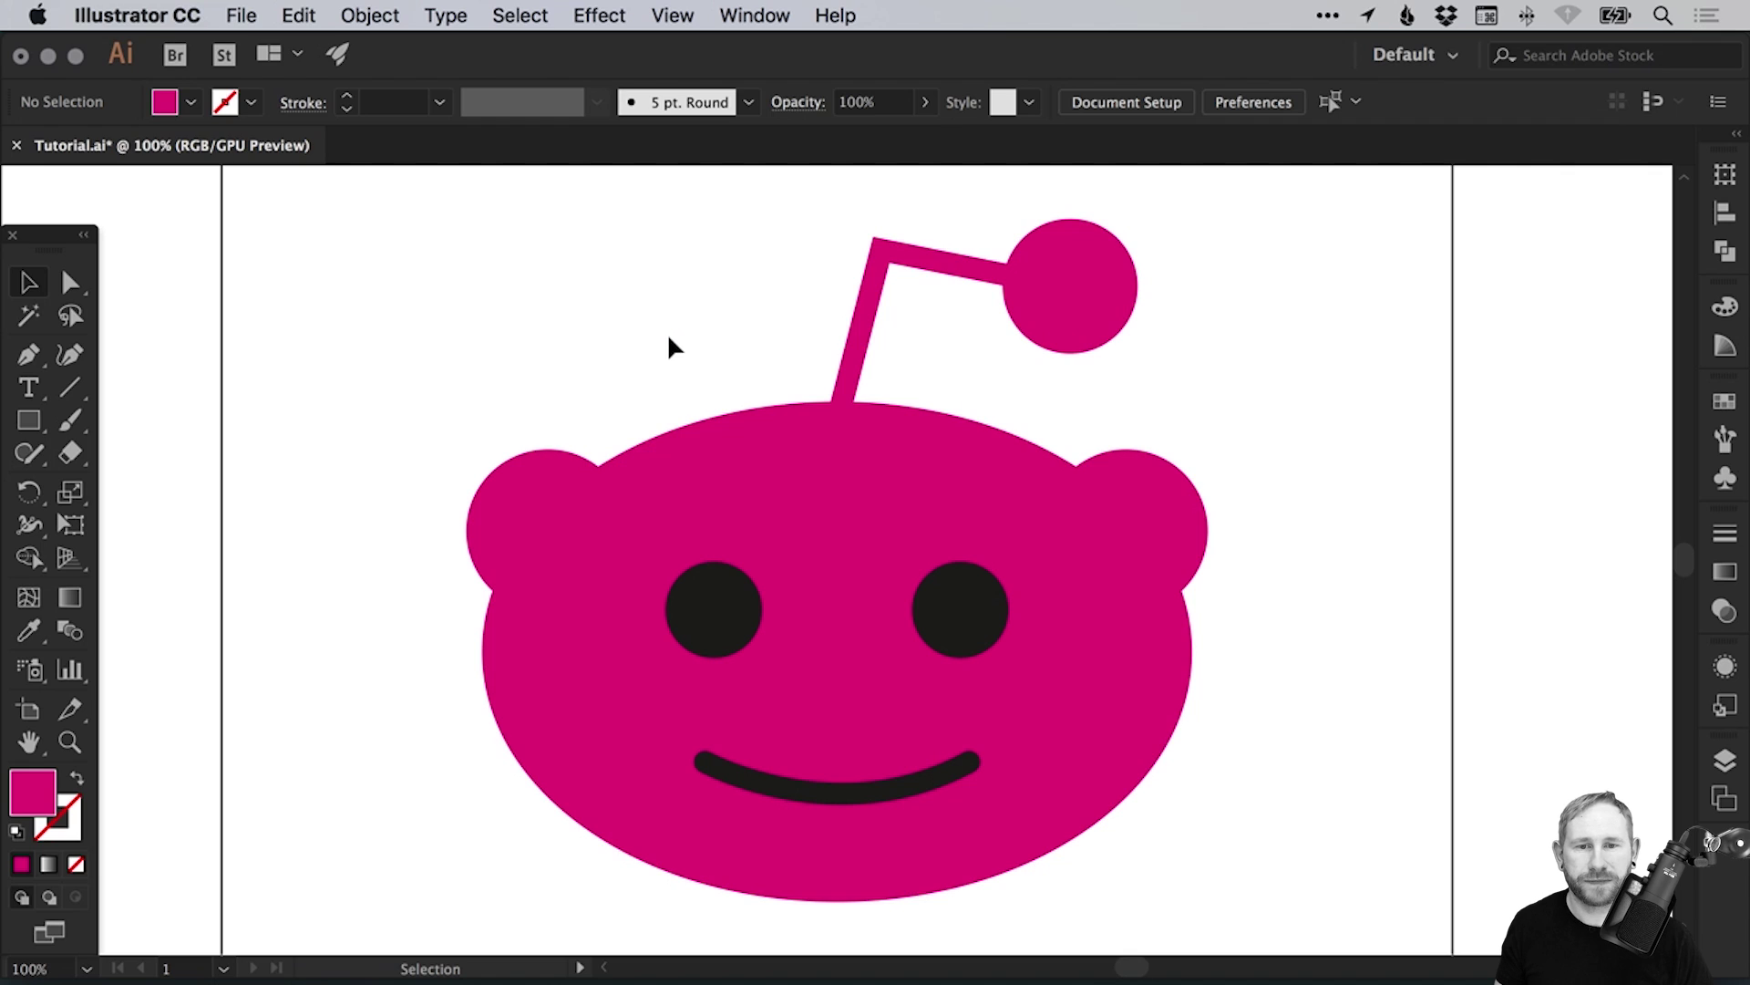
Select the head, ears, antenna and ball and Unite them in Pathfinder.
left_click_drag(657, 248, 1190, 445)
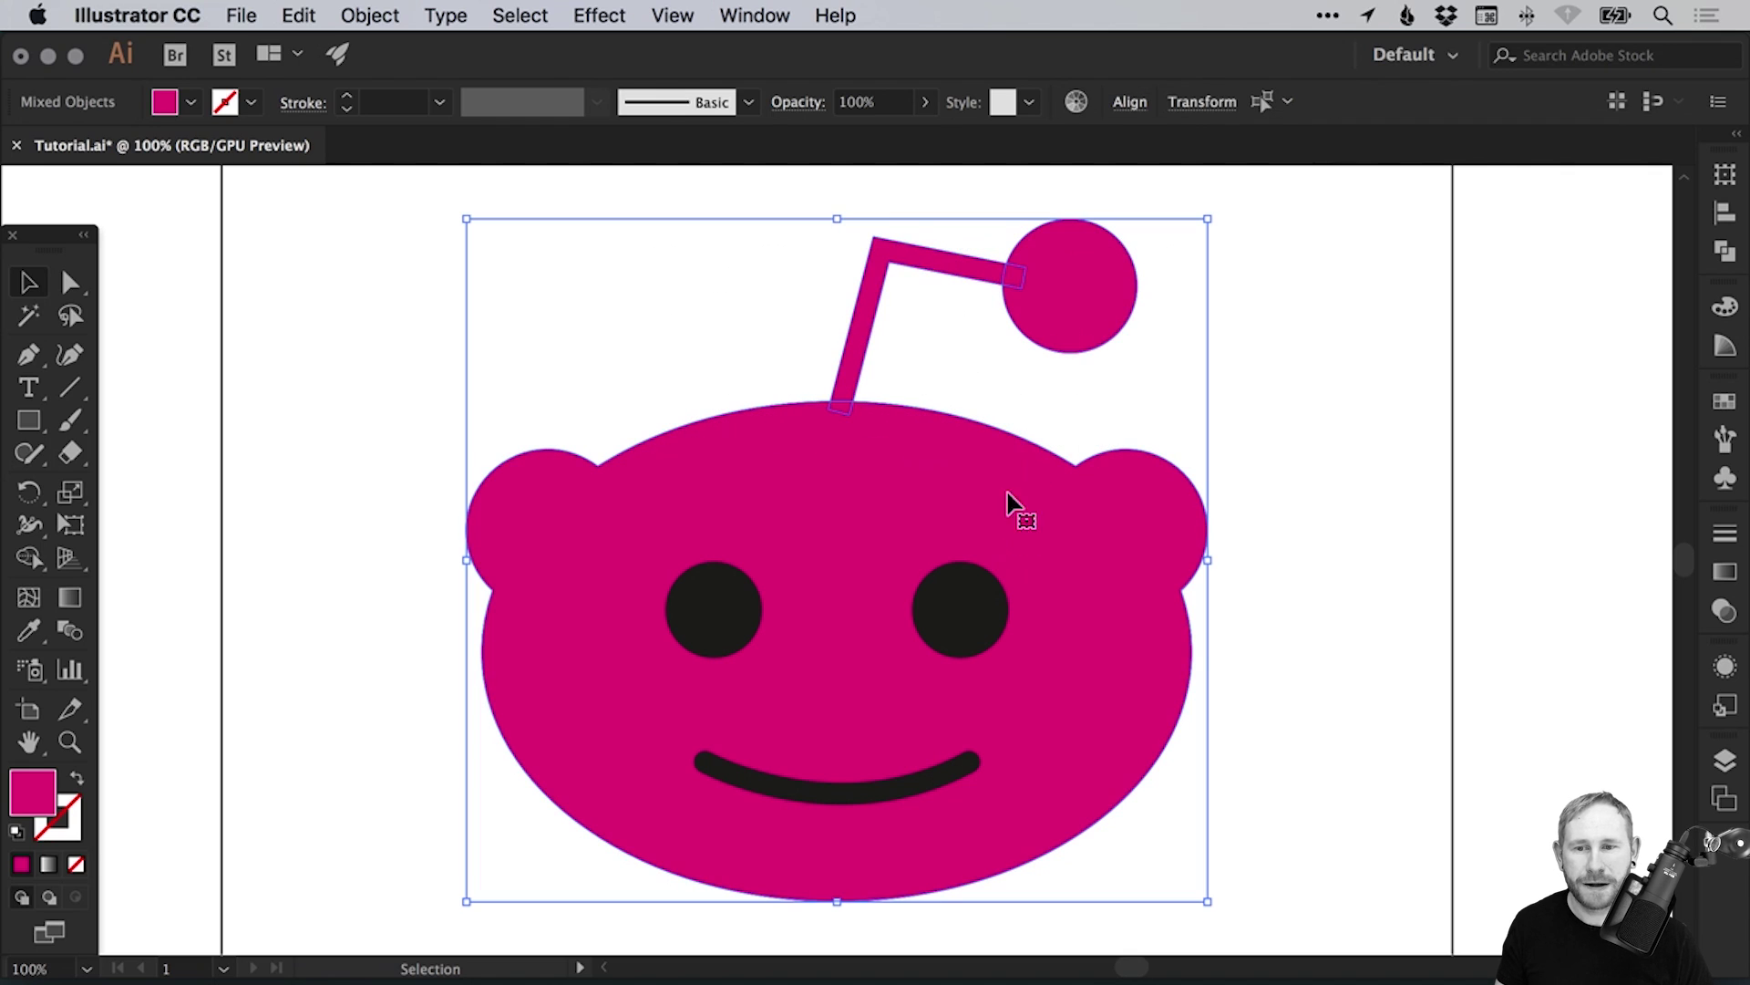
left_click(1722, 253)
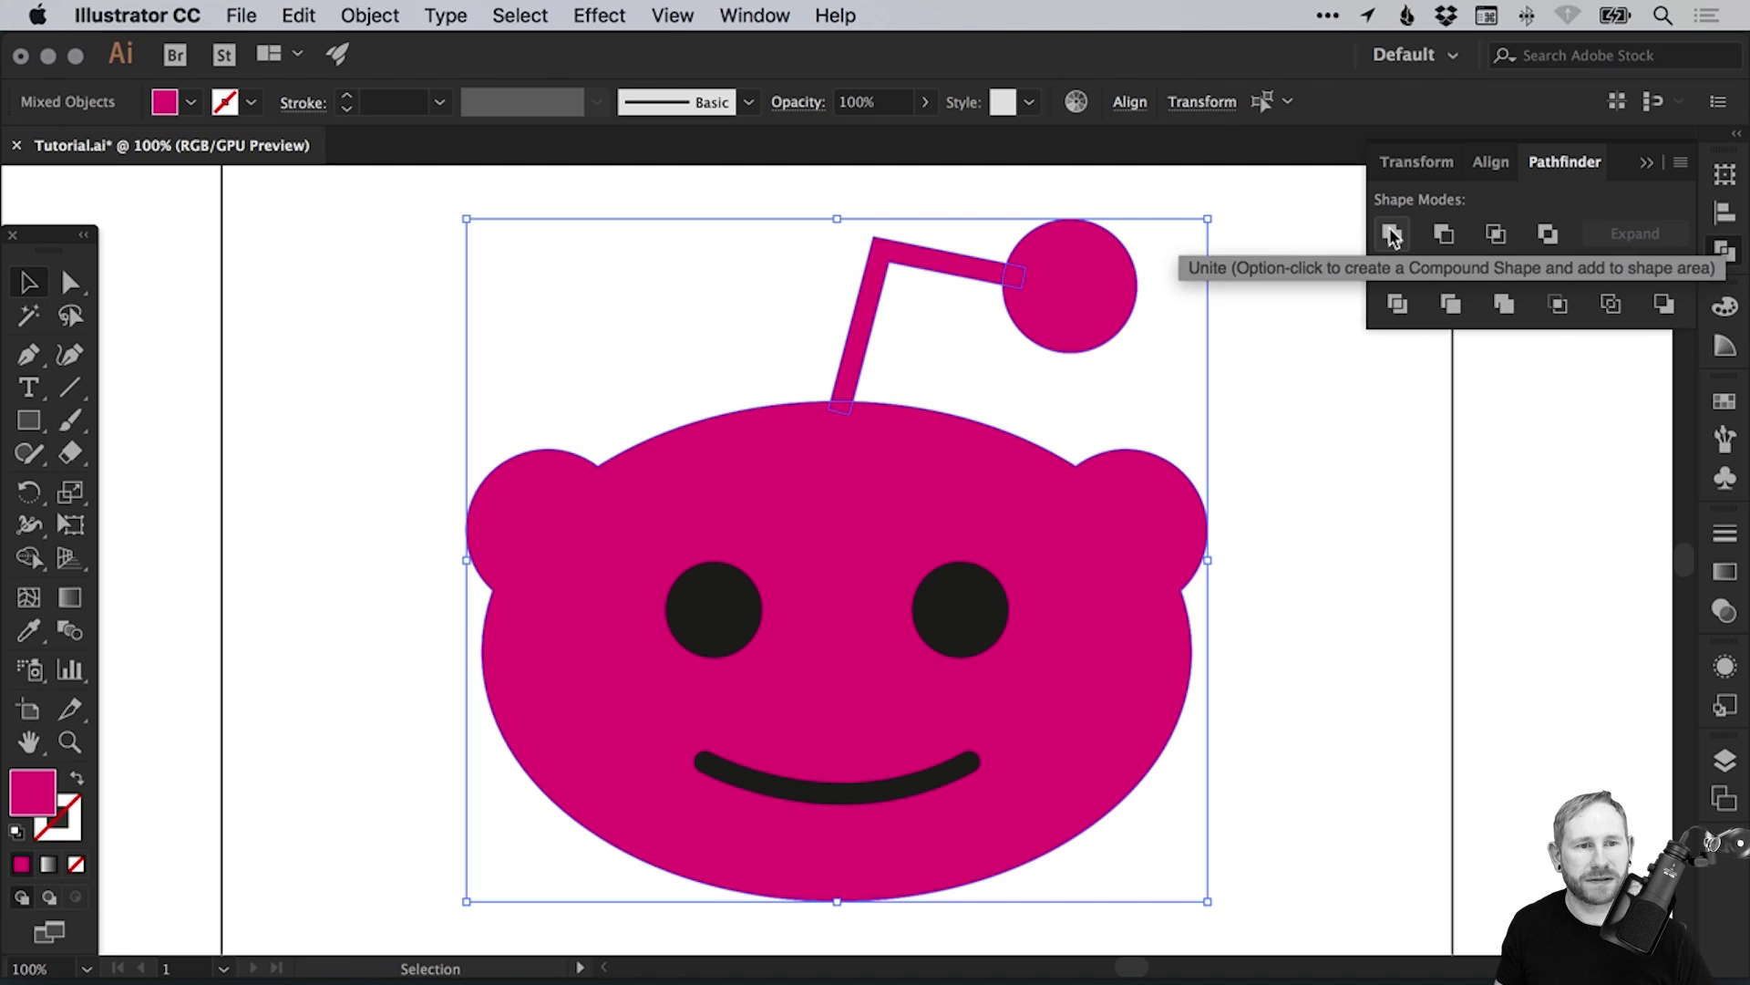
left_click(1392, 234)
left_click(1723, 254)
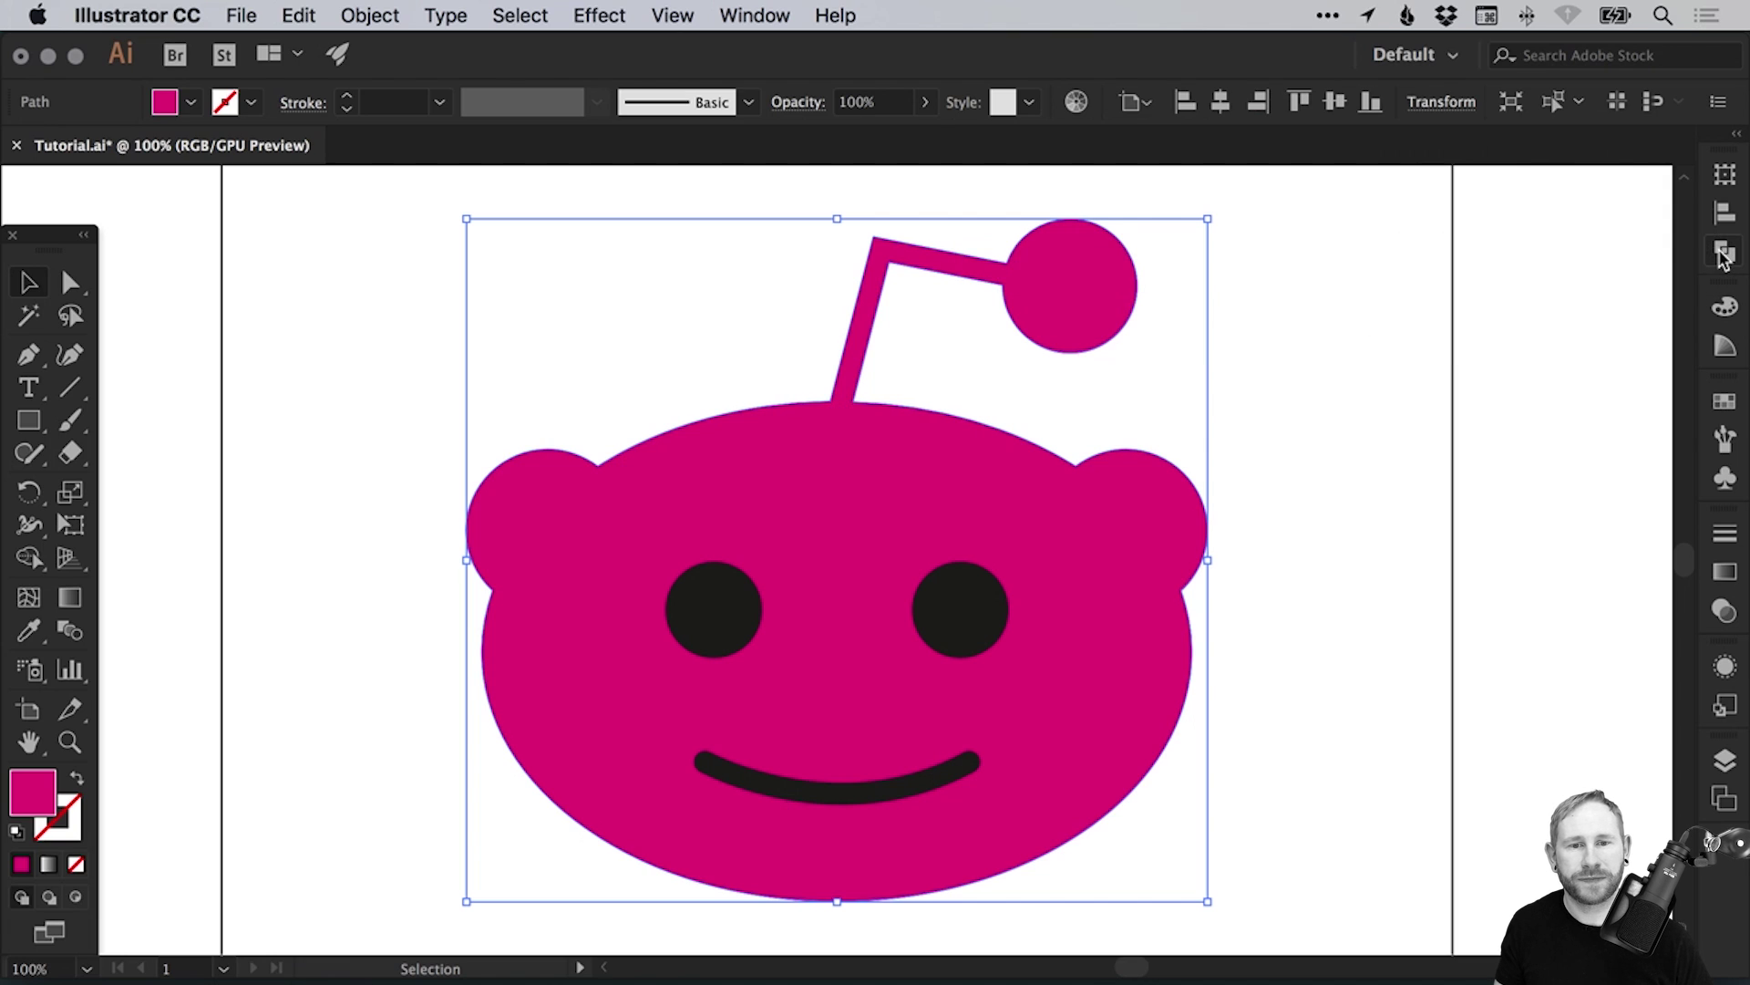
Make the merged magenta logo shape a compound path with Object > Compound Path > Make, then deselect it.
left_click(384, 13)
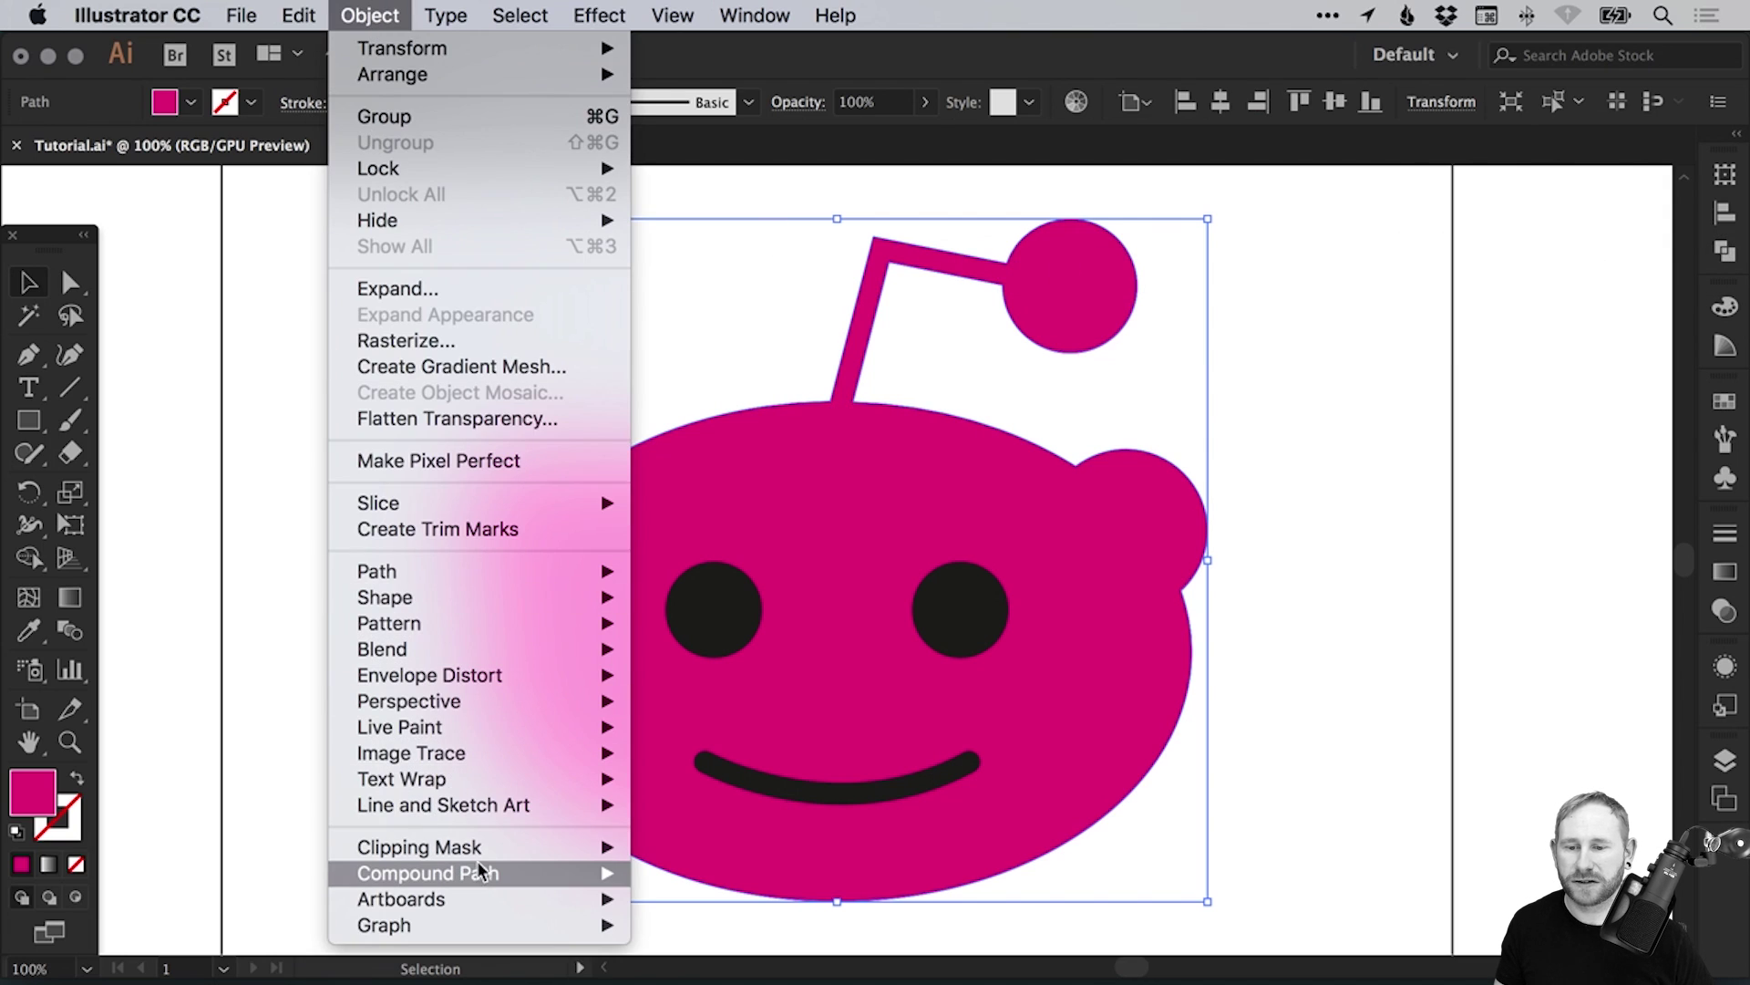
mouse_move(480, 876)
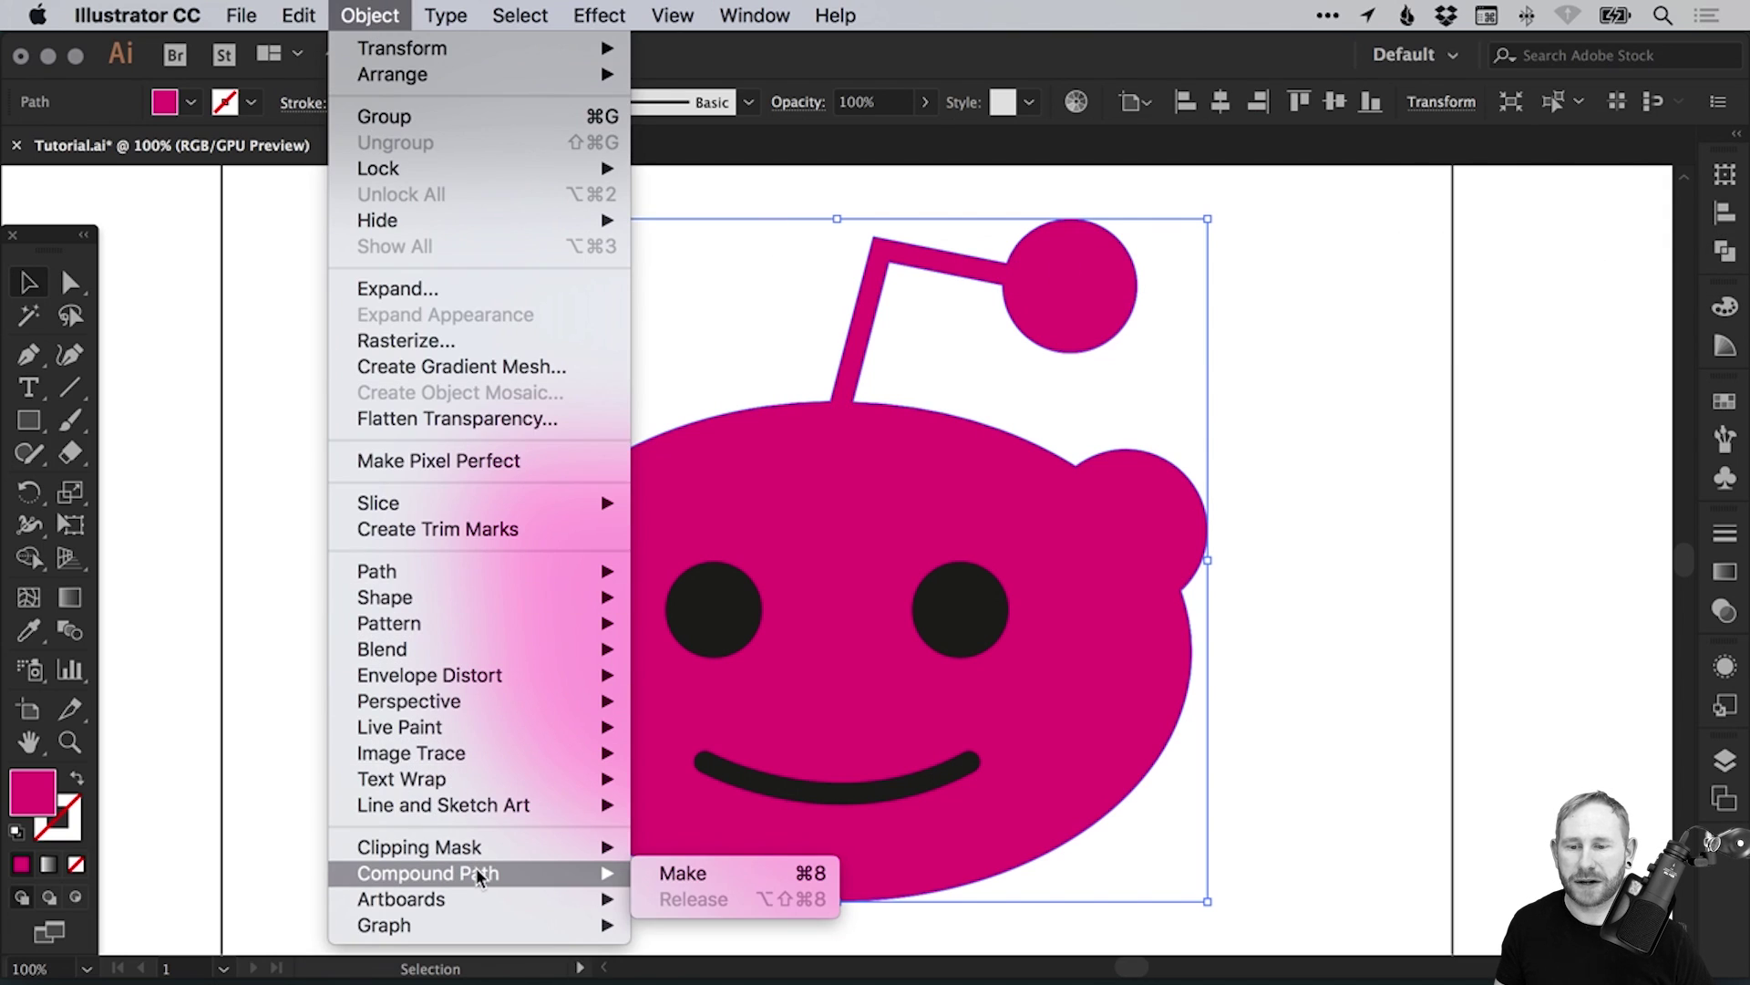
left_click(711, 867)
left_click(1352, 326)
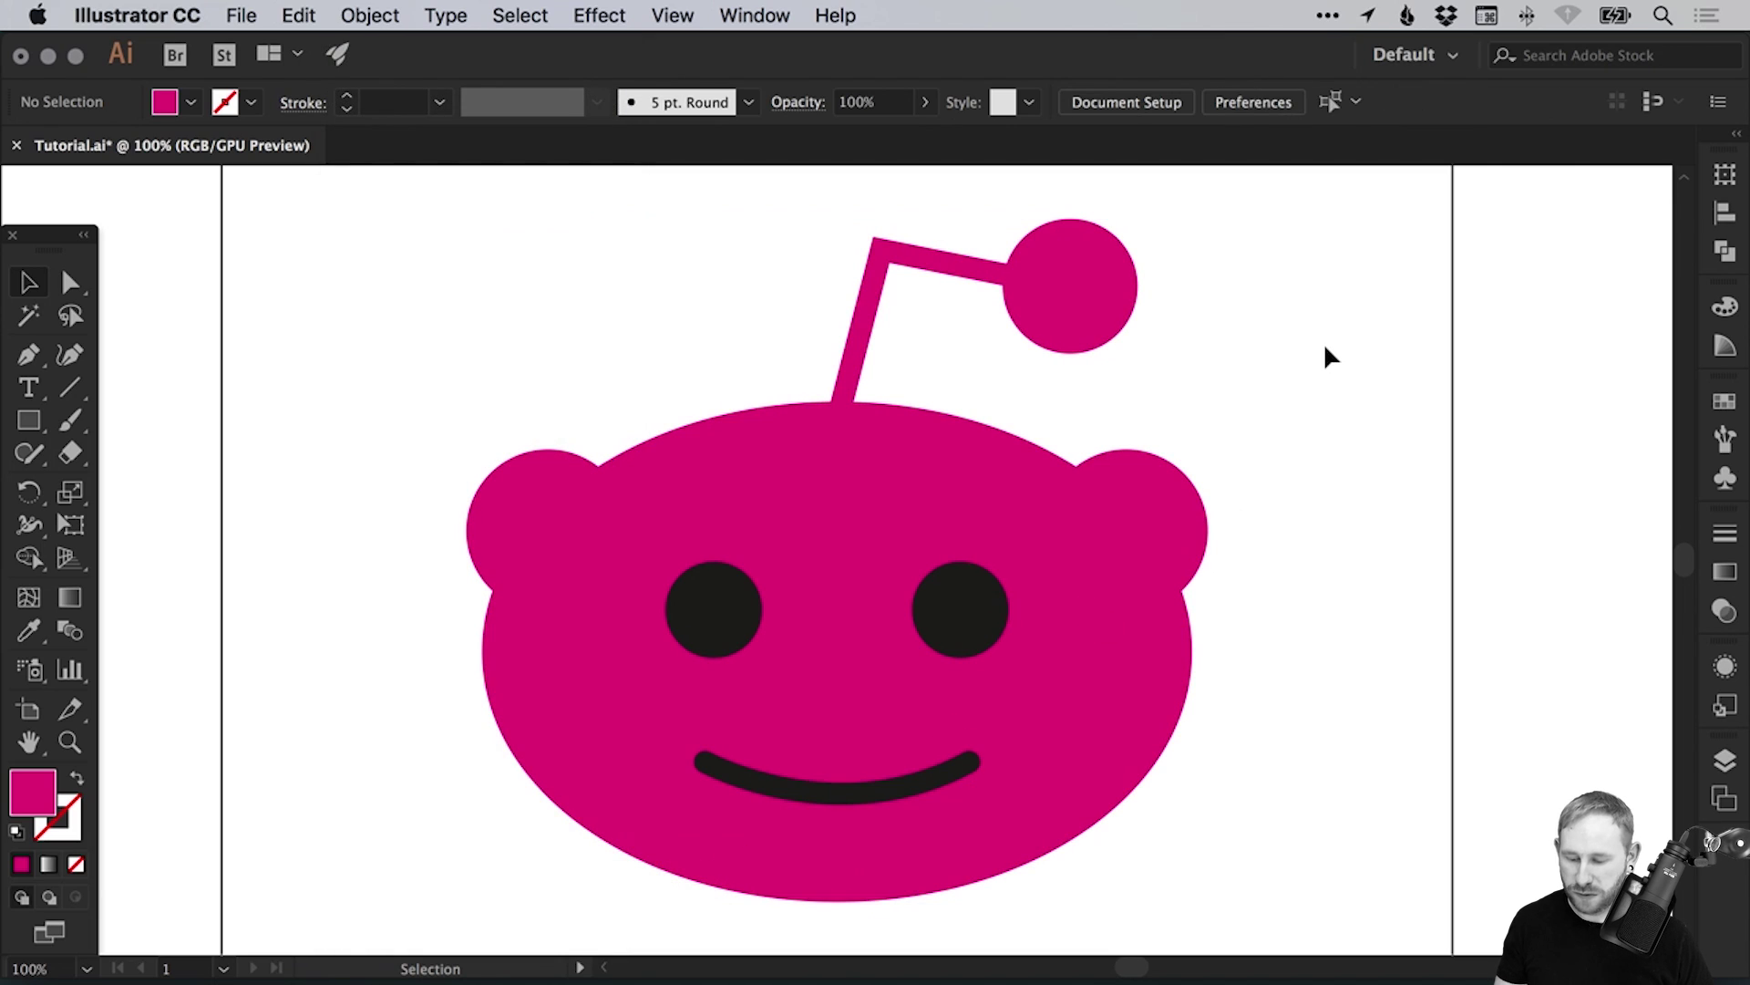
Switch to Direct Selection and check the artwork in Outline mode before returning to Preview.
key("a")
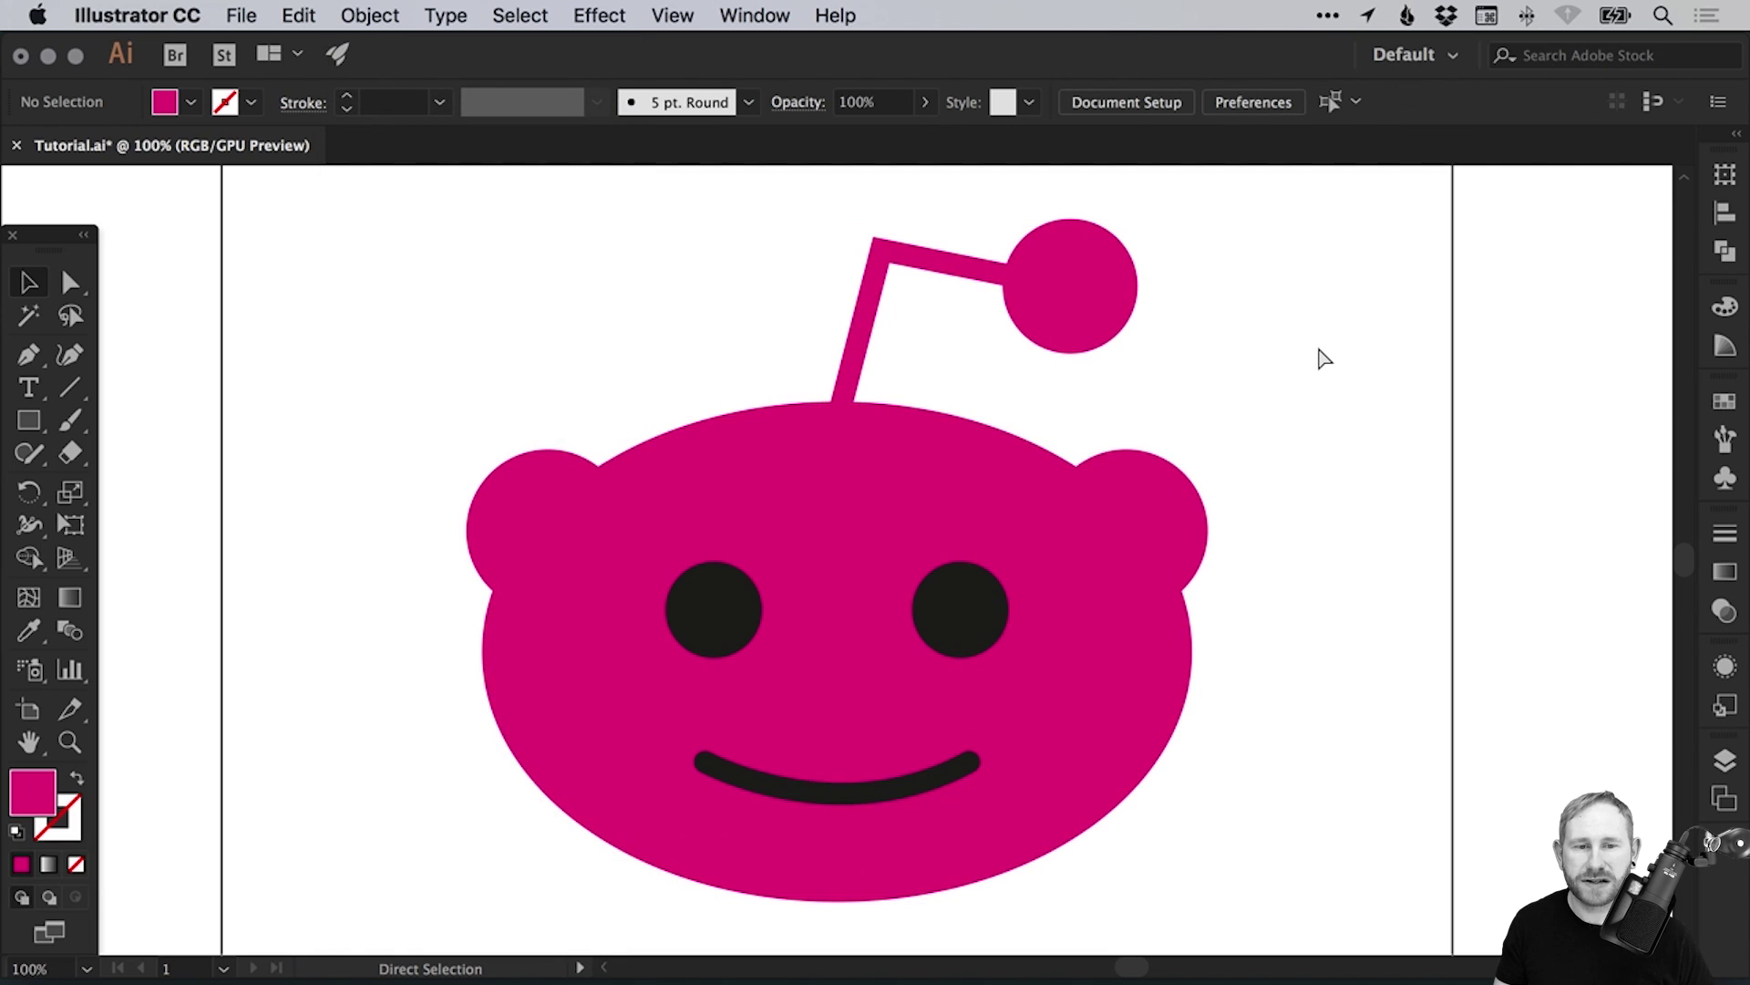
key("super+y")
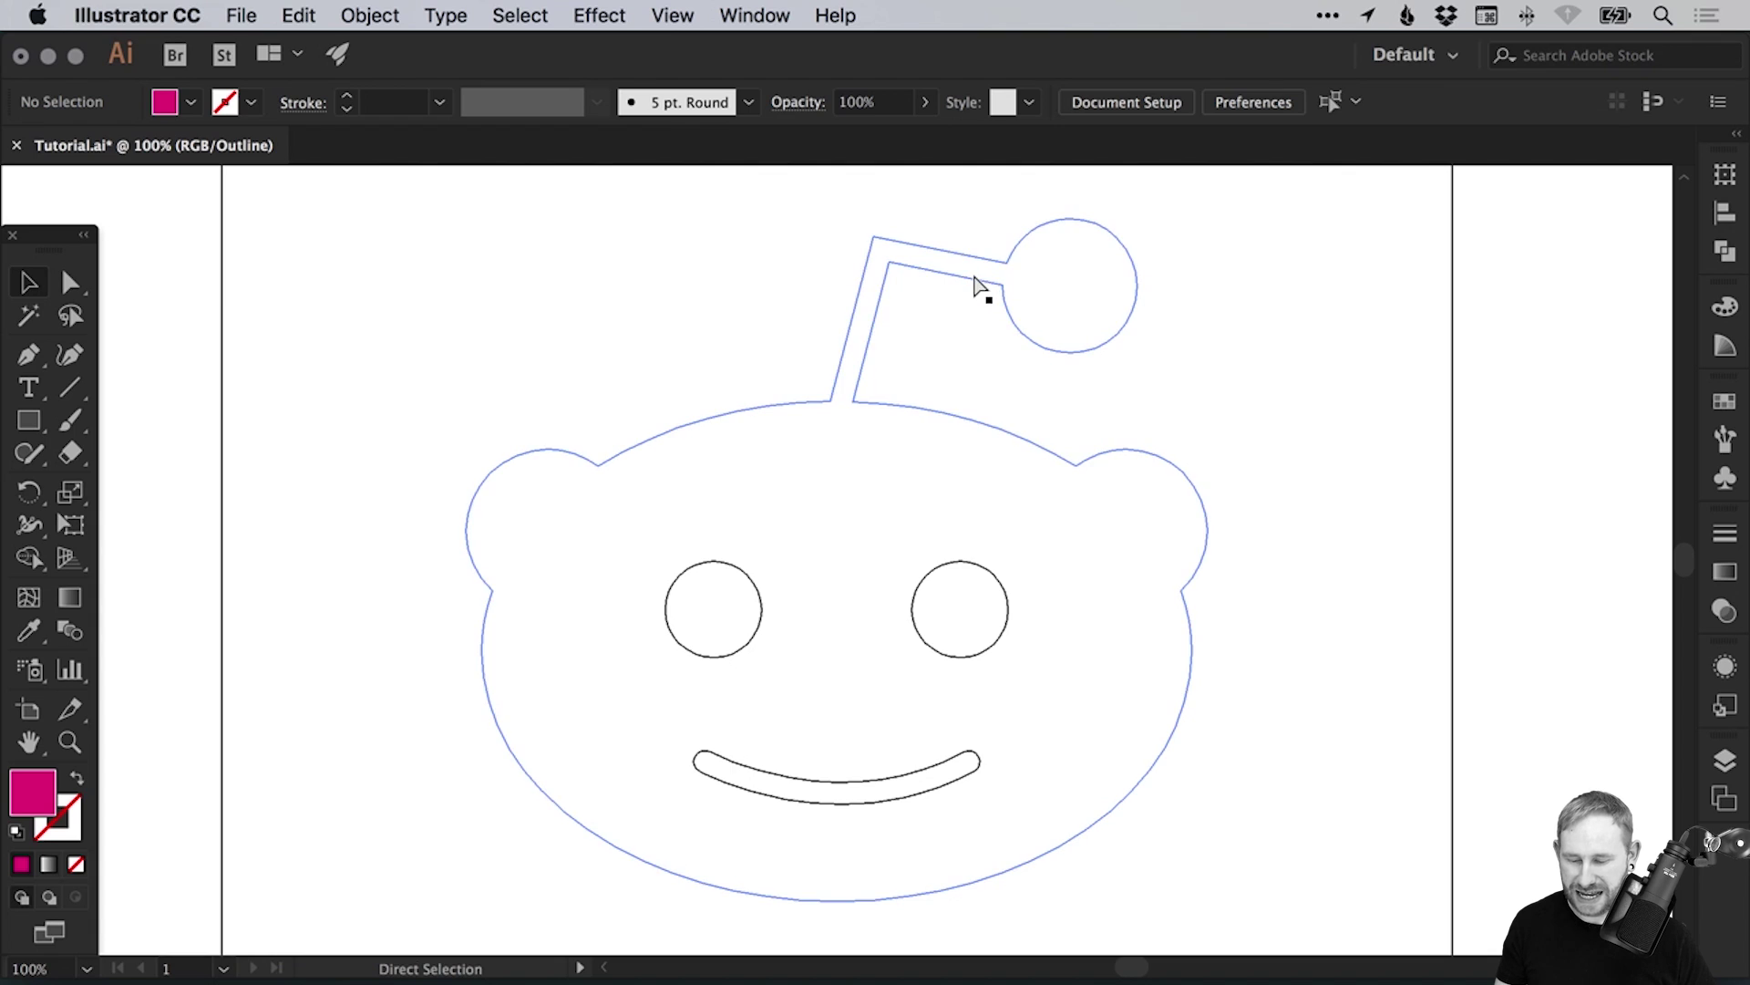
key("super+y")
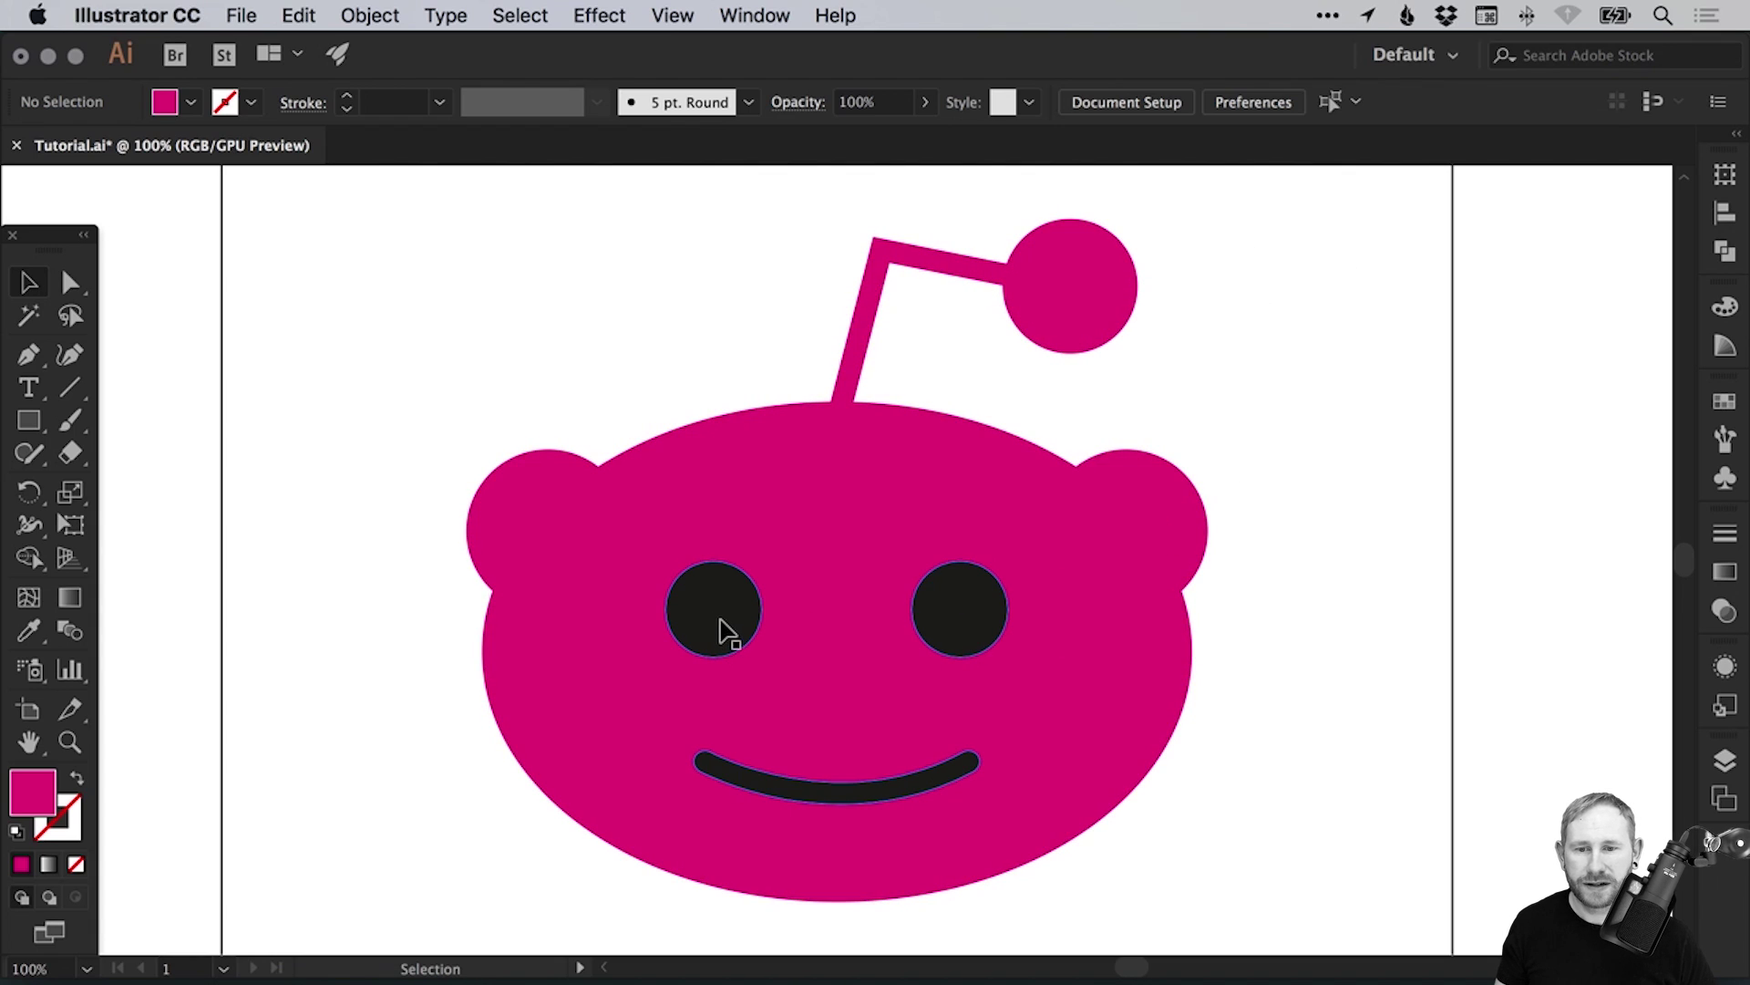
Select the magenta head plus eyes and mouth, apply Pathfinder Minus Front, then deselect.
left_click(774, 477)
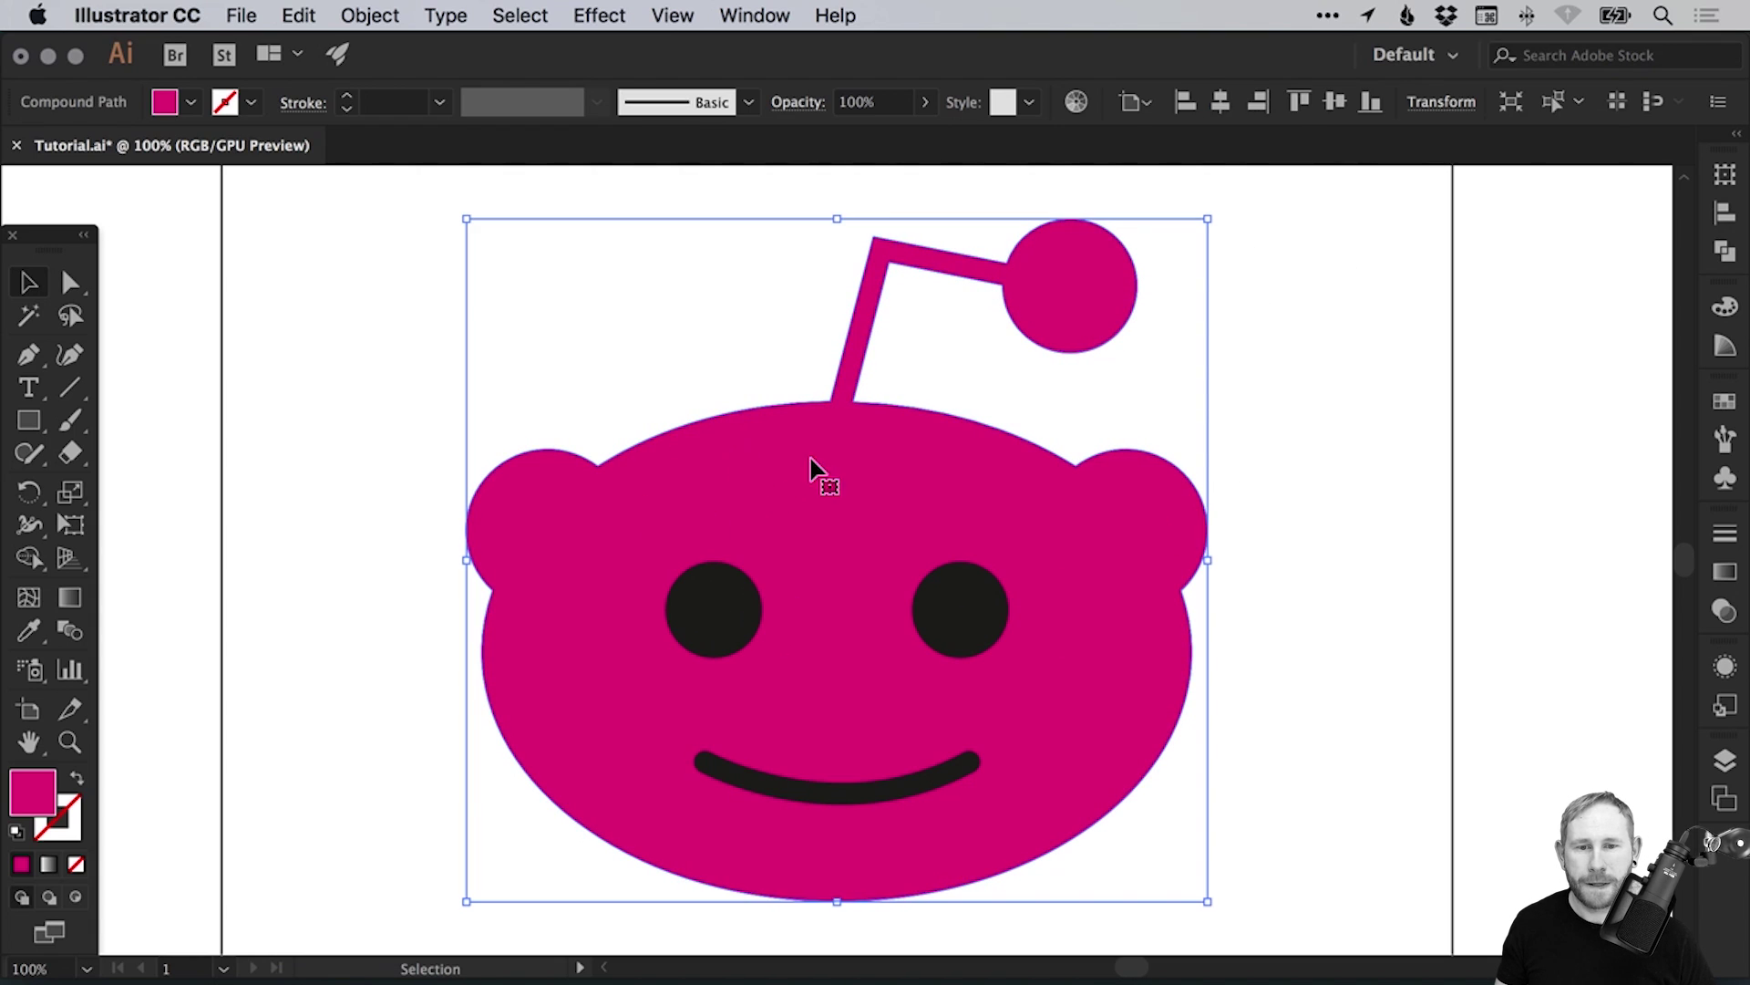
key("shift")
left_click(729, 606, "shift")
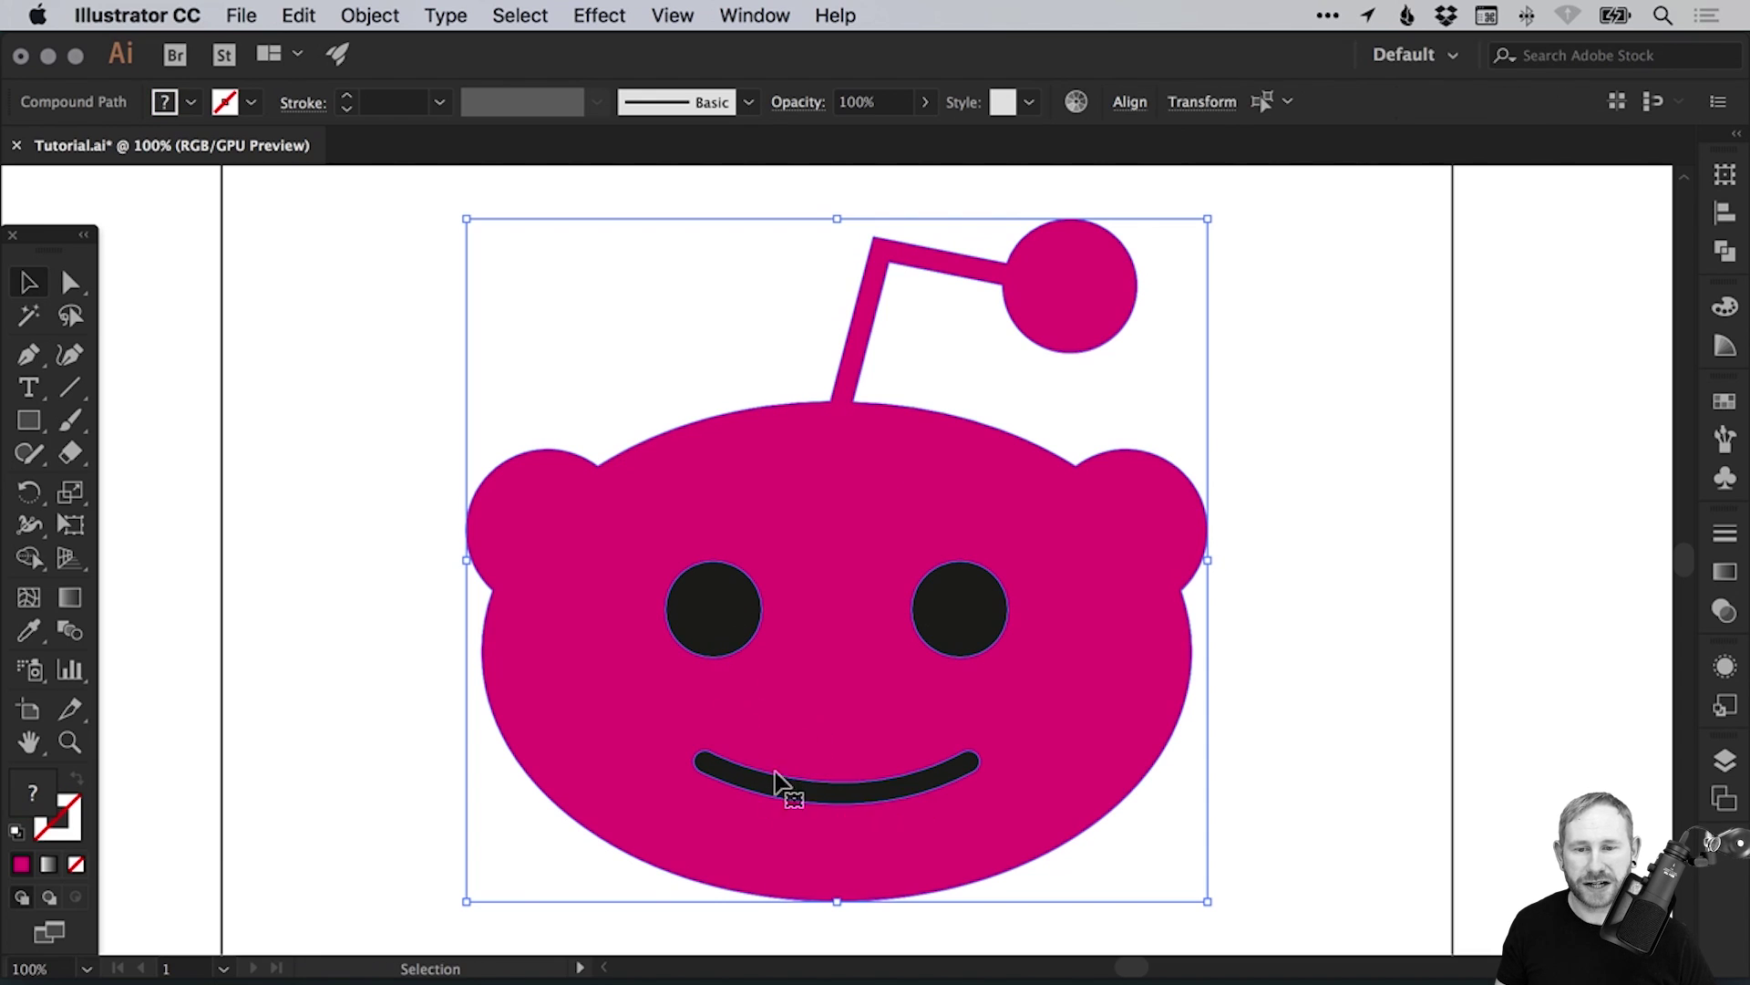
left_click(1726, 252)
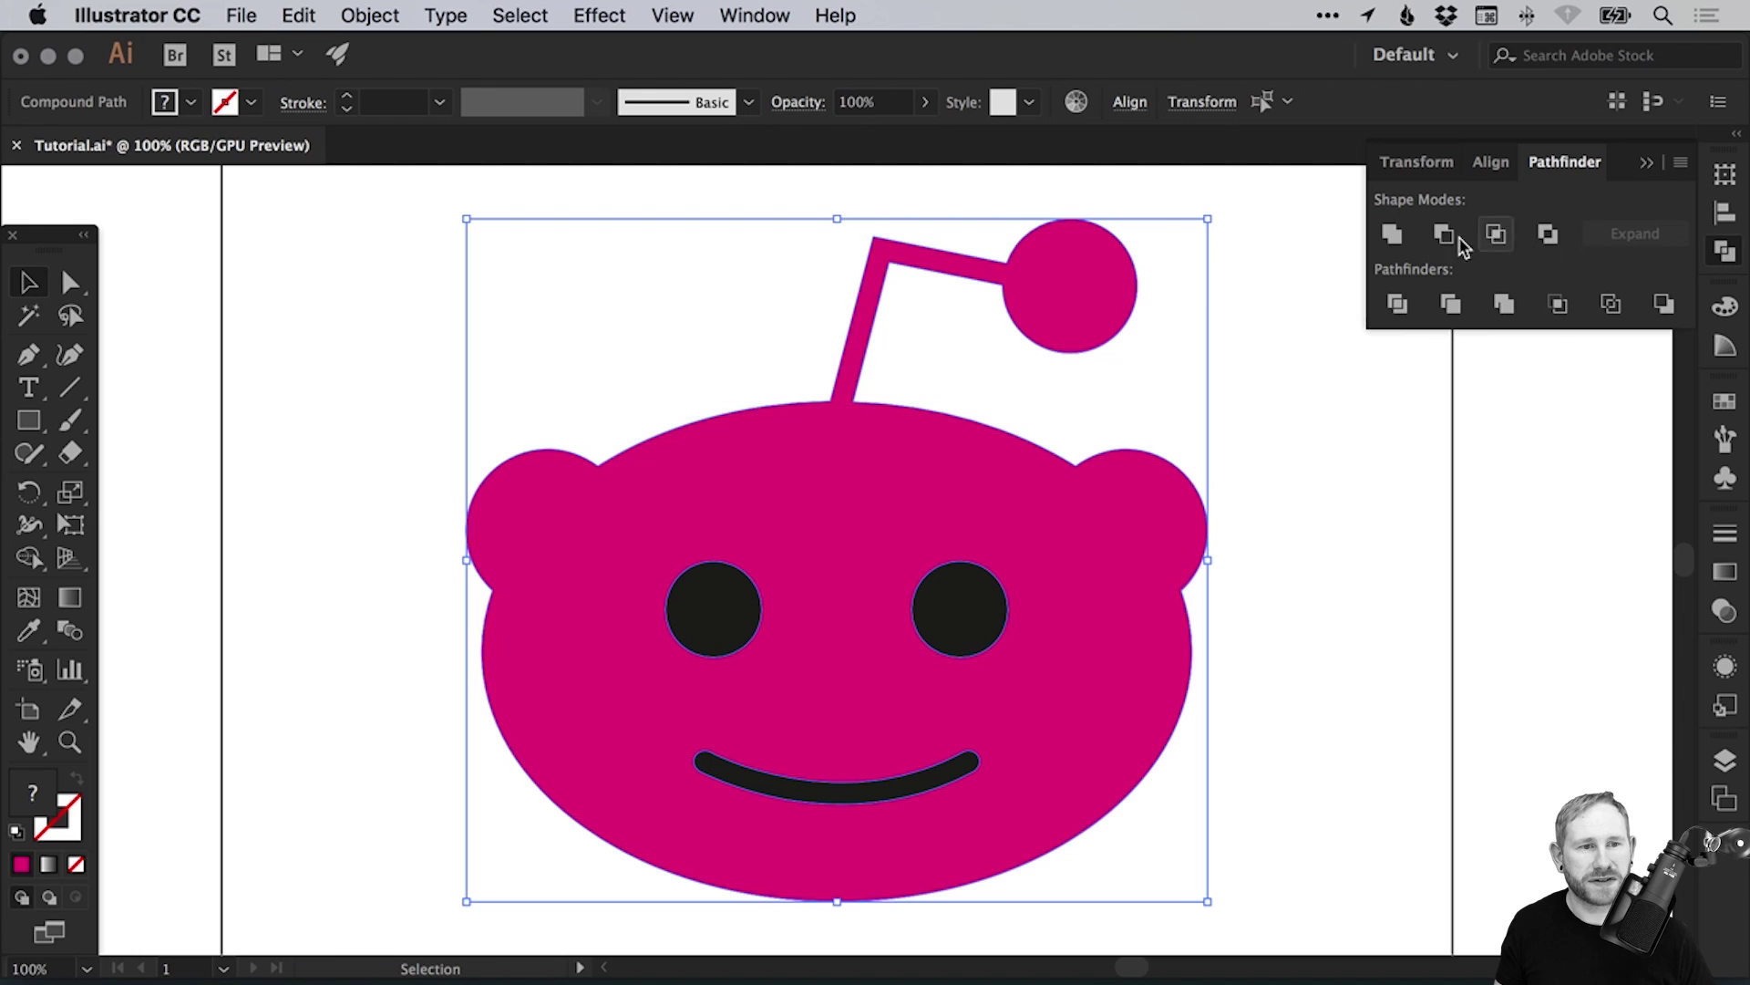
left_click(1444, 235)
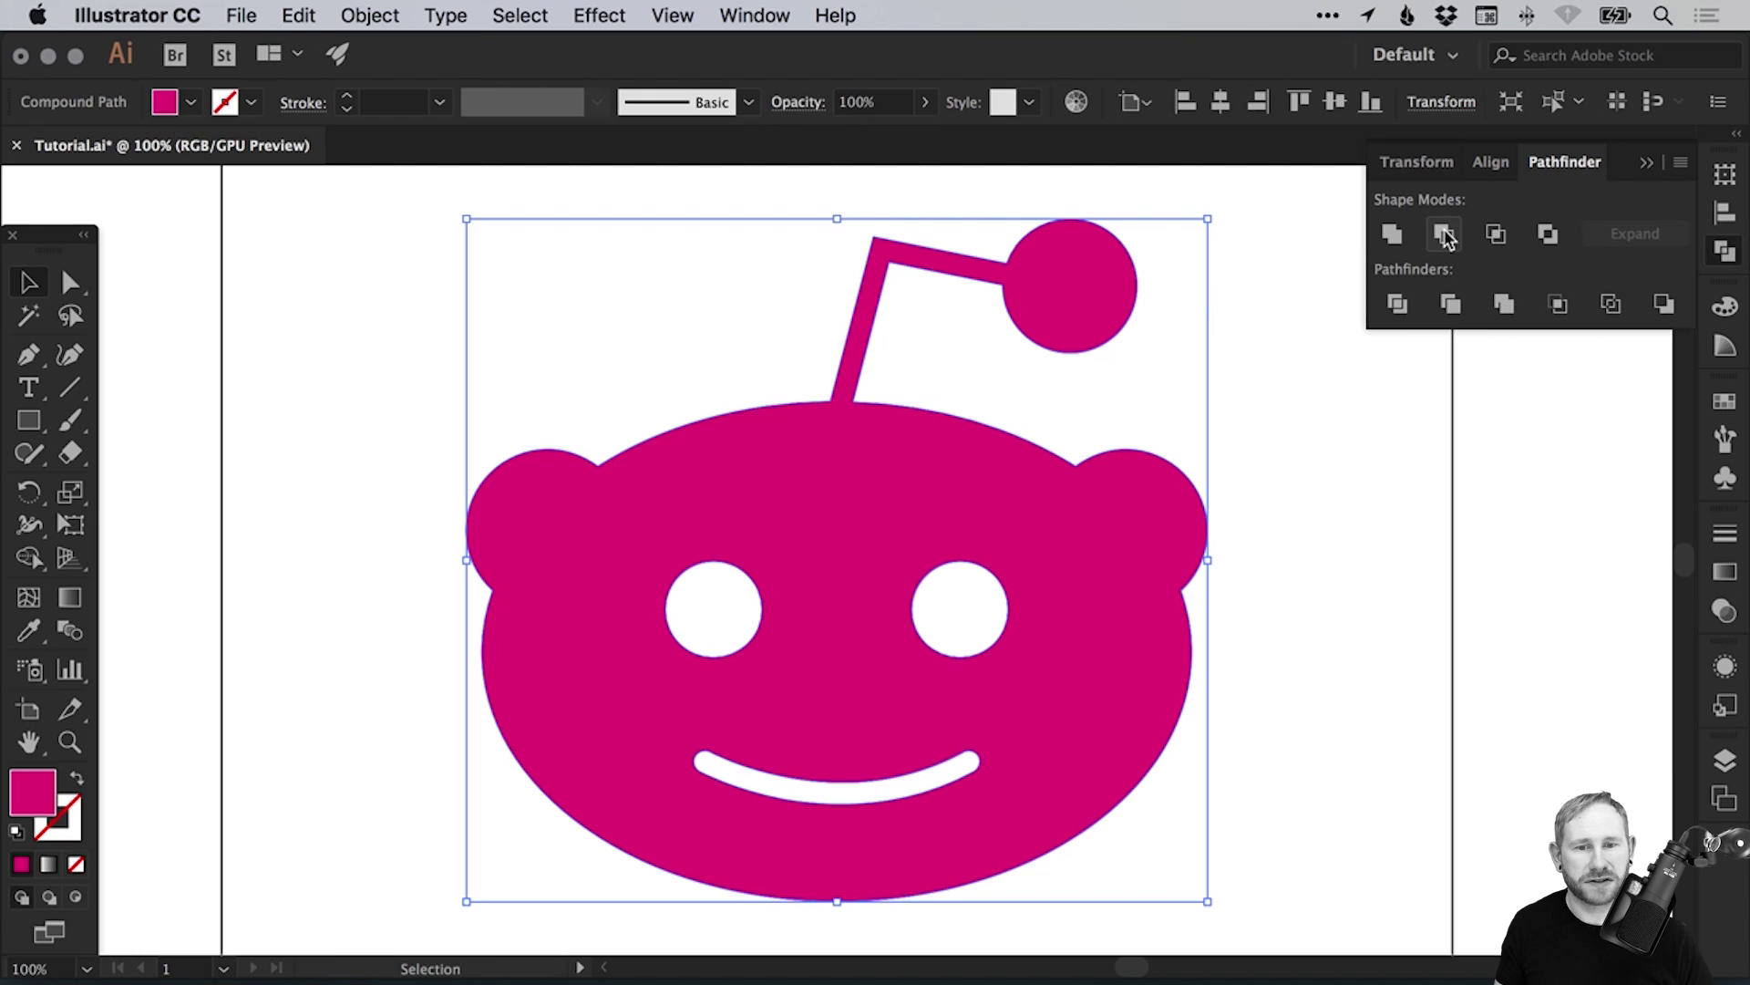
left_click(1470, 338)
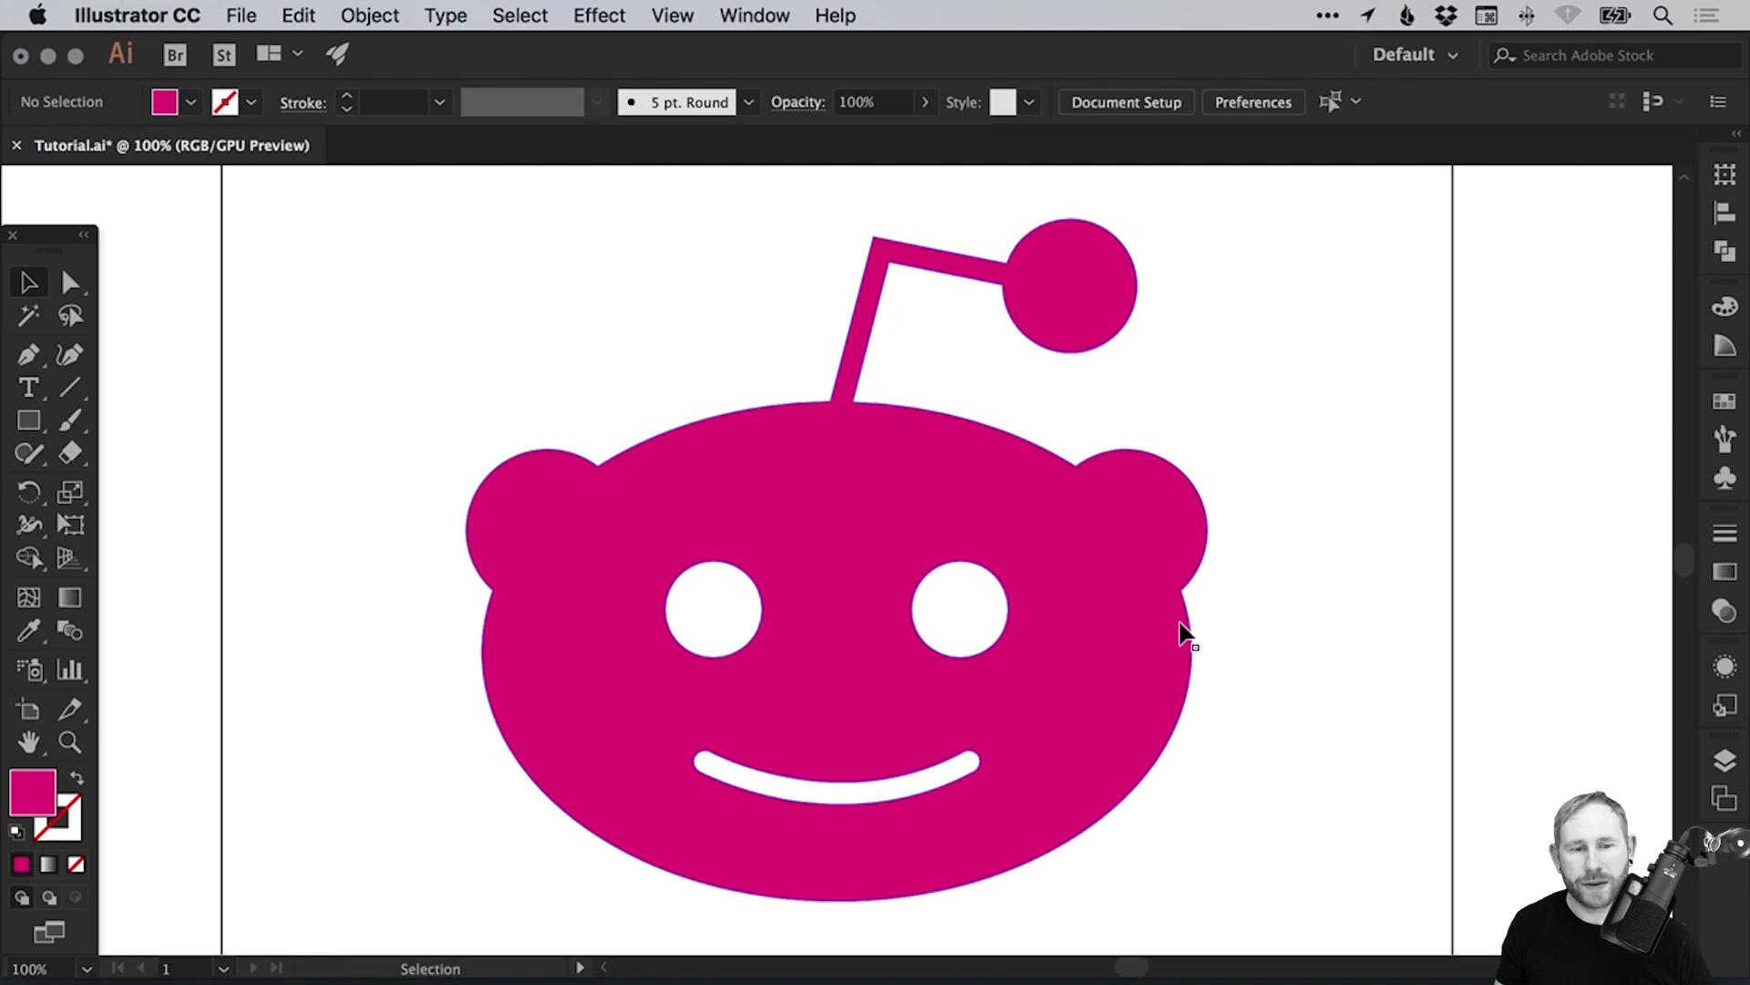
left_click(41, 421)
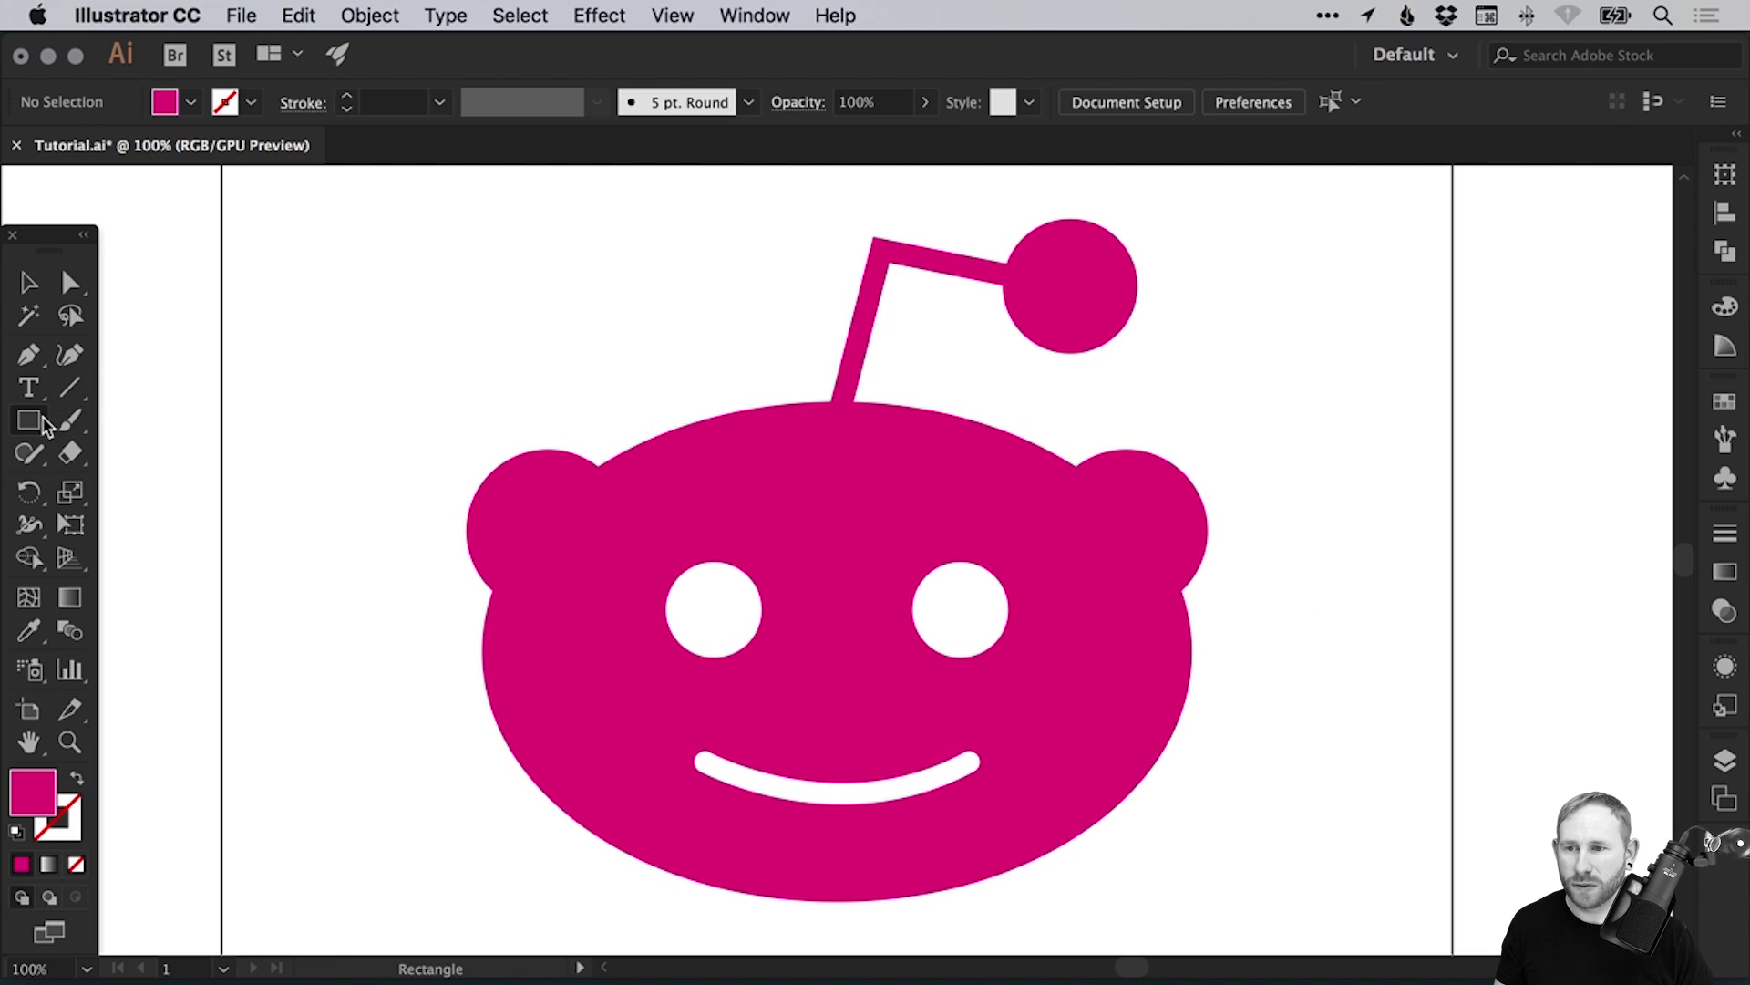
left_click_drag(312, 273, 1316, 889)
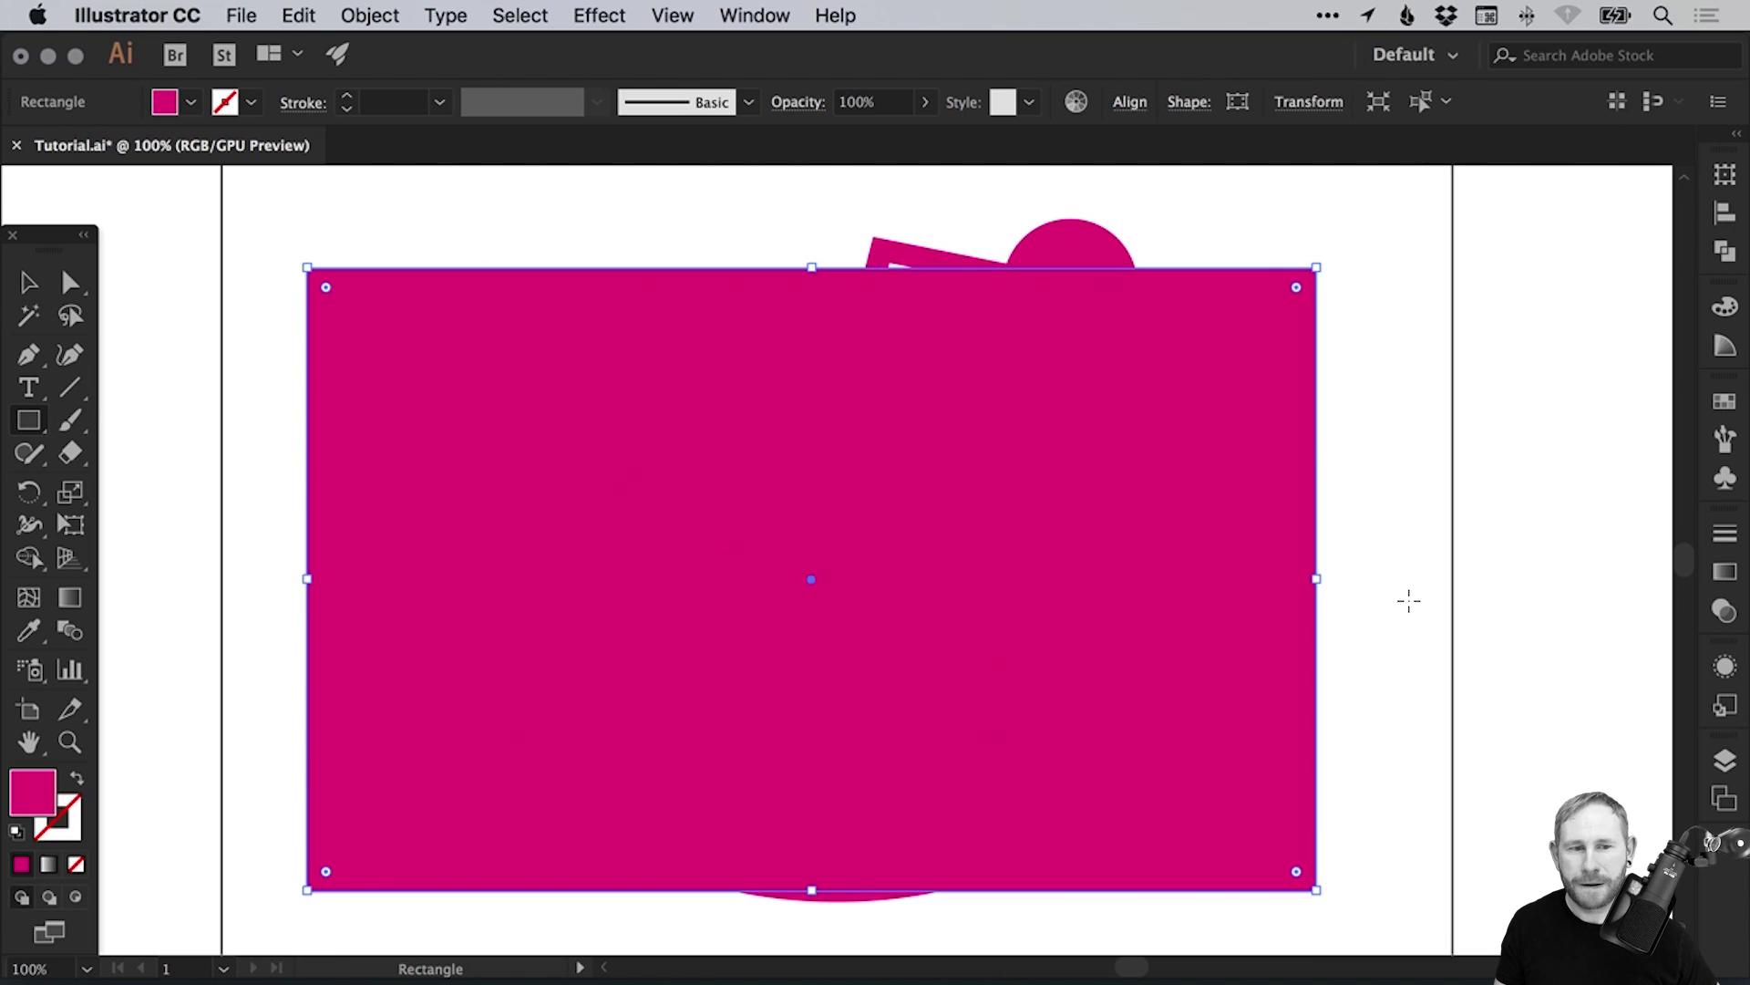
key("v")
left_click(1719, 403)
left_click(1443, 475)
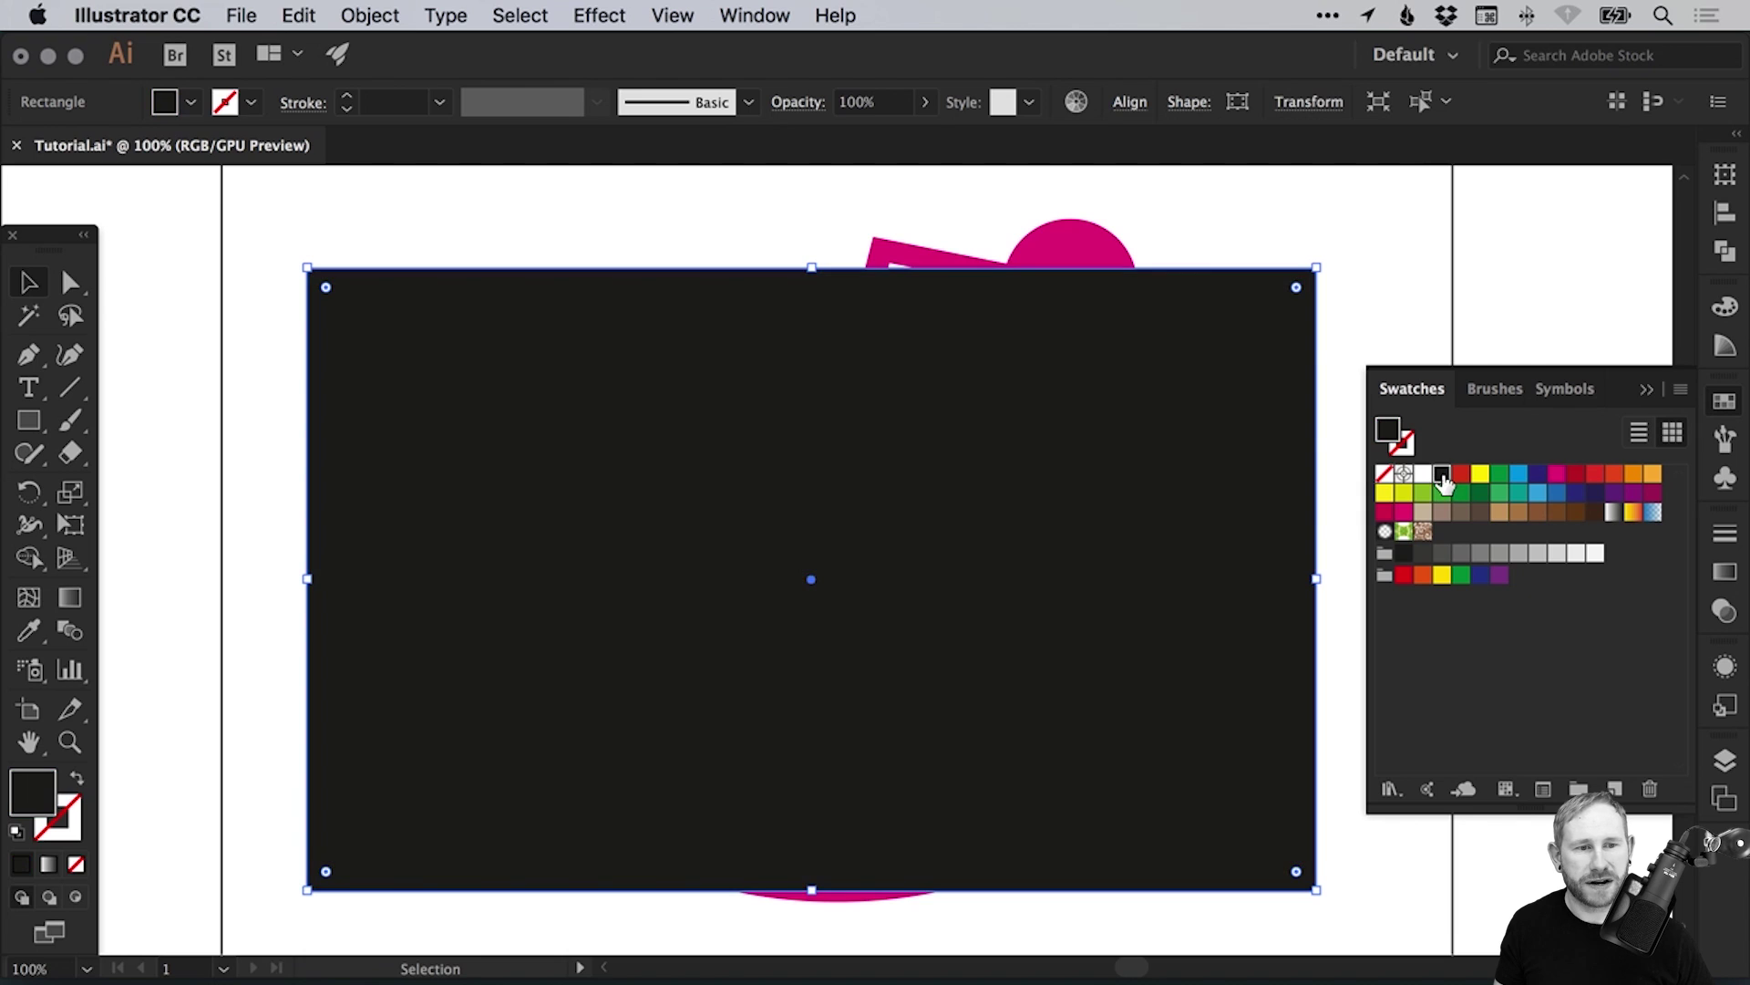
left_click(379, 17)
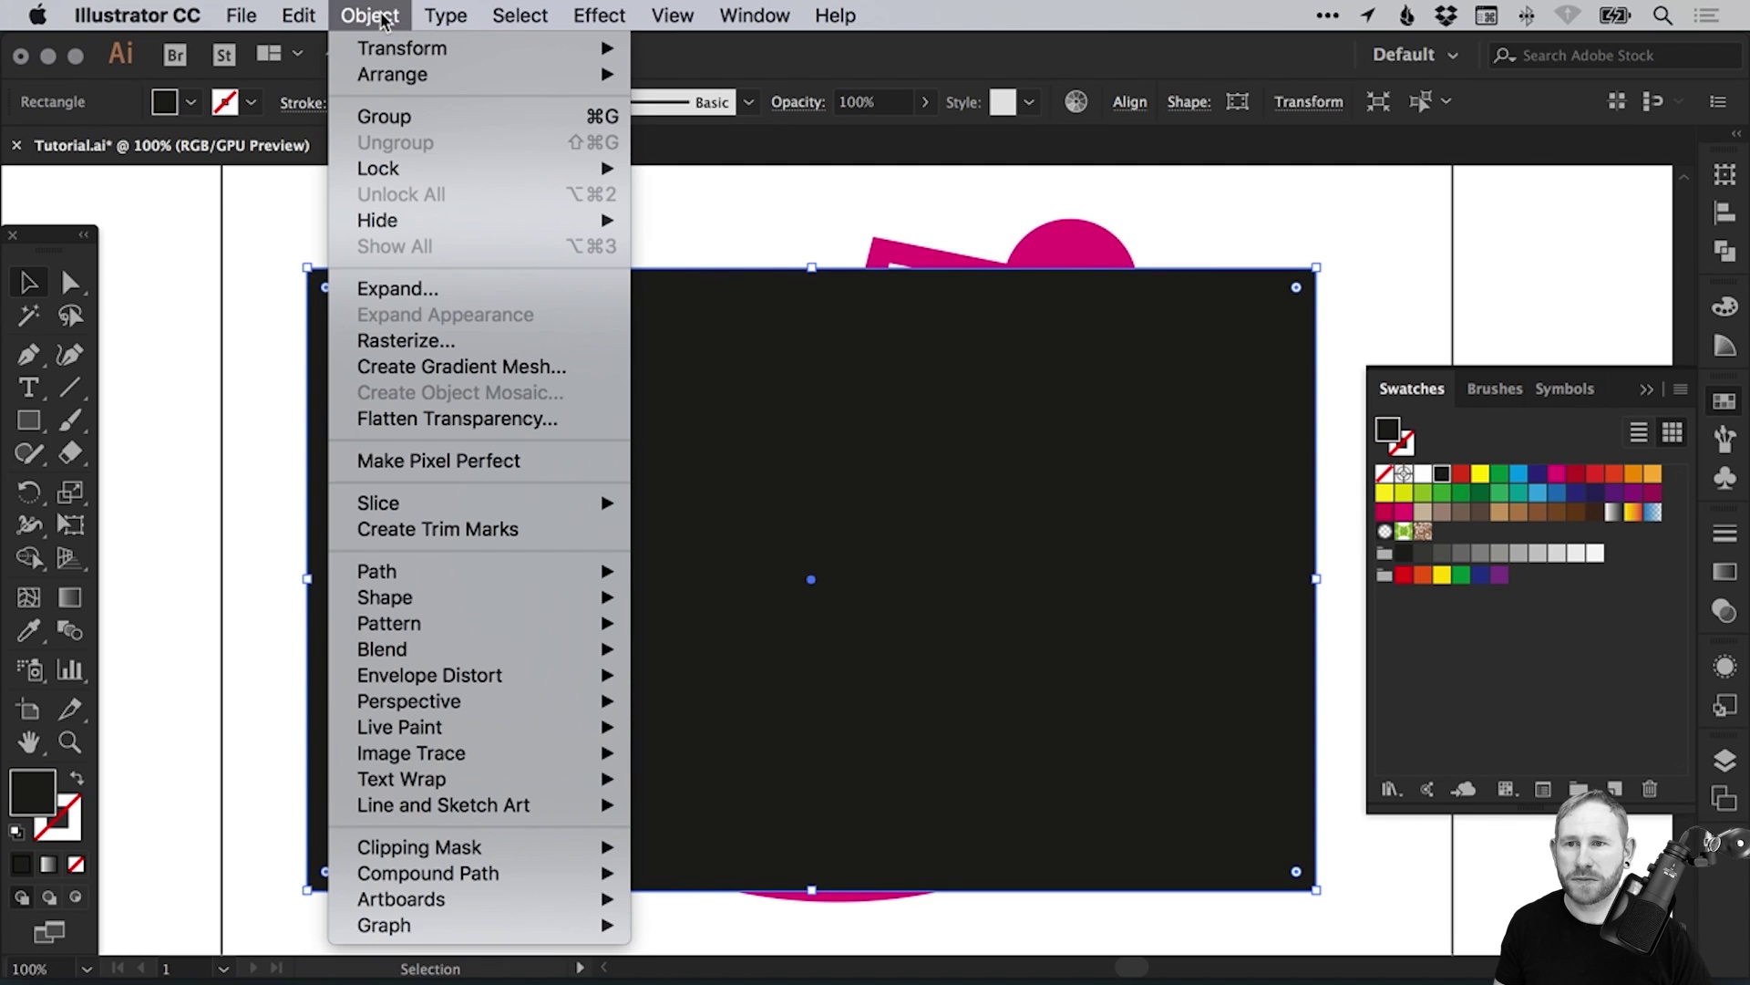
mouse_move(383, 79)
left_click(779, 151)
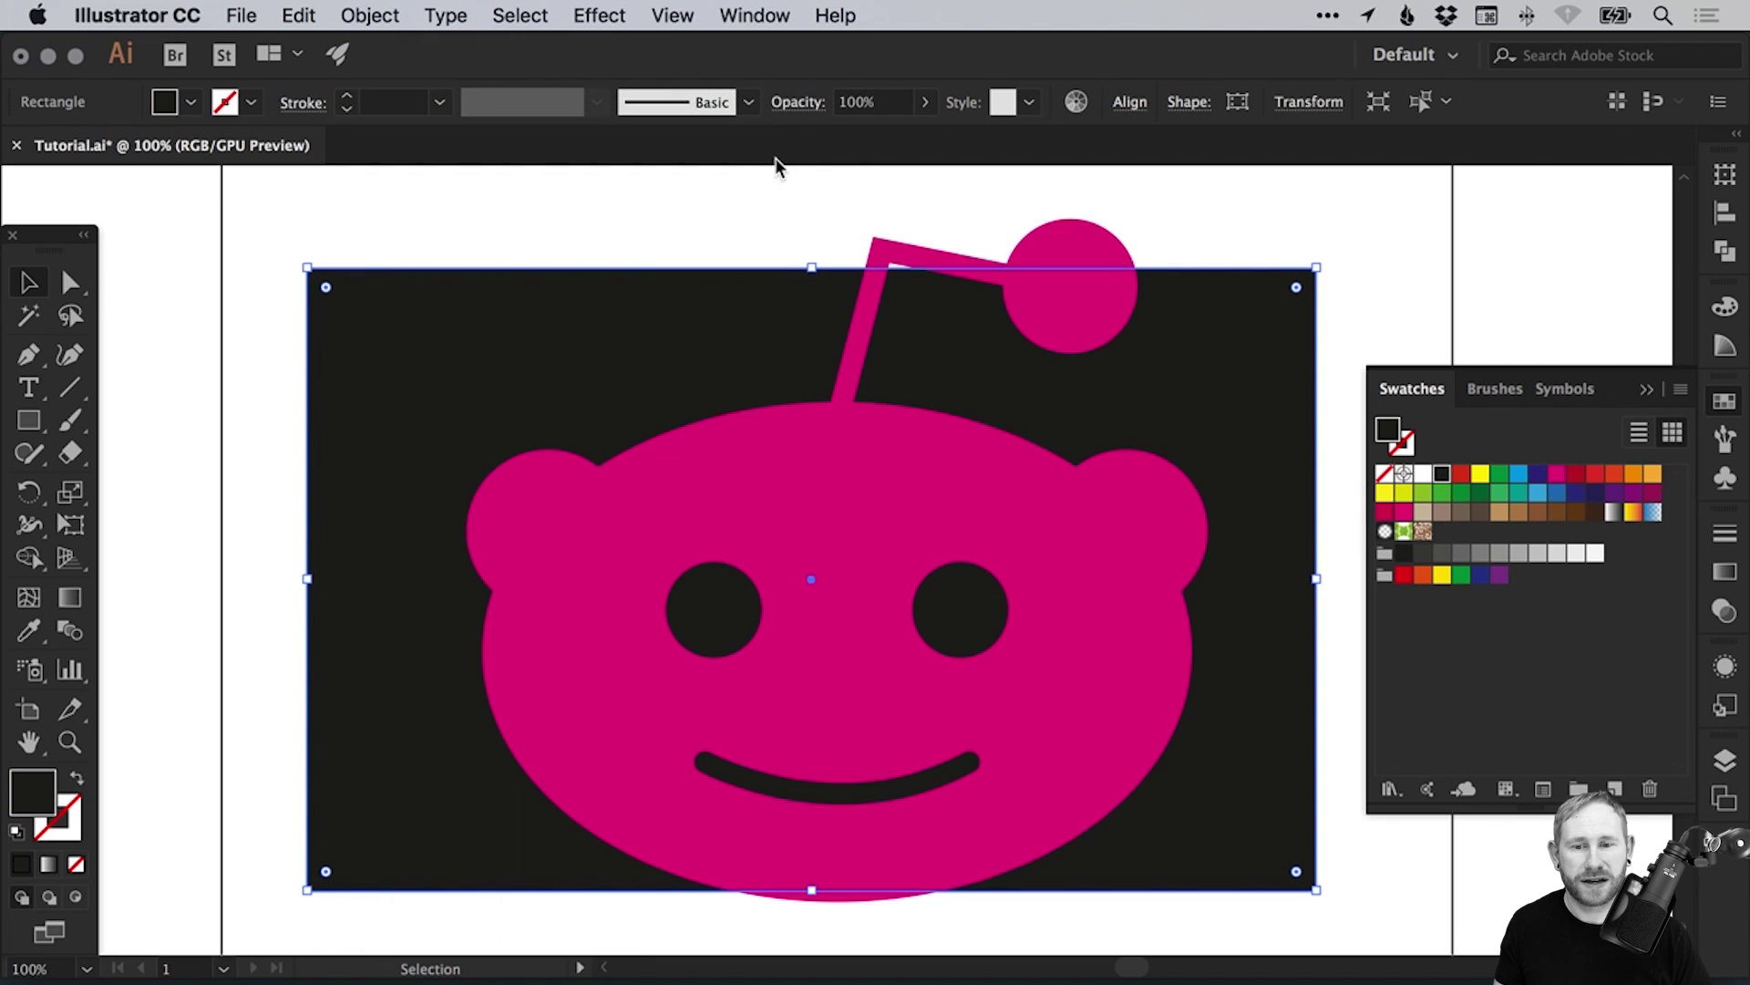
left_click_drag(1243, 446, 1009, 407)
left_click_drag(735, 340, 473, 356)
key("ctrl+z")
key("ctrl+z")
key("ctrl+z")
left_click(1725, 402)
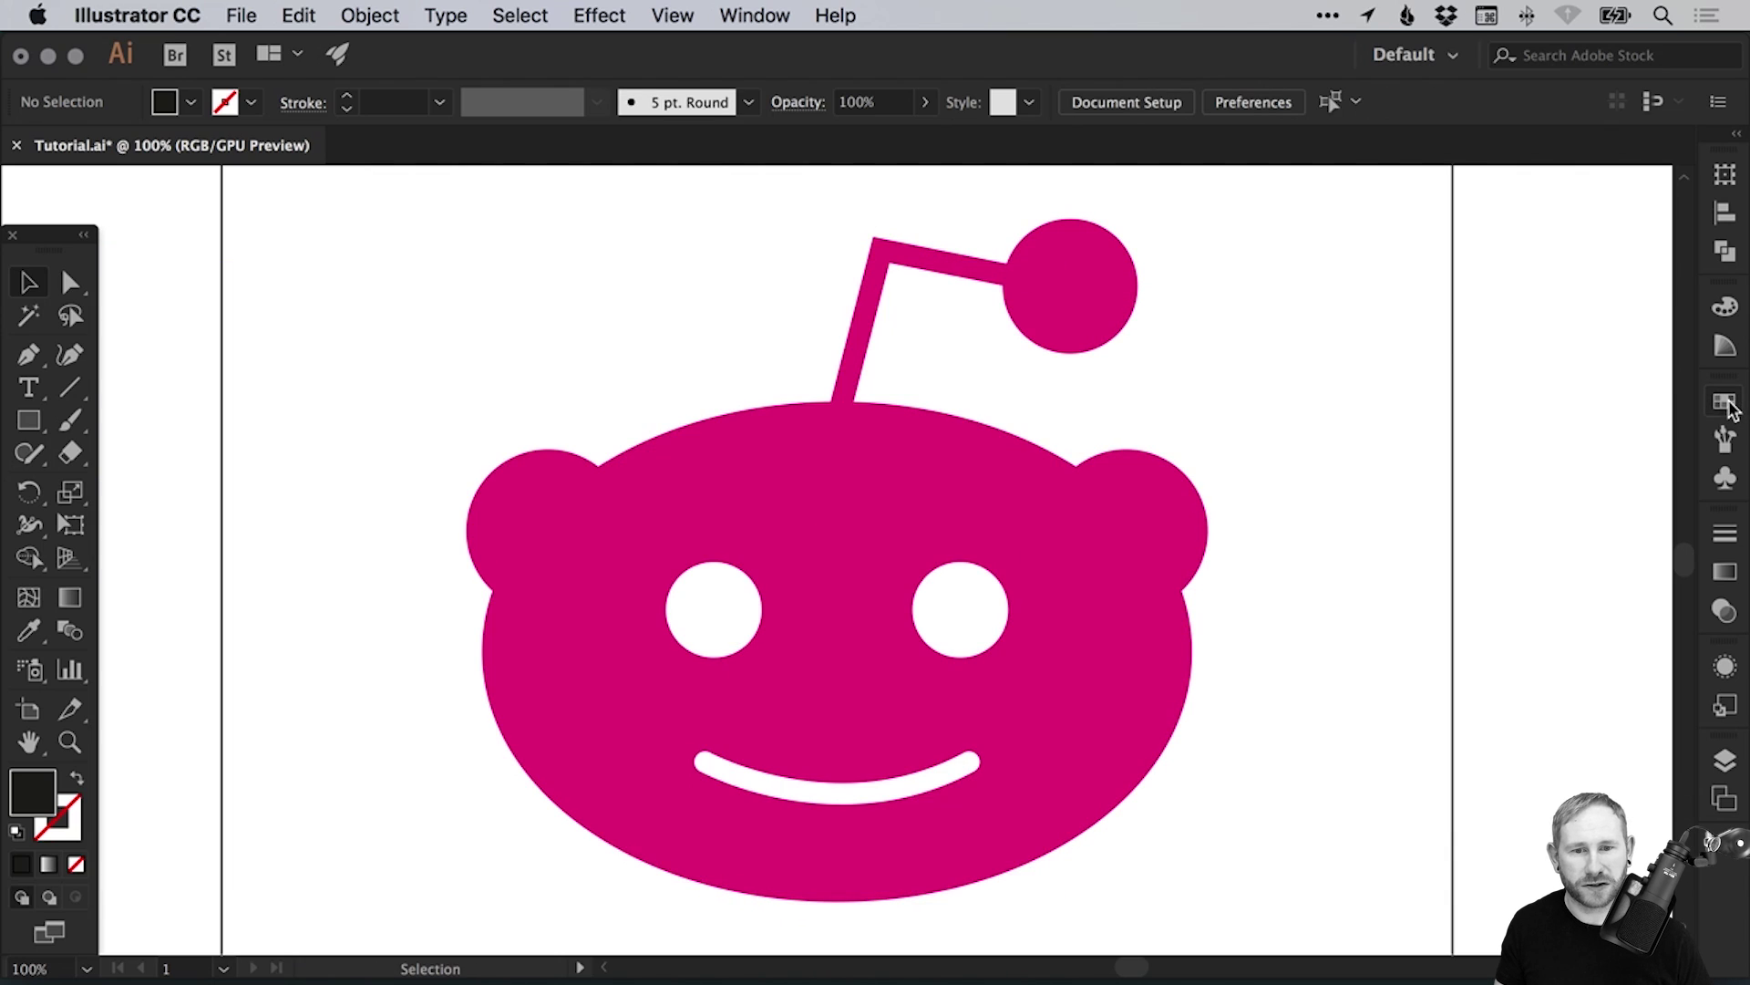
Fit the artboard in view and move the alien logo off to the right.
key("super+0")
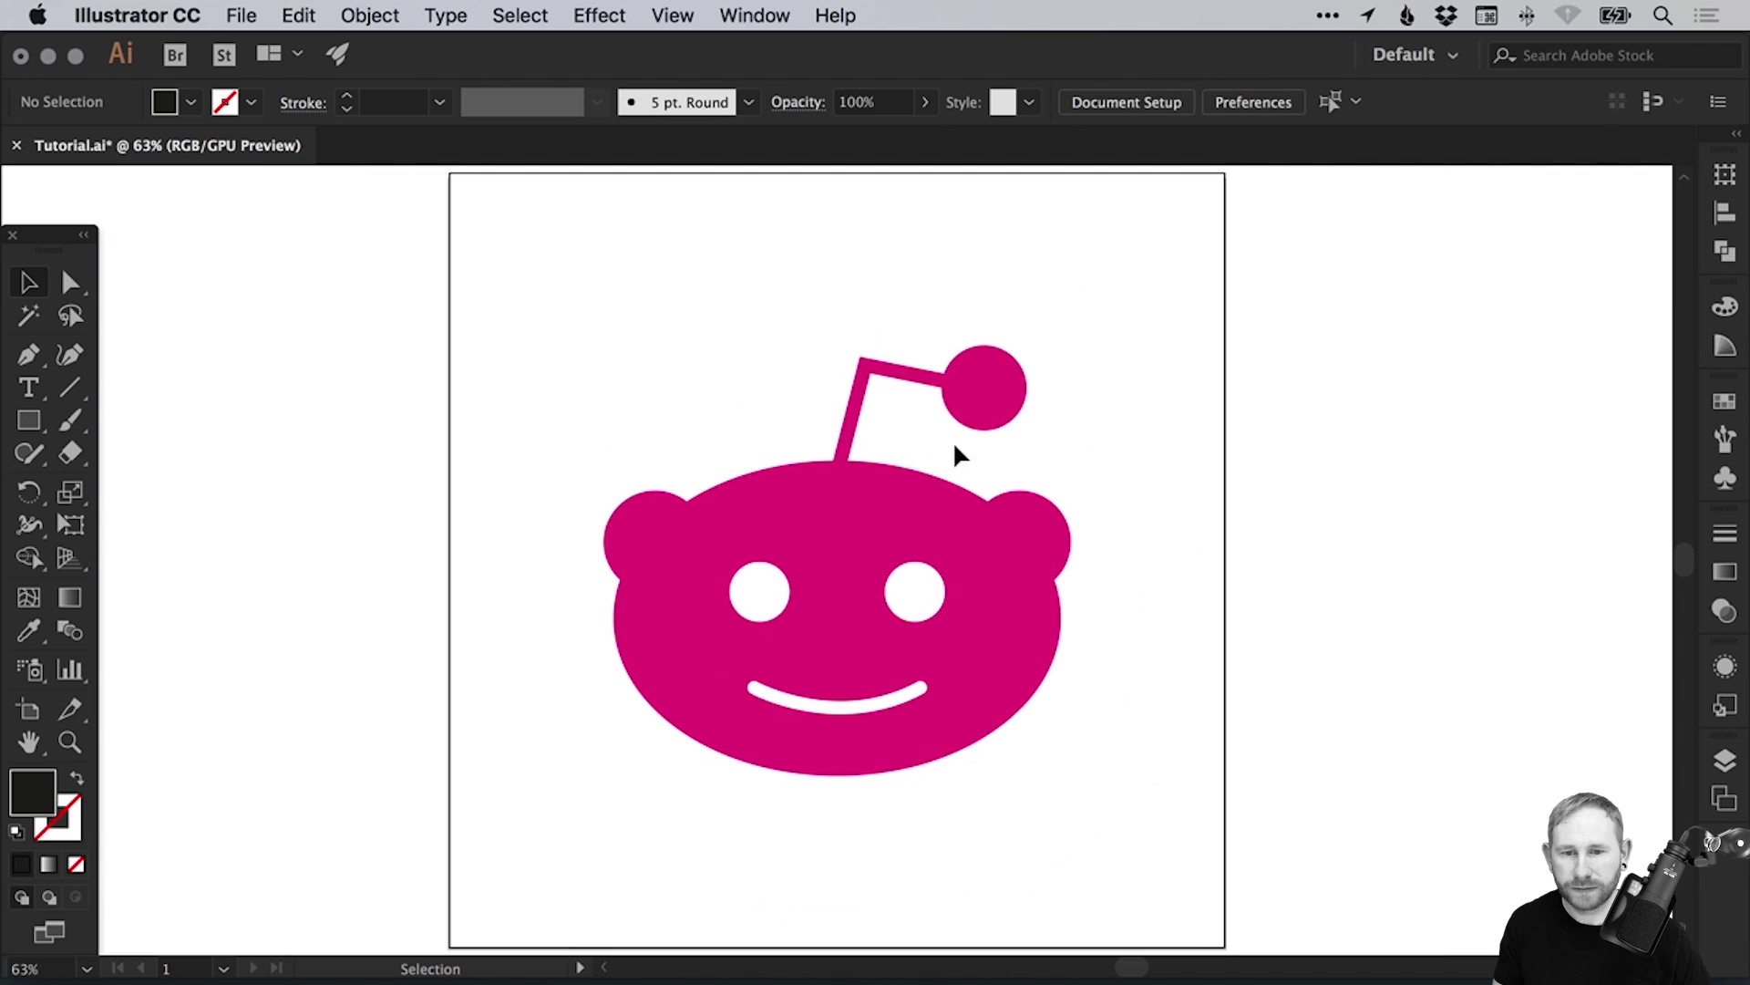
left_click(793, 478)
left_click_drag(791, 547, 1510, 504)
Change the logo's magenta fill to orange-red hex ff4500 in the Color Picker.
left_click(1725, 402)
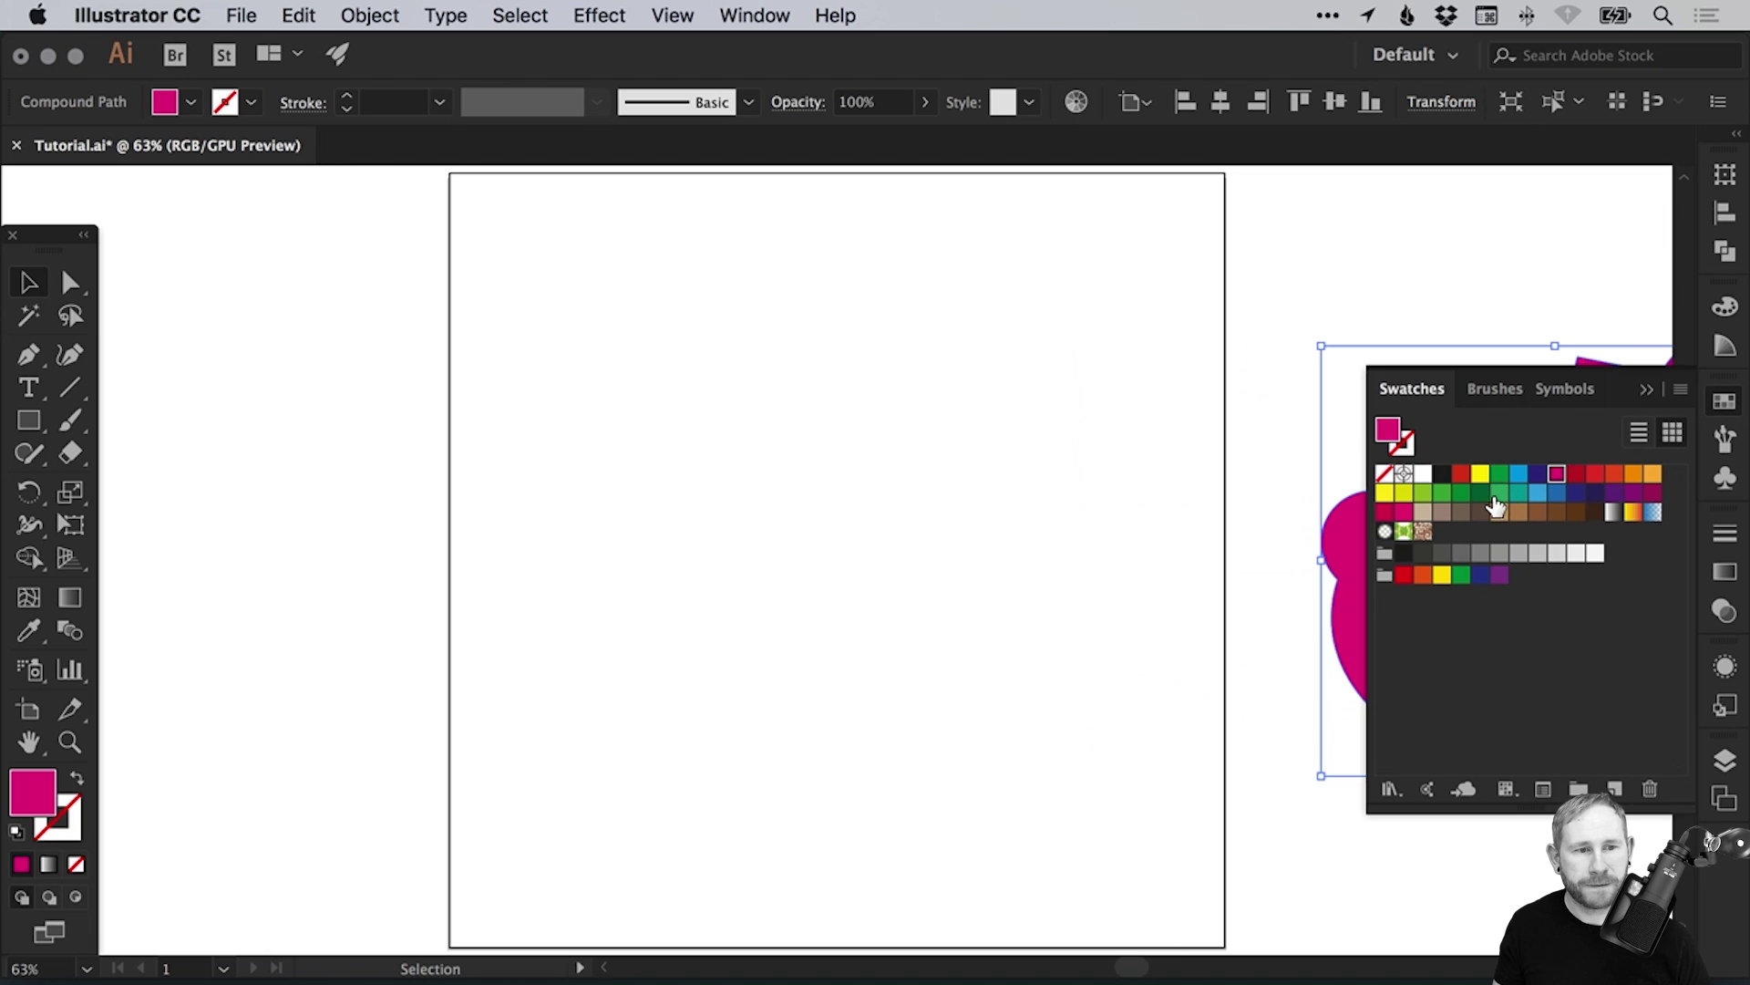
double_click(40, 799)
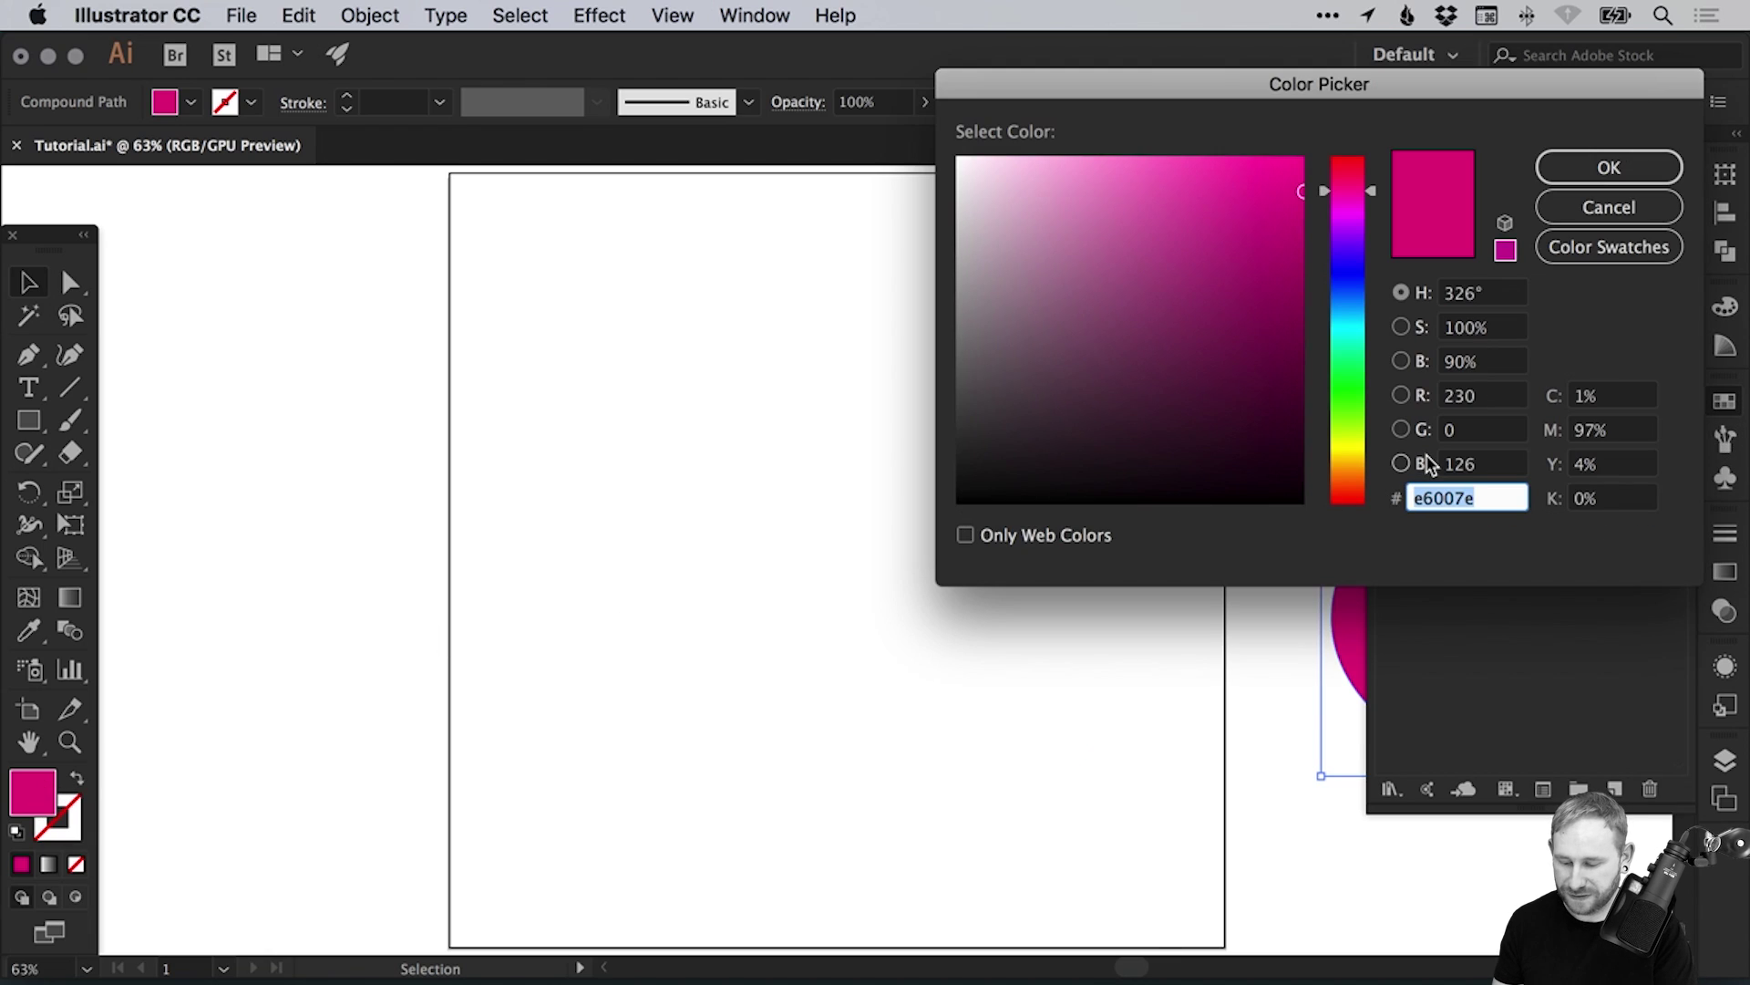
type("ff4500")
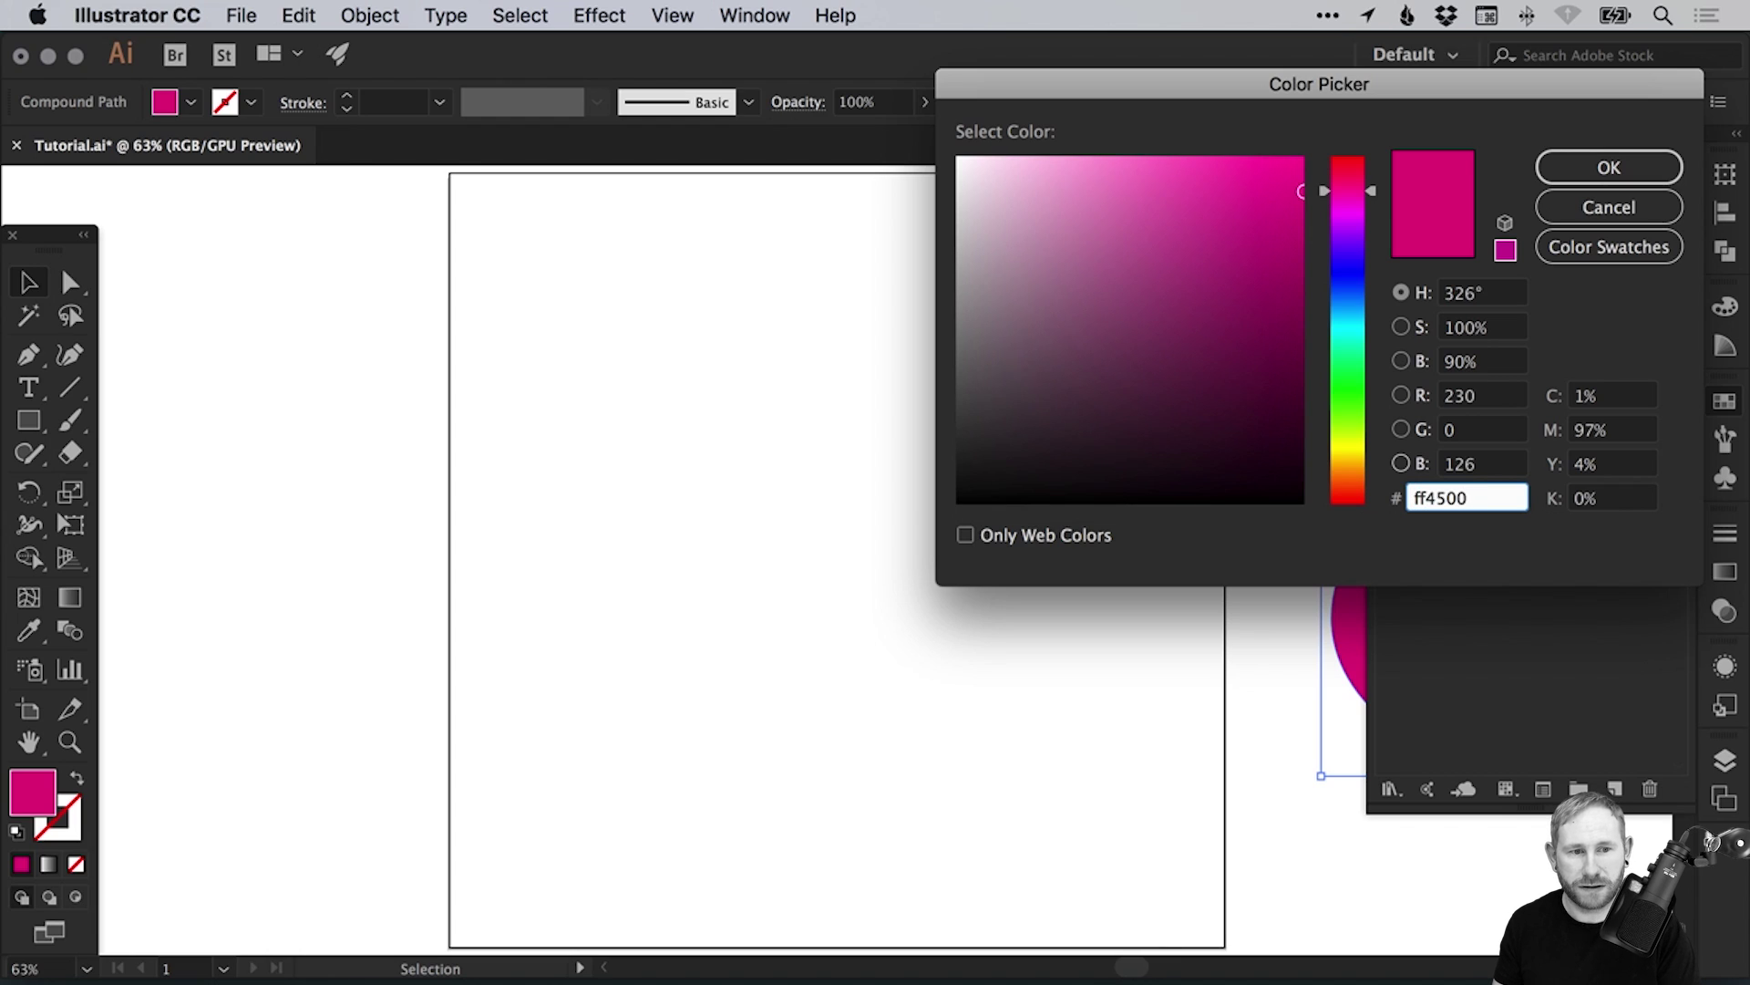
key("Return")
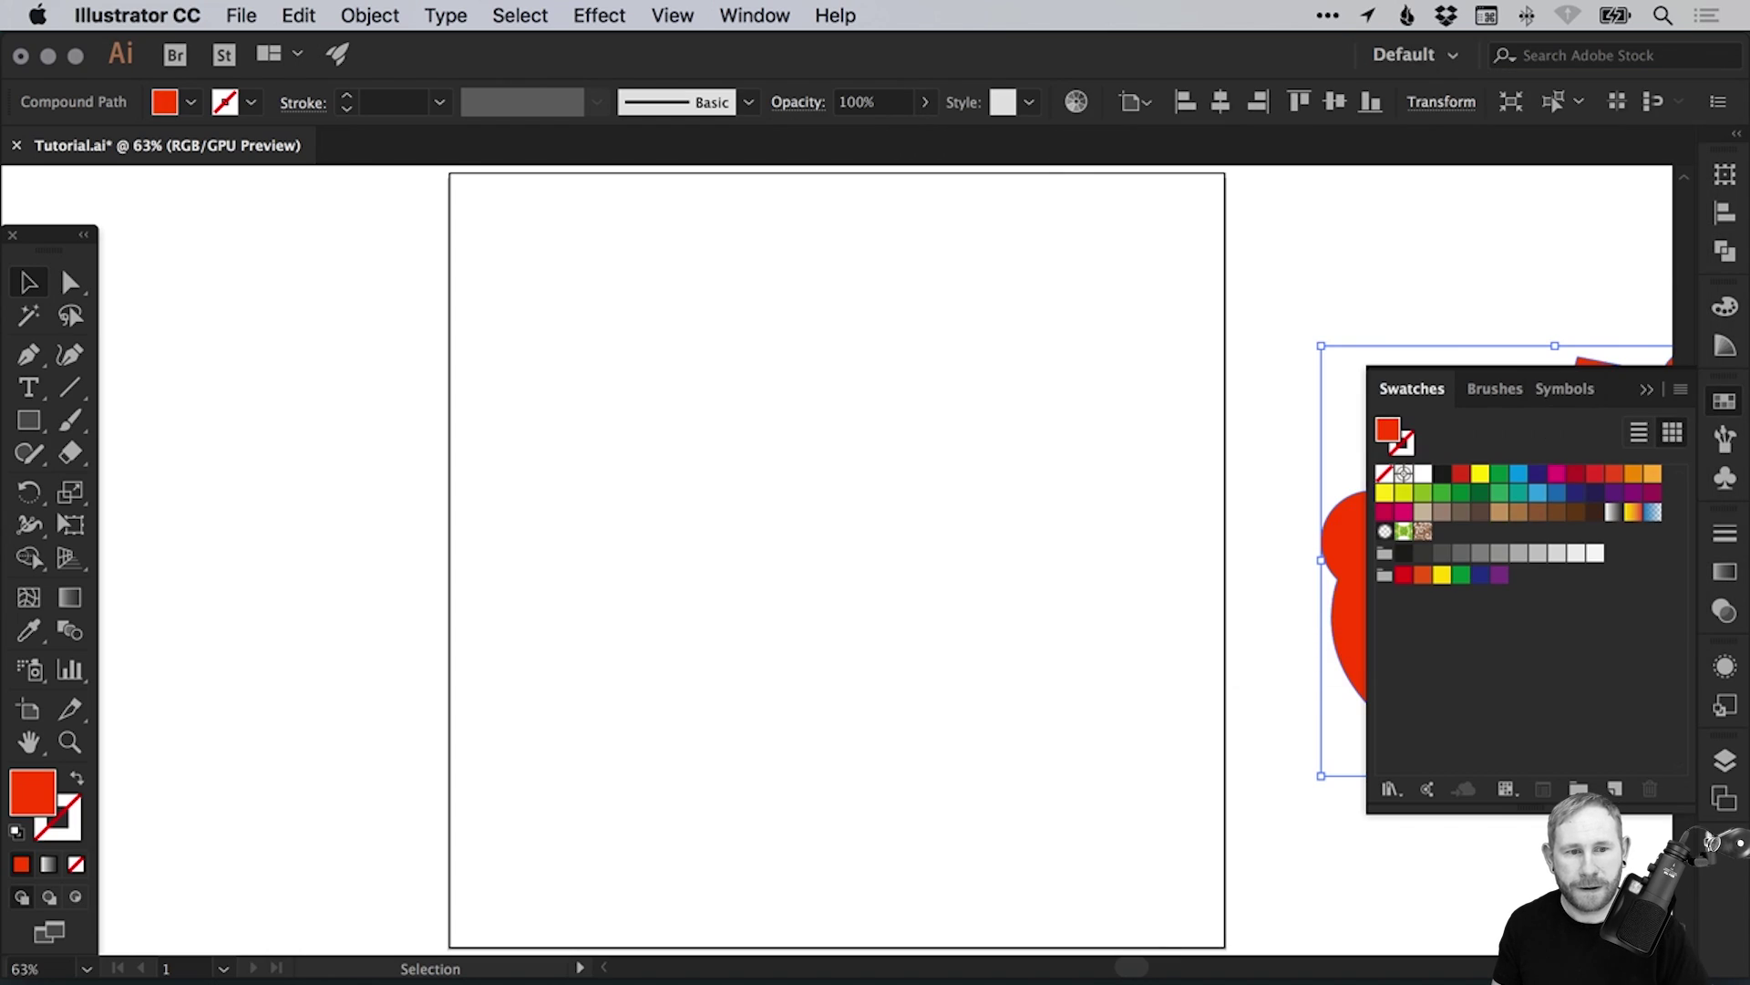
left_click(1722, 408)
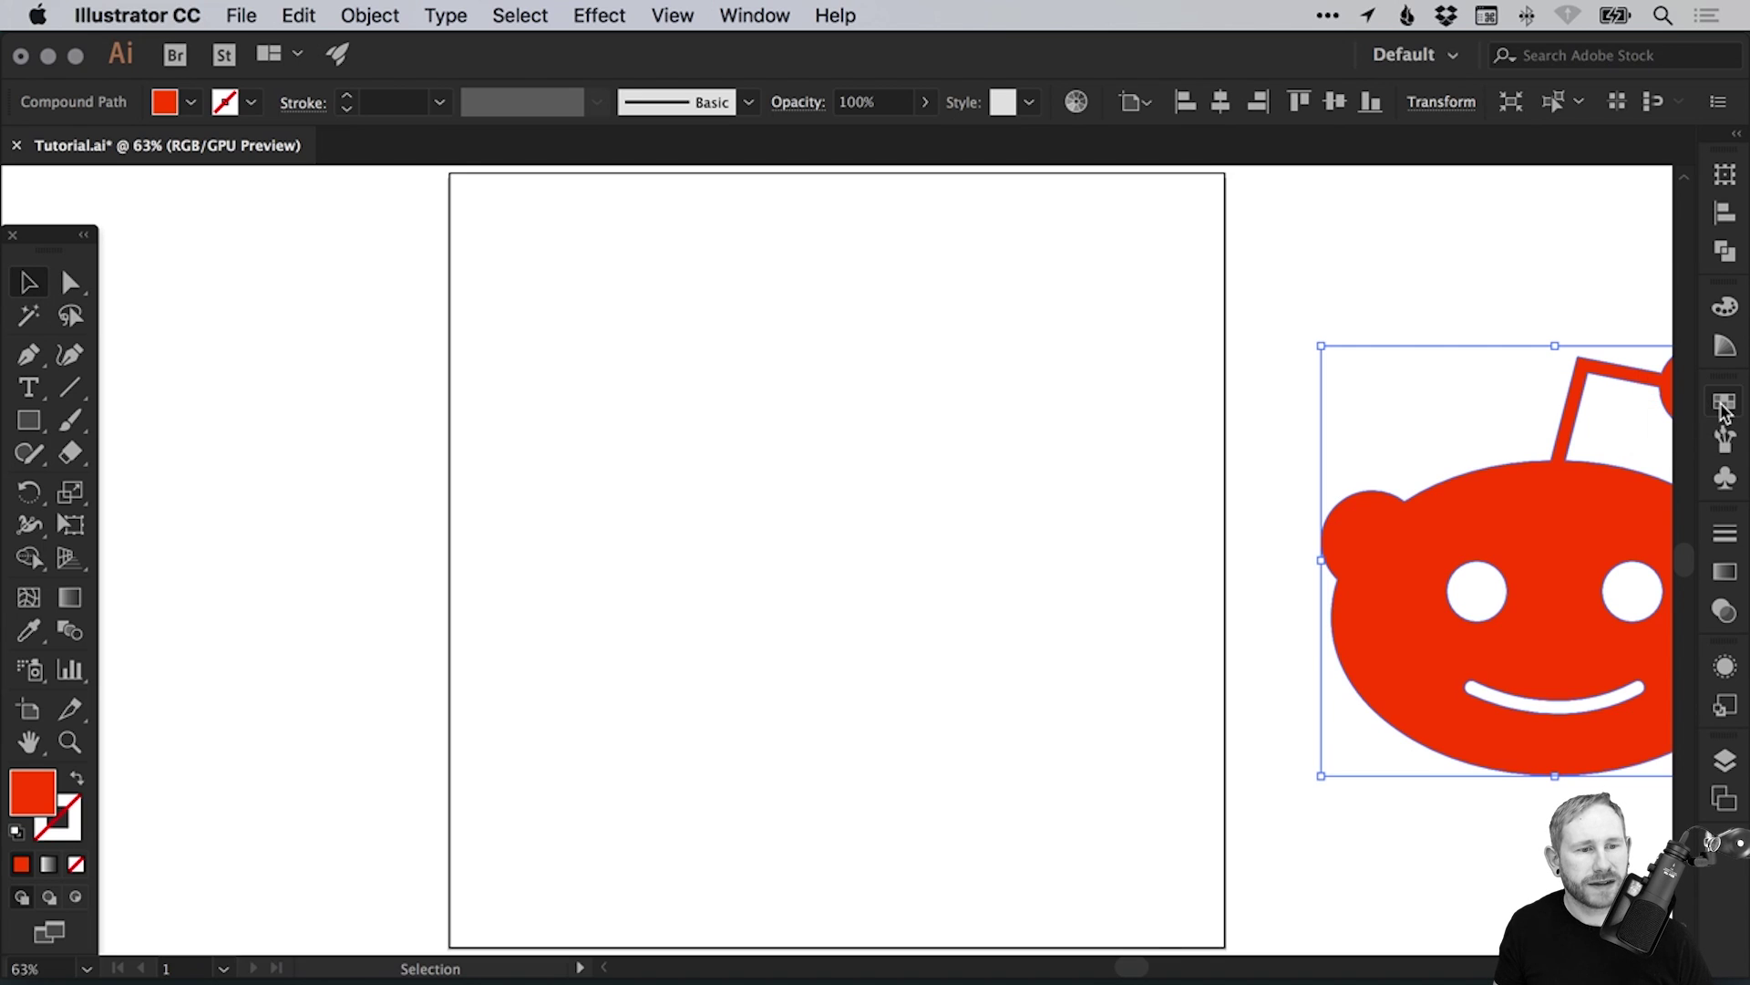
Draw a square in the middle of the artboard with the Rectangle tool.
left_click(1255, 651)
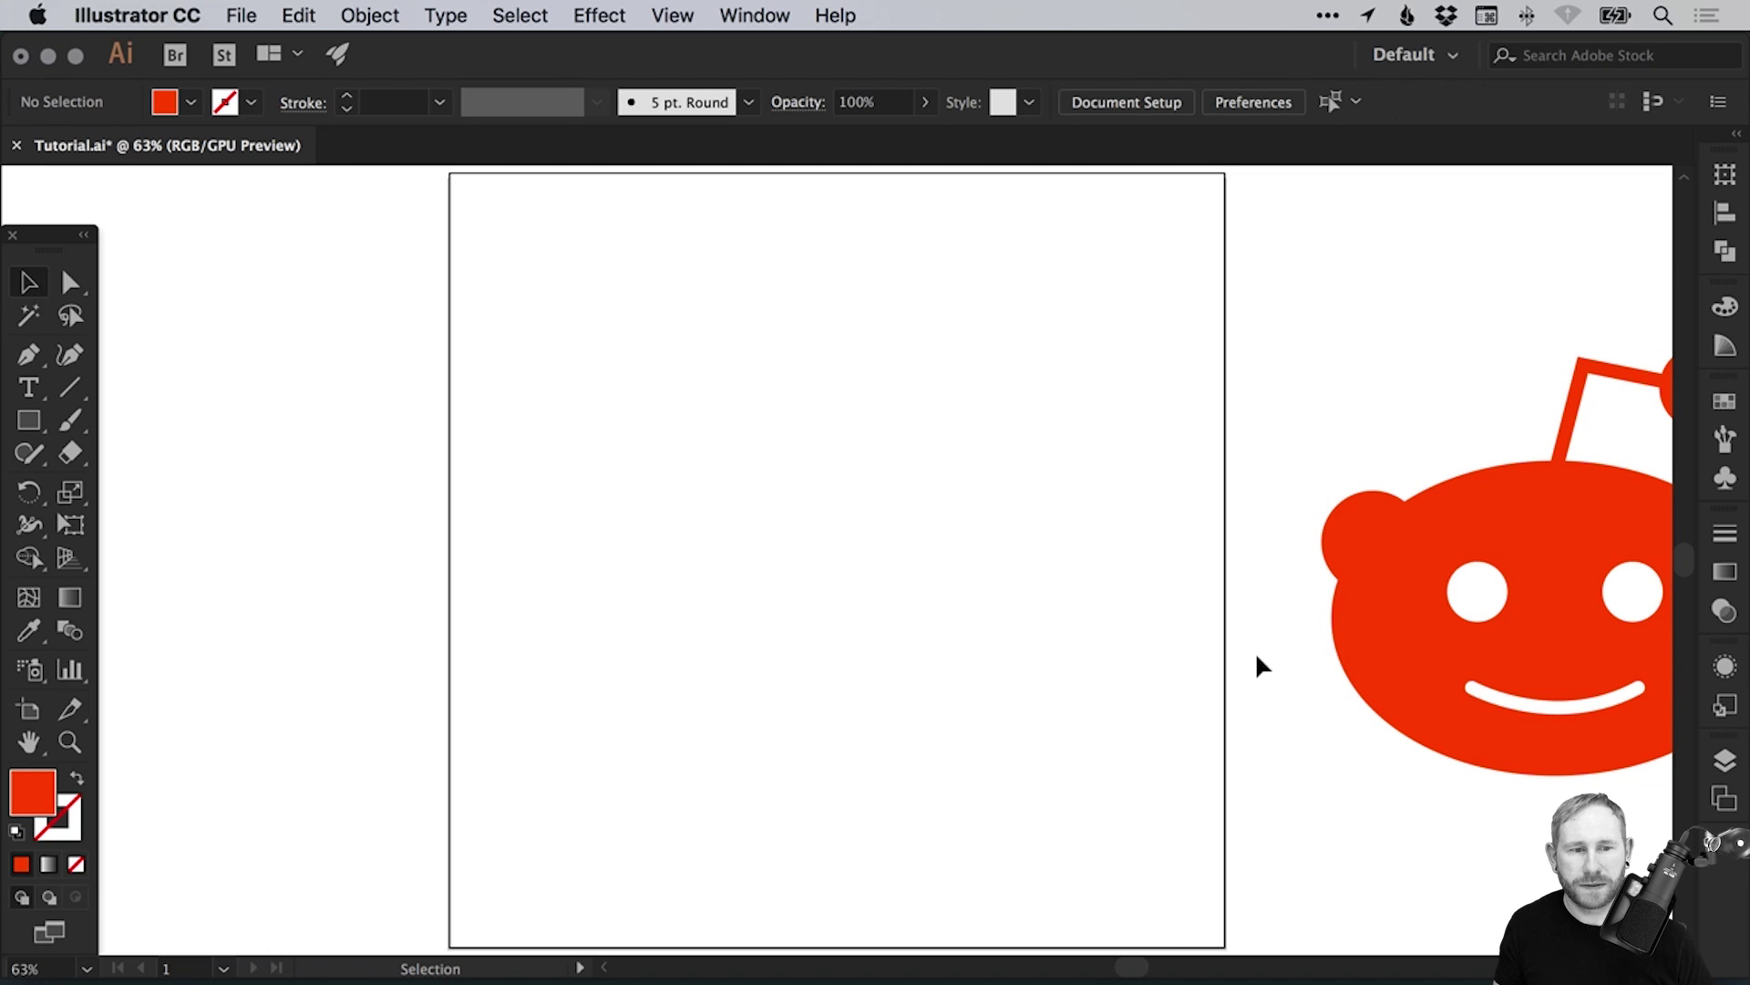
left_click(28, 421)
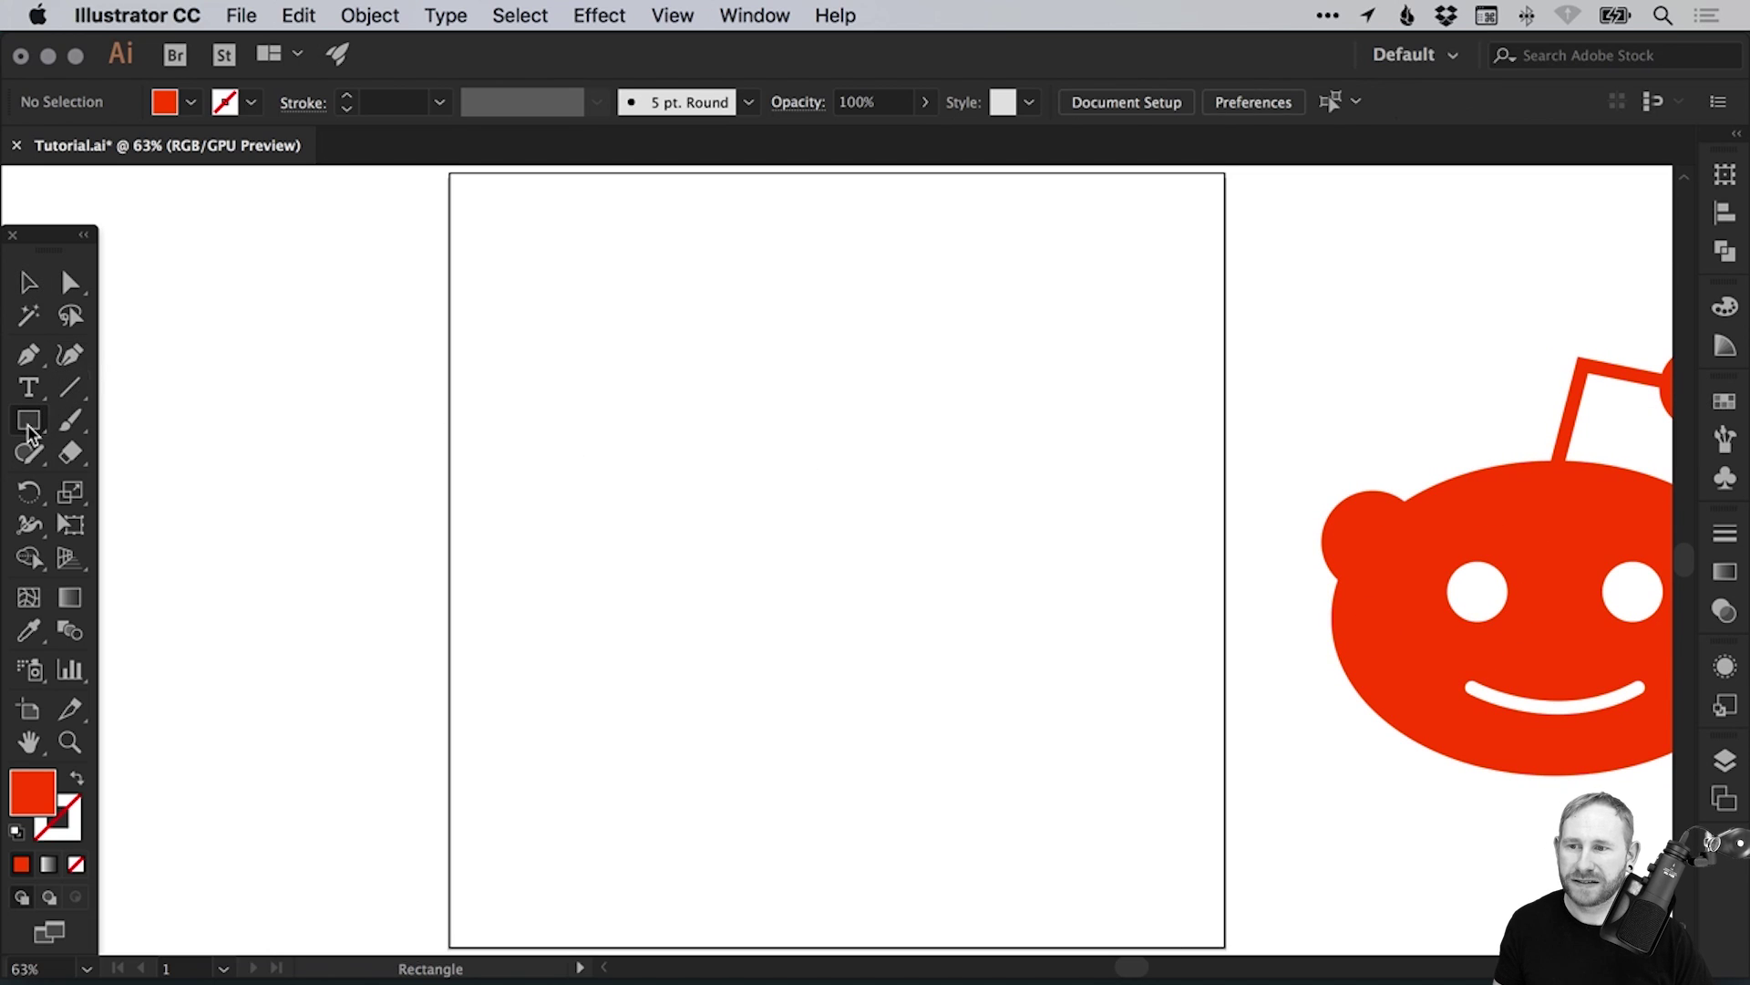
left_click_drag(608, 361, 1054, 805)
key("v")
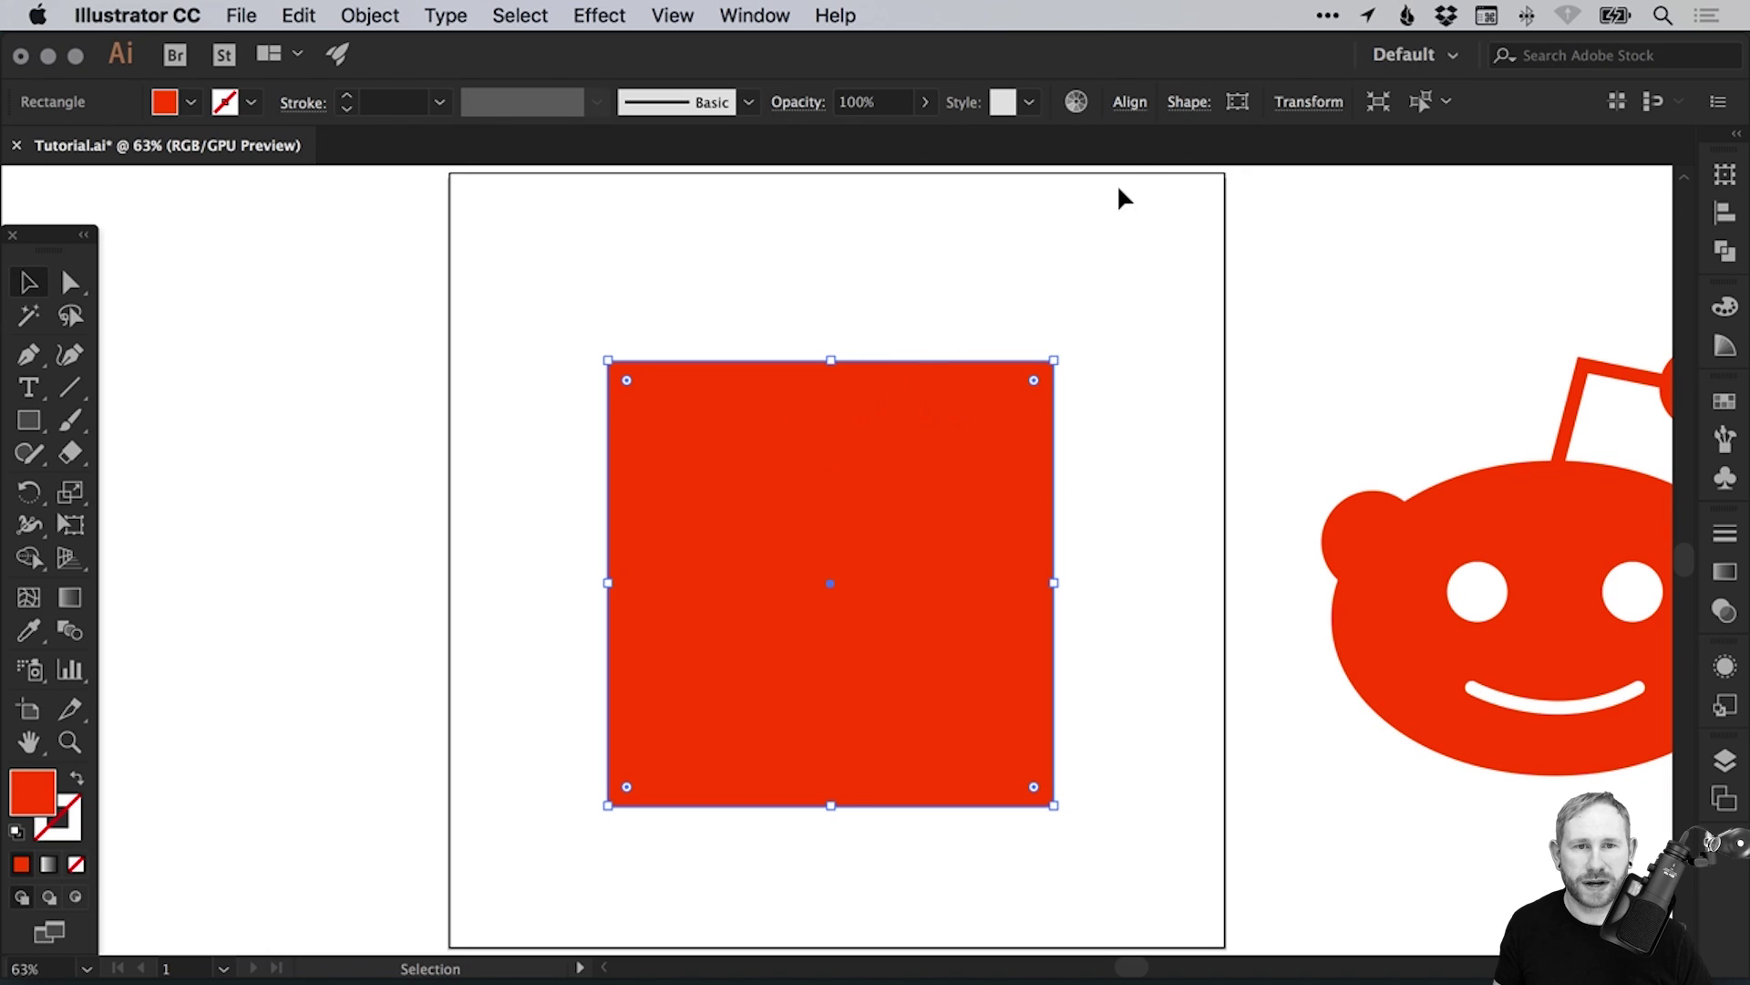
left_click(1129, 103)
left_click(1129, 103)
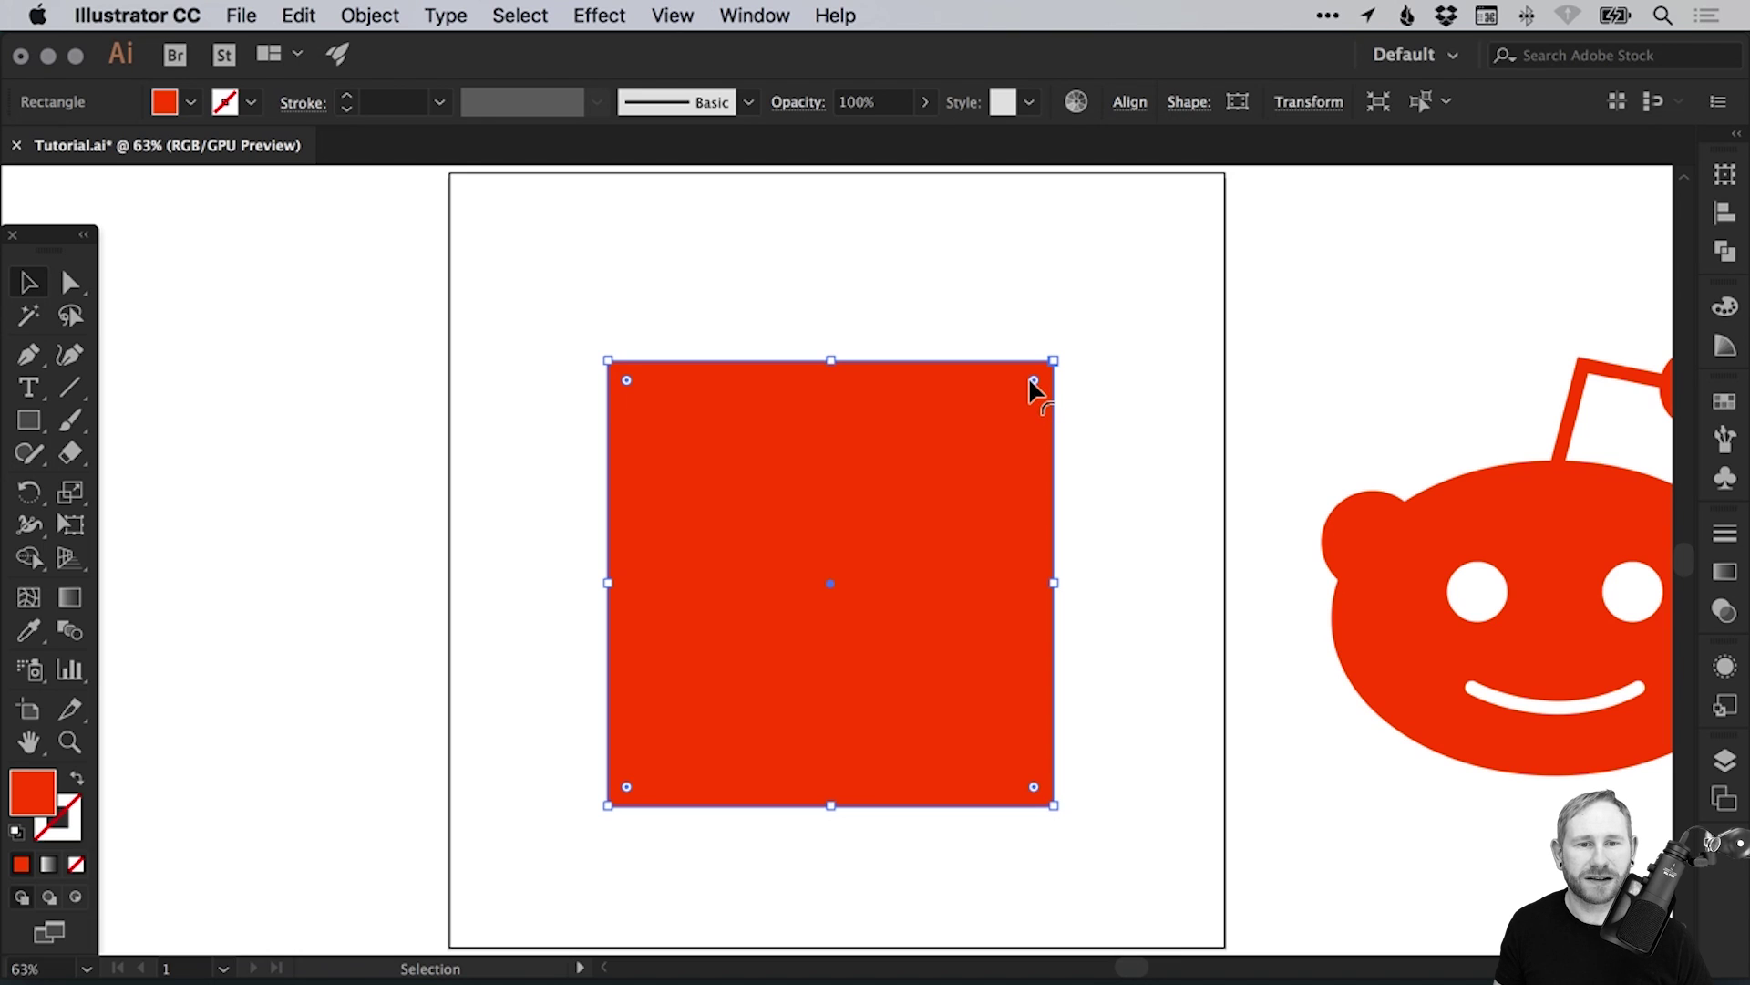
Round the square's corners to about 76 px and drag the alien logo over it.
left_click_drag(1032, 379, 988, 434)
left_click(1044, 303)
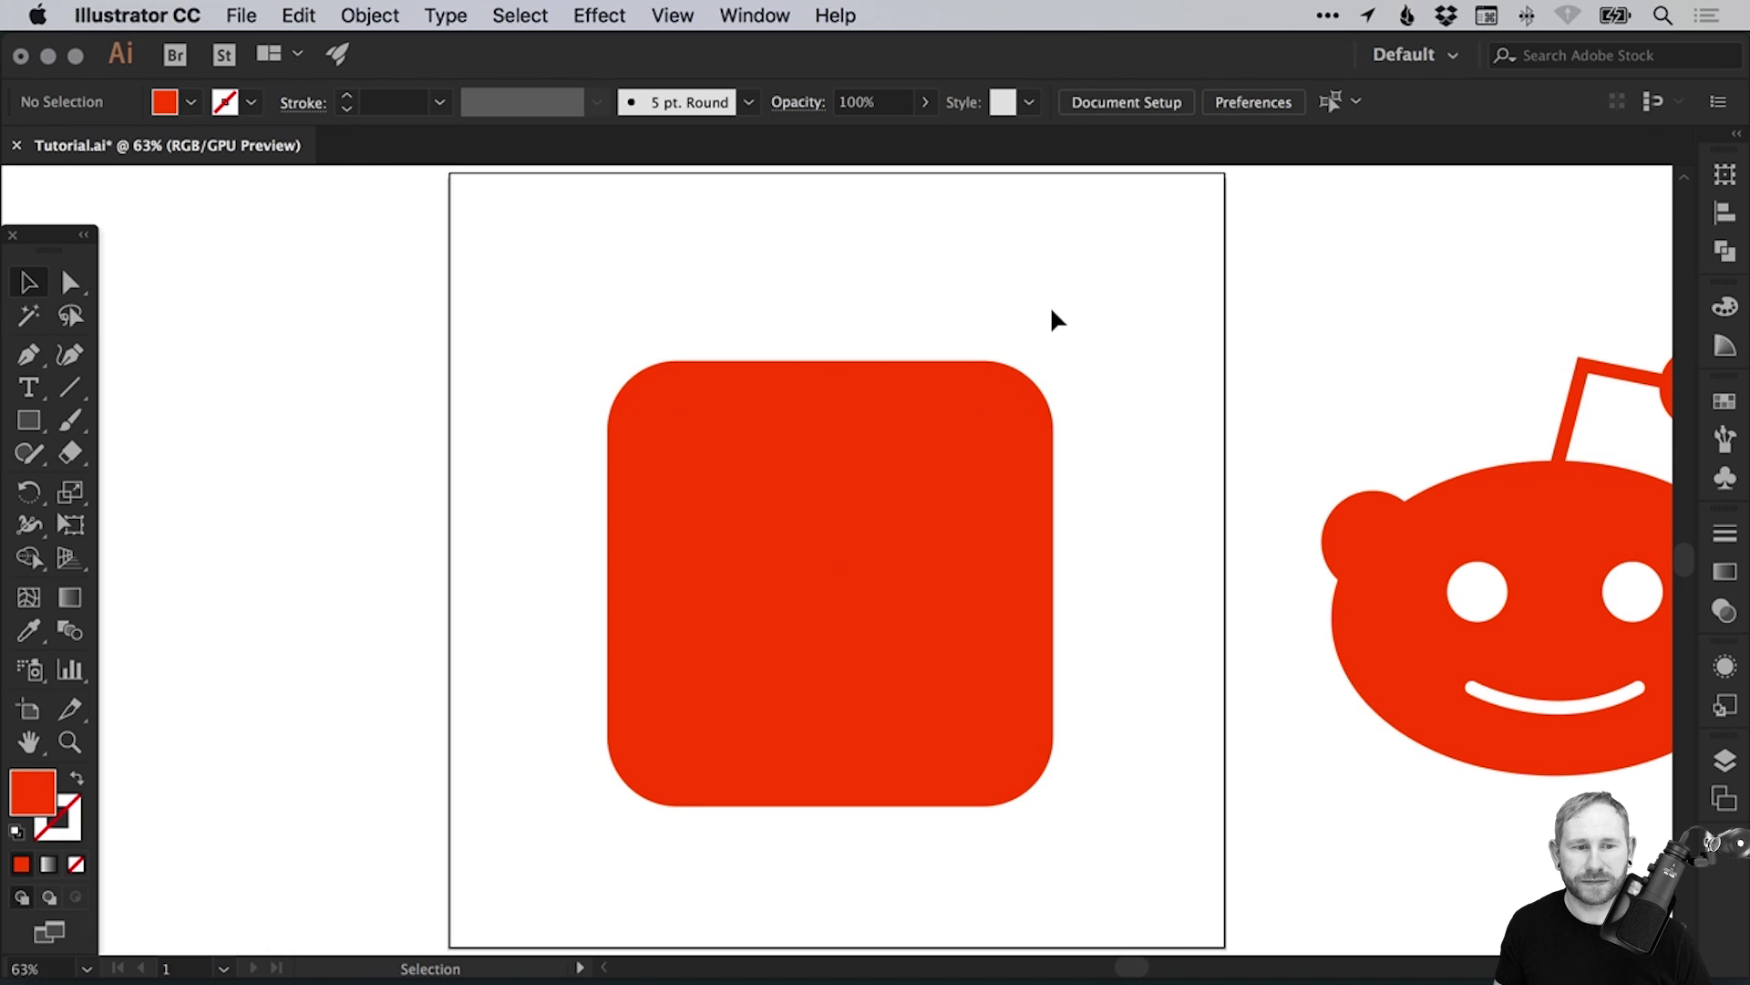
left_click_drag(1498, 513, 903, 497)
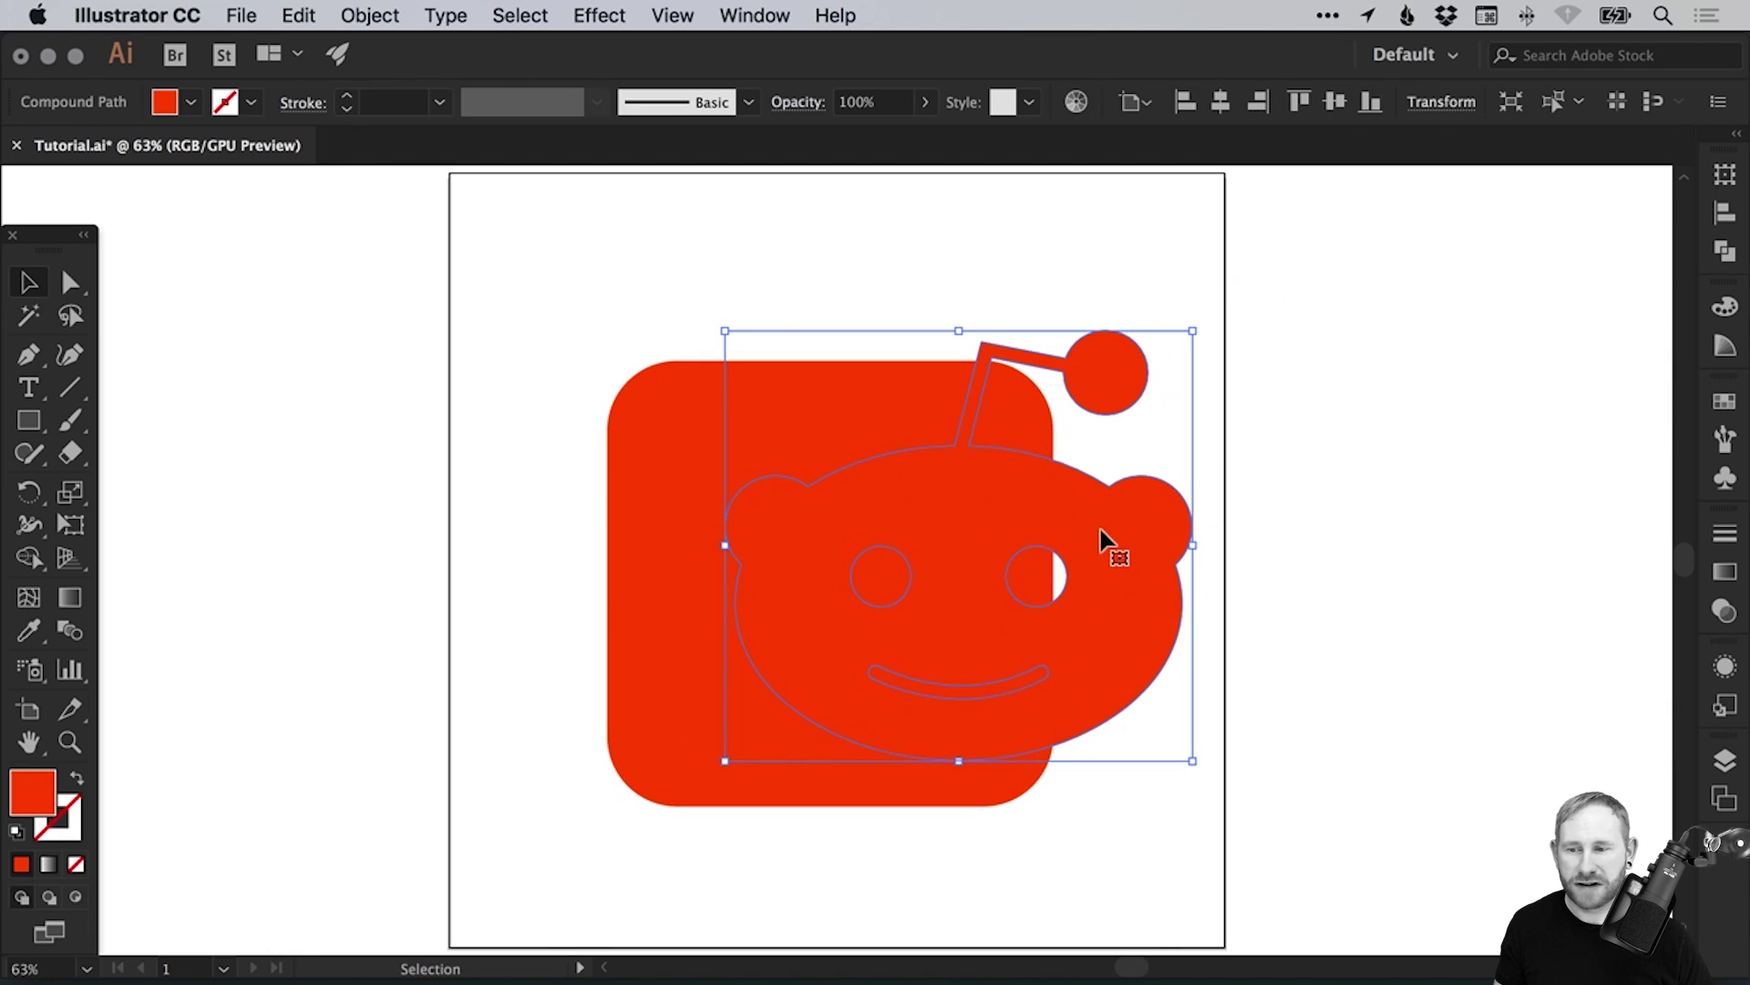
Fill the alien logo with white and bring it to the front with Object > Arrange.
left_click(1723, 403)
left_click(1427, 475)
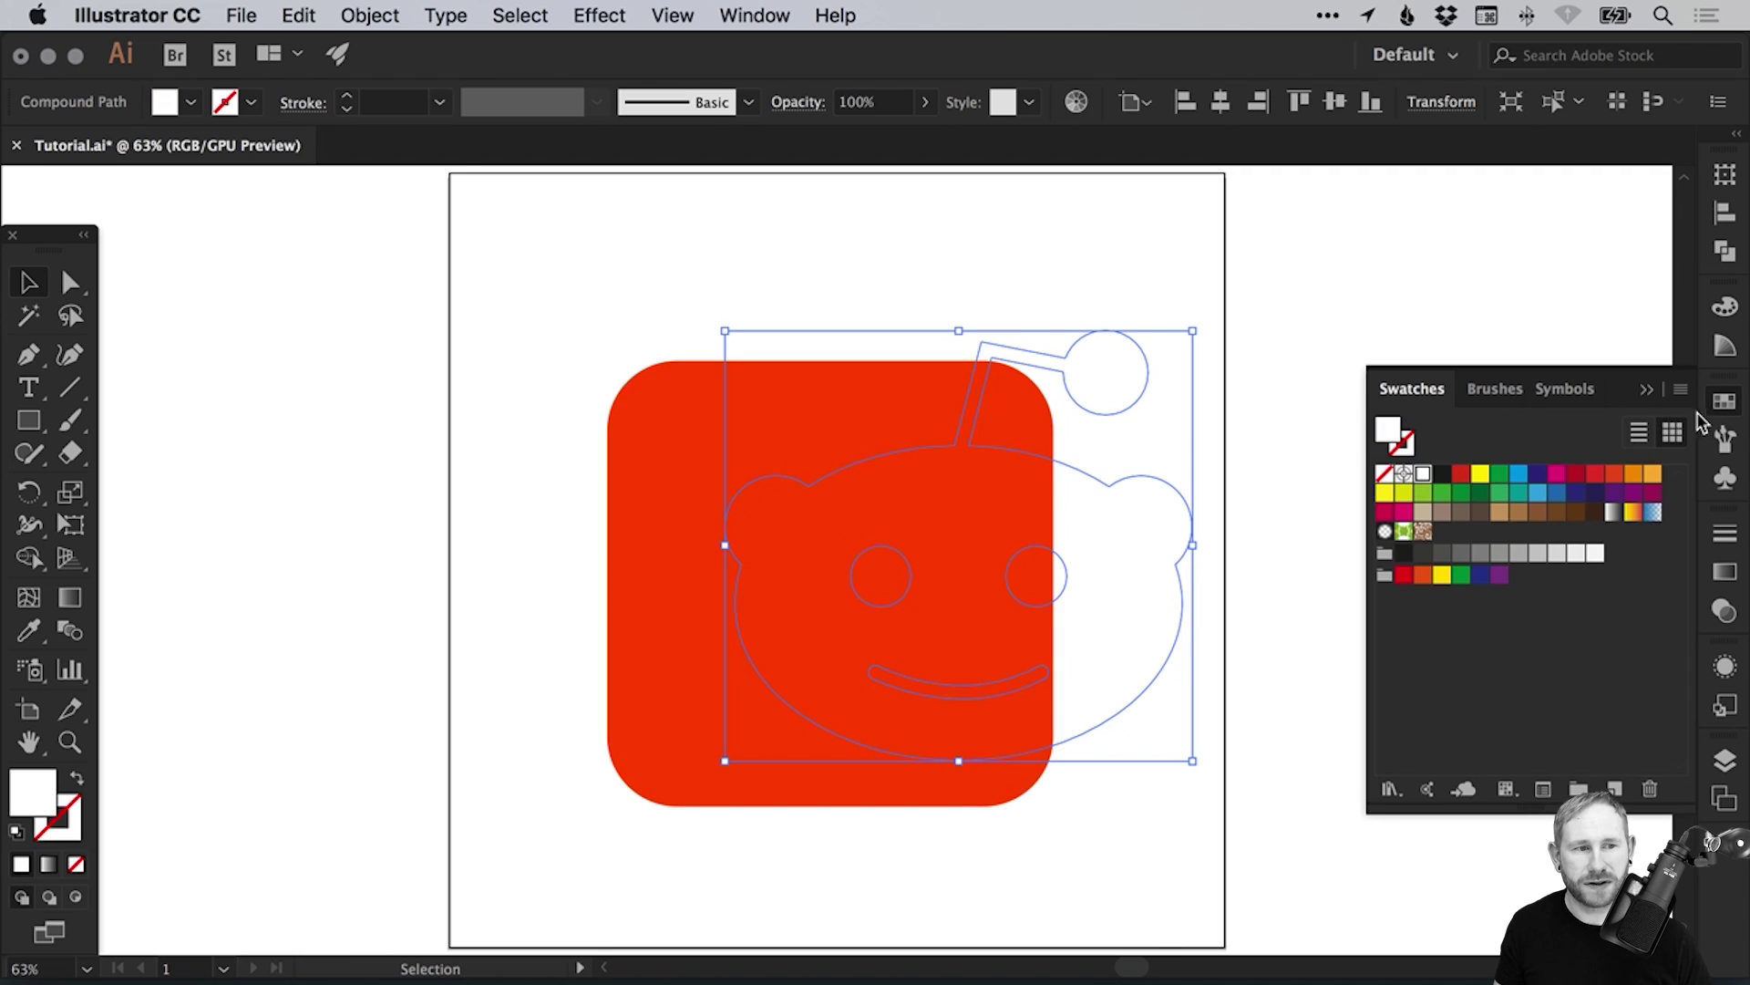
left_click(1724, 405)
left_click(363, 16)
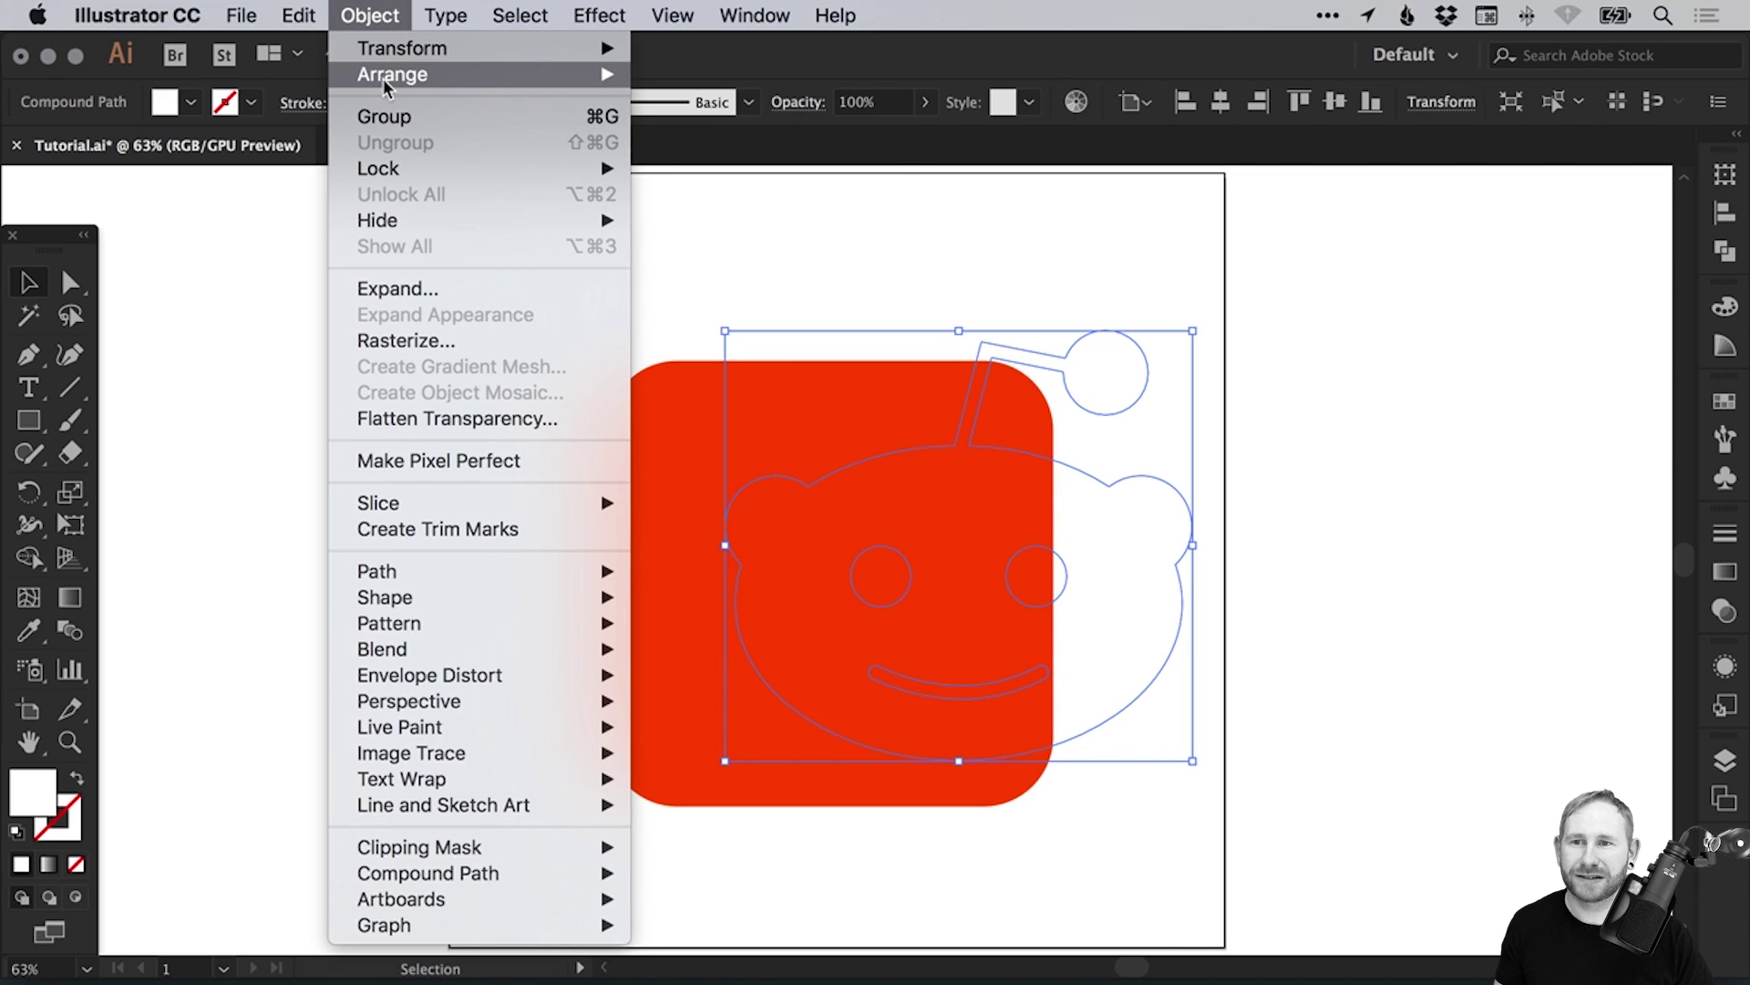
mouse_move(390, 80)
left_click(720, 74)
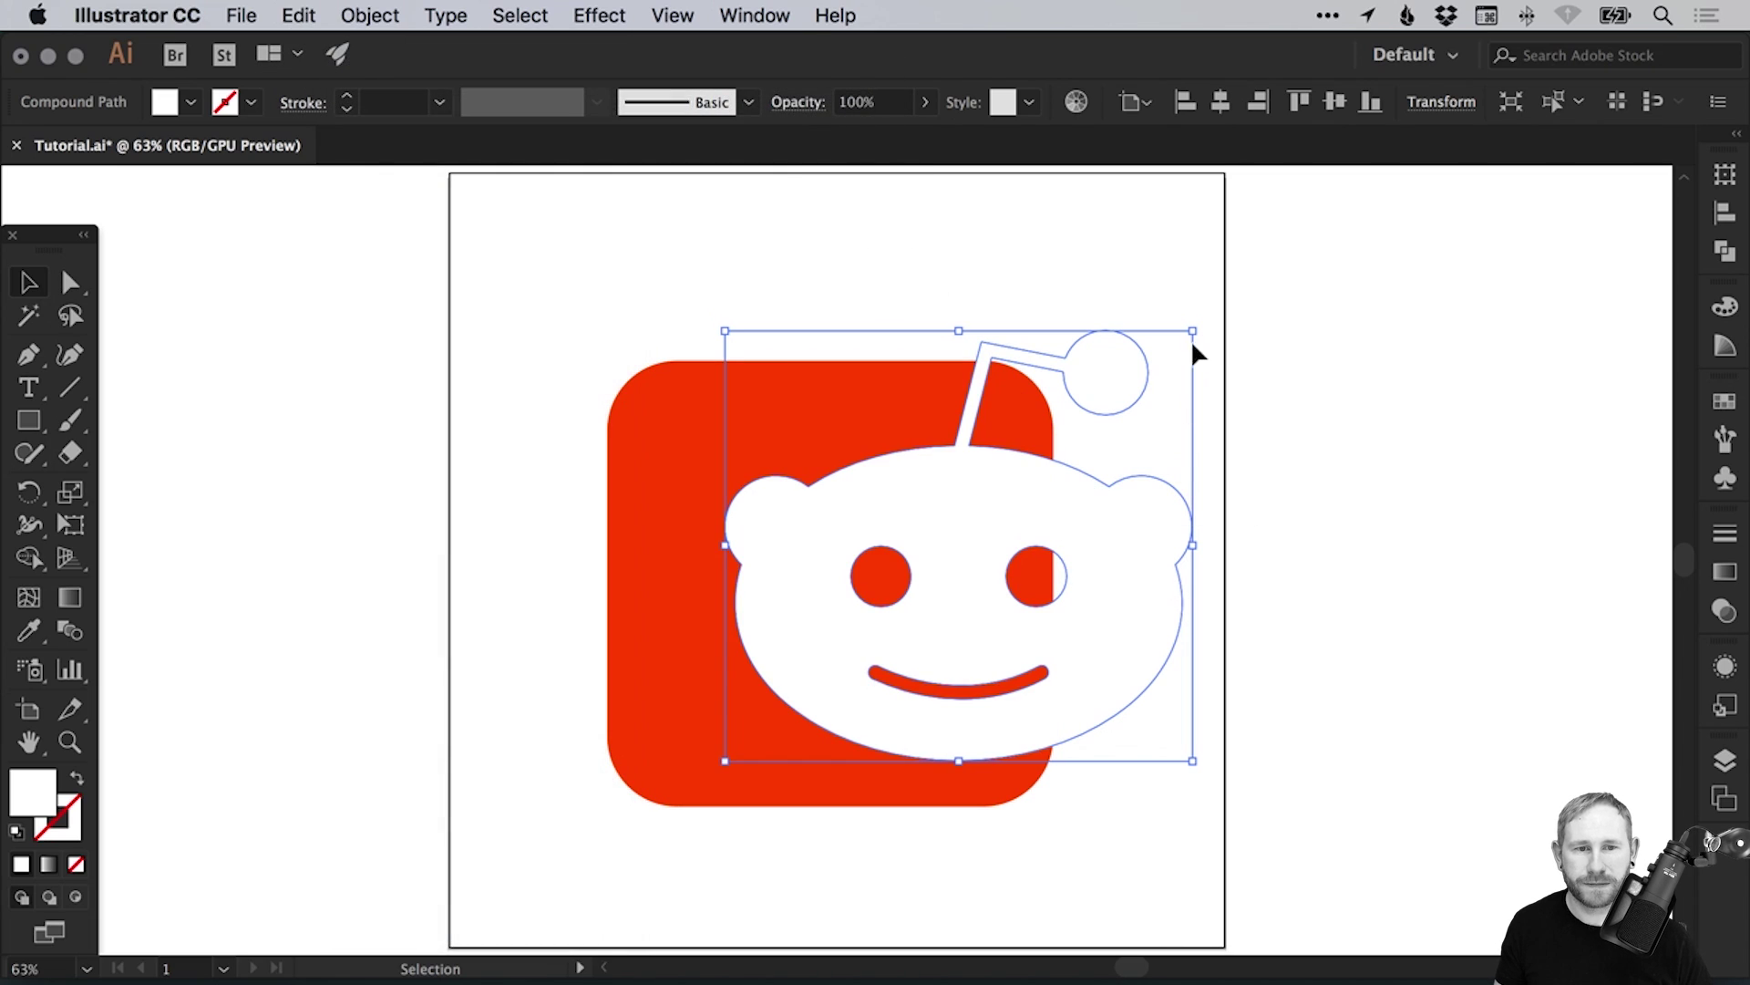
Scale and reposition the white logo inside the rounded square, then marquee-select both.
left_click_drag(1194, 330, 1012, 507)
left_click_drag(967, 638, 933, 590)
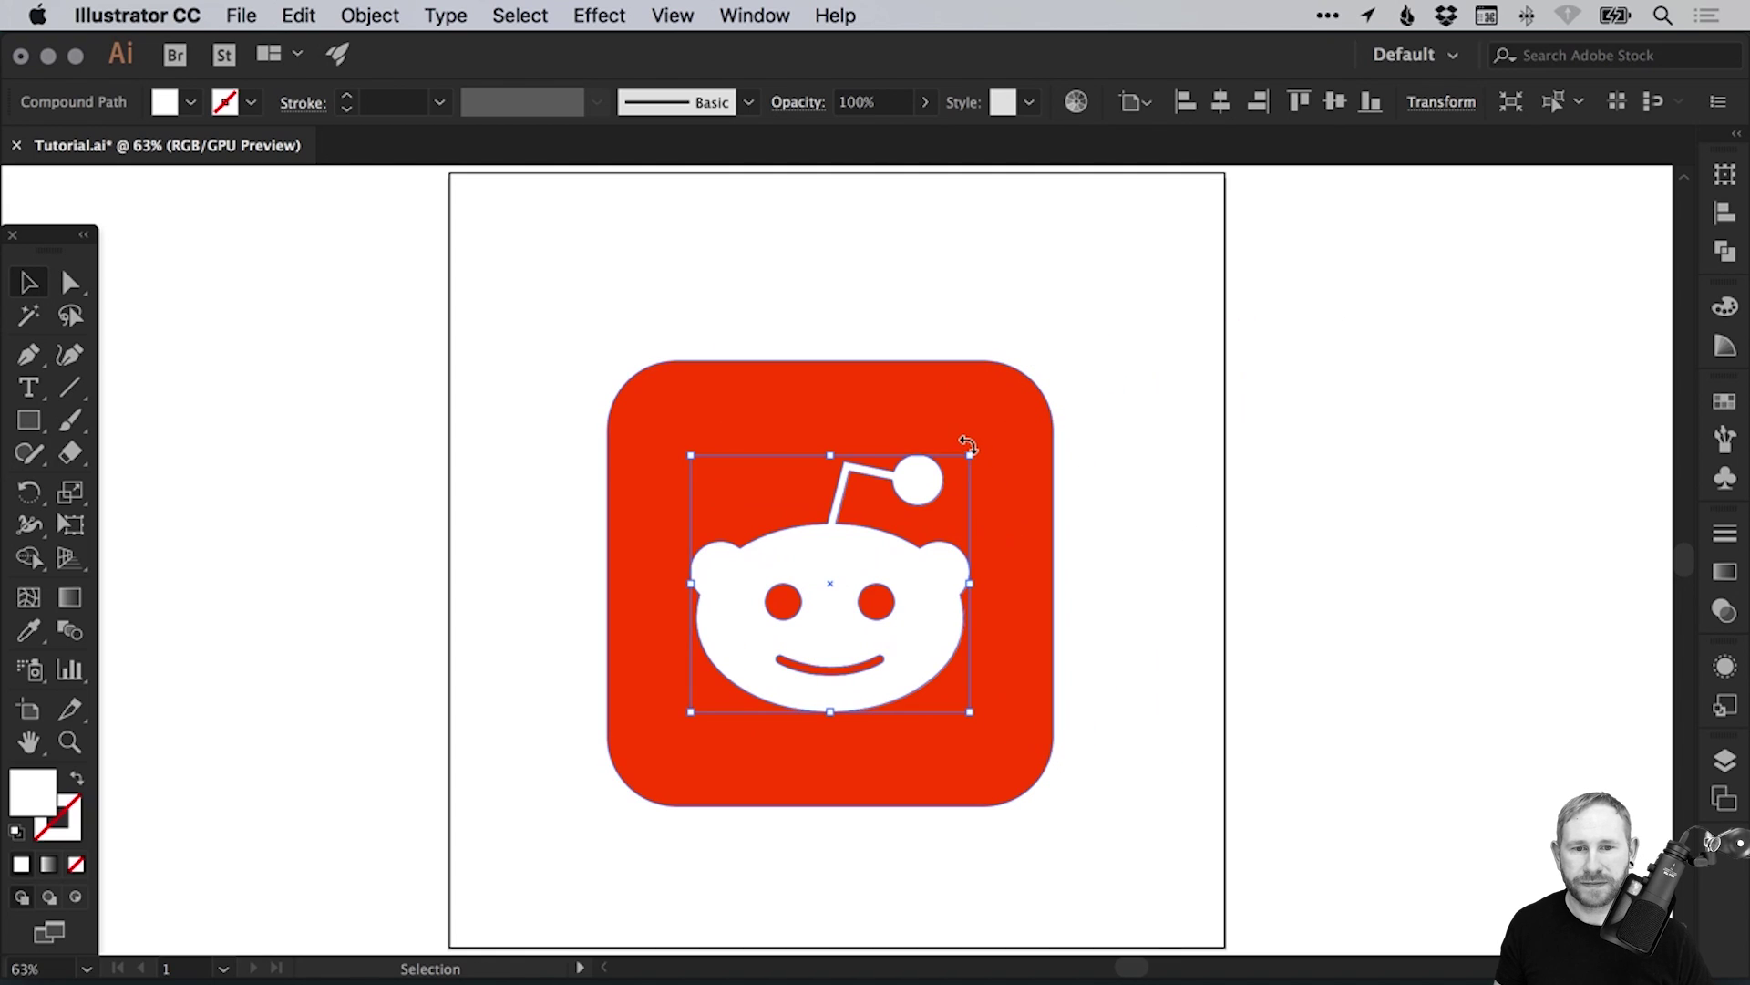
left_click_drag(972, 456, 1032, 401)
left_click_drag(1001, 545, 968, 566)
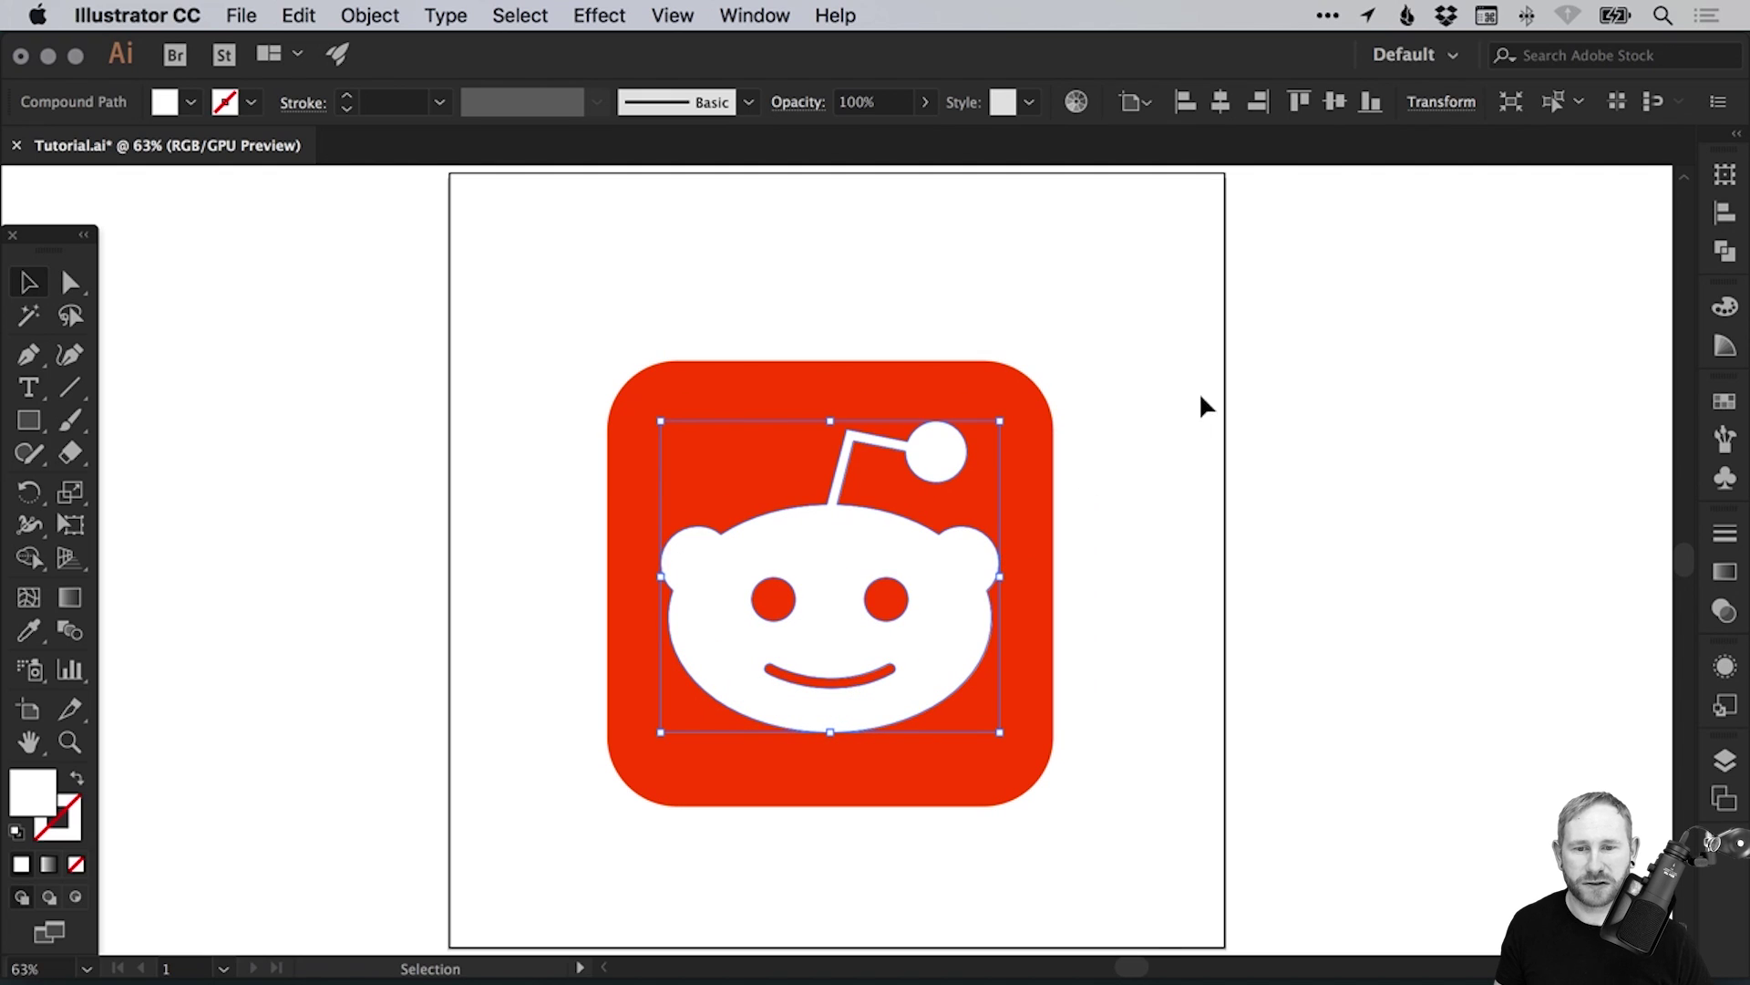
left_click_drag(1176, 394, 724, 760)
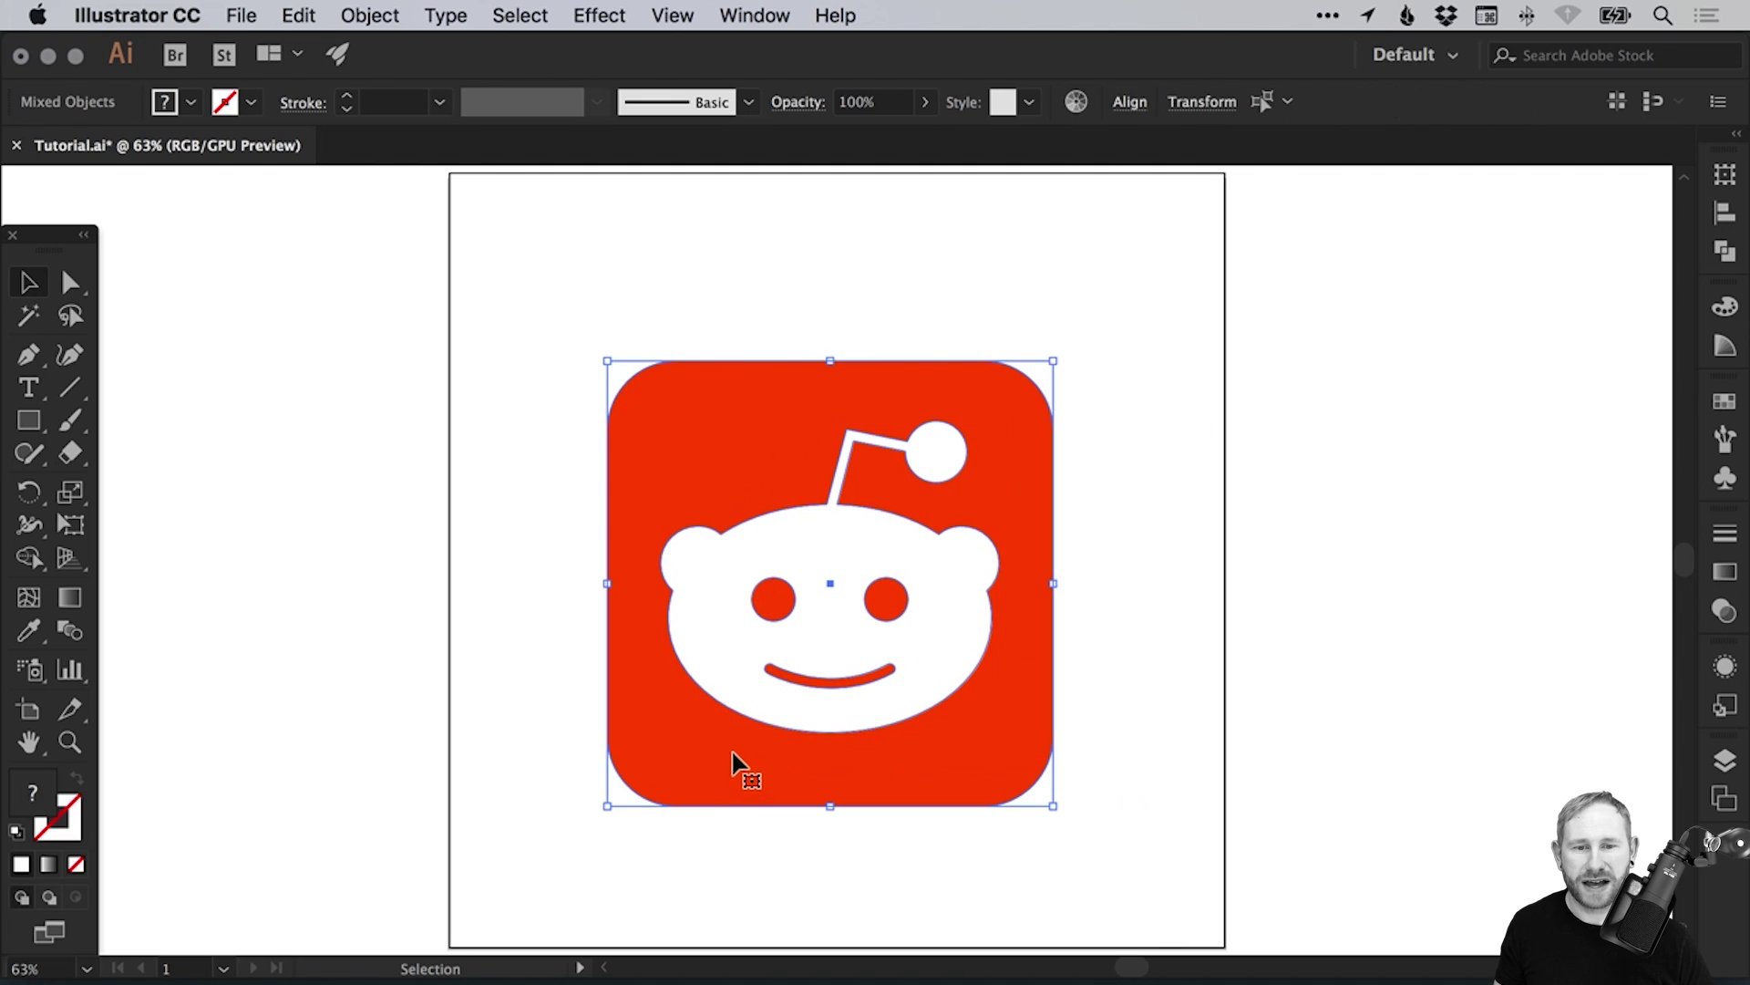
Centre the icon horizontally and vertically relative to the artboard, then deselect.
left_click(1130, 102)
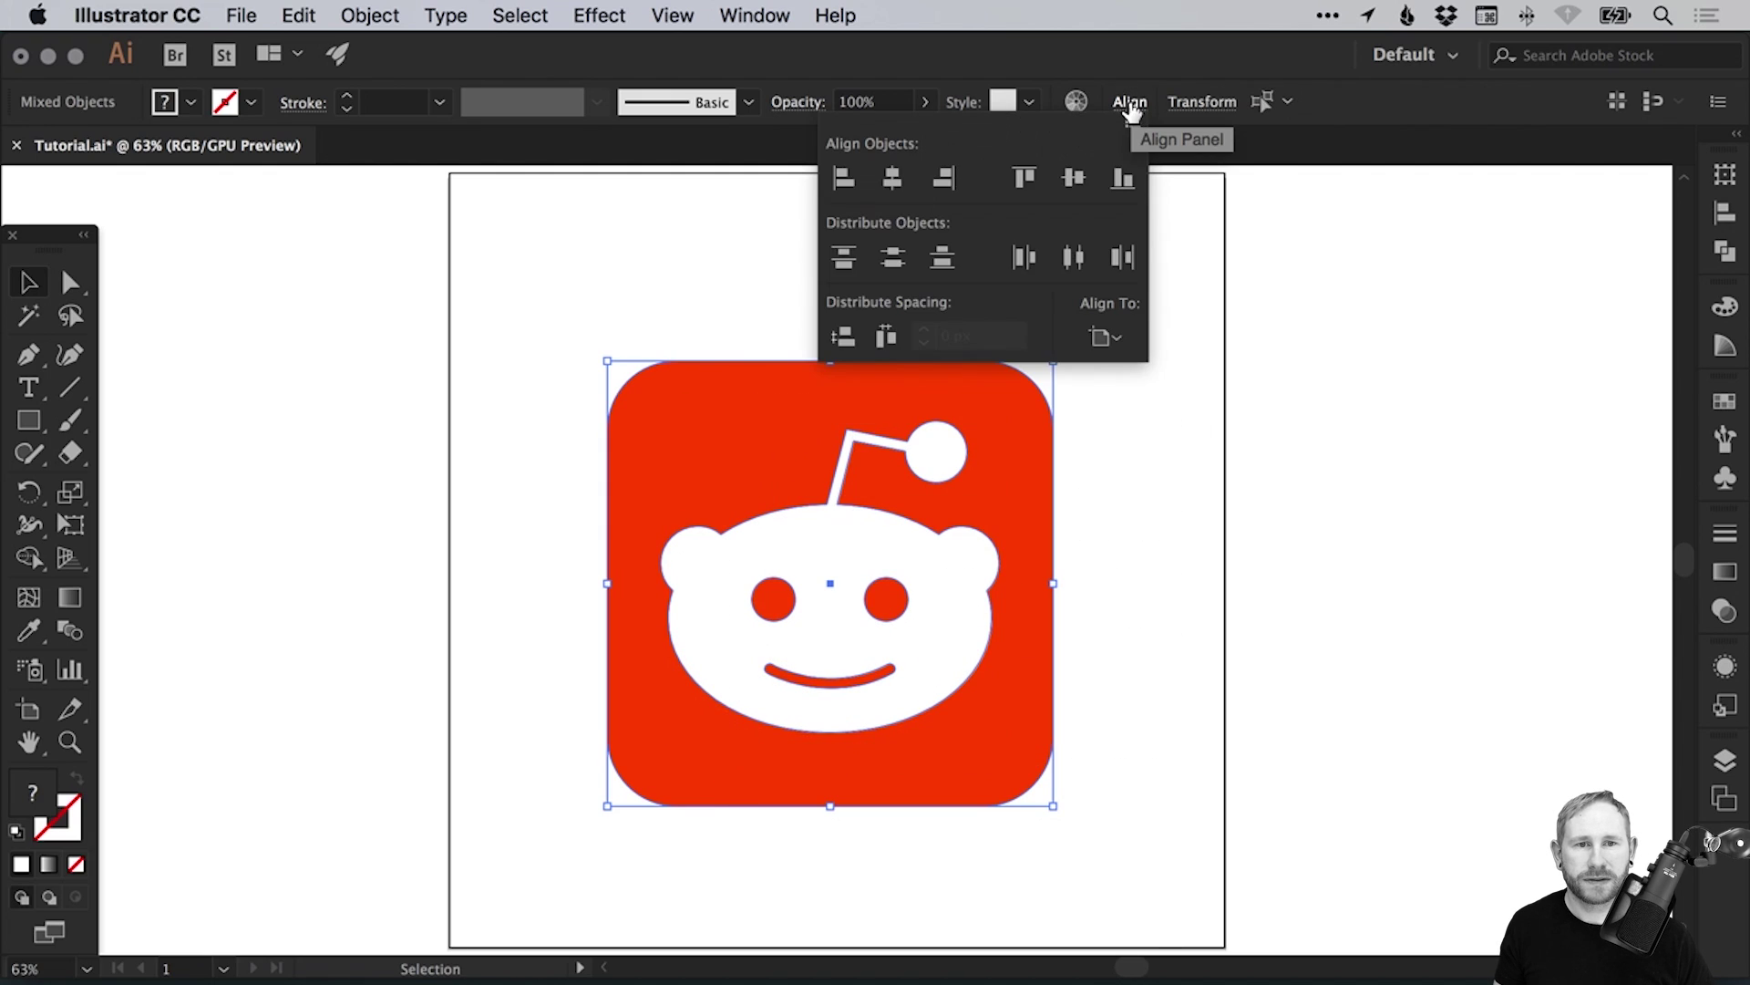
left_click(1112, 335)
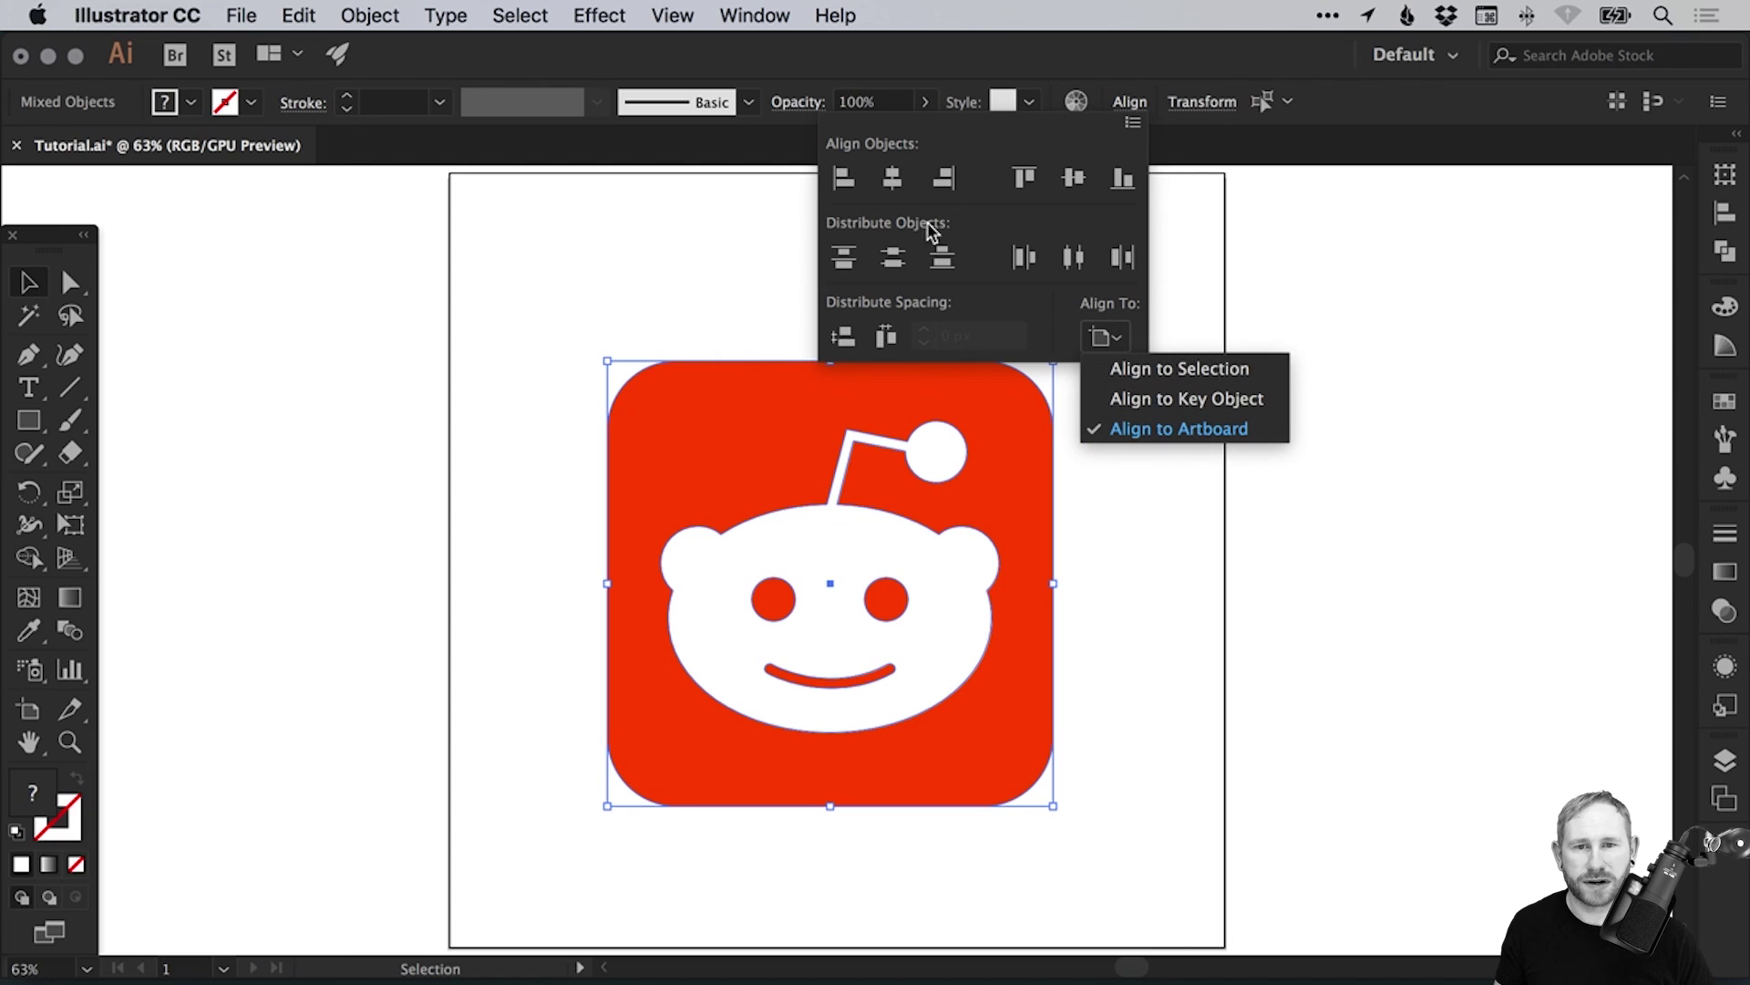
left_click(893, 180)
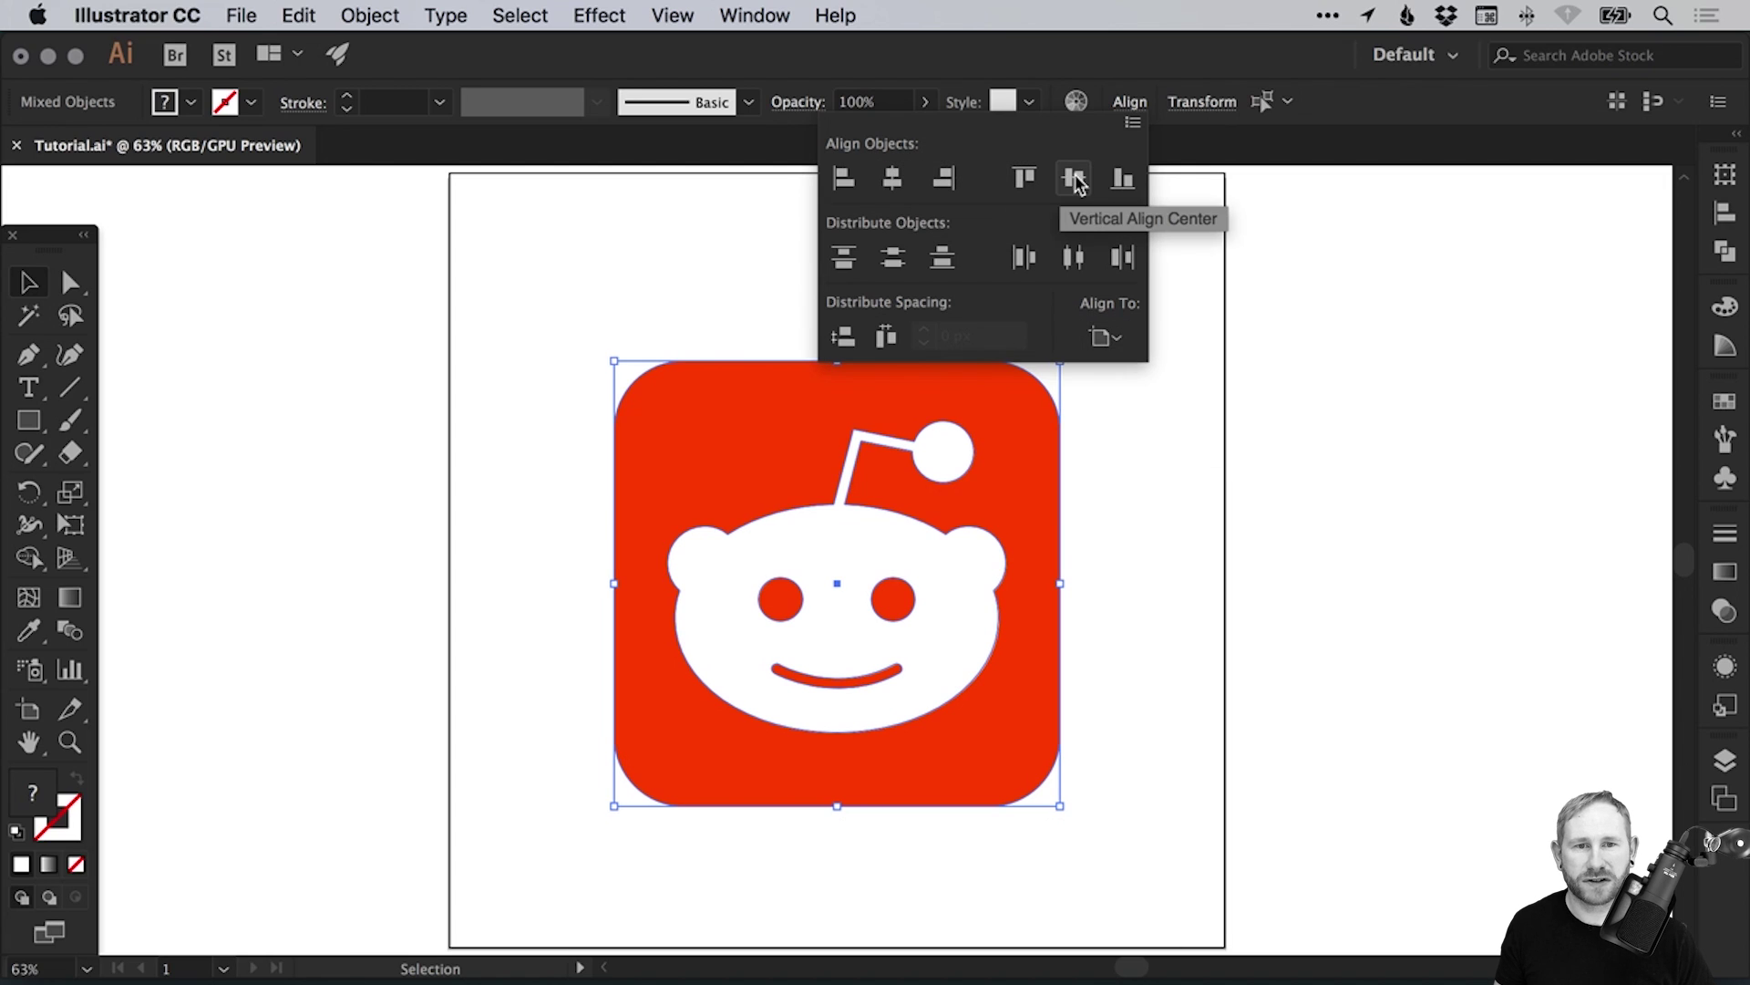
left_click(1073, 177)
left_click(1328, 395)
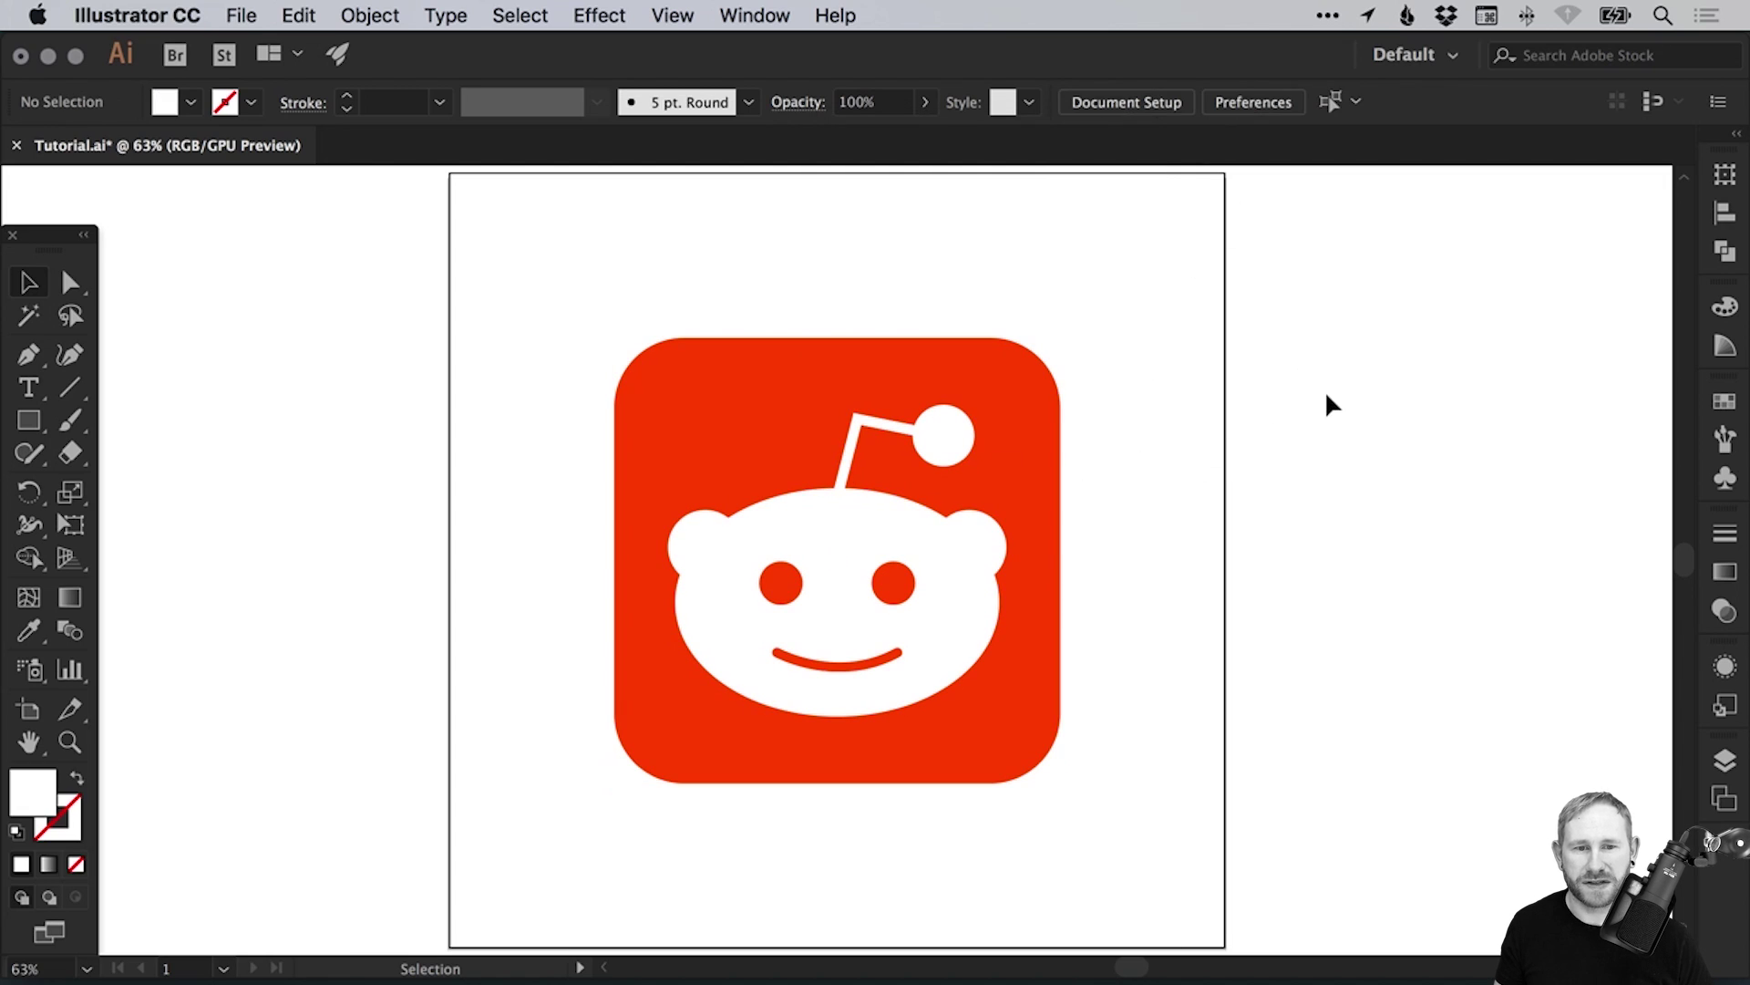
Shrink the white alien logo slightly with its corner handle and deselect.
left_click(942, 436)
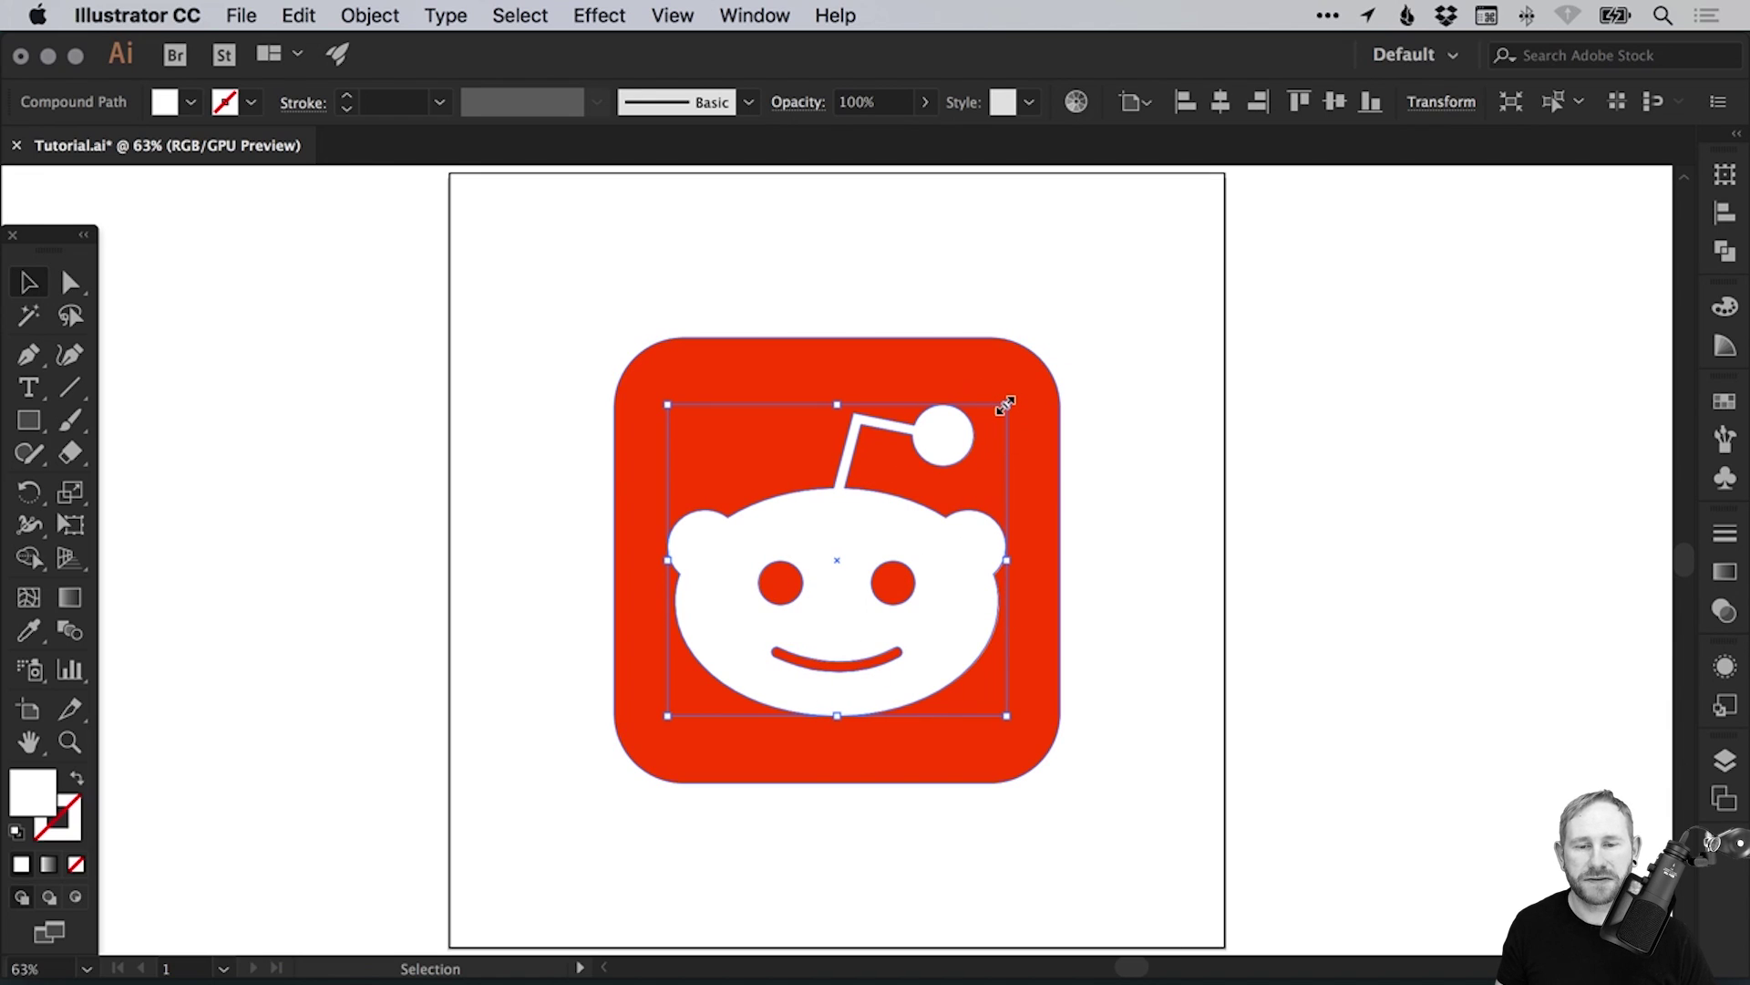
mouse_move(1008, 402)
left_mouse_down()
mouse_move(955, 460)
mouse_move(1129, 285)
mouse_move(998, 438)
mouse_move(974, 424)
mouse_move(1006, 400)
left_mouse_up()
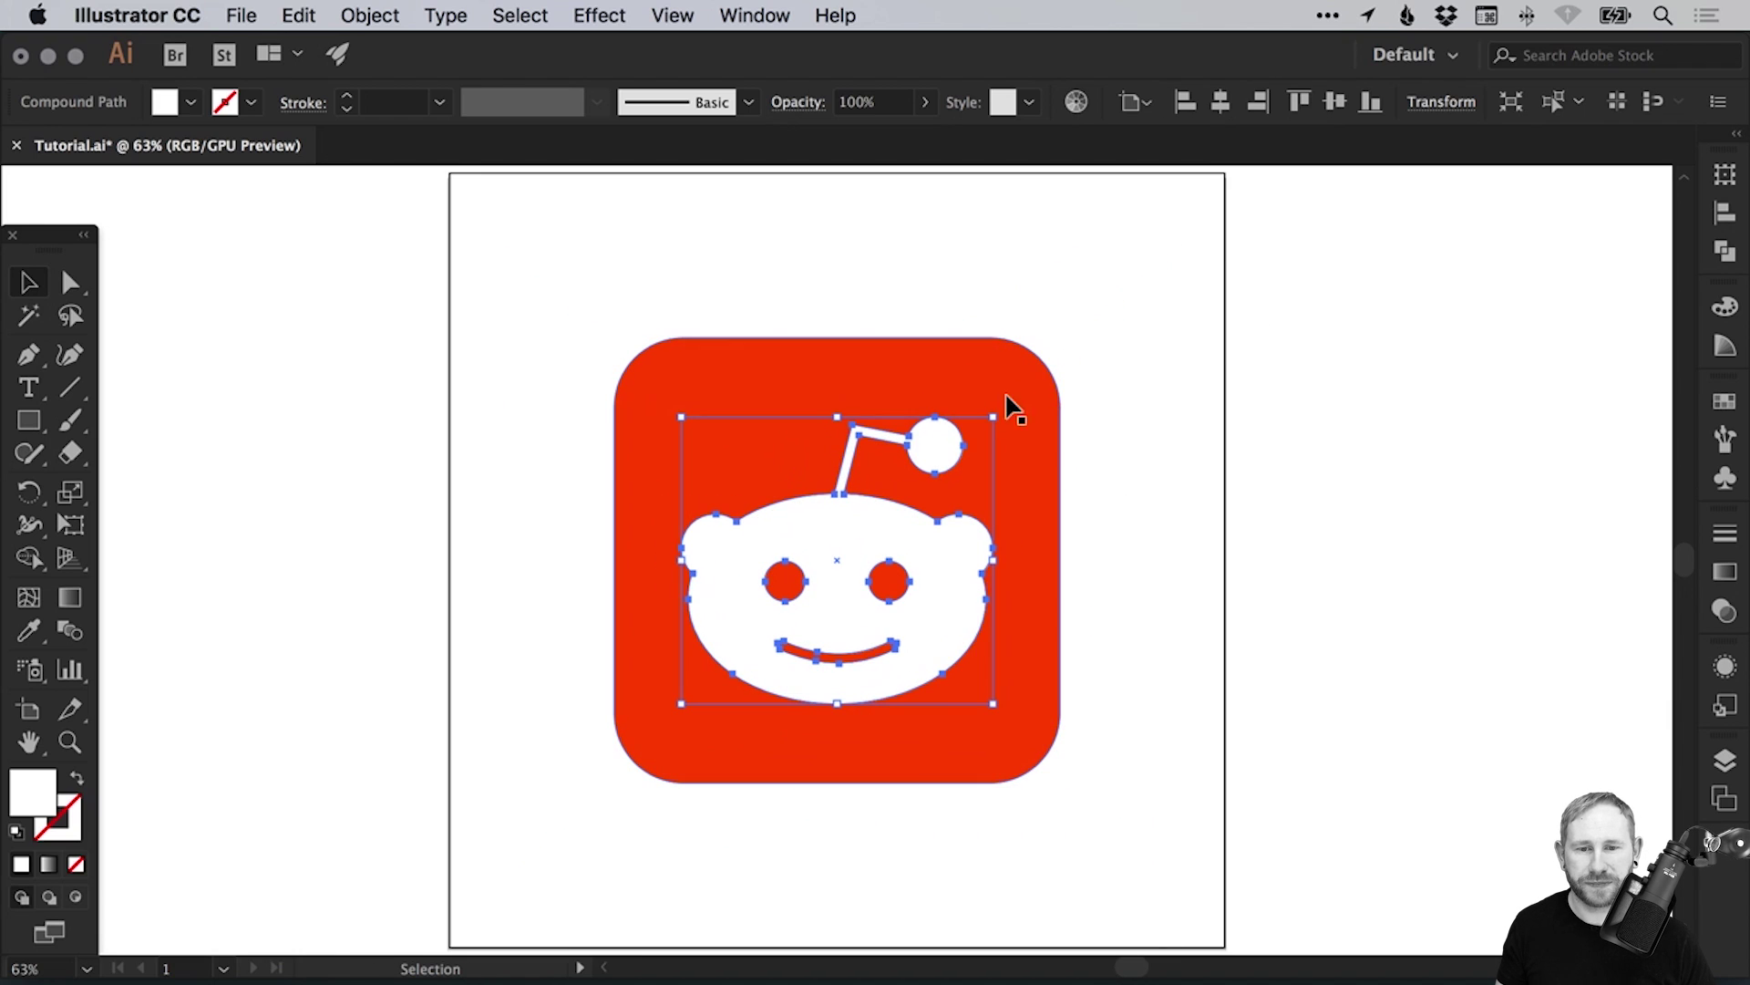
left_click(1173, 395)
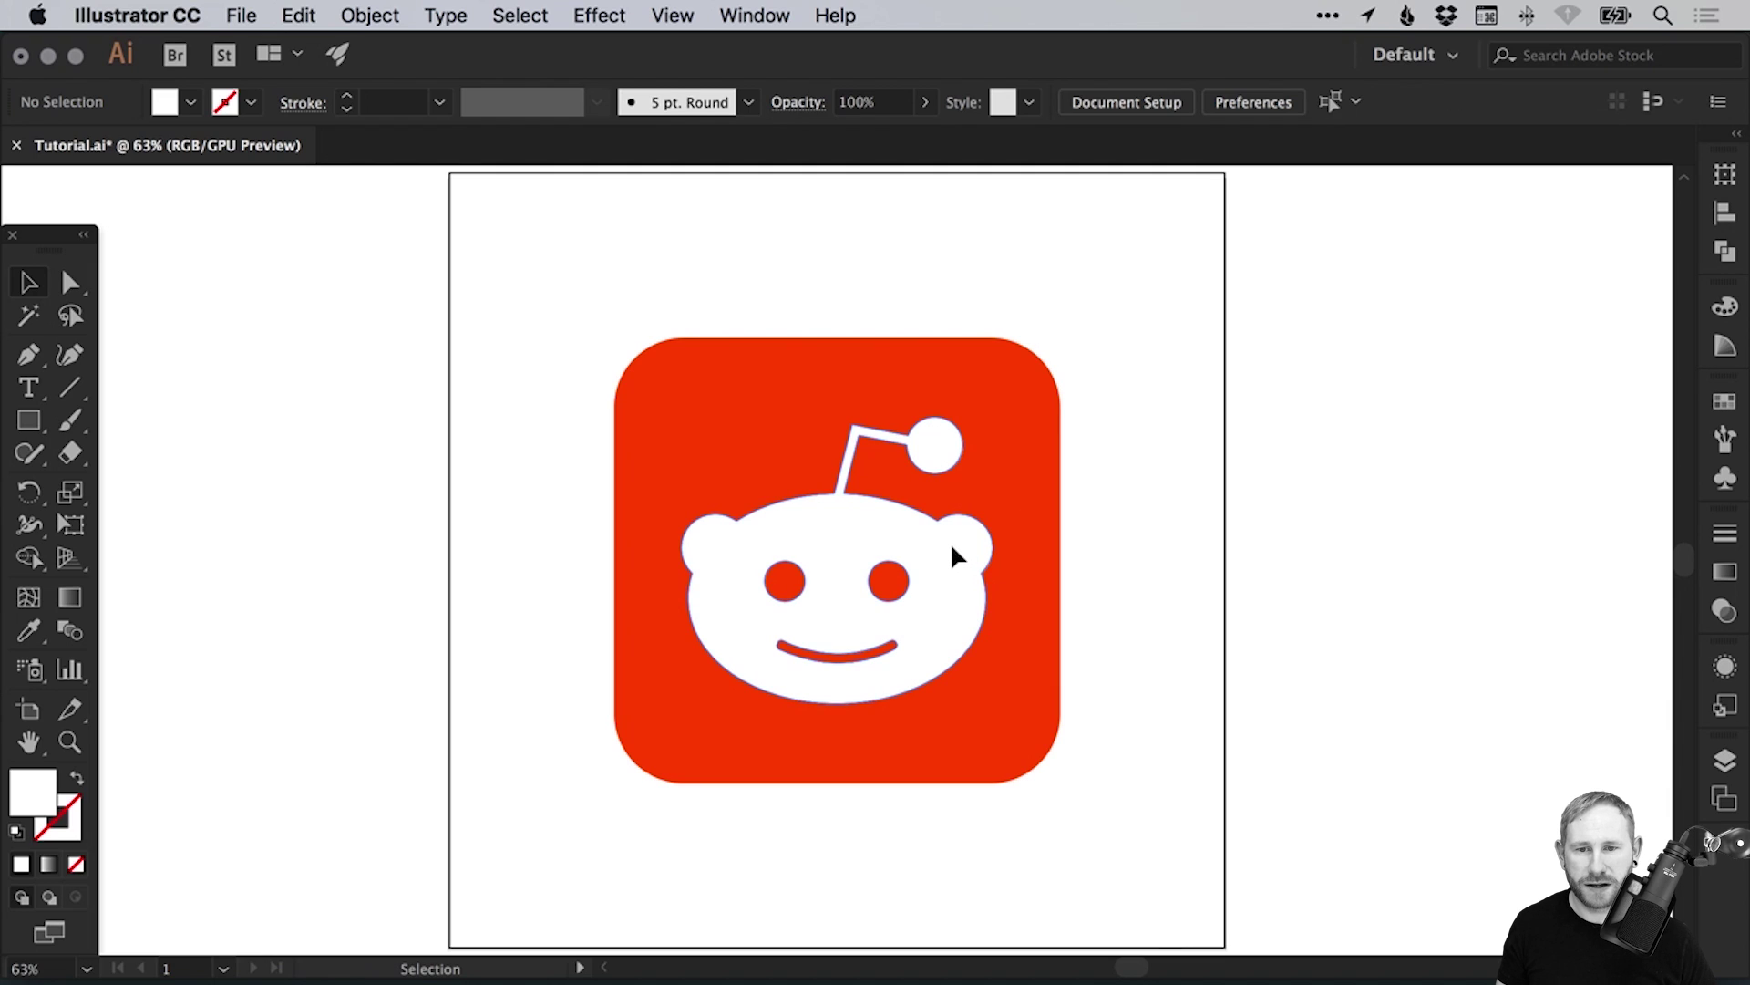
Shift-drag the white alien logo up about 11 px within the orange-red square.
left_click_drag(951, 547, 959, 538)
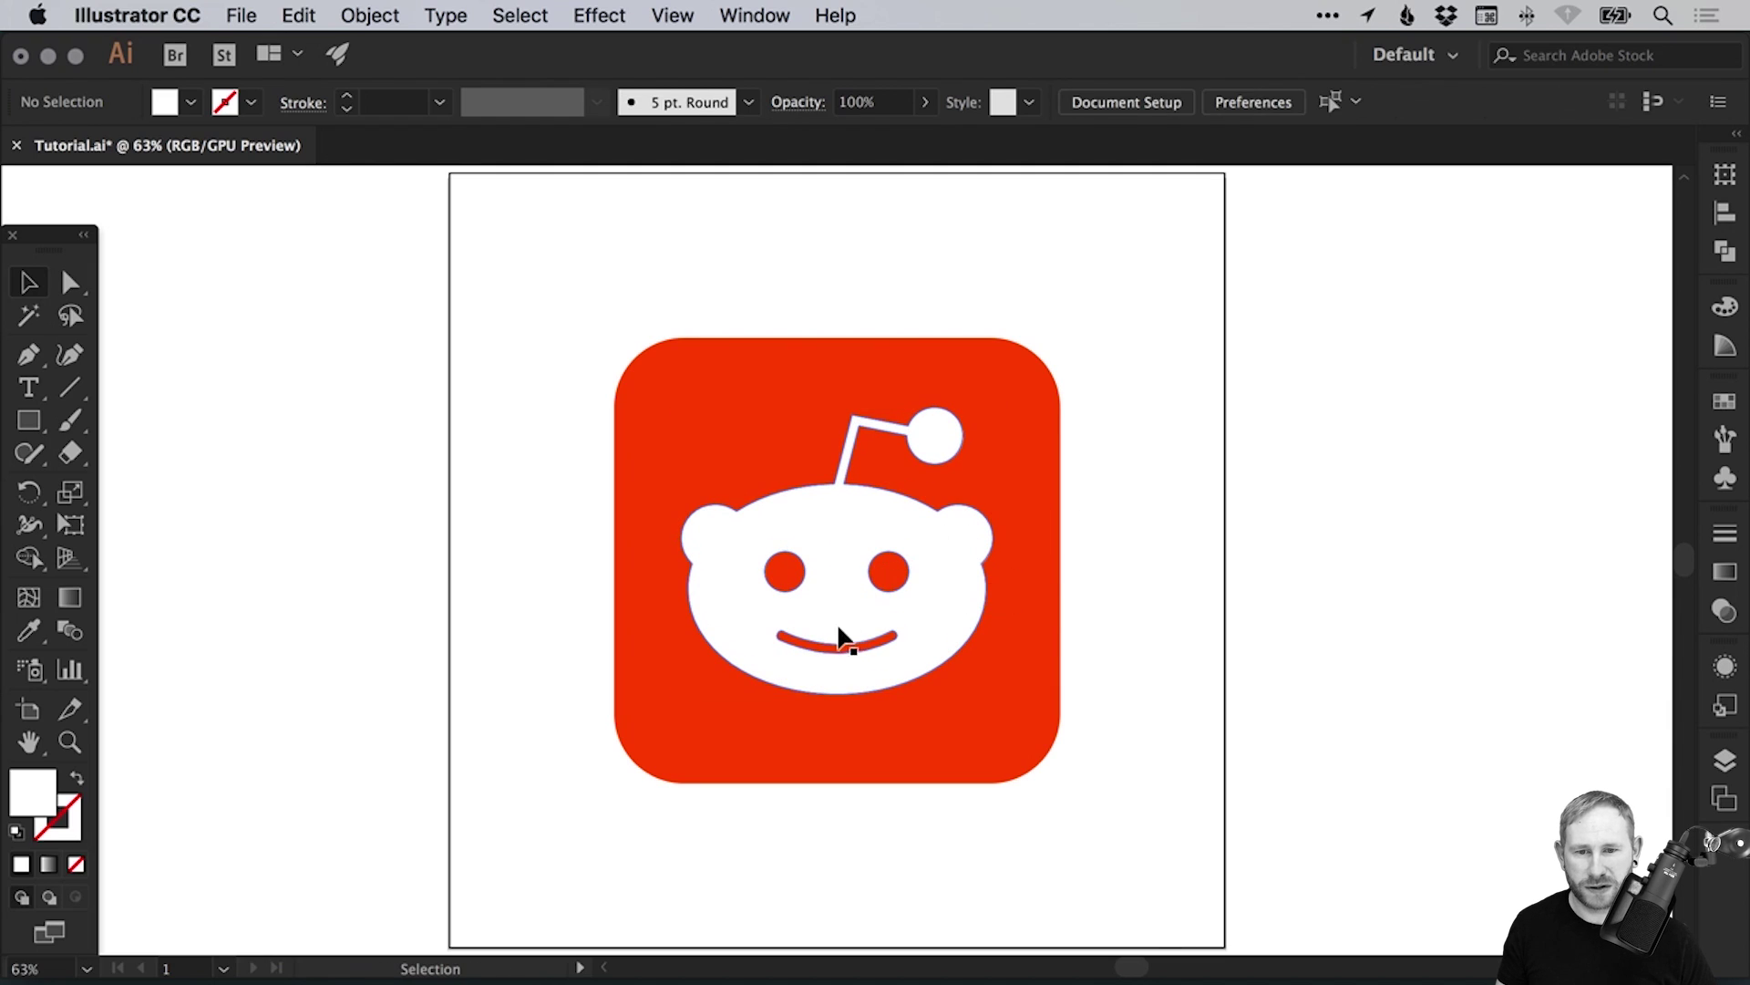